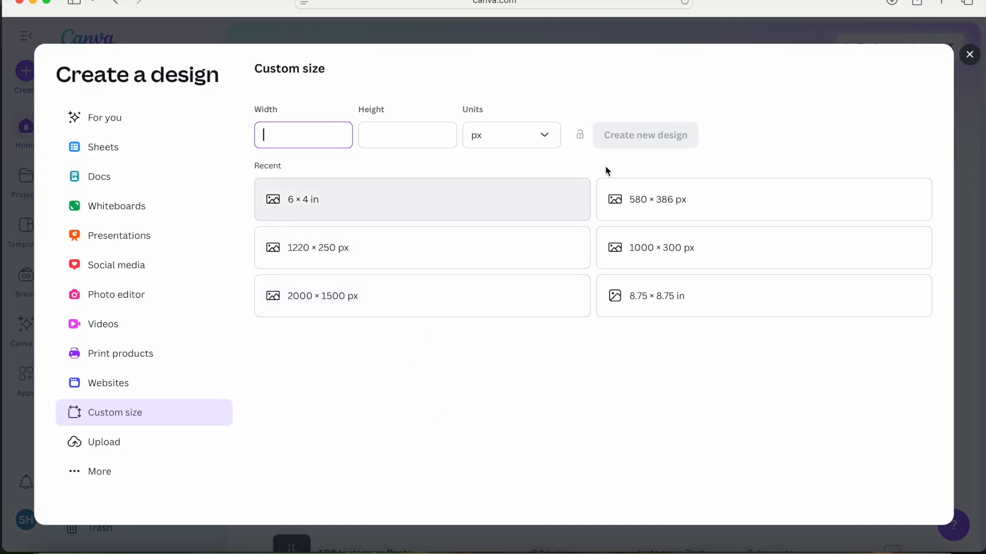
# Dismiss the custom-size dialog and open the blank 6 x 4 in Stay Spooky design with the template list closed.
pyautogui.click(970, 54)
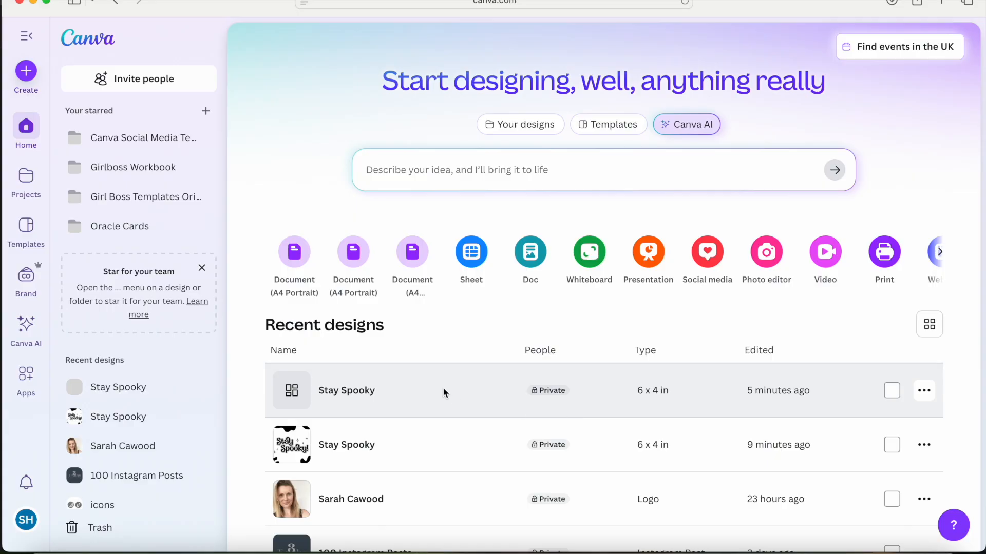
pyautogui.click(445, 394)
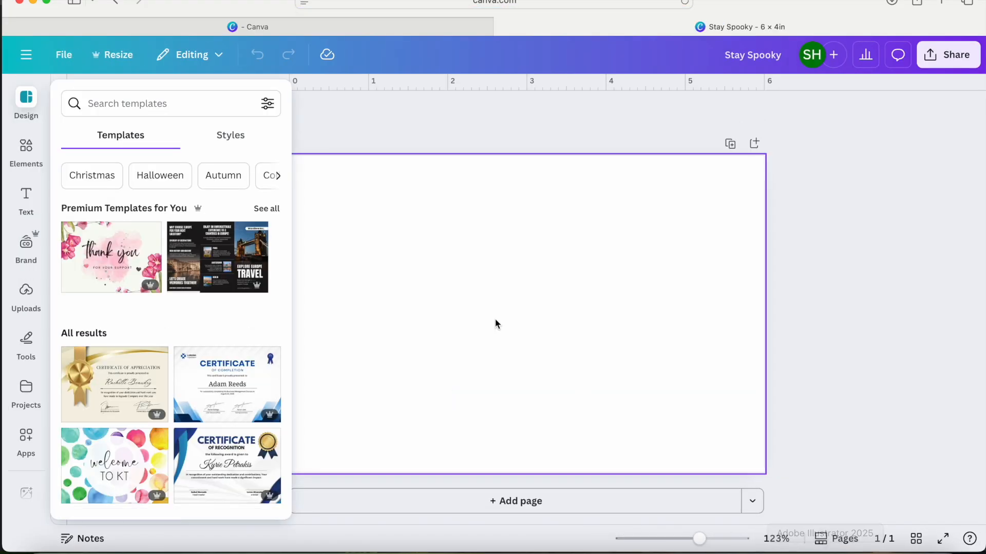
pyautogui.click(834, 192)
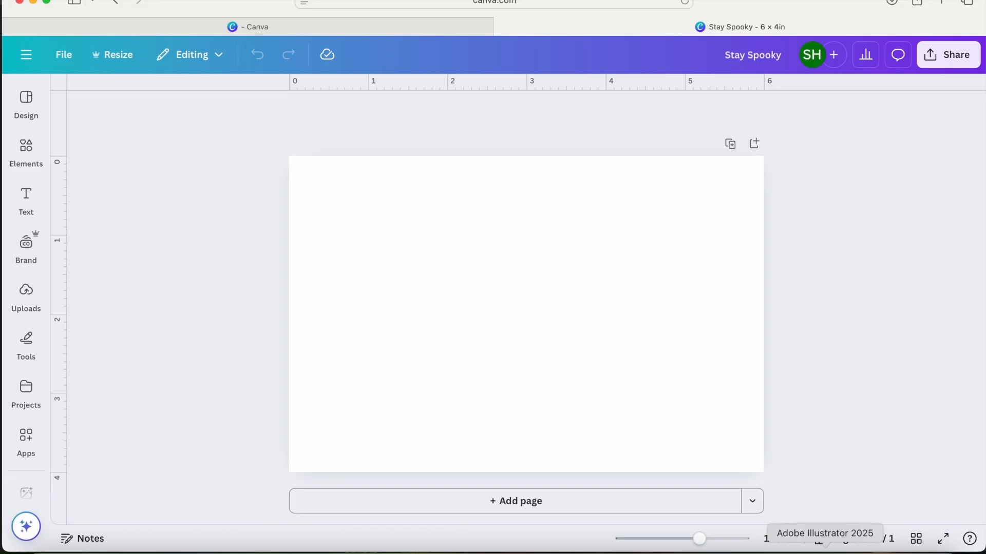
# Switch to Adobe Illustrator and create a new 6 x 4 in landscape CMYK document, with the Color panel collapsed.
pyautogui.click(825, 544)
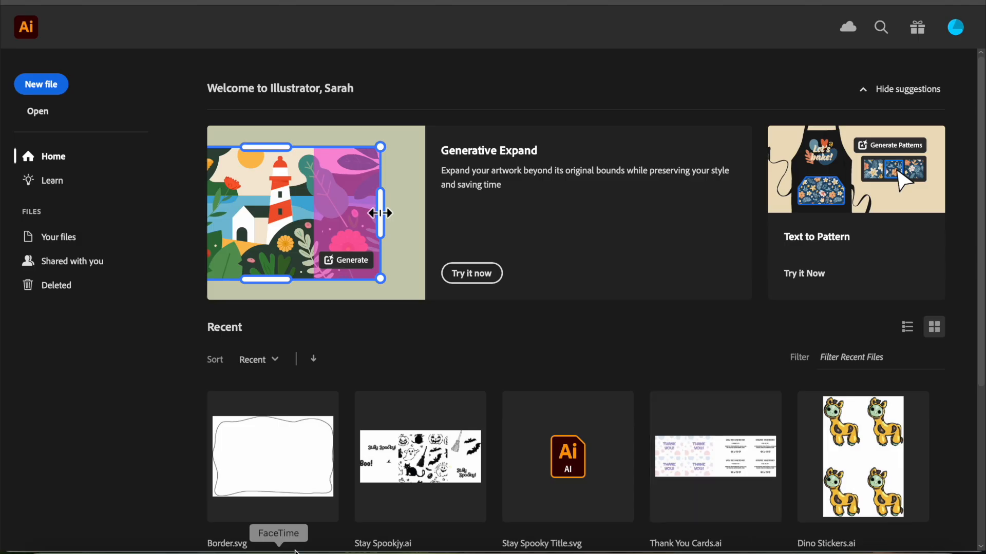
pyautogui.click(146, 549)
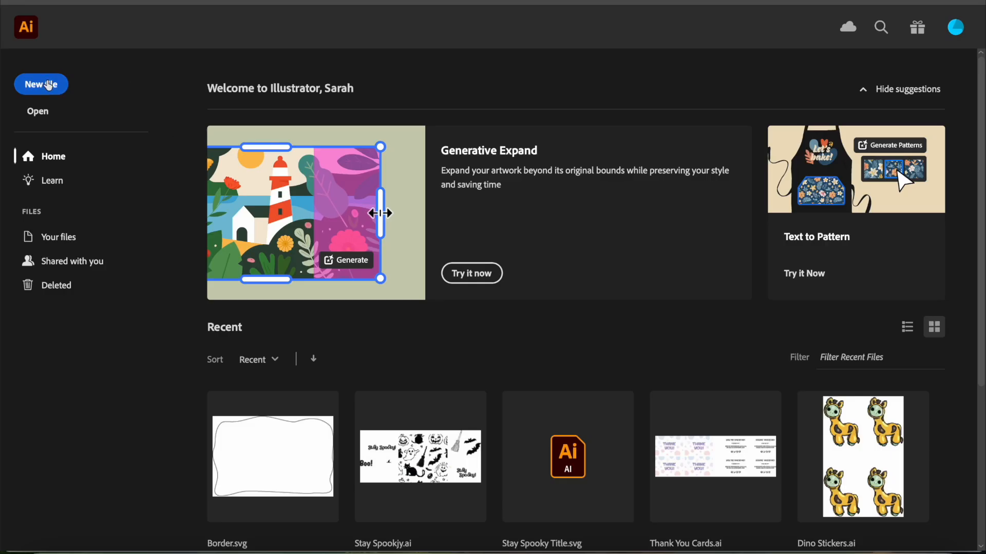
pyautogui.click(48, 84)
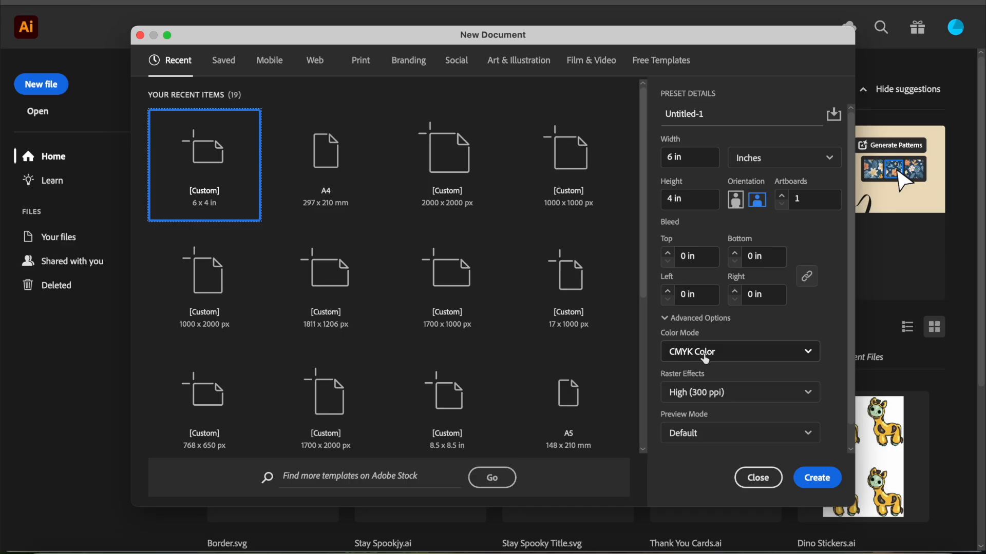
pyautogui.click(816, 478)
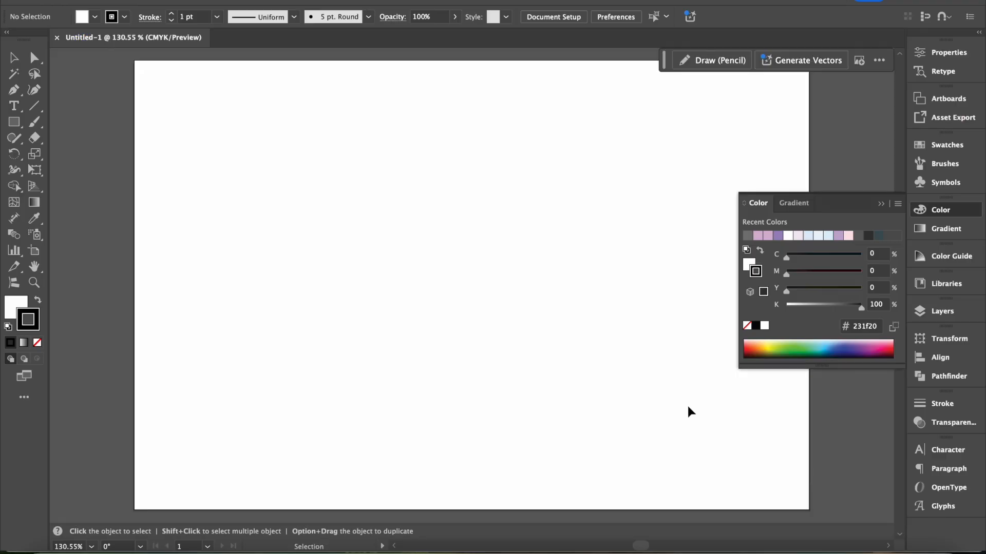
pyautogui.click(882, 205)
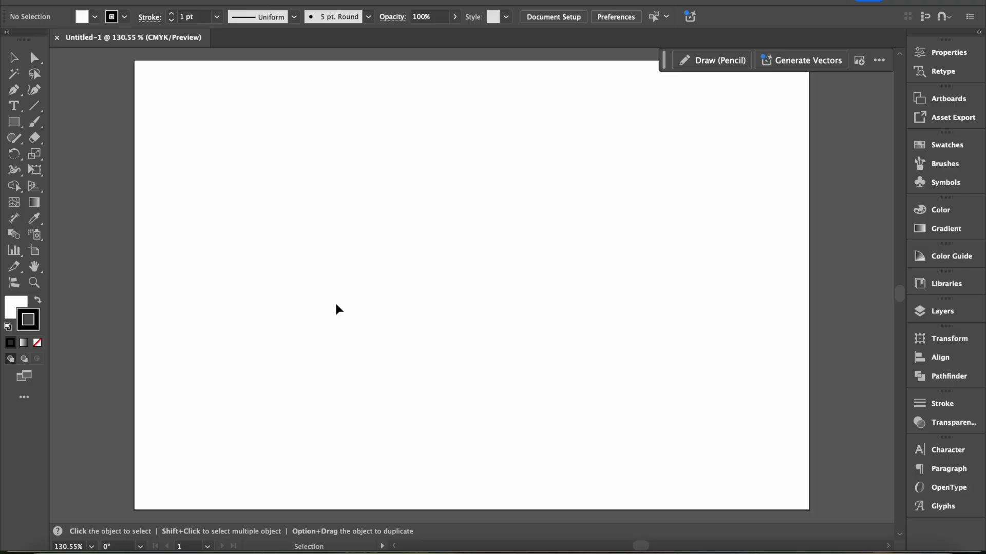
# Add the text "stay" on the artboard's upper middle and enlarge it to about 63.7 pt.
pyautogui.press('t')
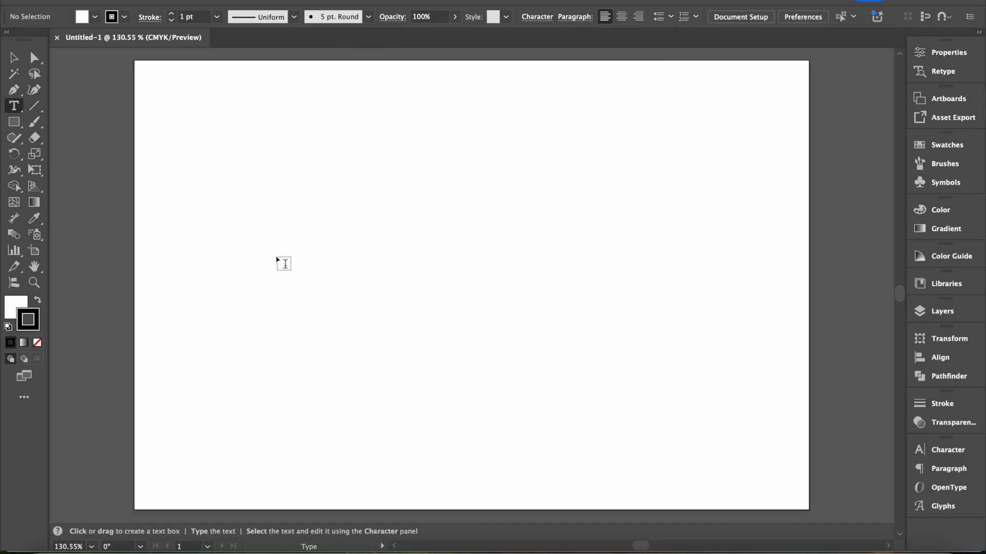
pyautogui.click(284, 249)
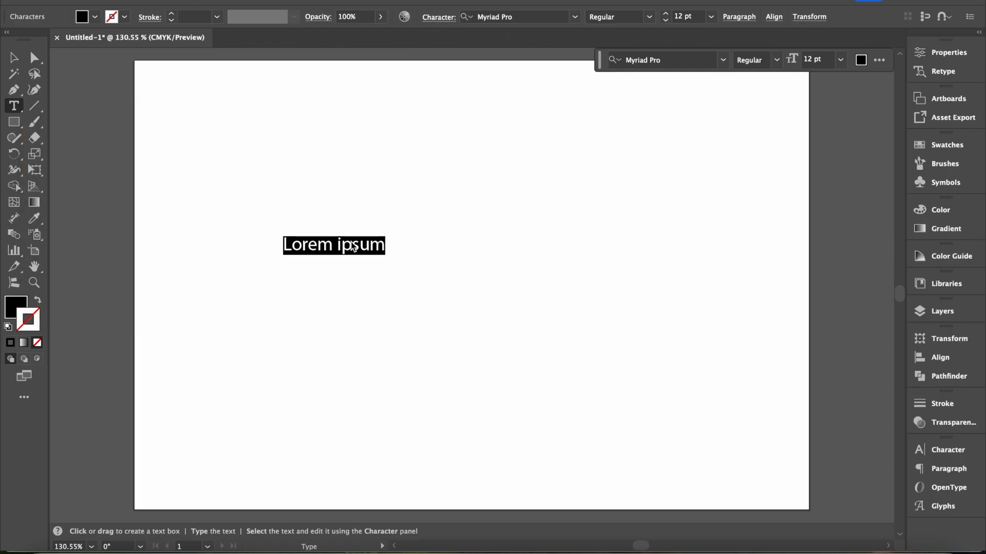
pyautogui.write('stay sp')
pyautogui.press('BackSpace')
pyautogui.press('BackSpace')
pyautogui.press('BackSpace')
pyautogui.press('Escape')
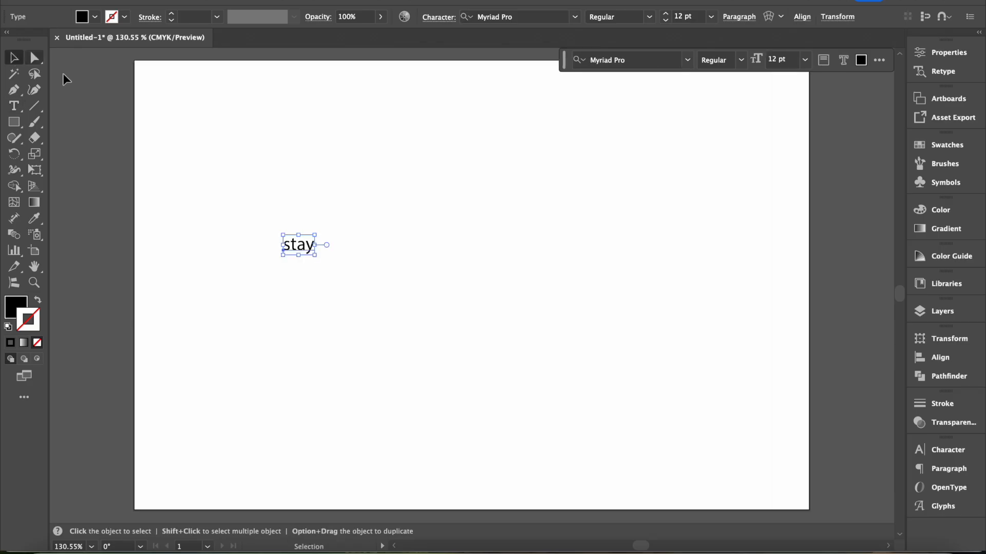
pyautogui.moveTo(314, 255); pyautogui.dragTo(447, 251)
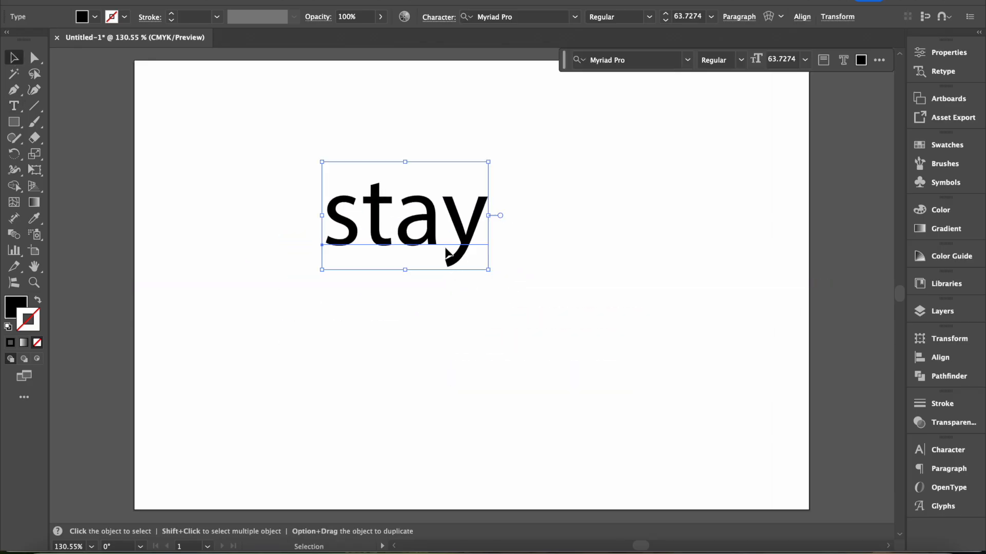
# Duplicate the "stay" text, change the copy to "spooky" and place it directly beneath the first word.
pyautogui.press('super+c')
pyautogui.press('super+v')
pyautogui.moveTo(447, 298); pyautogui.dragTo(428, 336)
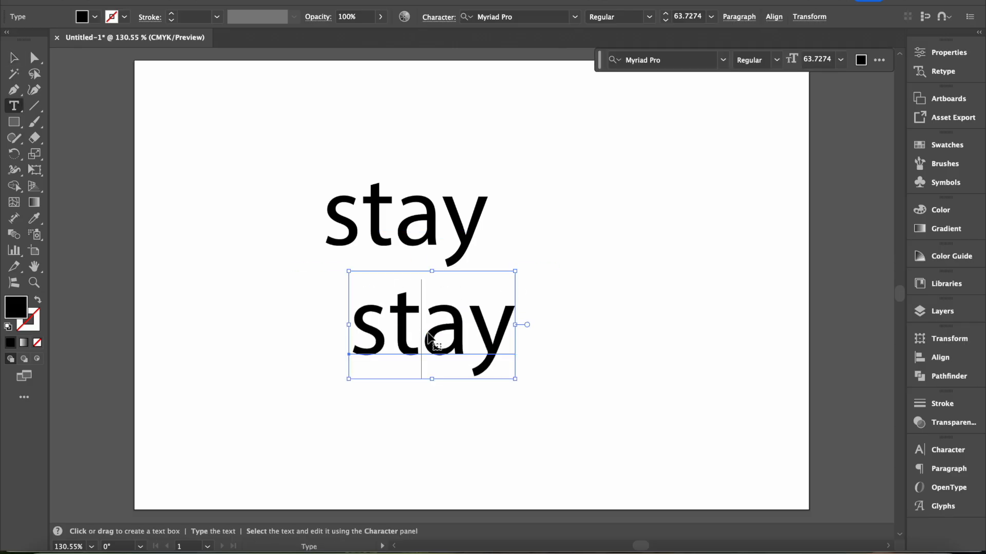
pyautogui.doubleClick(429, 336)
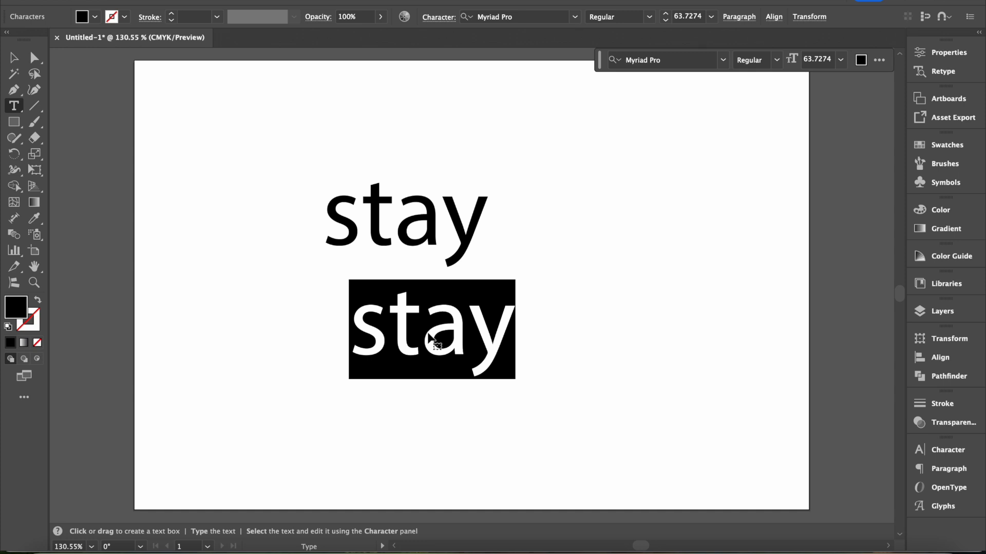
pyautogui.write('spooky')
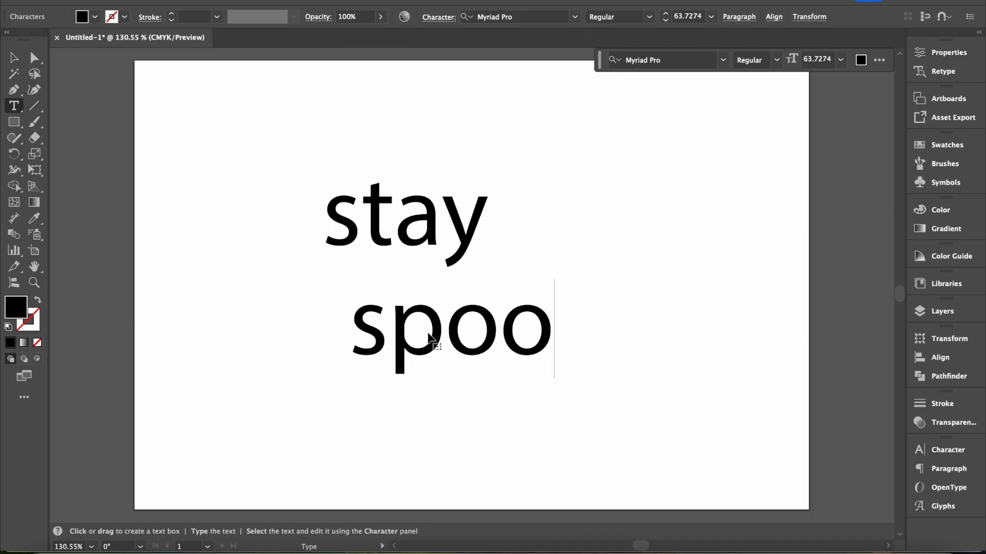
pyautogui.press('Escape')
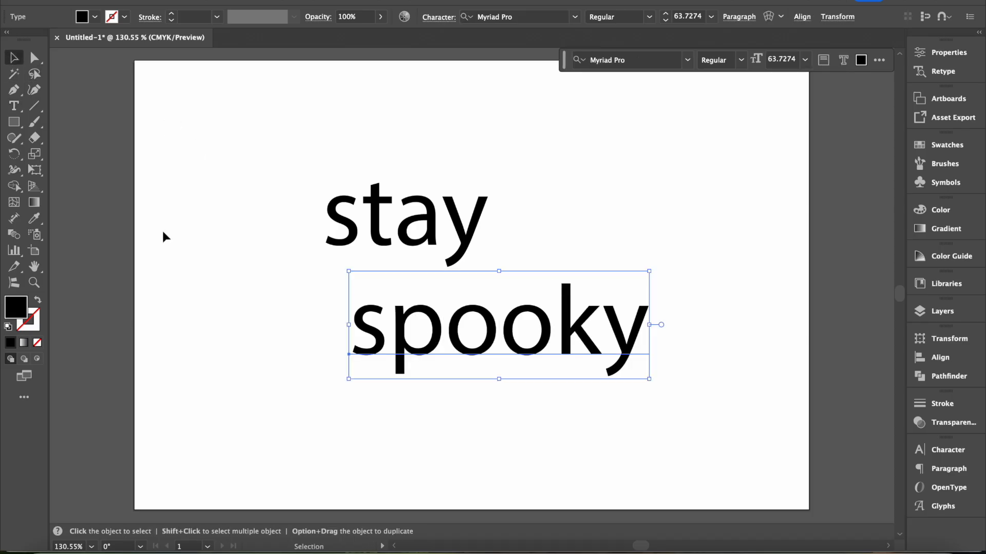
pyautogui.click(163, 235)
pyautogui.moveTo(584, 348); pyautogui.dragTo(560, 322)
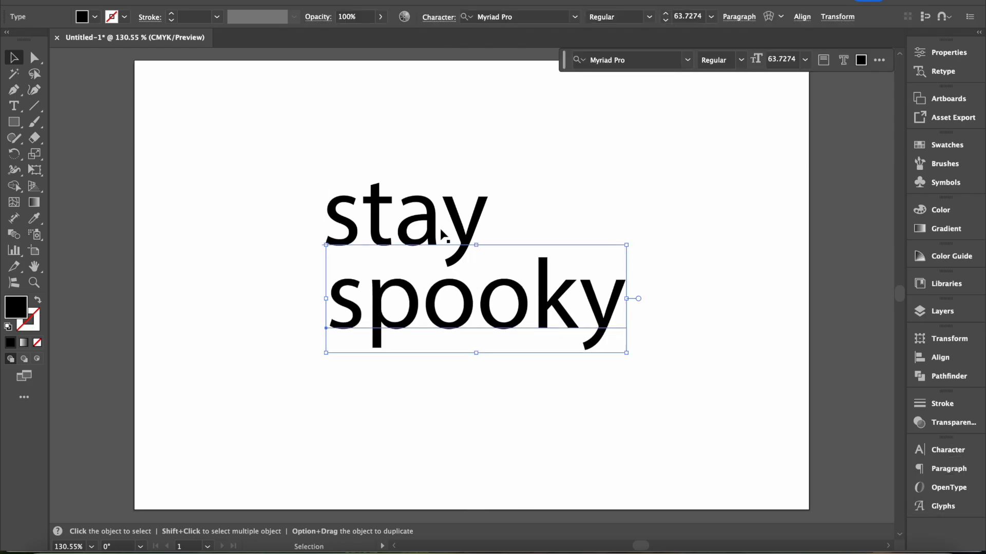
# Set the font of both words, "stay" and "spooky", to Spooky Halloween.
pyautogui.moveTo(282, 149); pyautogui.dragTo(479, 336)
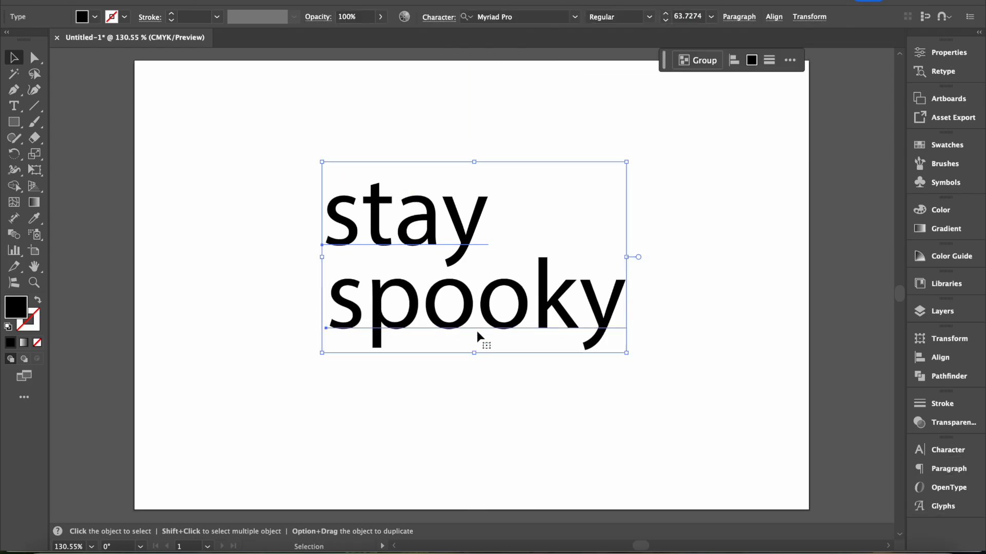
pyautogui.click(937, 451)
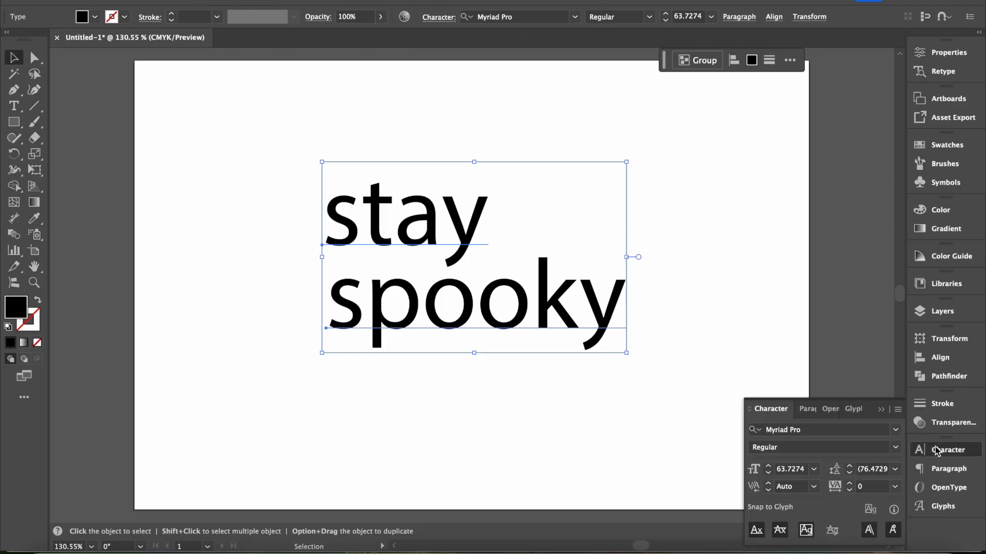
pyautogui.click(900, 430)
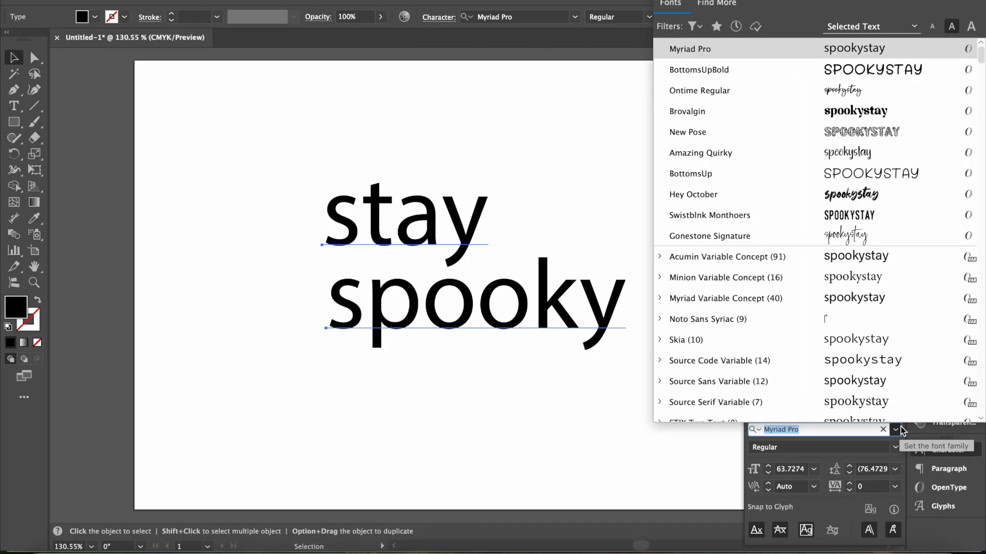
pyautogui.click(803, 446)
pyautogui.press('Down')
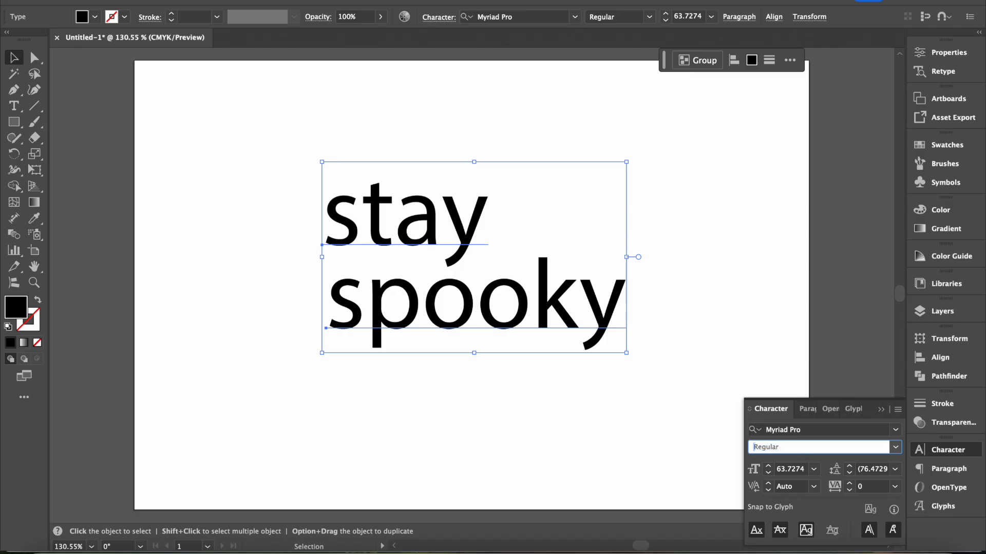
pyautogui.click(808, 432)
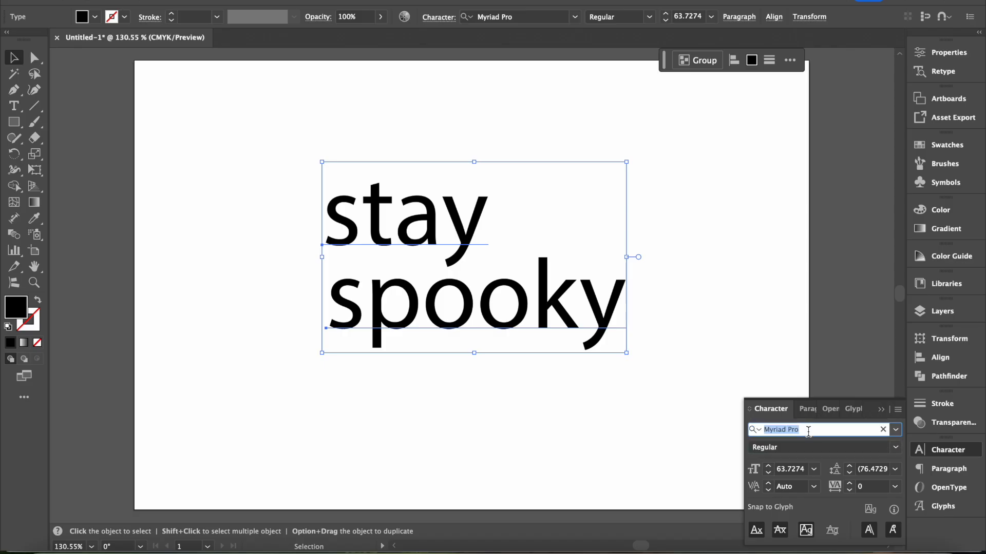
pyautogui.write('sppo')
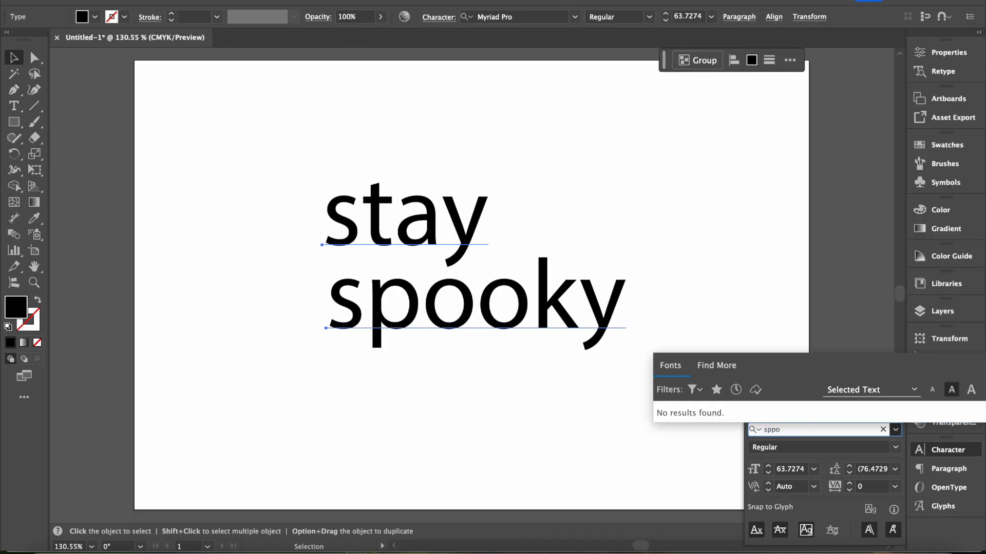
pyautogui.press('BackSpace')
pyautogui.write('o')
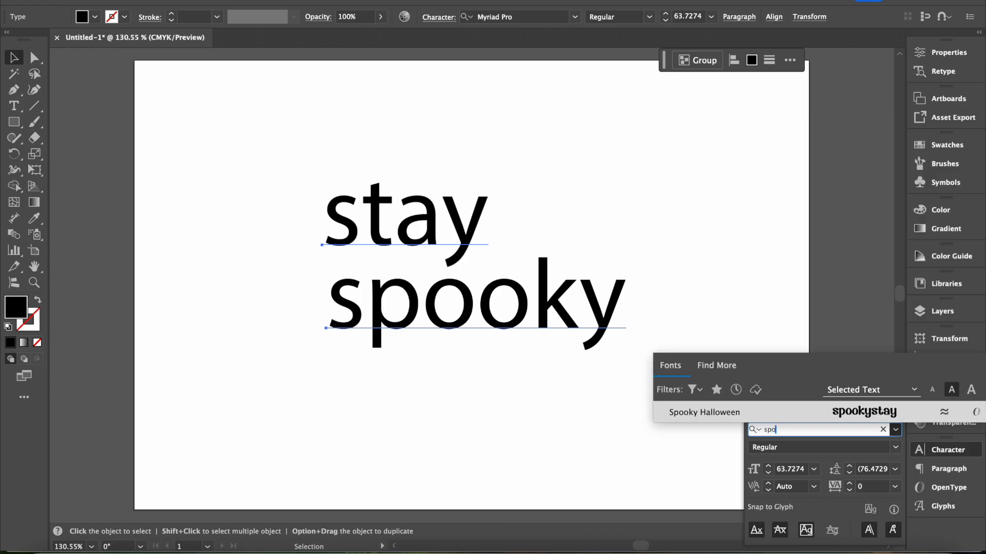
pyautogui.click(875, 419)
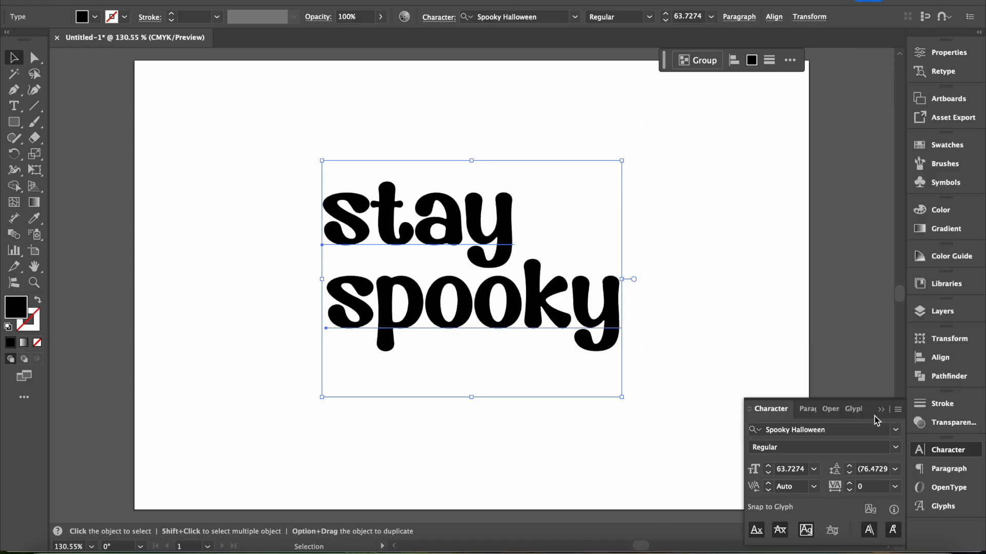
pyautogui.click(678, 335)
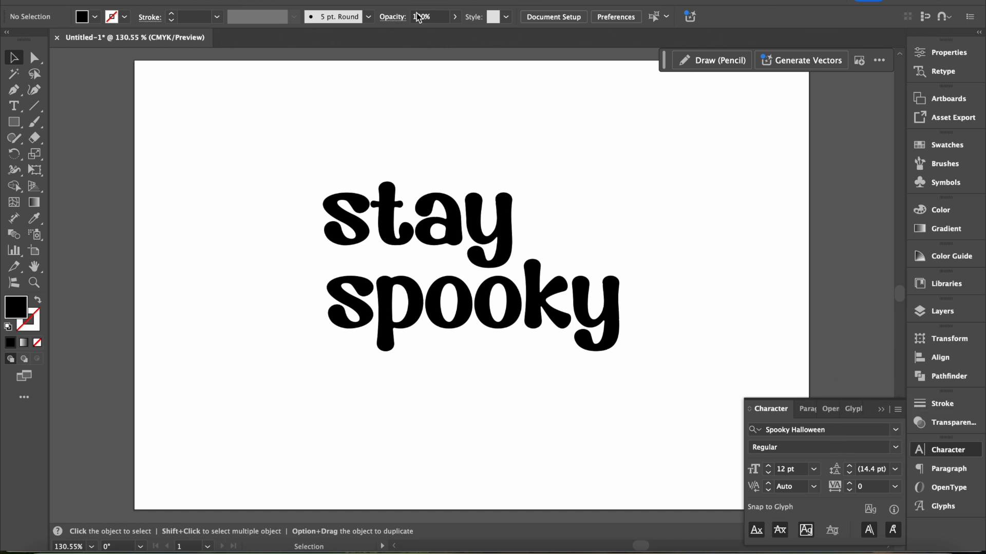
pyautogui.click(339, 1)
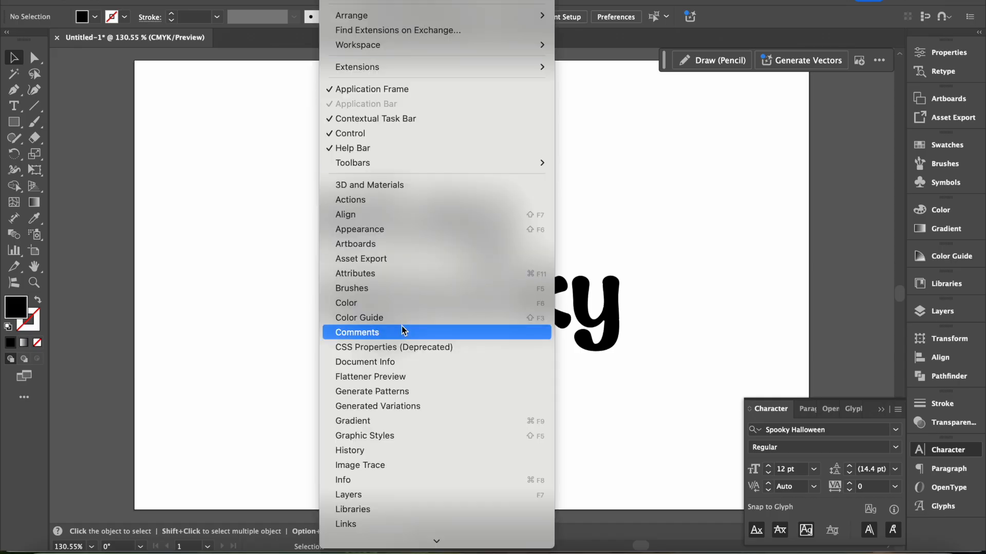
pyautogui.scroll(-3, 408, 355)
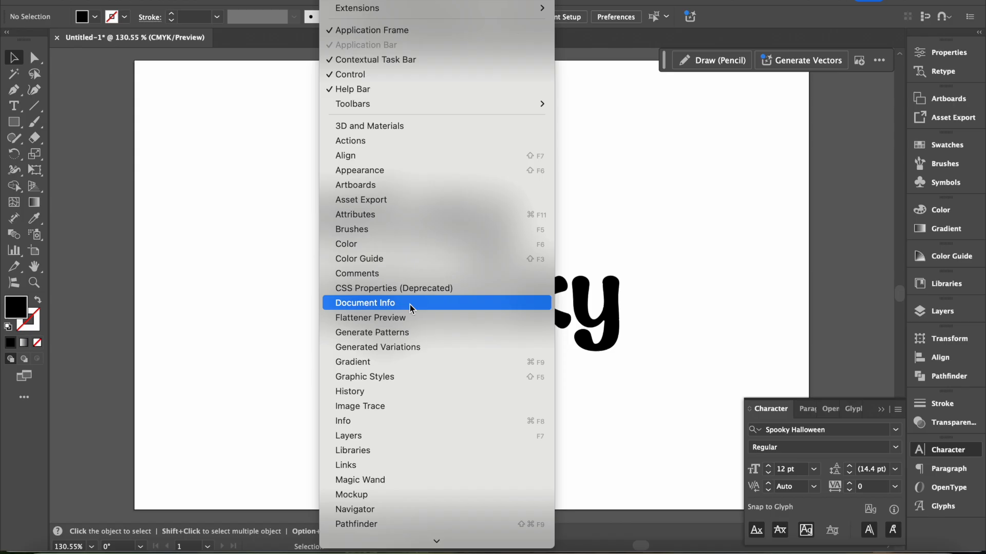
pyautogui.scroll(-3, 410, 308)
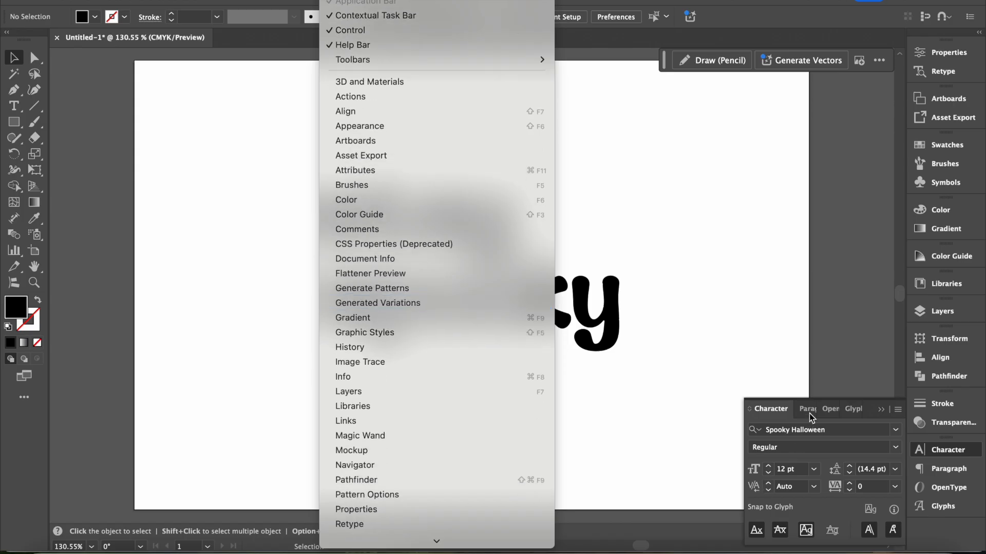
pyautogui.click(788, 409)
pyautogui.moveTo(788, 409); pyautogui.dragTo(787, 242)
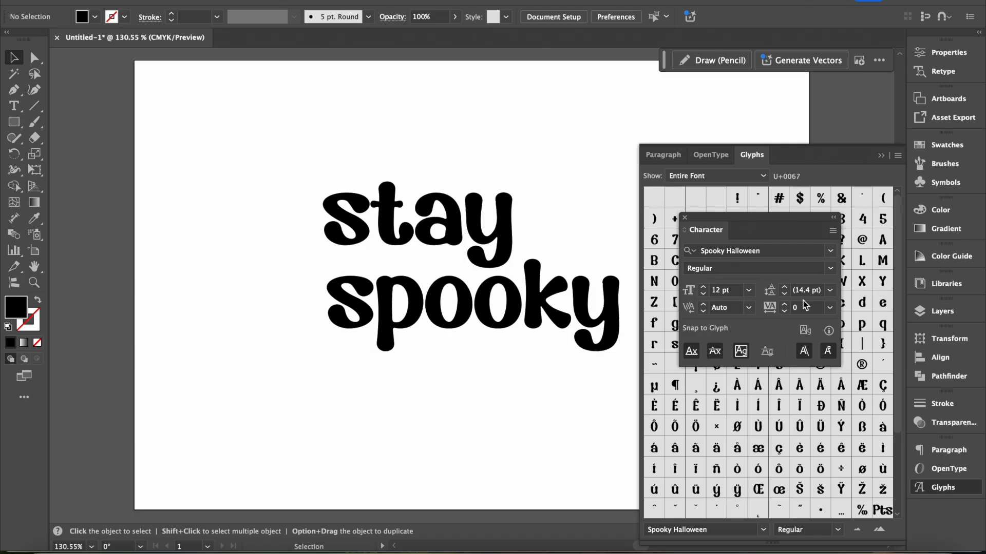
pyautogui.click(829, 251)
pyautogui.click(511, 39)
pyautogui.click(470, 232)
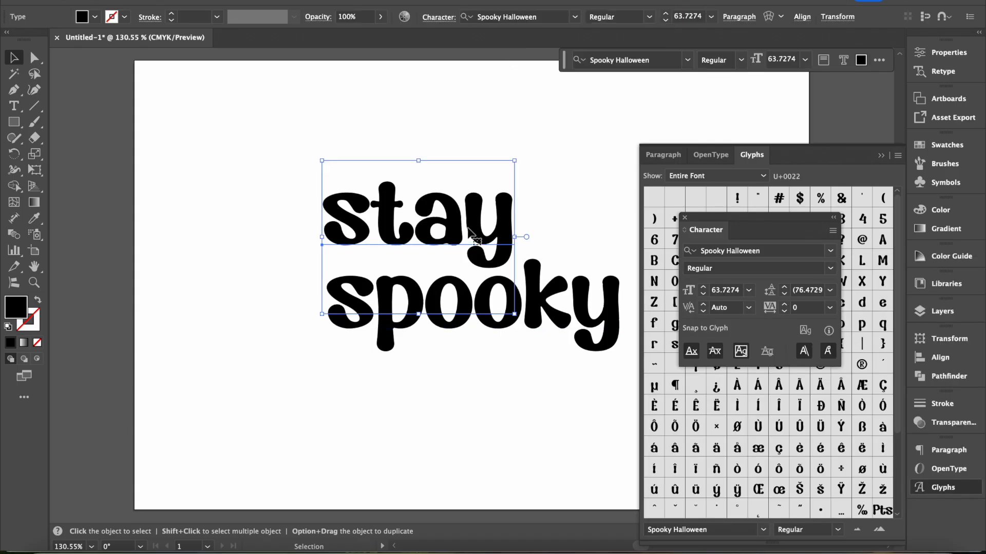
pyautogui.click(438, 17)
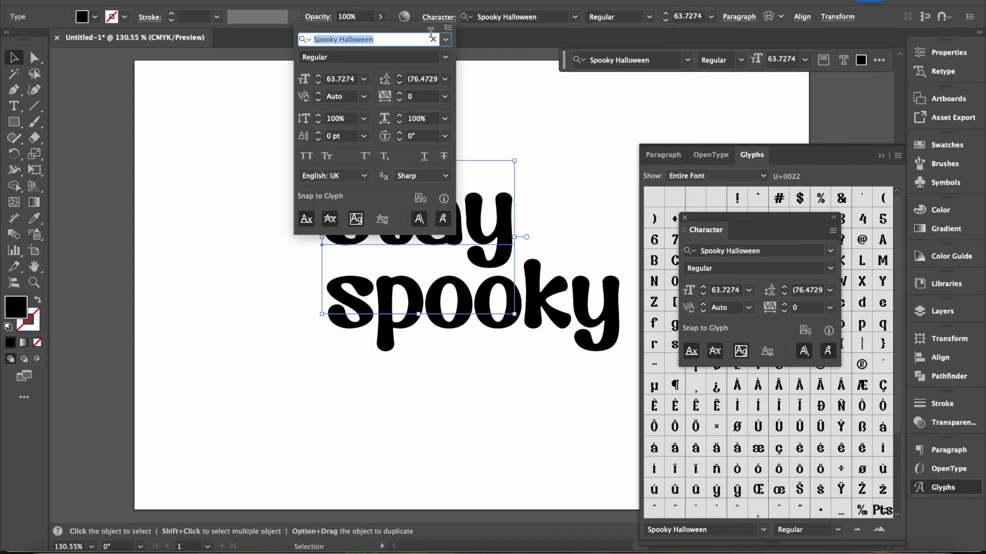
pyautogui.click(583, 174)
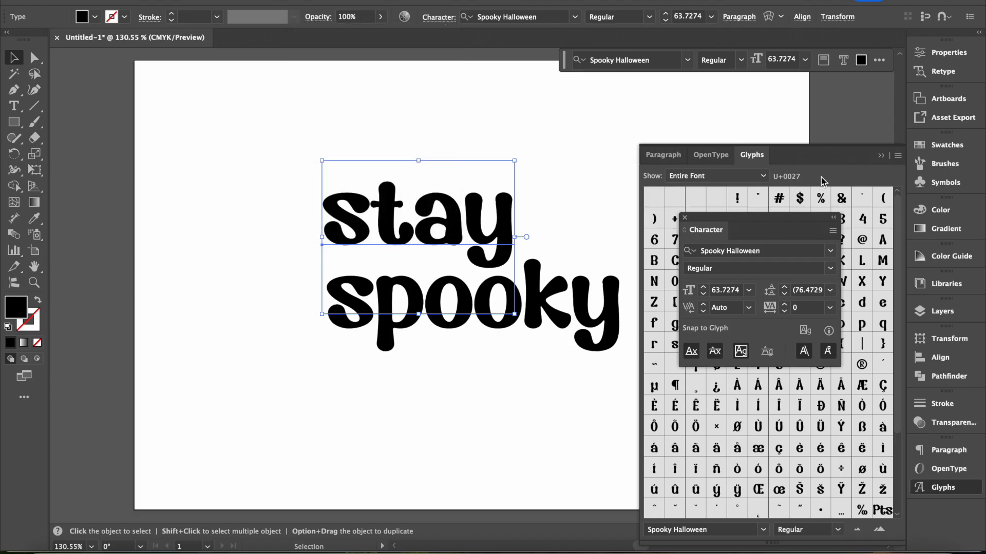
pyautogui.moveTo(711, 235); pyautogui.dragTo(693, 159)
pyautogui.moveTo(661, 158); pyautogui.dragTo(654, 158)
pyautogui.click(842, 363)
# Shift the word "spooky" to the right and slightly up so it sits offset under "stay".
pyautogui.moveTo(548, 336); pyautogui.dragTo(590, 336)
pyautogui.moveTo(540, 312)
pyautogui.mouseDown()
pyautogui.moveTo(526, 319)
pyautogui.moveTo(519, 311)
pyautogui.moveTo(529, 308)
pyautogui.mouseUp()
pyautogui.click(510, 433)
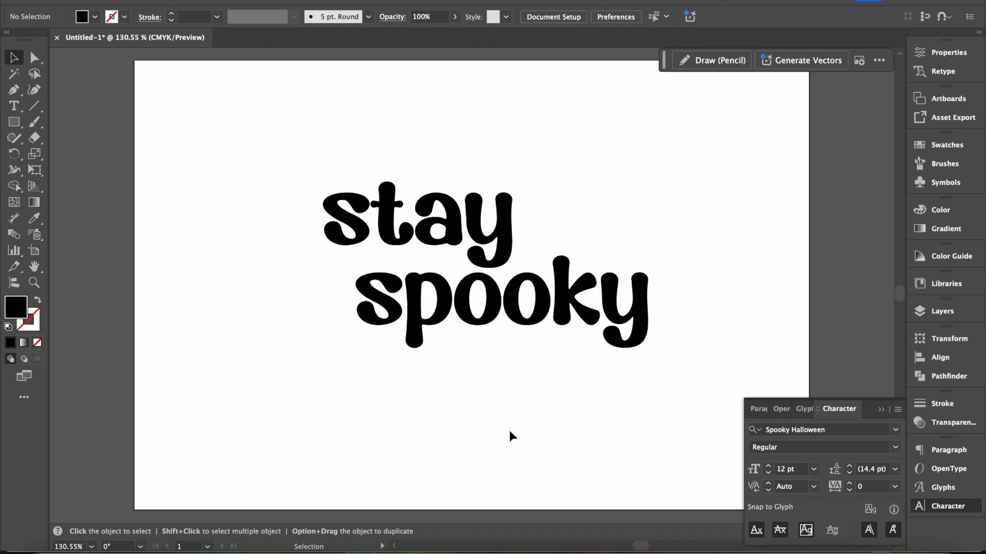
# Replace the "s" in "stay" with the font's alternate curled capital S glyph (U+f021).
pyautogui.click(468, 219)
pyautogui.doubleClick(469, 219)
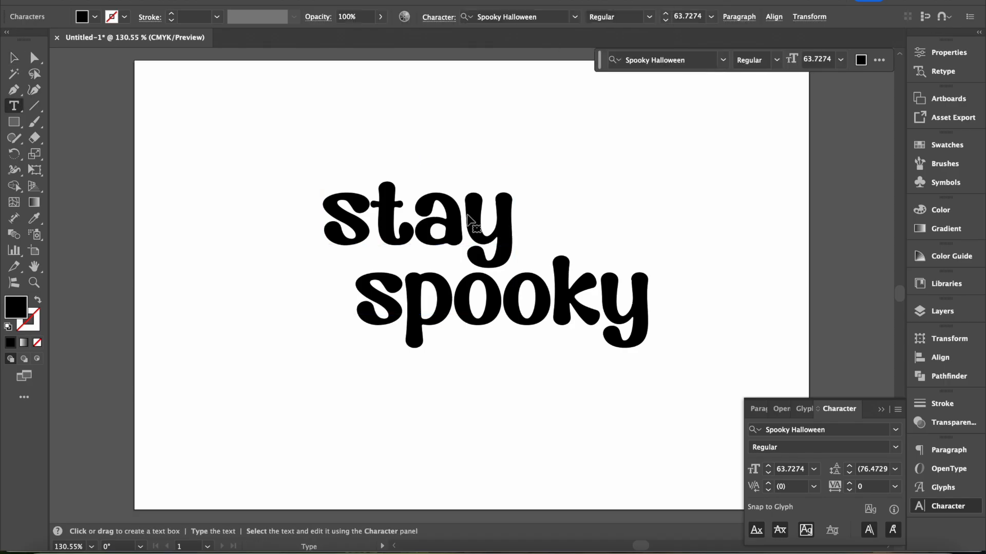
pyautogui.doubleClick(366, 218)
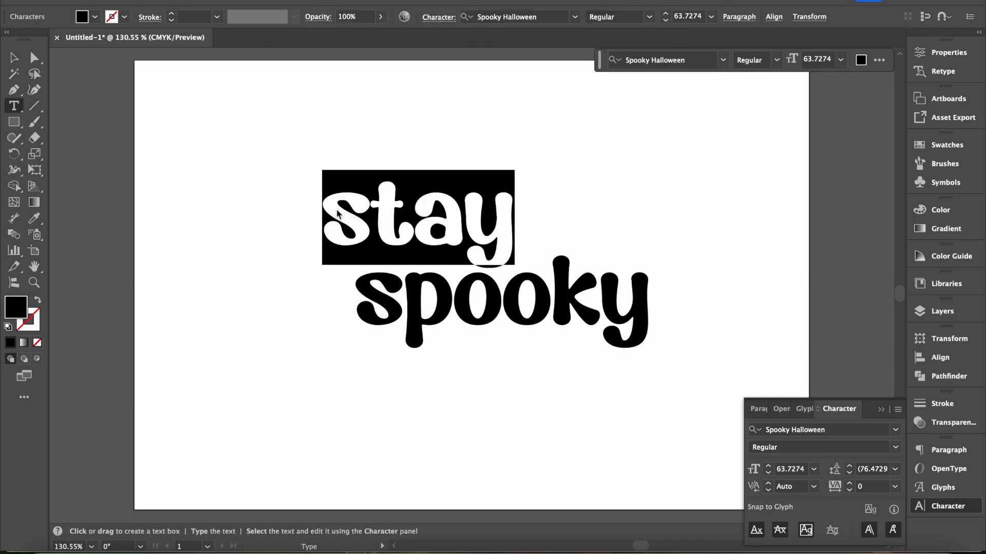
pyautogui.moveTo(336, 214); pyautogui.dragTo(365, 215)
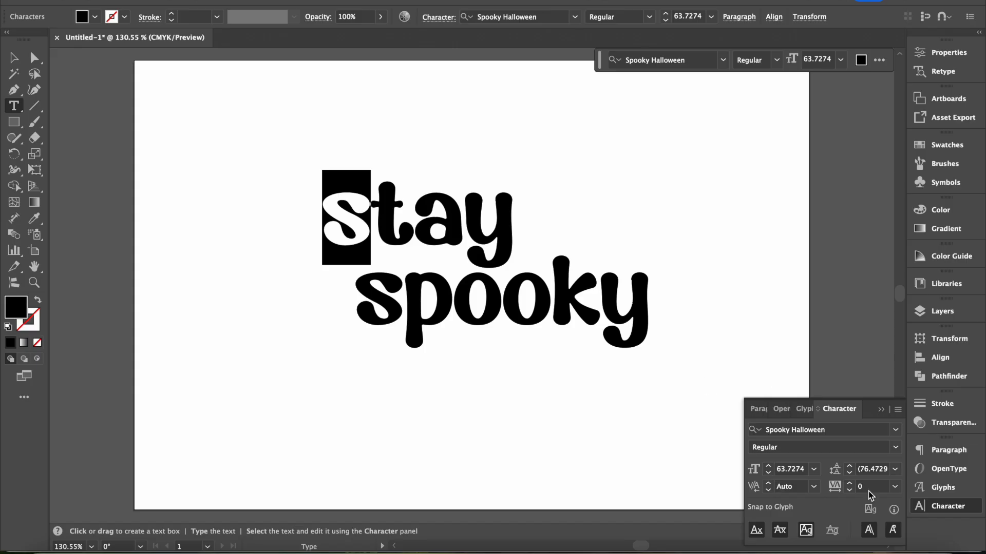
pyautogui.click(942, 487)
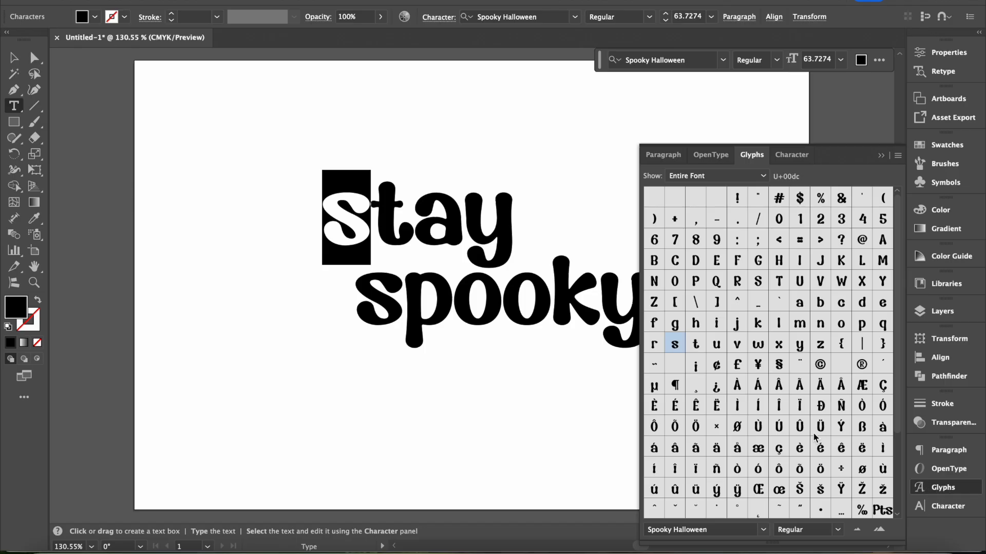
pyautogui.scroll(-5, 801, 457)
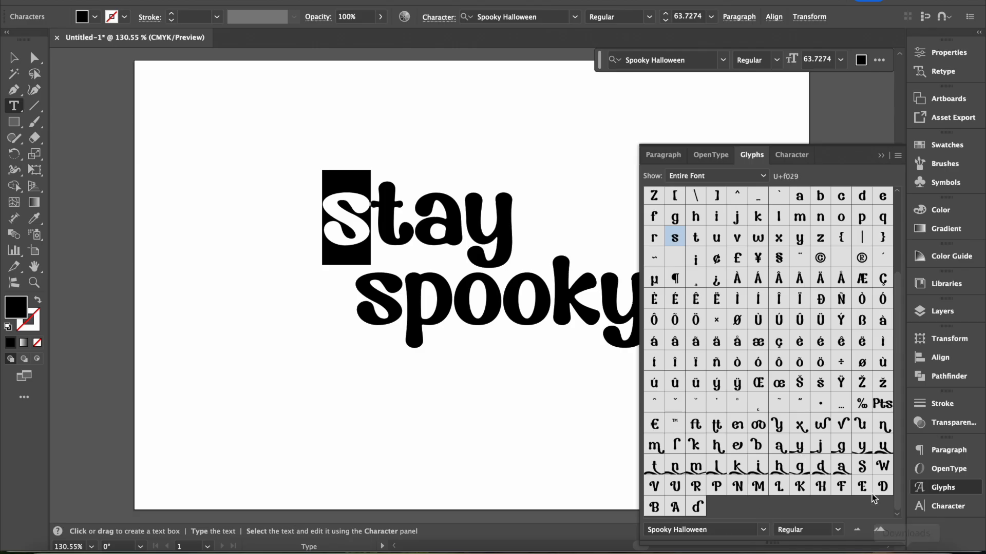
pyautogui.click(861, 467)
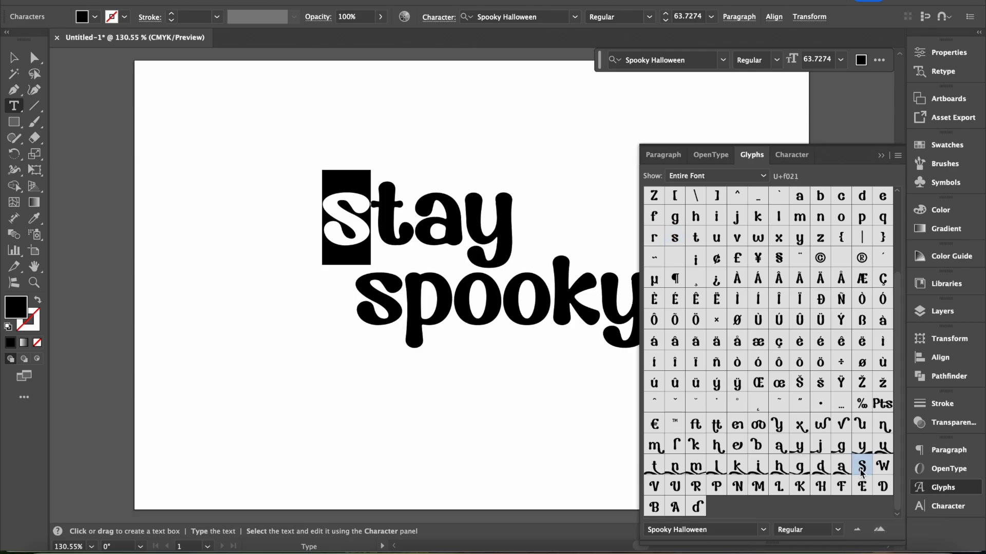
pyautogui.doubleClick(866, 469)
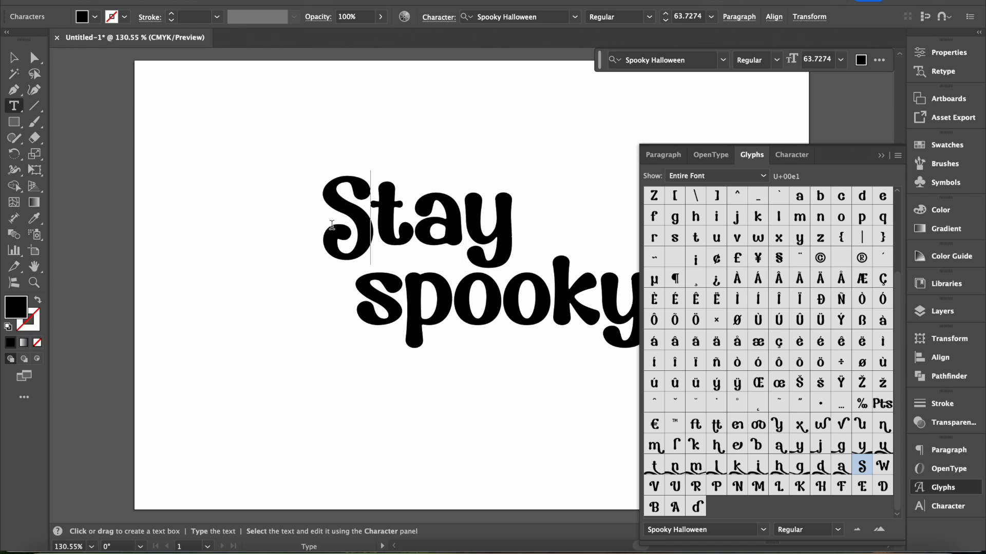
# Replace the "s" in "spooky" with the same alternate curled capital S glyph.
pyautogui.click(402, 303)
pyautogui.moveTo(402, 302); pyautogui.dragTo(362, 303)
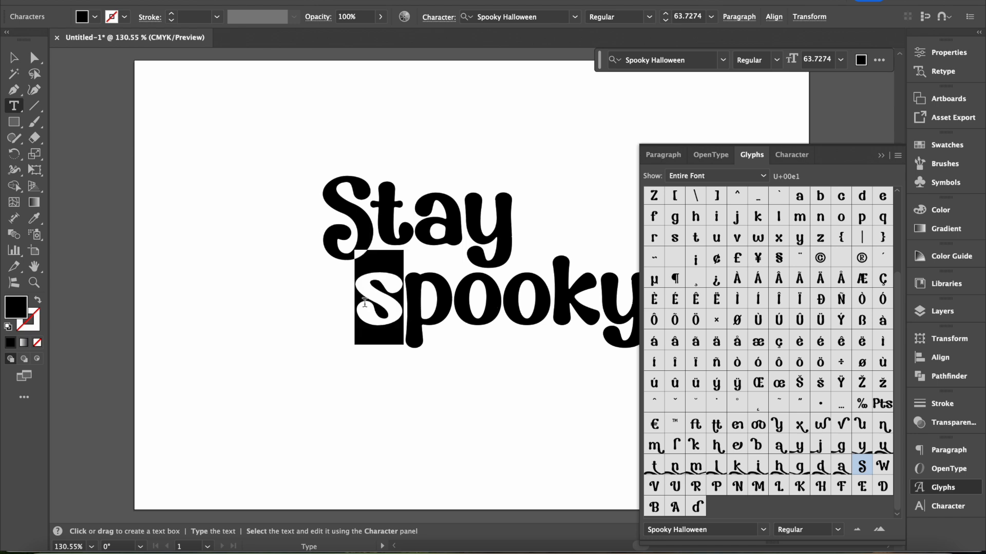
pyautogui.doubleClick(863, 467)
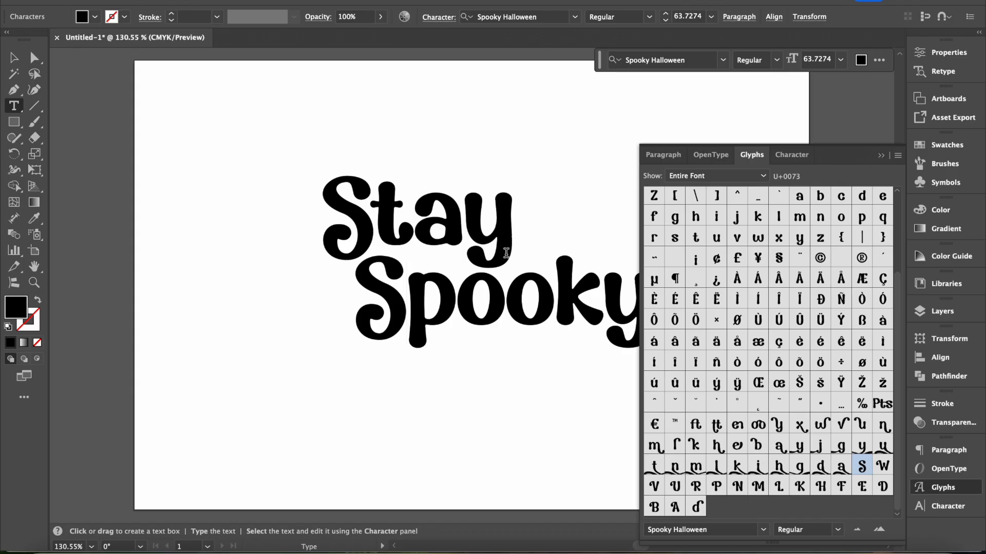
# Replace the "y" in "Stay" with the alternate glyph whose swash curls over its upper left (U+f004).
pyautogui.click(510, 219)
pyautogui.doubleClick(463, 212)
pyautogui.click(481, 220)
pyautogui.moveTo(465, 216); pyautogui.dragTo(515, 214)
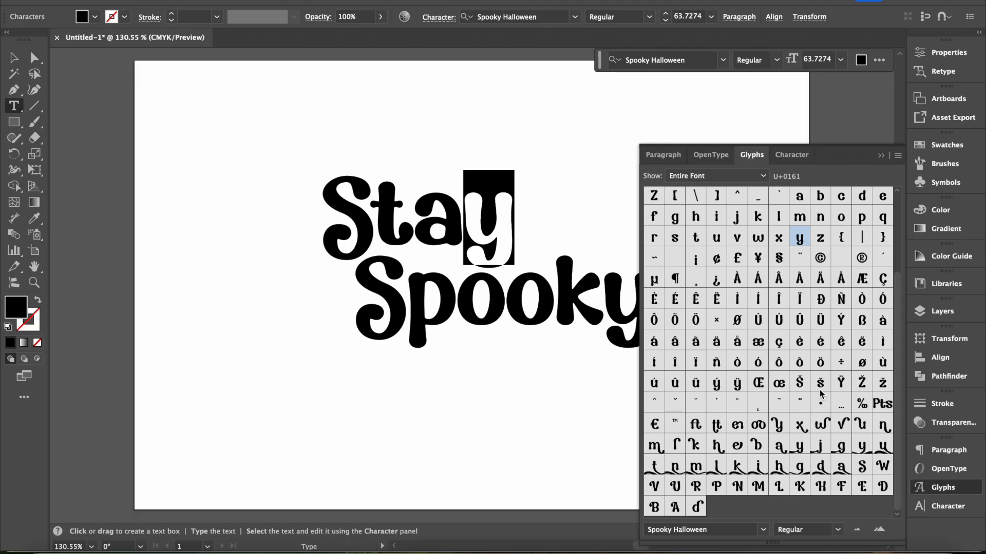
pyautogui.click(779, 426)
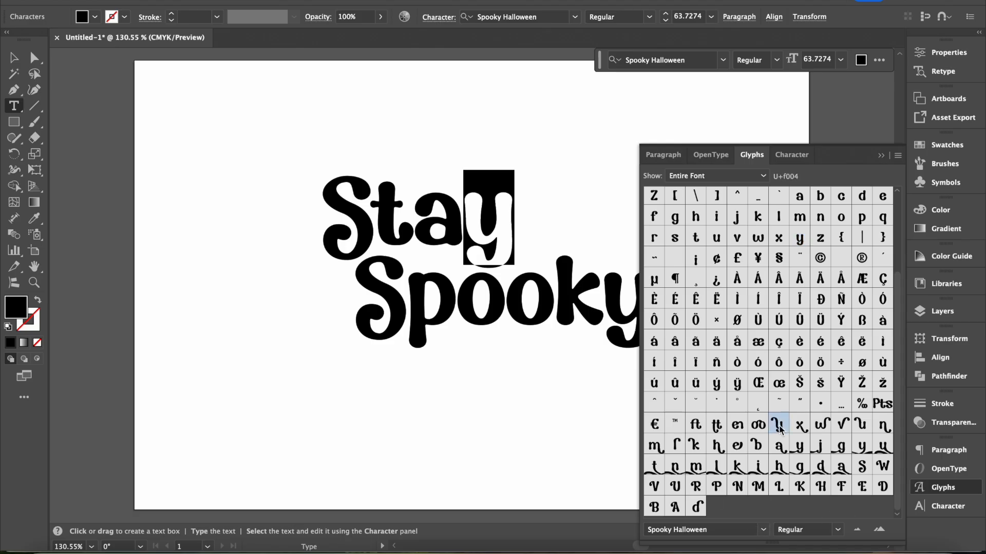
pyautogui.doubleClick(779, 426)
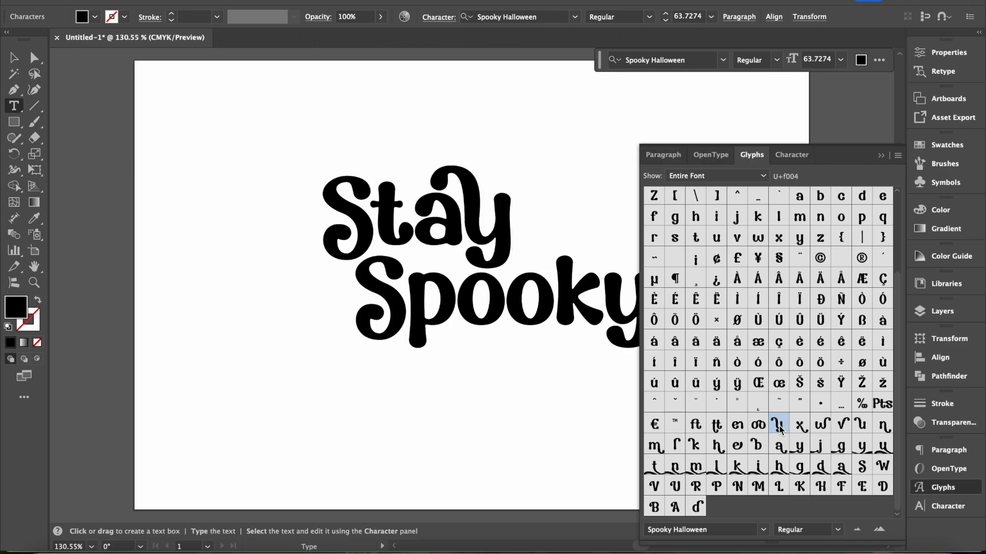
pyautogui.click(880, 157)
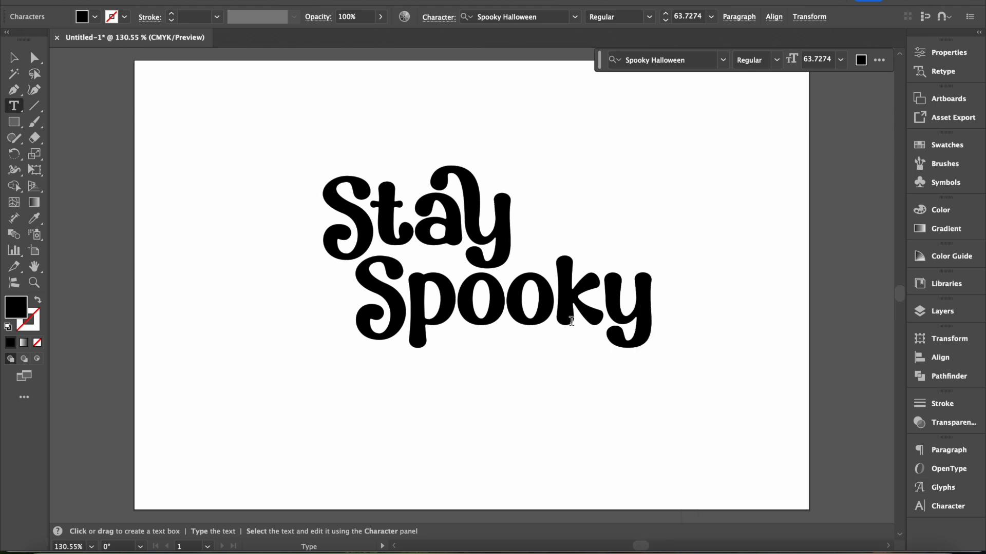
# Replace the "k" in "Spooky" with the alternate glyph that has a swash curling from its top (U+f00c).
pyautogui.moveTo(604, 301); pyautogui.dragTo(568, 290)
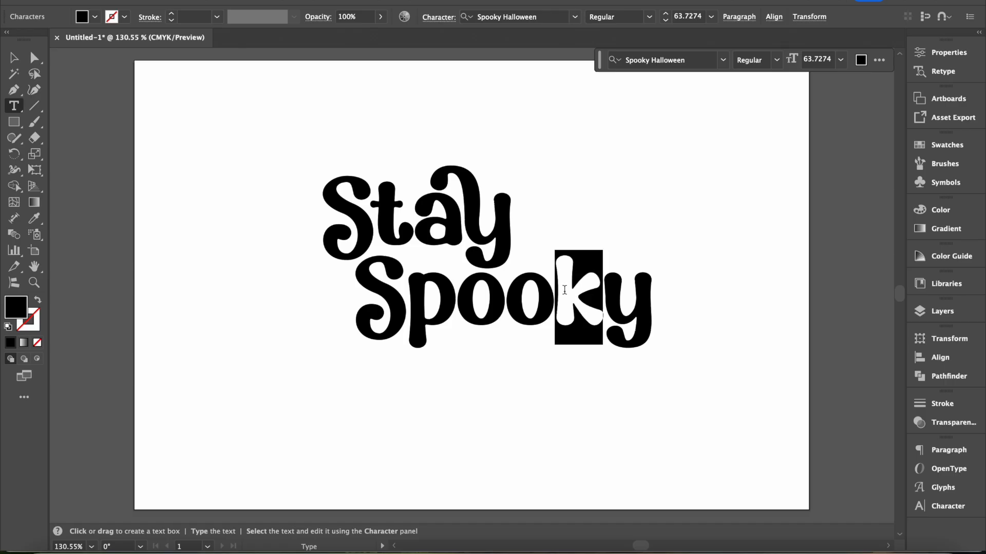
pyautogui.click(946, 490)
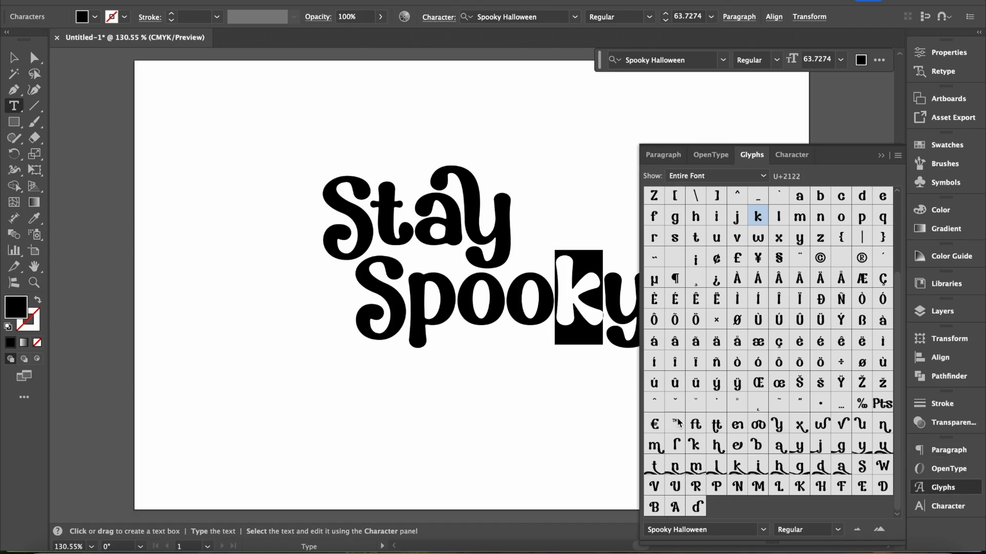
pyautogui.click(694, 445)
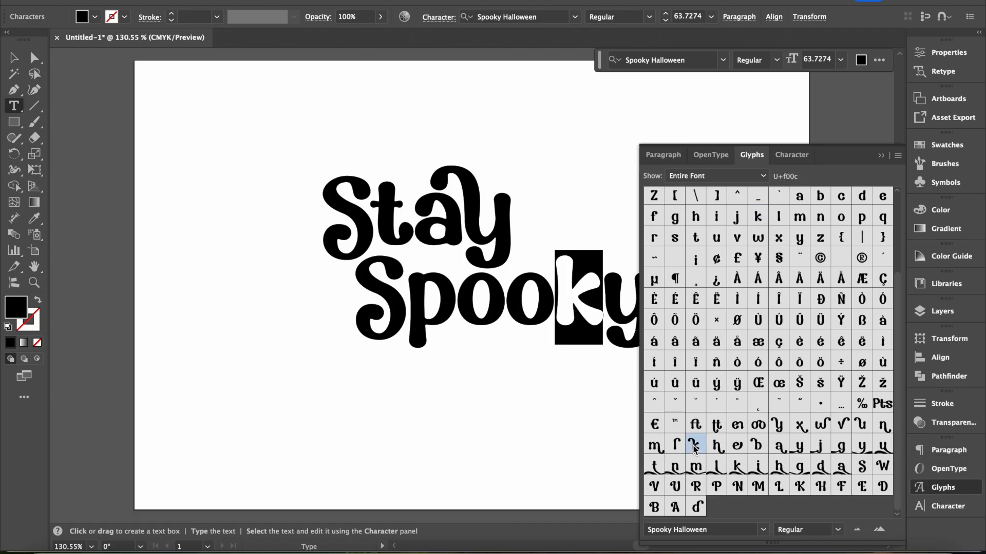
pyautogui.doubleClick(693, 448)
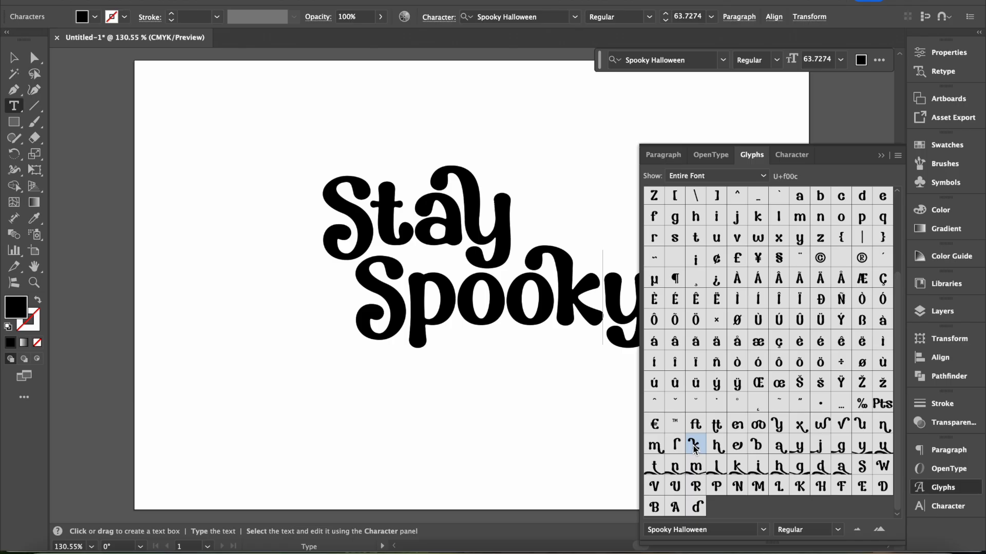
pyautogui.click(881, 156)
# Adjust the spacing of the two words, moving "Stay" down and "Spooky" slightly right and down, and group them.
pyautogui.click(14, 57)
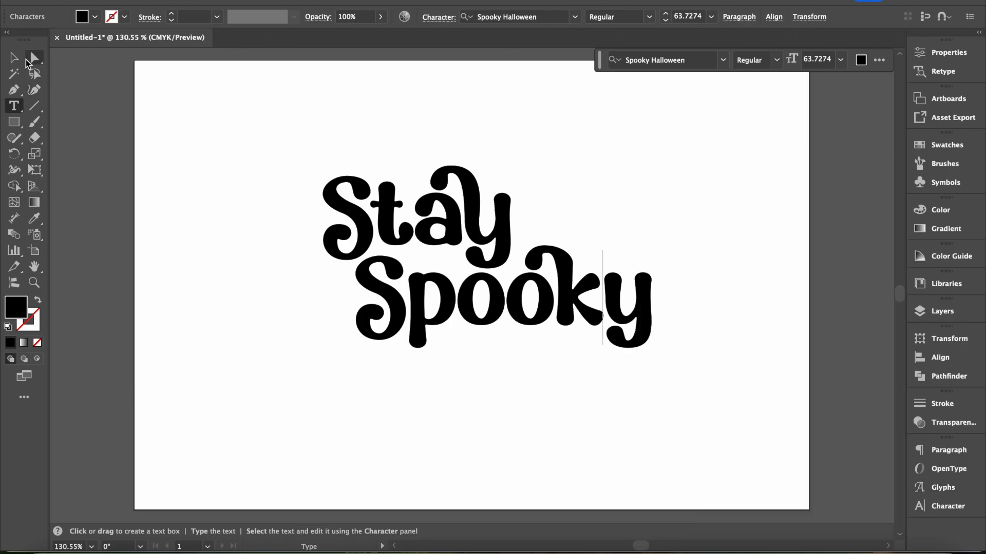
pyautogui.click(437, 223)
pyautogui.moveTo(437, 223); pyautogui.dragTo(434, 246)
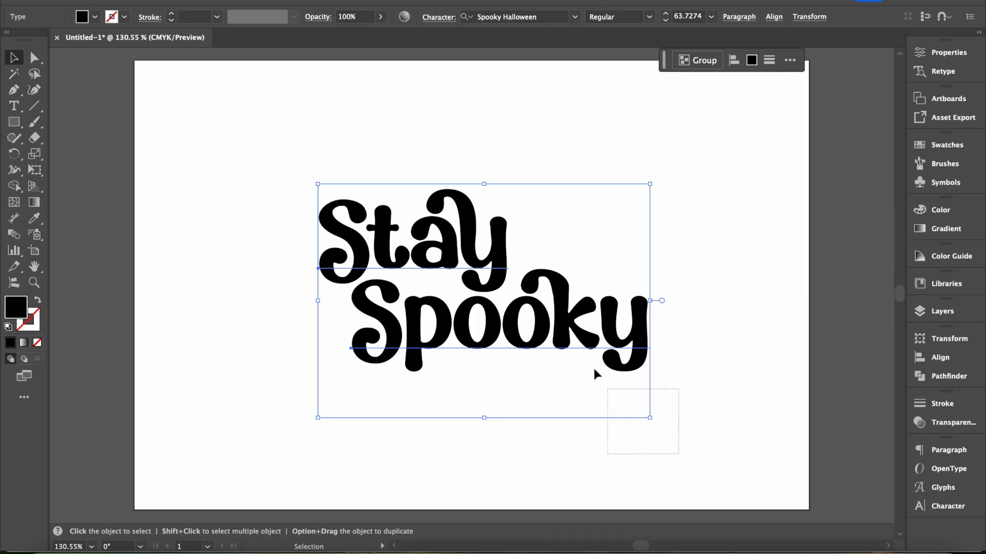
pyautogui.click(578, 330)
pyautogui.press('Right')
pyautogui.press('Right')
pyautogui.press('Right')
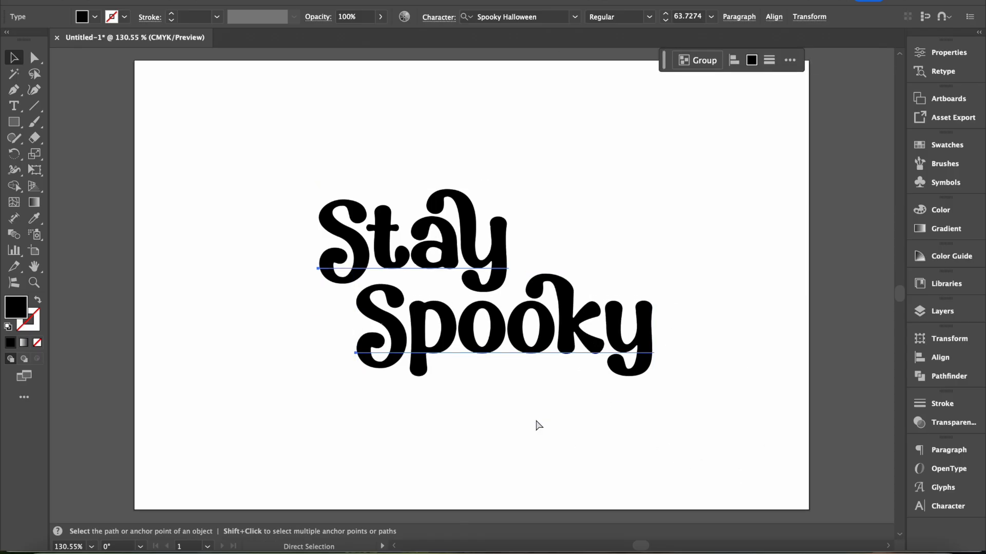
pyautogui.press('super+g')
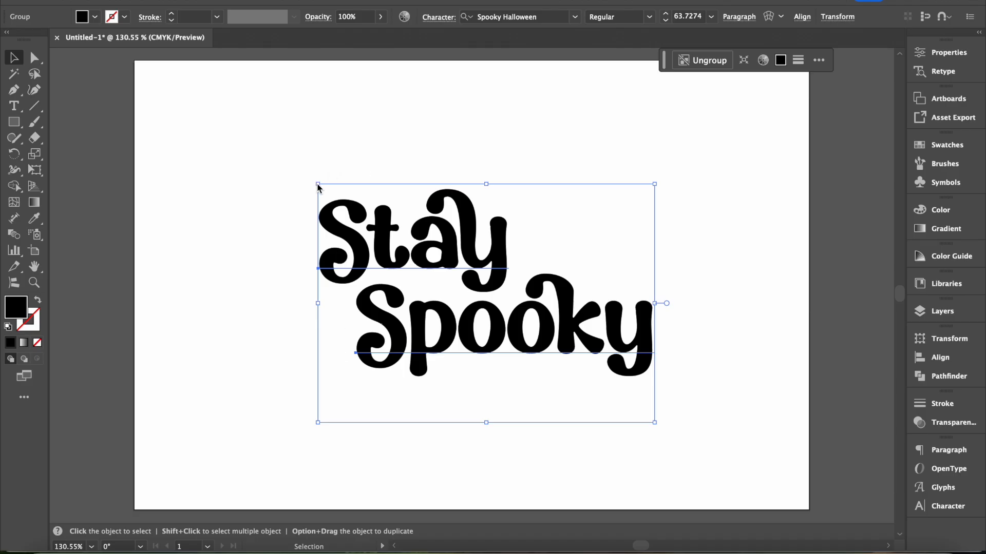
# Enlarge the grouped lettering to about 86.3 pt and center it on the artboard.
pyautogui.moveTo(272, 149); pyautogui.dragTo(543, 470)
pyautogui.rightClick(486, 267)
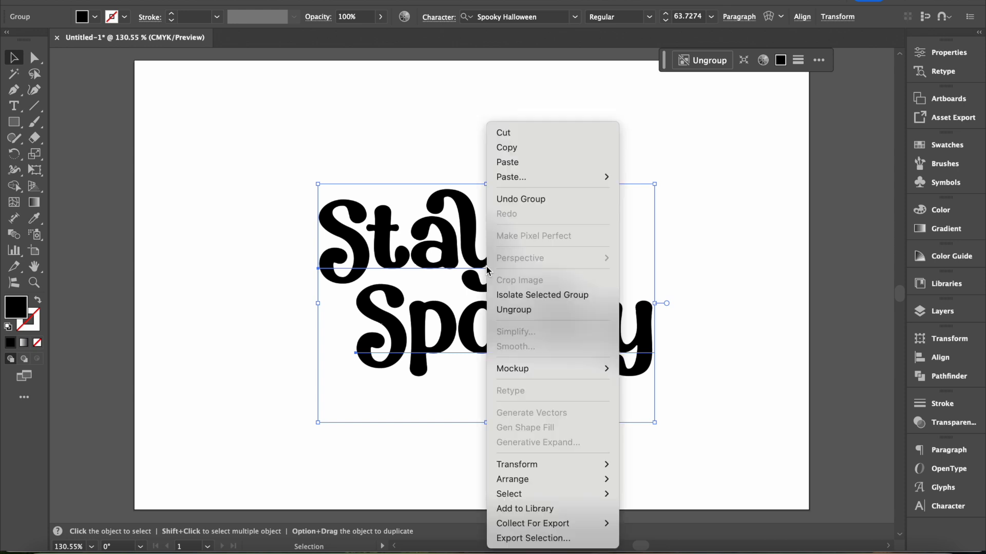
pyautogui.click(540, 313)
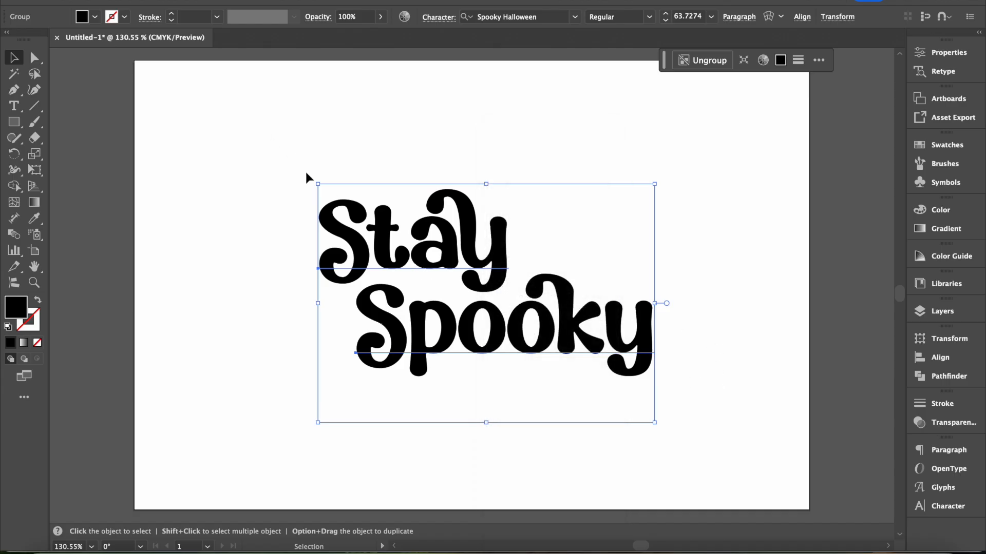
pyautogui.moveTo(318, 184); pyautogui.dragTo(195, 100)
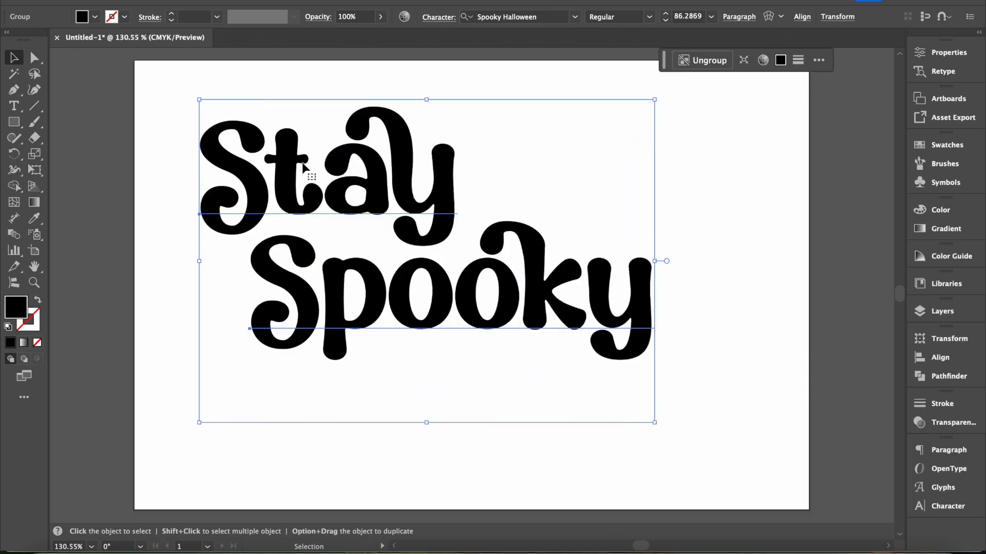
pyautogui.moveTo(429, 210); pyautogui.dragTo(472, 264)
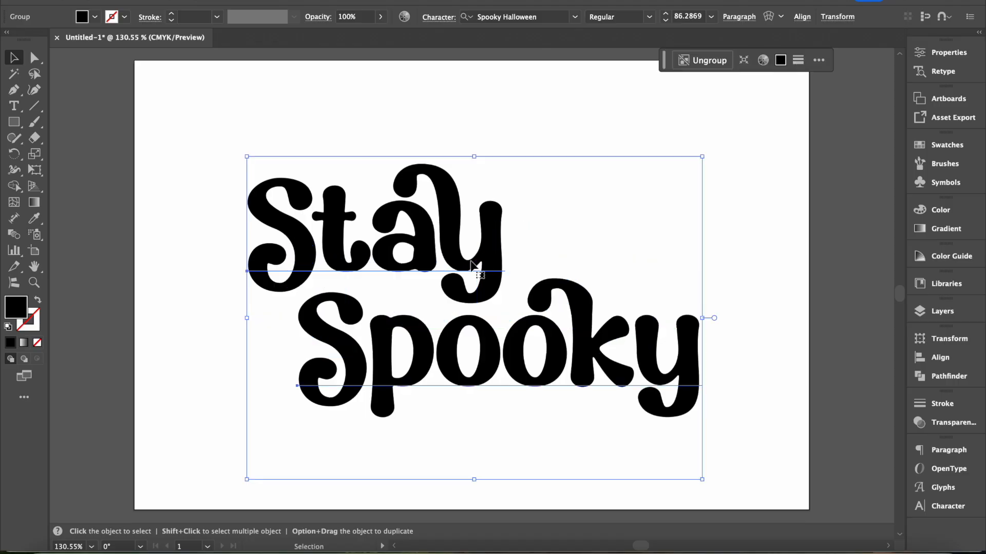
# Ungroup the lettering so that "Stay" and "Spooky" are separate text objects.
pyautogui.rightClick(471, 265)
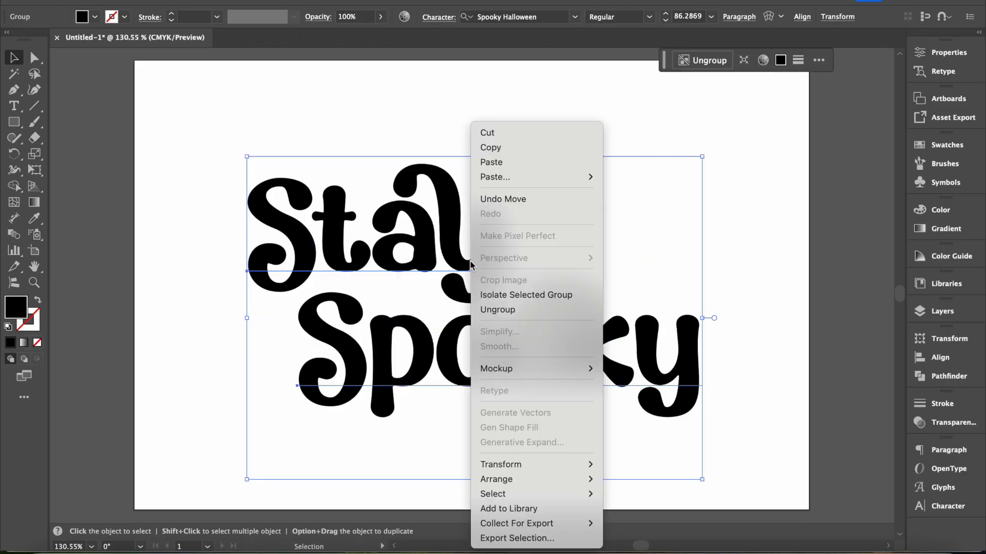
pyautogui.click(748, 281)
pyautogui.click(749, 281)
pyautogui.click(508, 389)
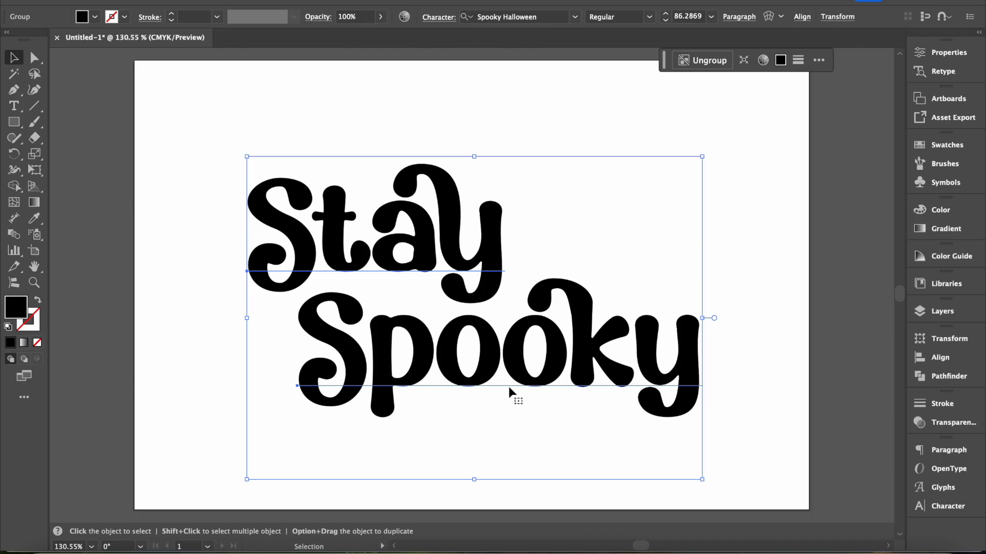
pyautogui.rightClick(509, 387)
pyautogui.click(544, 313)
pyautogui.click(814, 346)
# Convert the text "Spooky" and "Stay" to outlines.
pyautogui.click(586, 365)
pyautogui.rightClick(587, 365)
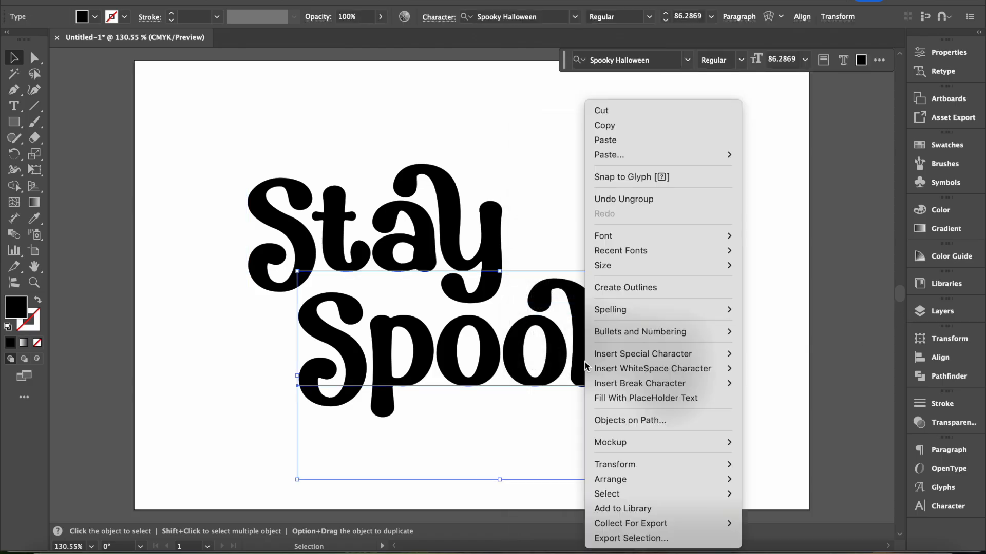
pyautogui.click(638, 284)
pyautogui.click(408, 215)
pyautogui.rightClick(408, 215)
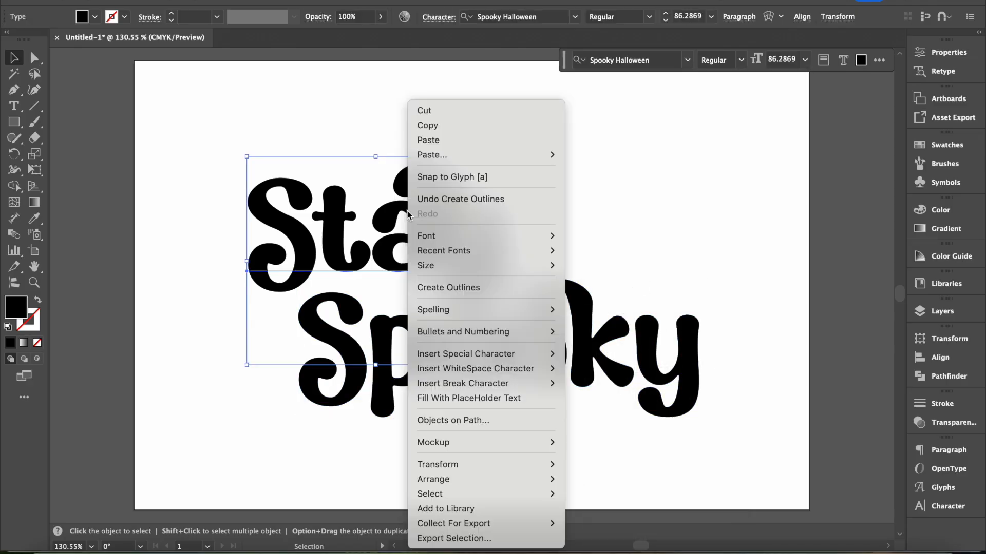
pyautogui.click(440, 283)
pyautogui.click(622, 248)
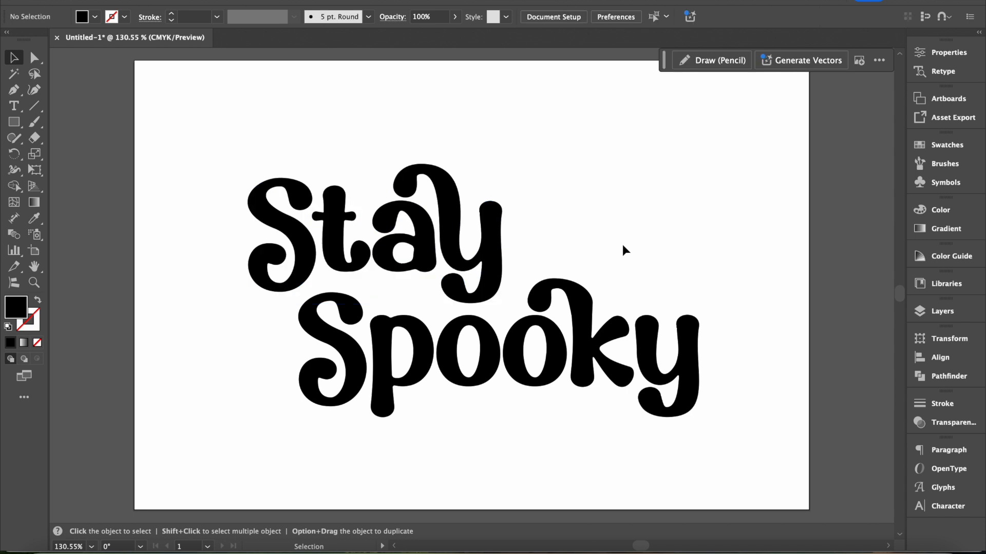
# Try reshaping the swash of the "y" in "Stay" by moving its top anchor point upward, and undo it.
pyautogui.click(580, 324)
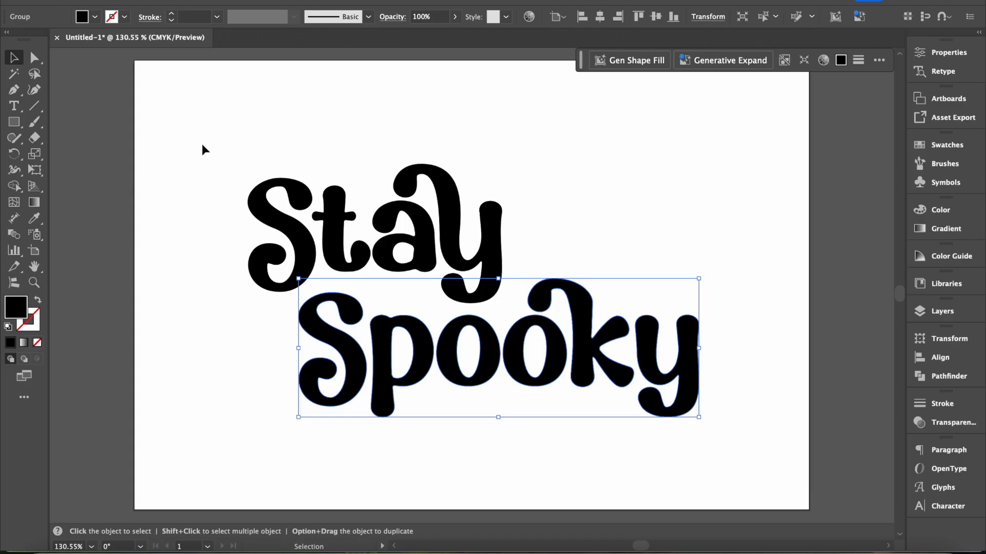
pyautogui.click(34, 58)
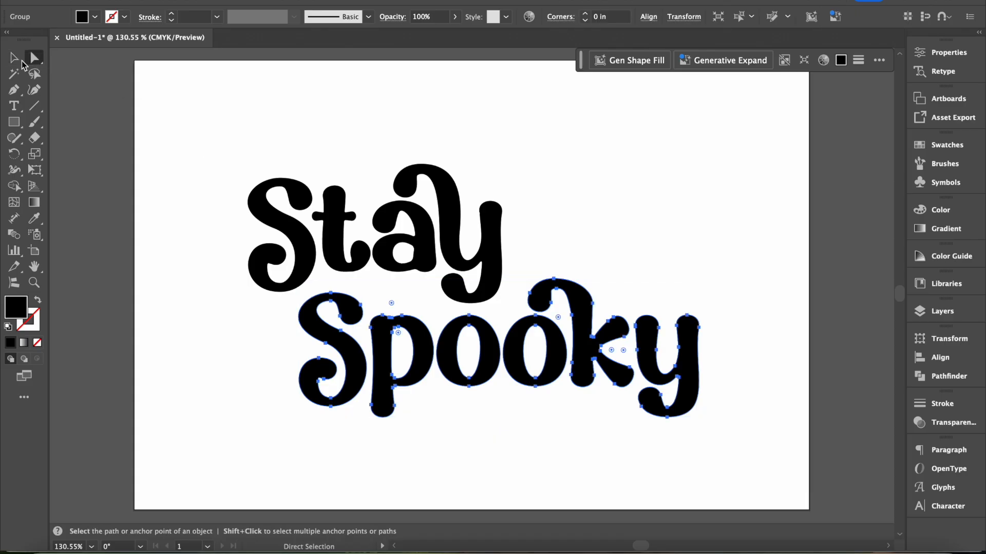
pyautogui.click(21, 62)
pyautogui.click(39, 61)
pyautogui.click(442, 183)
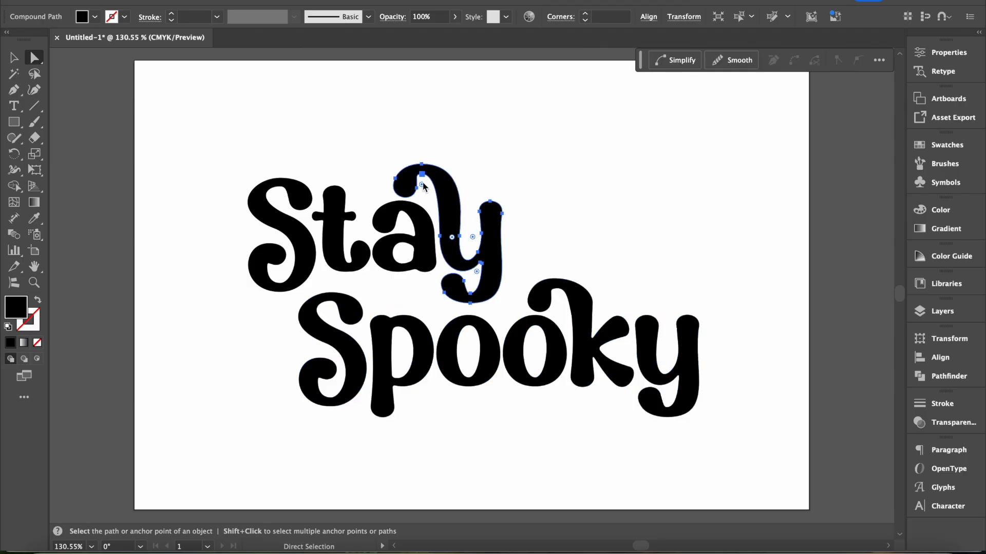
pyautogui.moveTo(421, 165); pyautogui.dragTo(429, 126)
pyautogui.hotkey('ctrl', 'z')
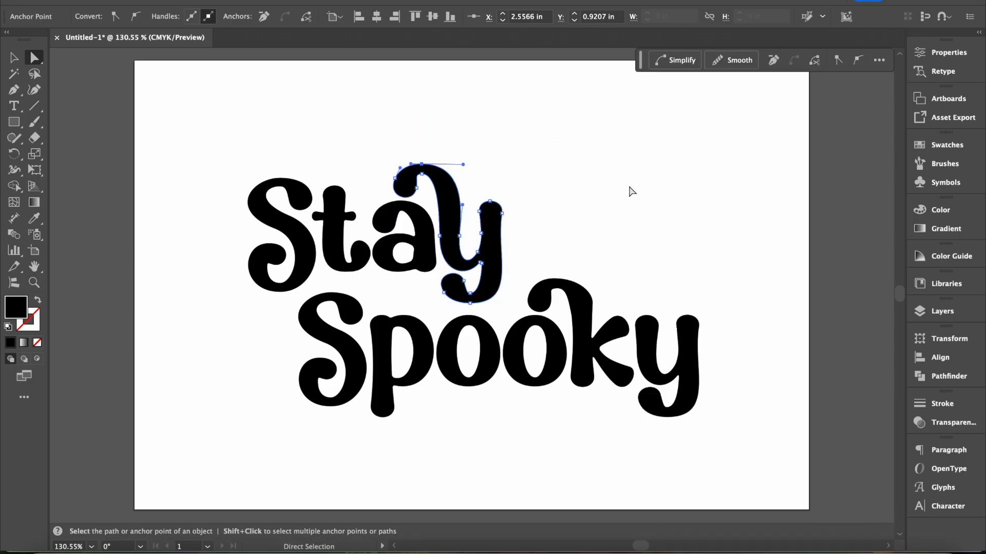
pyautogui.click(632, 191)
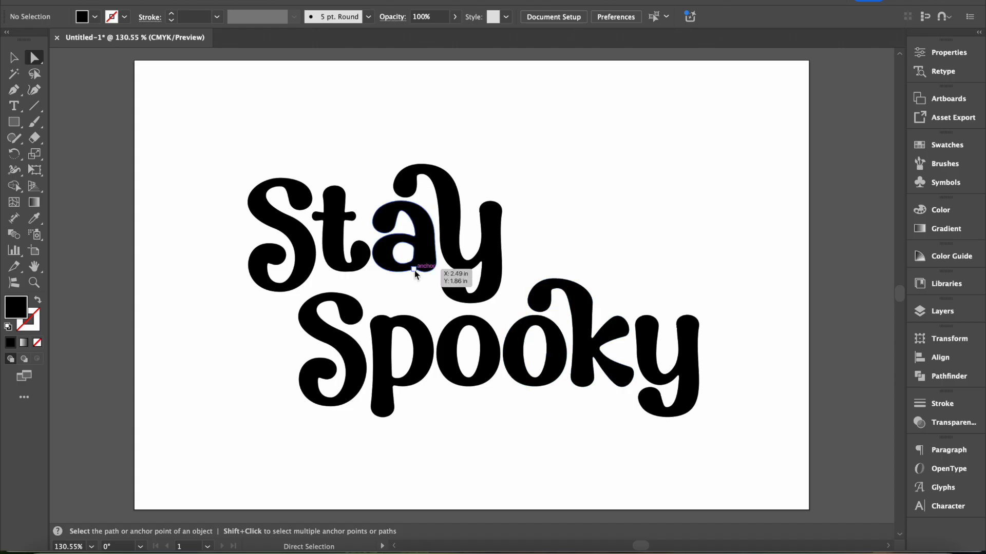
pyautogui.click(450, 281)
pyautogui.click(450, 281)
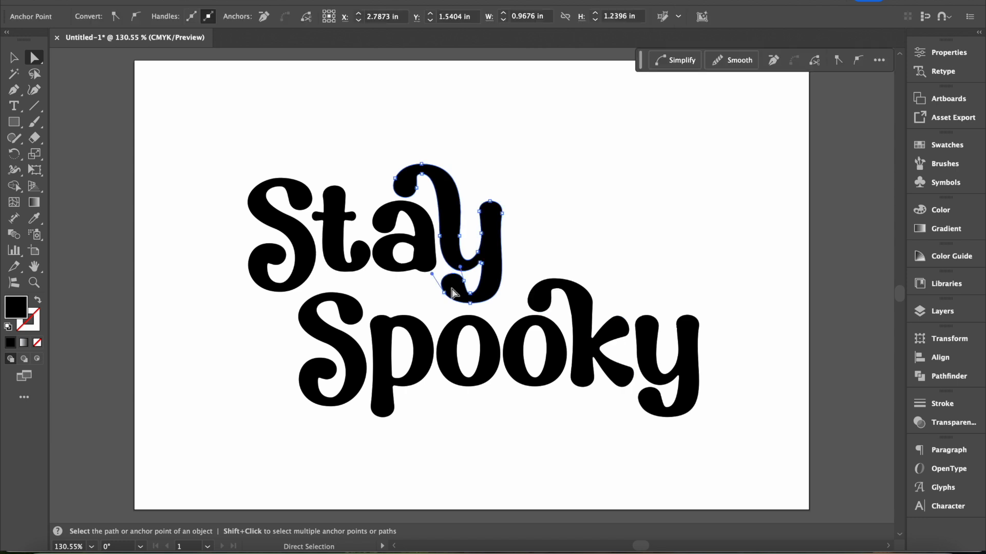
pyautogui.click(611, 250)
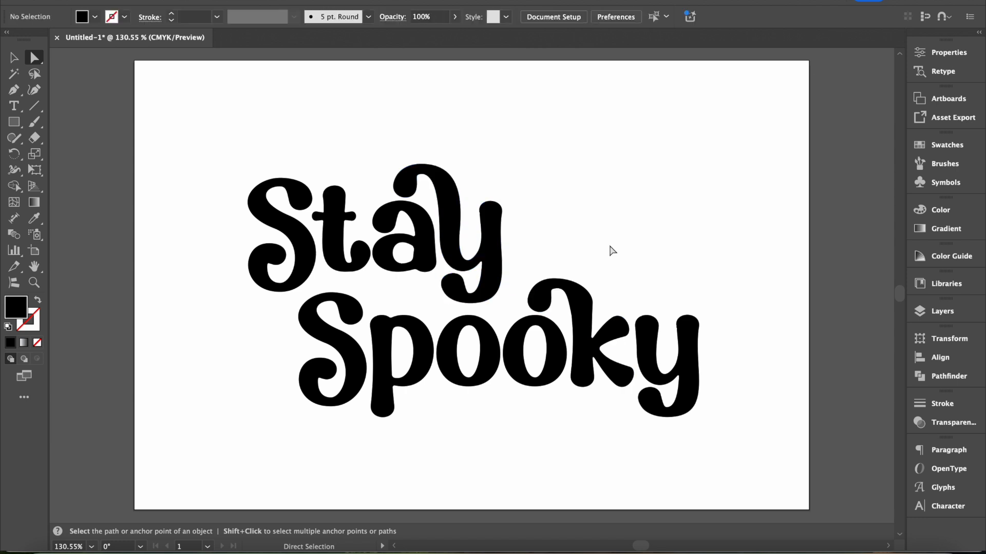
# Group the outlined words "Stay" and "Spooky" into a single object.
pyautogui.click(15, 59)
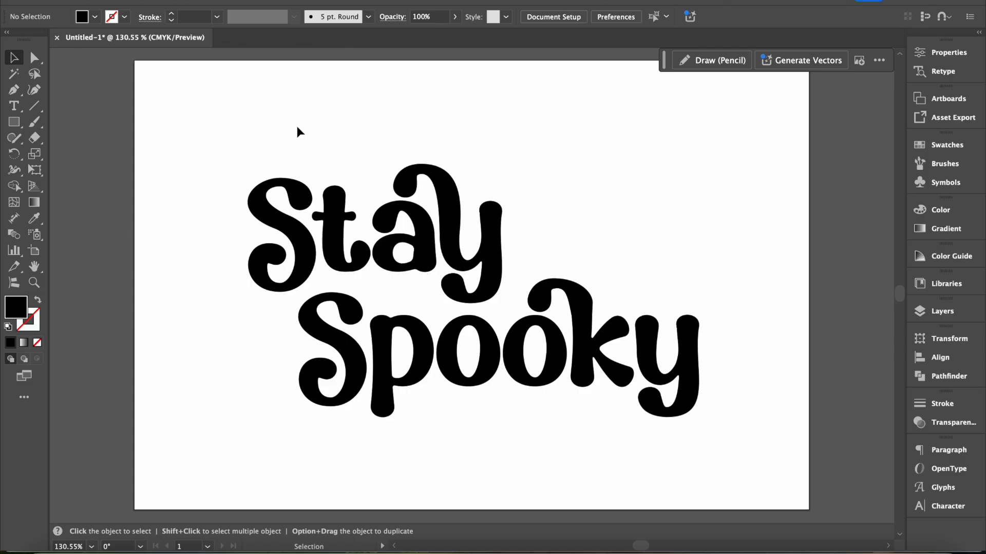
pyautogui.moveTo(229, 120); pyautogui.dragTo(706, 445)
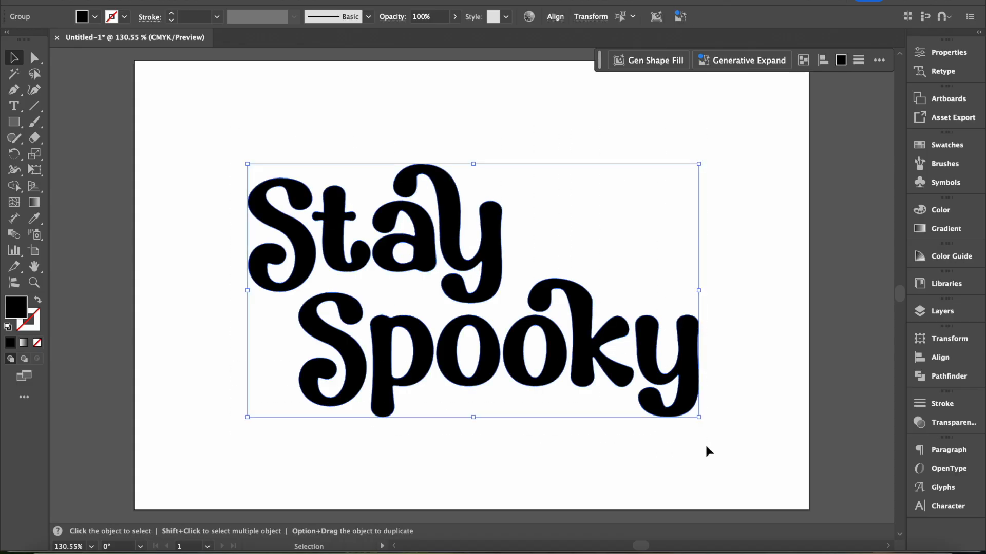
pyautogui.rightClick(621, 359)
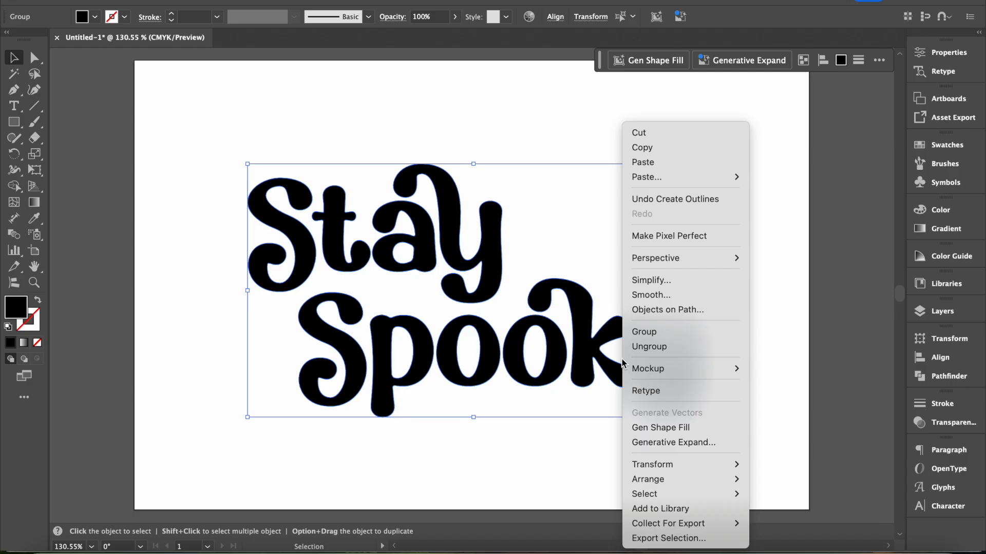
pyautogui.click(660, 337)
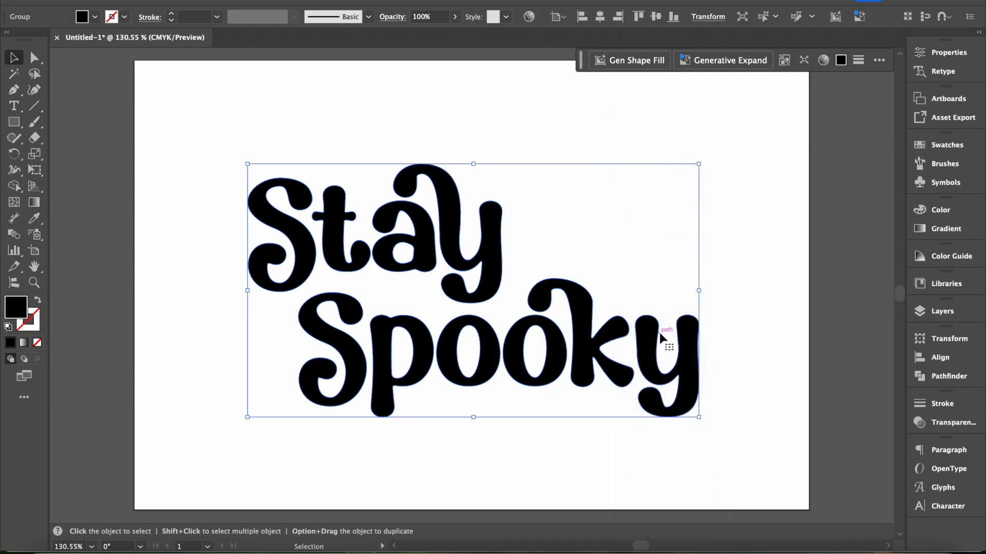
pyautogui.click(746, 232)
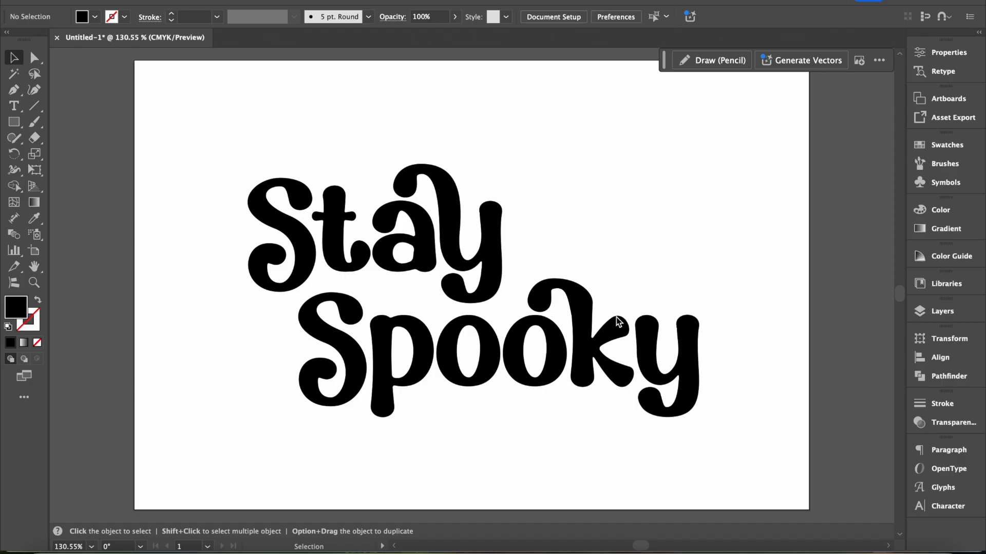
pyautogui.click(596, 323)
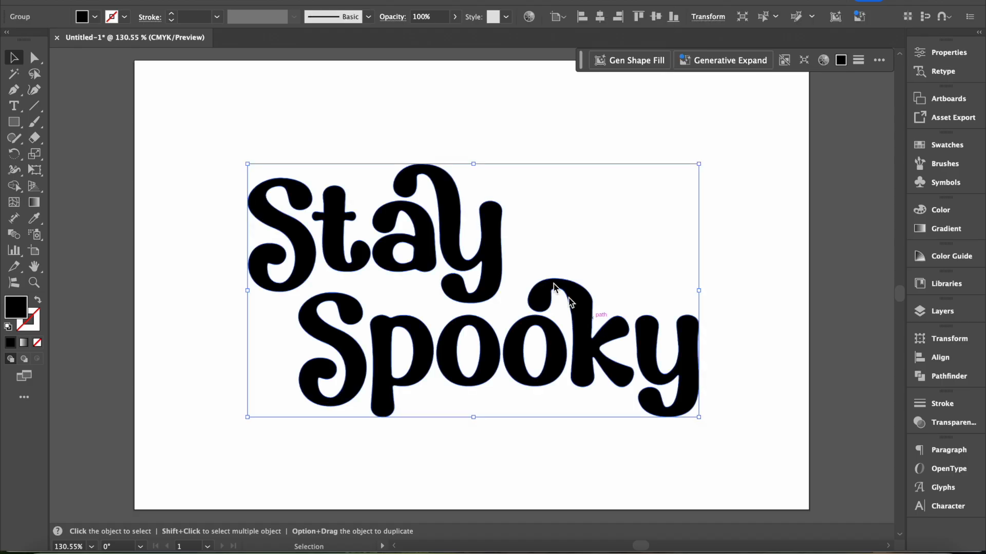
pyautogui.click(161, 1)
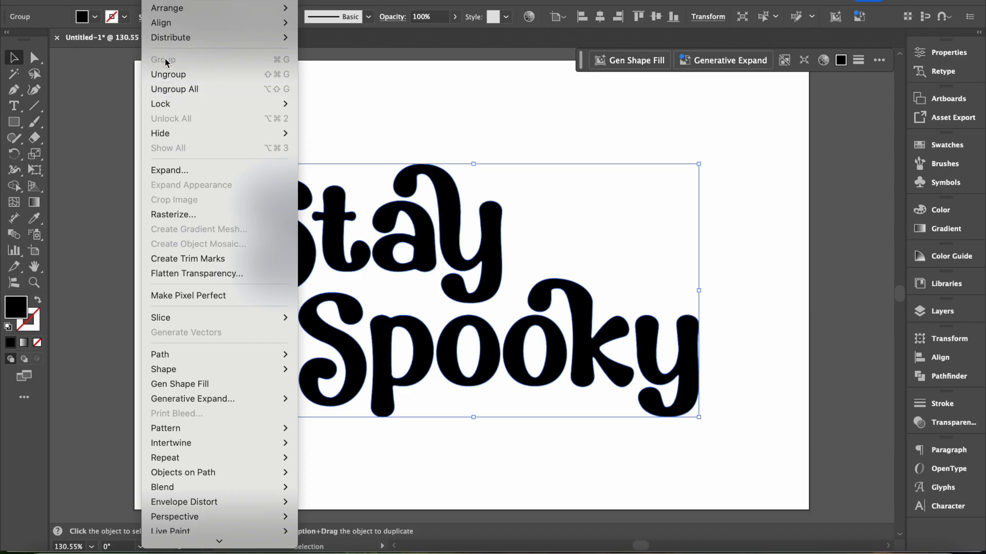
pyautogui.click(529, 165)
pyautogui.click(515, 131)
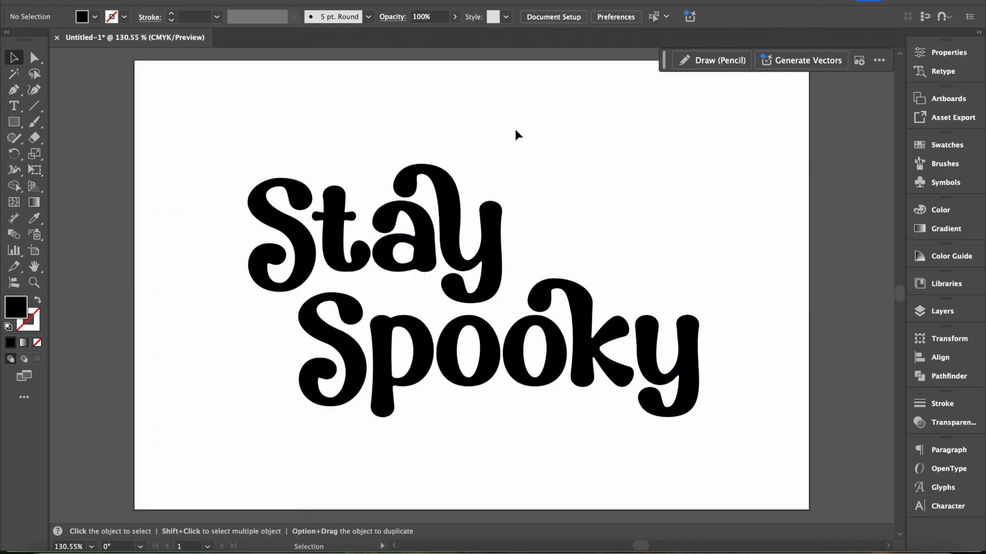
# Duplicate the grouped lettering and place the copy clear of the original, overlapping the artboard's upper-right corner.
pyautogui.click(496, 248)
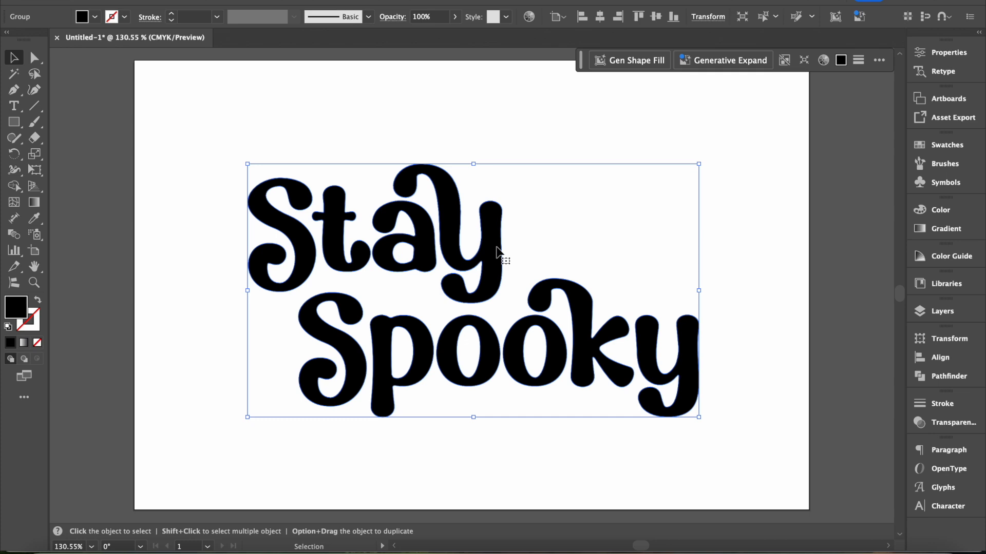
pyautogui.press('a')
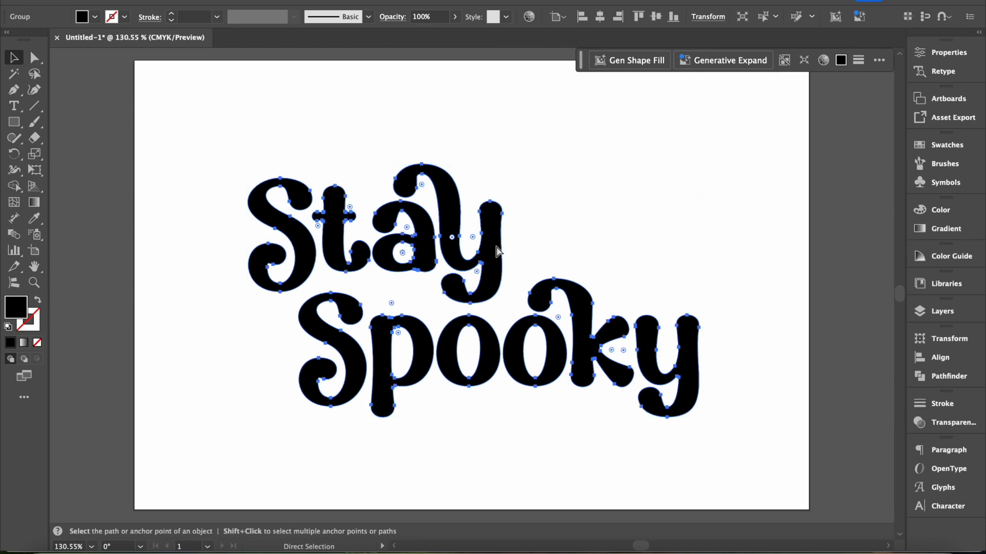
pyautogui.press('v')
pyautogui.moveTo(502, 251); pyautogui.dragTo(655, 189)
pyautogui.hotkey('ctrl', '1')
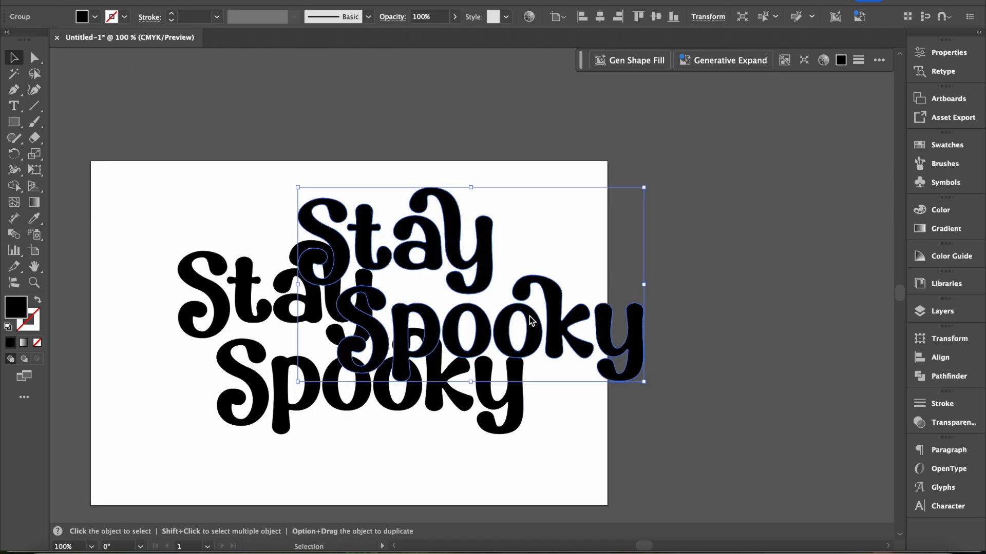
pyautogui.moveTo(530, 326); pyautogui.dragTo(607, 289)
pyautogui.click(634, 441)
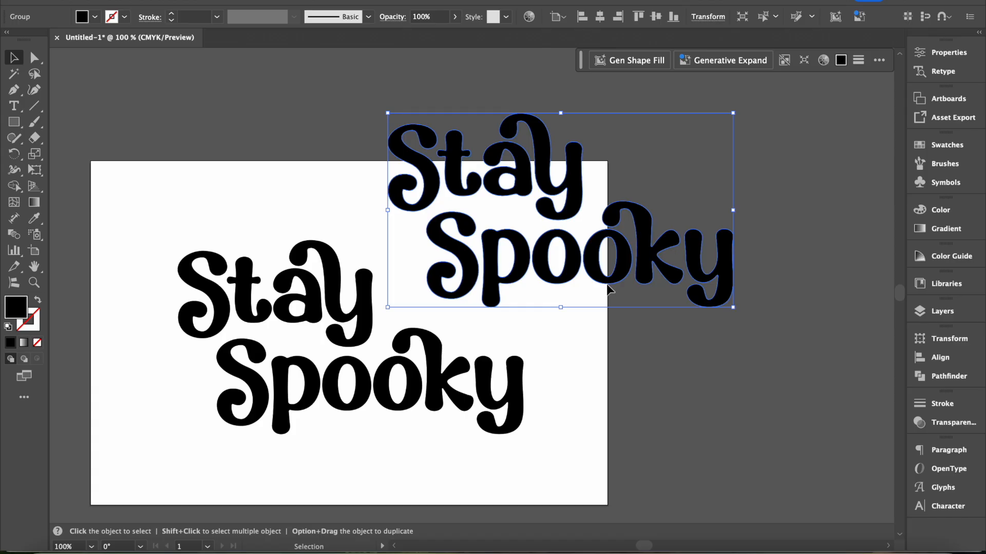
# Start an Offset Path on the copied lettering with Round joins and a live preview.
pyautogui.click(160, 0)
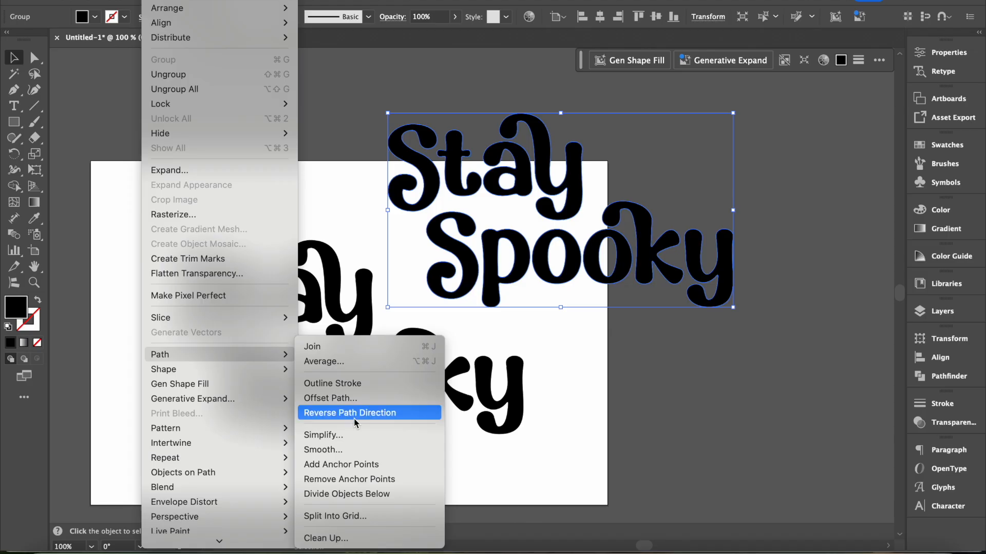
pyautogui.click(354, 398)
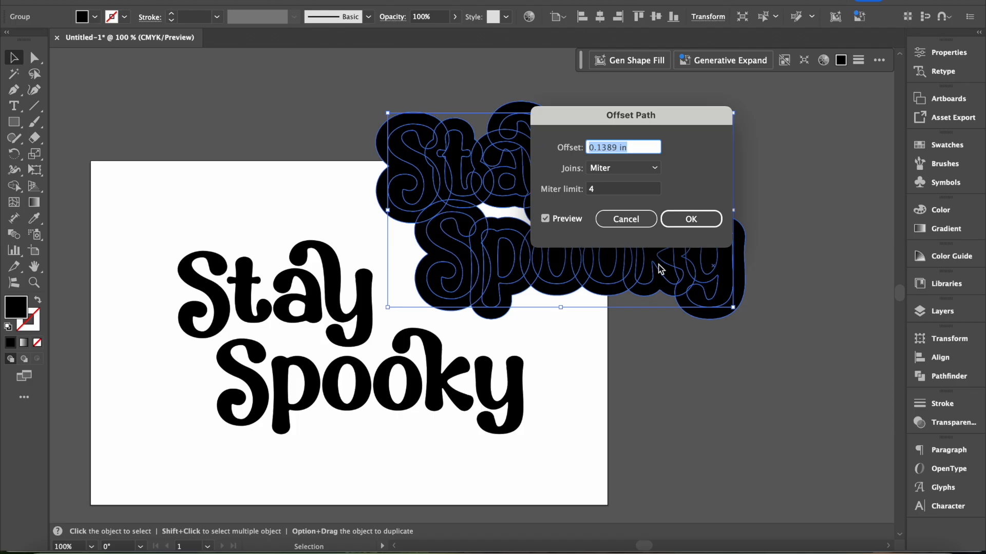
pyautogui.click(624, 171)
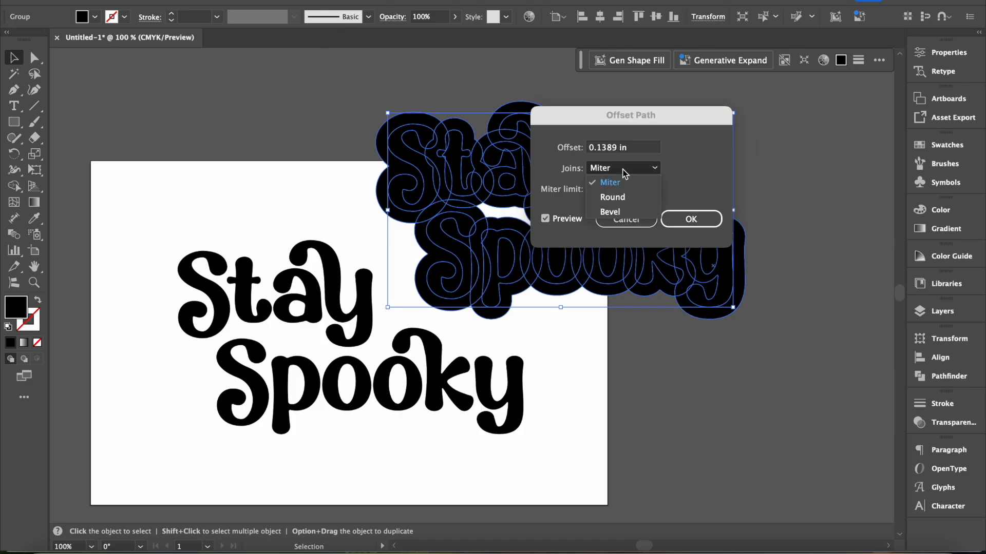
pyautogui.click(620, 198)
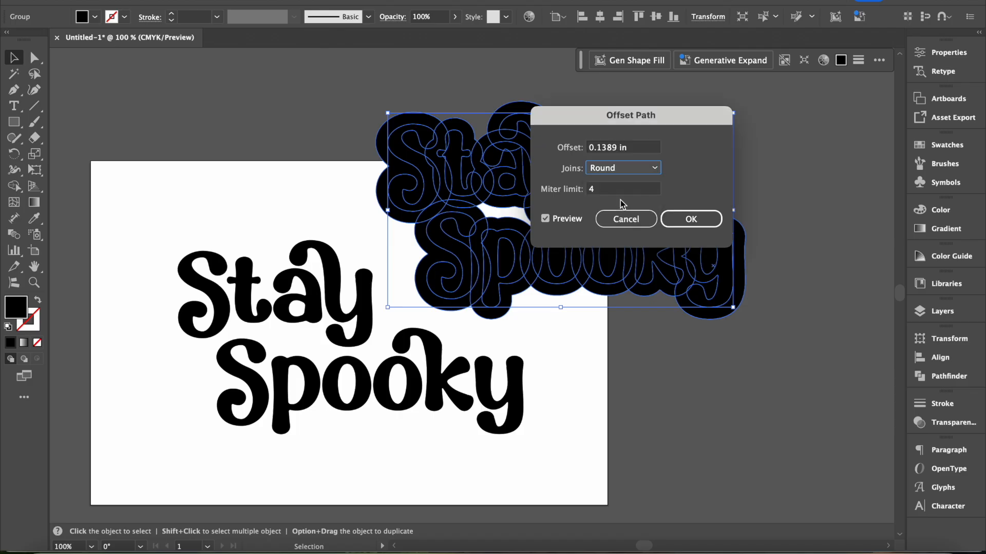
# Preview path offsets of 0.05 in, 0.07 in and 0.09 in on the copied lettering.
pyautogui.doubleClick(609, 148)
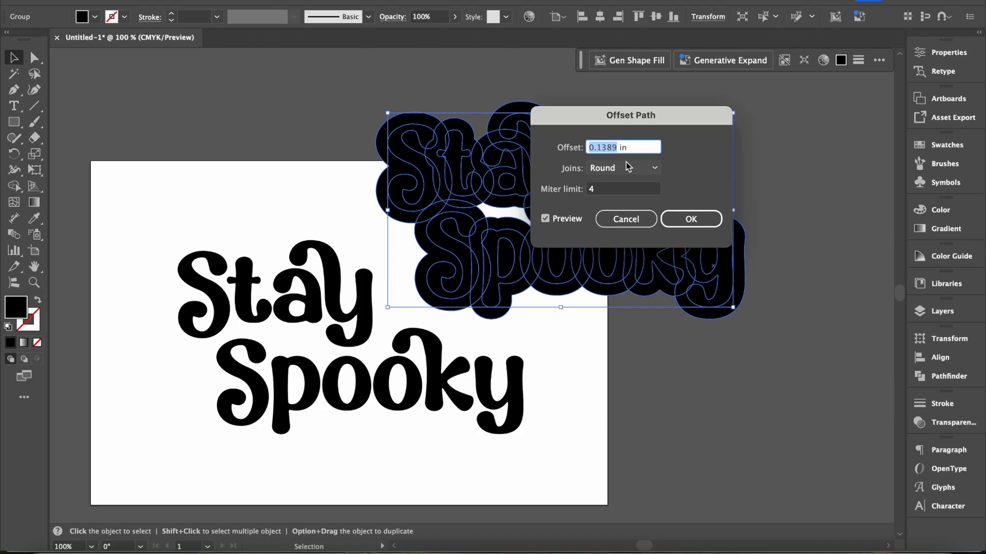
pyautogui.write('0.05')
pyautogui.click(632, 190)
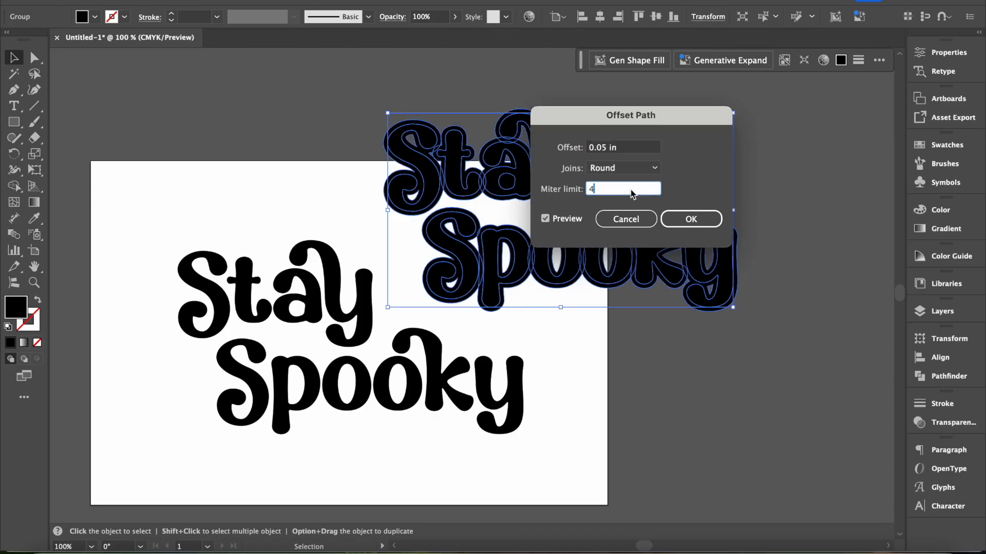
pyautogui.click(607, 148)
pyautogui.press('BackSpace')
pyautogui.write('7')
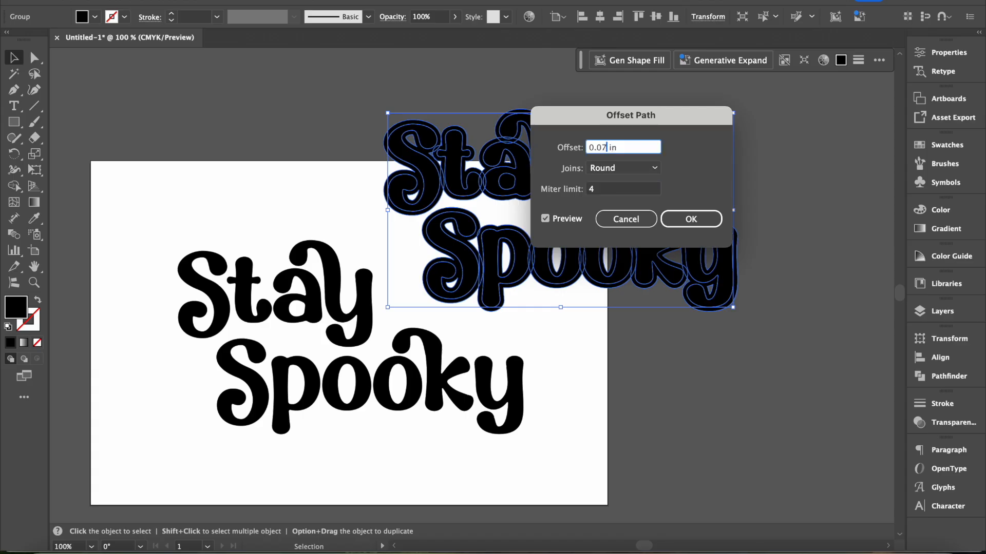
pyautogui.click(625, 193)
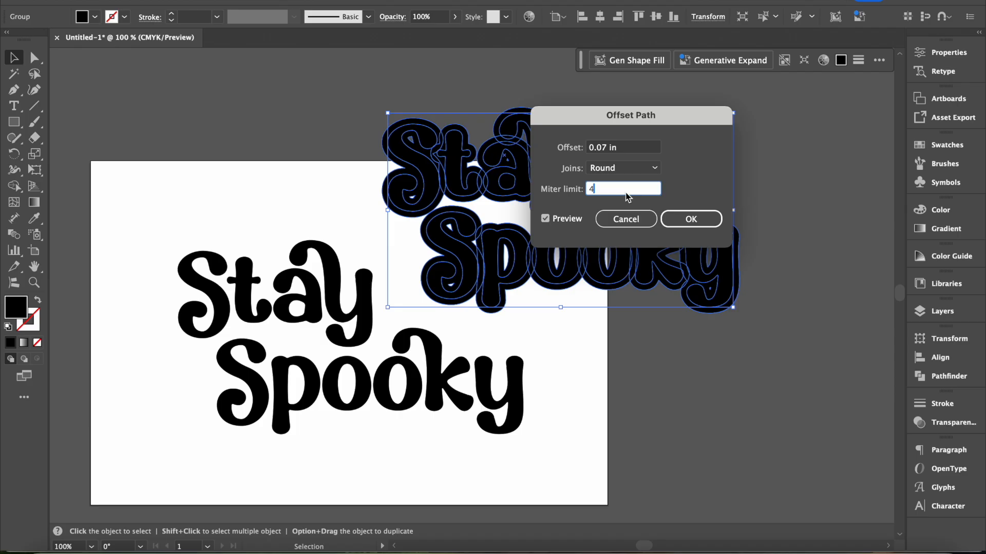
pyautogui.click(607, 149)
pyautogui.press('BackSpace')
pyautogui.write('9')
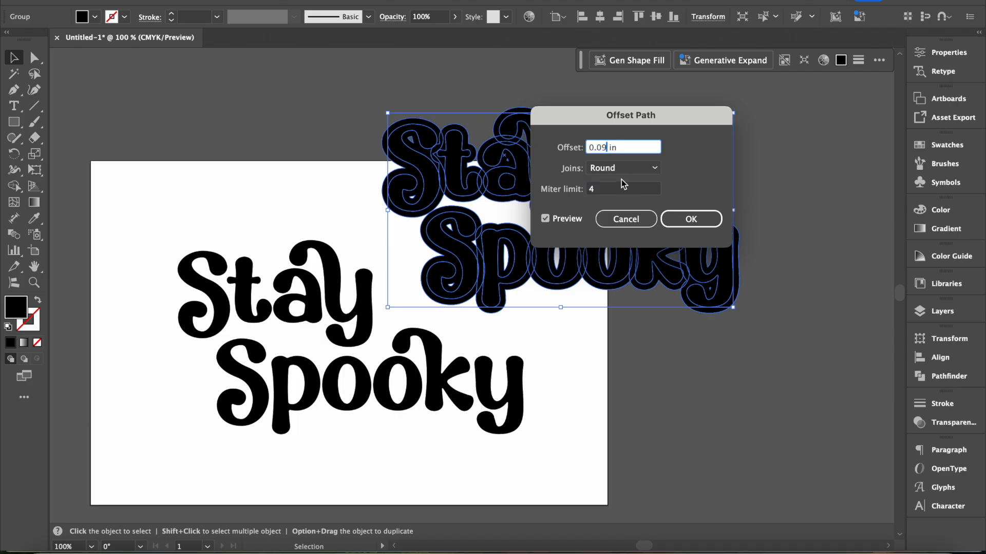
pyautogui.click(621, 191)
# Set the offset distance to 0.08 in and apply it to the copied lettering.
pyautogui.click(605, 150)
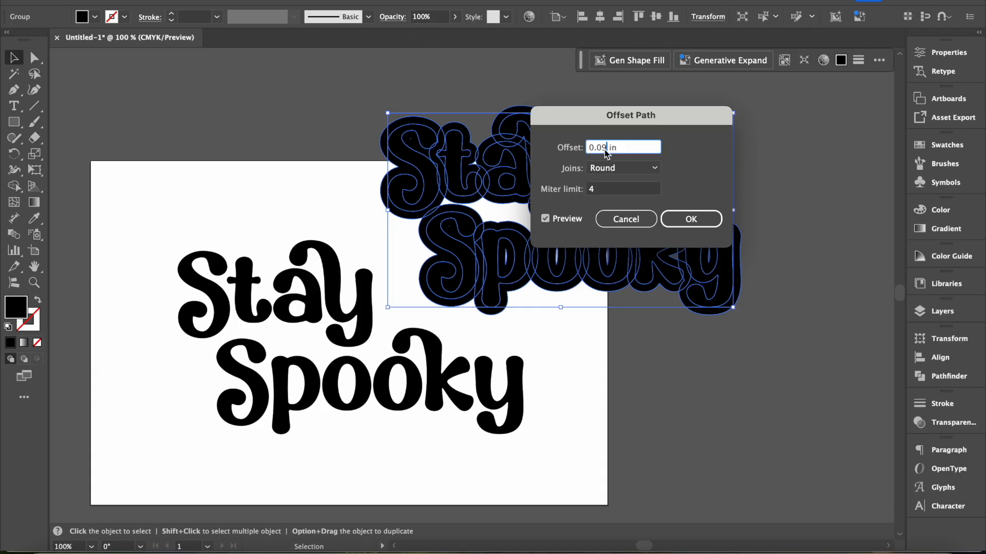
pyautogui.press('BackSpace')
pyautogui.write('8')
pyautogui.click(611, 193)
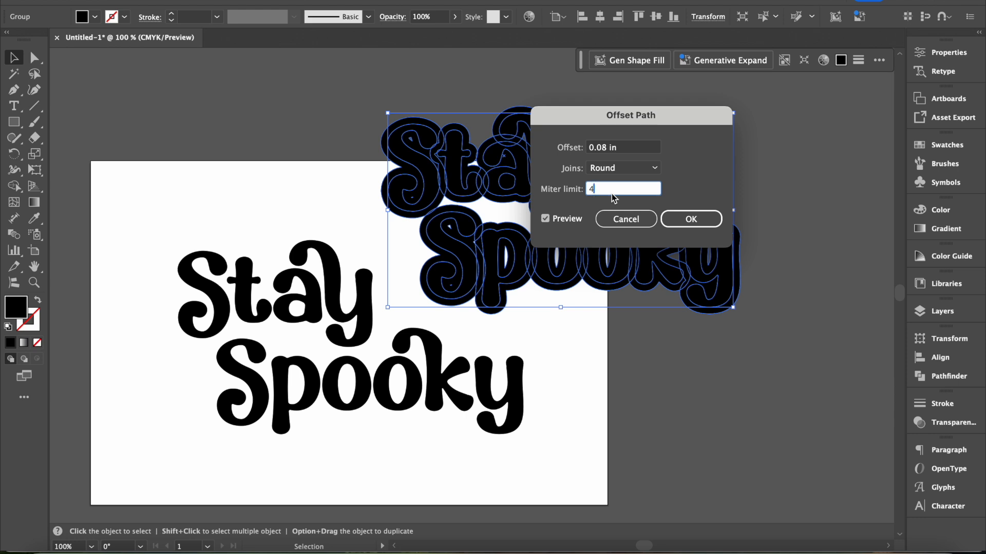
pyautogui.click(700, 221)
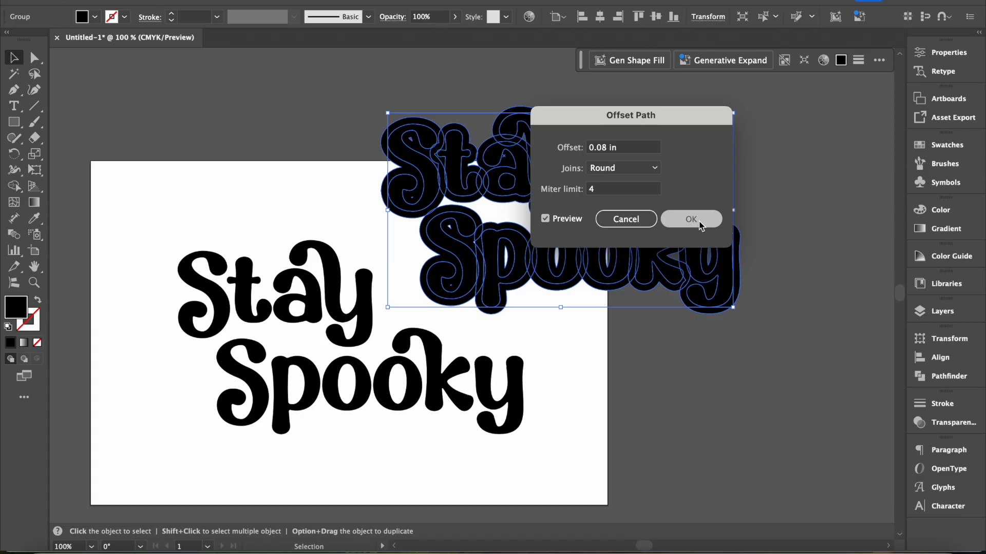
# Ungroup the offset copy so that "Stay" and "Spooky" are separate groups.
pyautogui.click(723, 398)
pyautogui.click(667, 242)
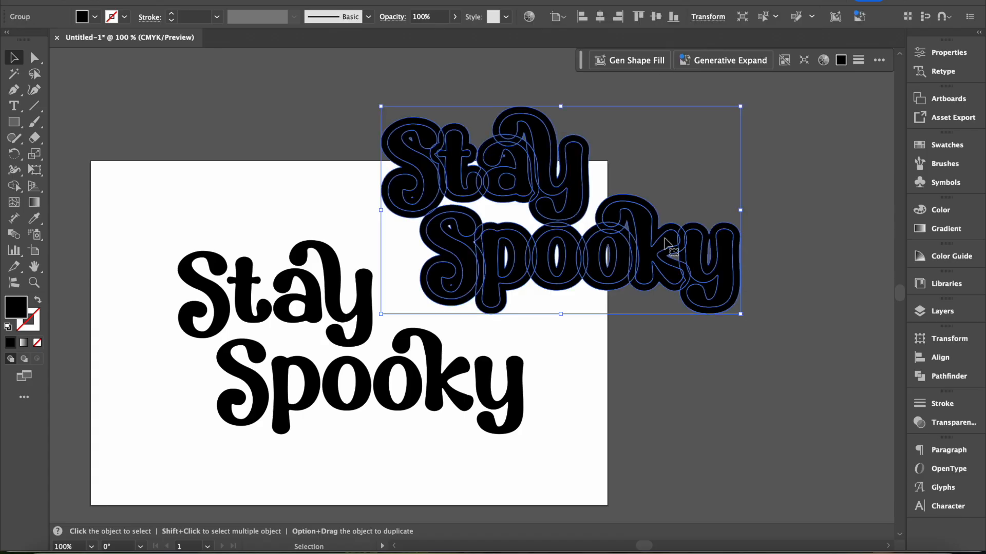
pyautogui.rightClick(667, 243)
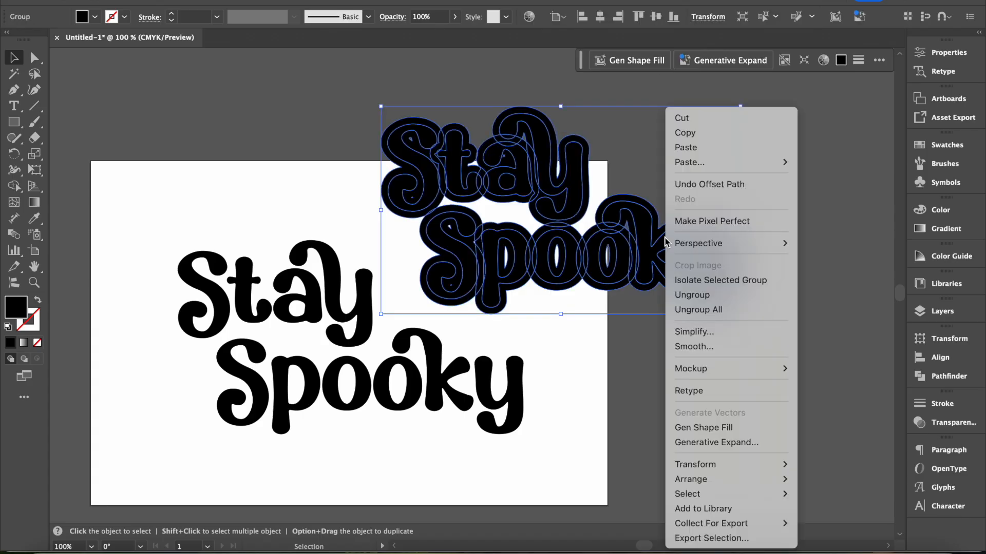
pyautogui.click(708, 295)
pyautogui.click(739, 360)
# Ungroup the word "Spooky" in the offset copy into its individual letter and offset shapes.
pyautogui.click(717, 281)
pyautogui.press('Delete')
pyautogui.press('super+z')
pyautogui.rightClick(716, 282)
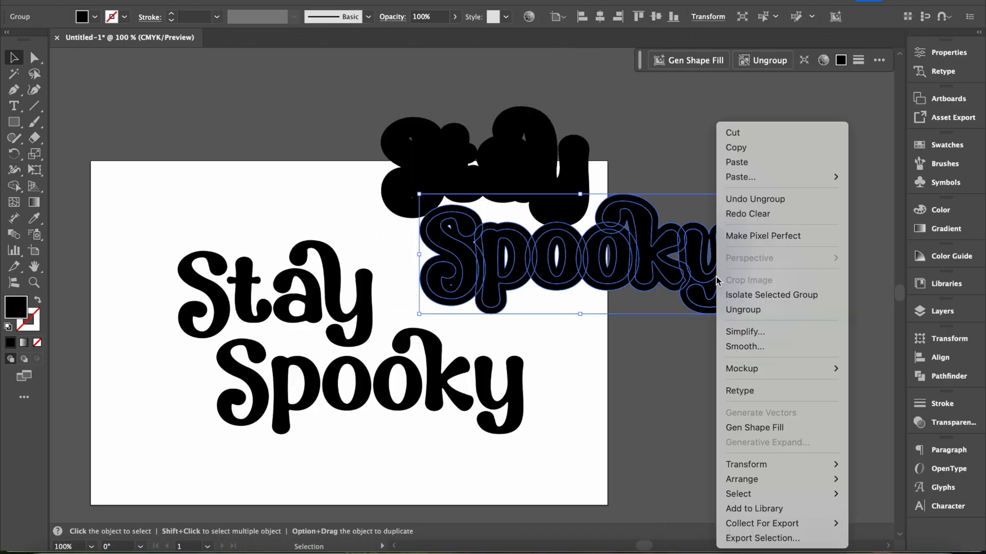
pyautogui.click(742, 310)
pyautogui.click(645, 360)
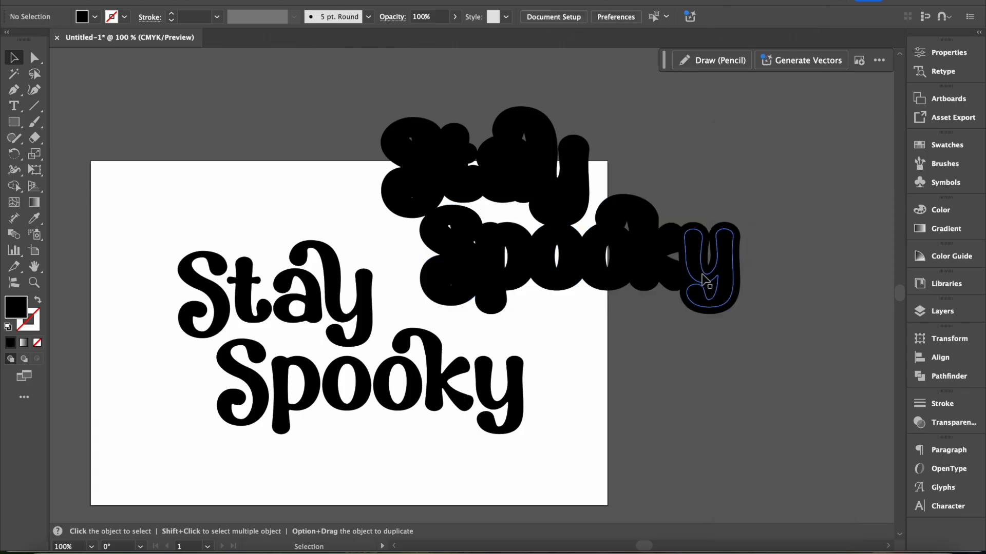
# Delete the original inner "y" and "k" shapes of "Spooky" in the copy, keeping their offset outlines.
pyautogui.click(709, 277)
pyautogui.press('Delete')
pyautogui.click(652, 257)
pyautogui.press('Delete')
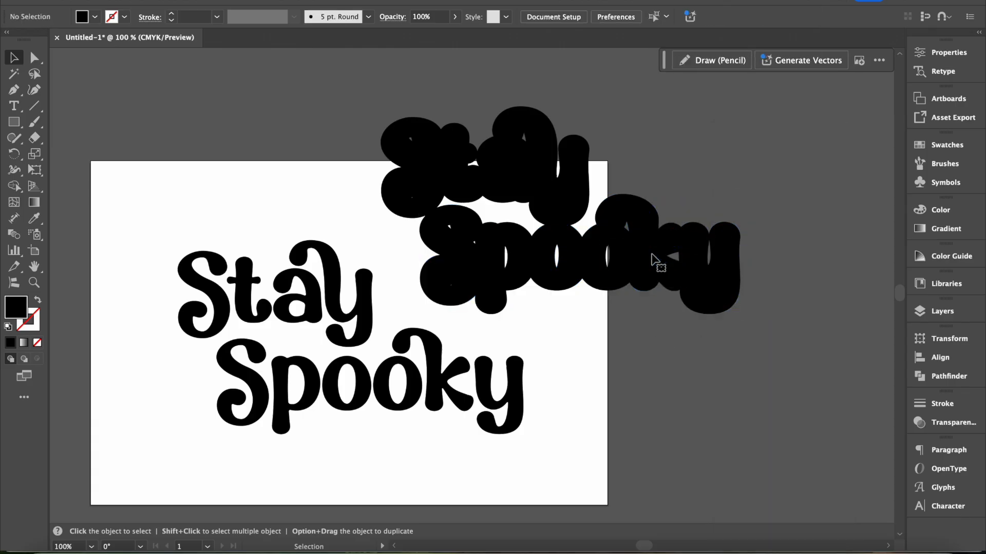
# Try uniting all shapes of the offset copy with Pathfinder, and undo it.
pyautogui.moveTo(779, 276); pyautogui.dragTo(403, 134)
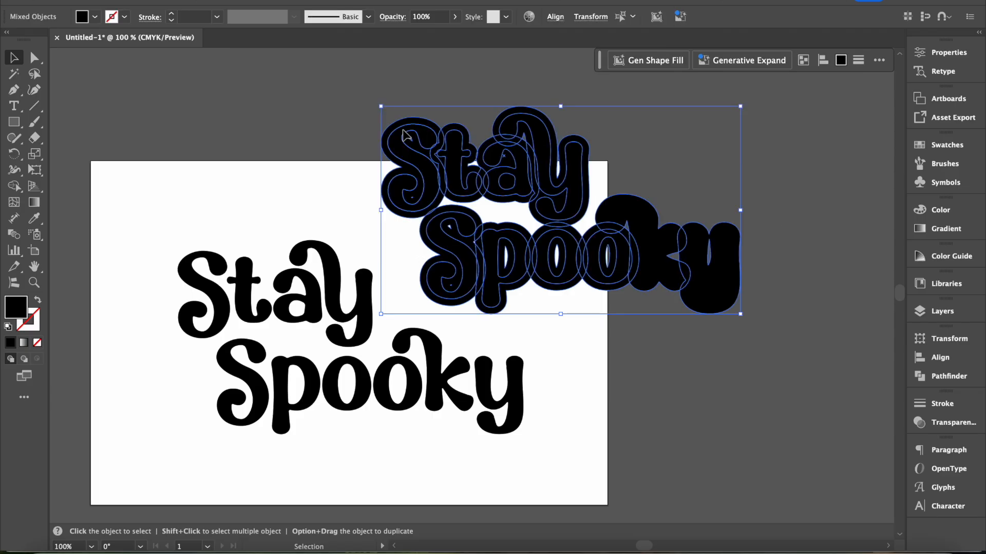
pyautogui.click(933, 378)
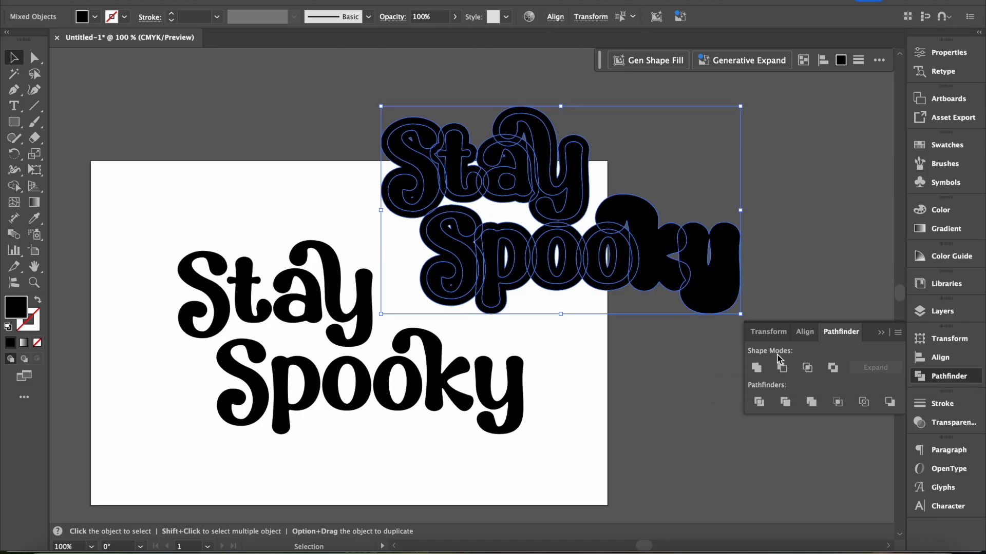
pyautogui.click(757, 368)
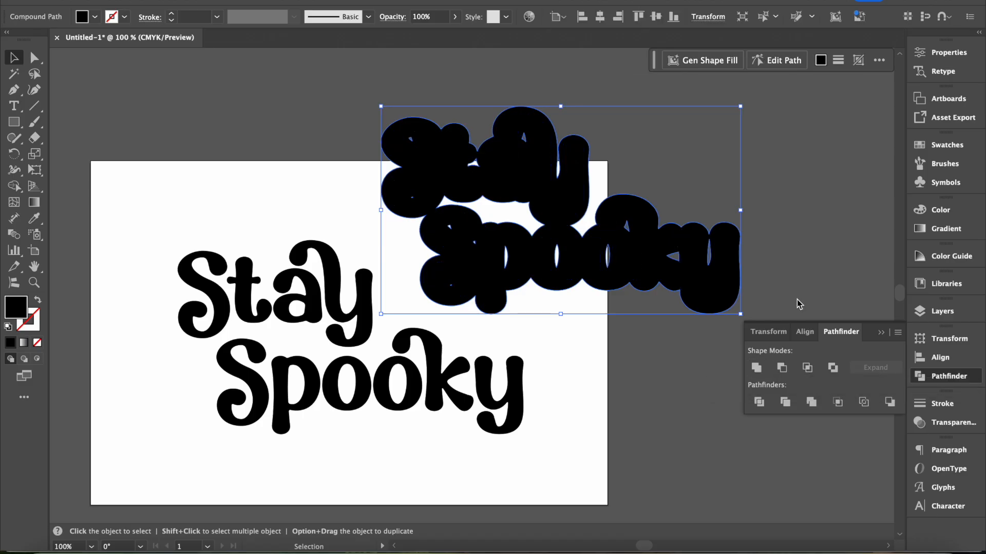
pyautogui.press('super+z')
pyautogui.click(881, 334)
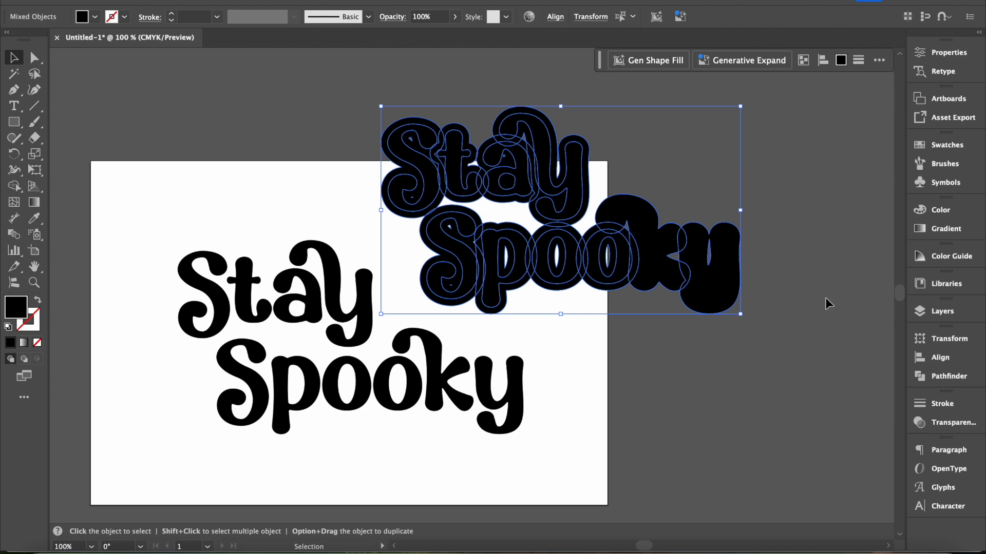
# Delete the original inner "S", "p" and both "o" shapes of "Spooky" in the copy, keeping their offset outlines.
pyautogui.click(826, 299)
pyautogui.click(624, 263)
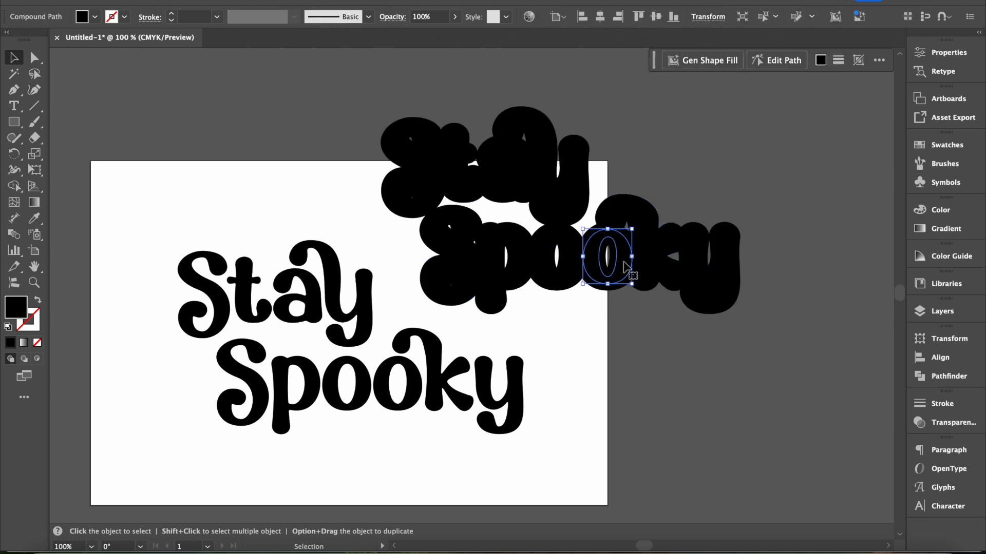
pyautogui.press('Delete')
pyautogui.click(568, 264)
pyautogui.press('Delete')
pyautogui.click(520, 261)
pyautogui.press('Delete')
pyautogui.click(464, 263)
pyautogui.press('Delete')
pyautogui.click(429, 184)
pyautogui.press('Delete')
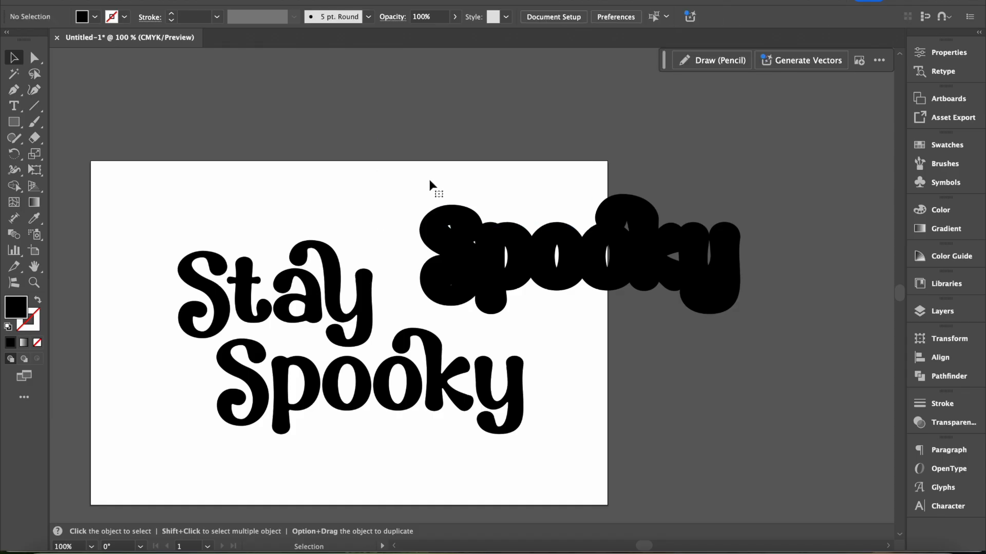
pyautogui.press('super+z')
# Ungroup the word "Stay" in the offset copy into its individual letter and offset shapes.
pyautogui.rightClick(430, 185)
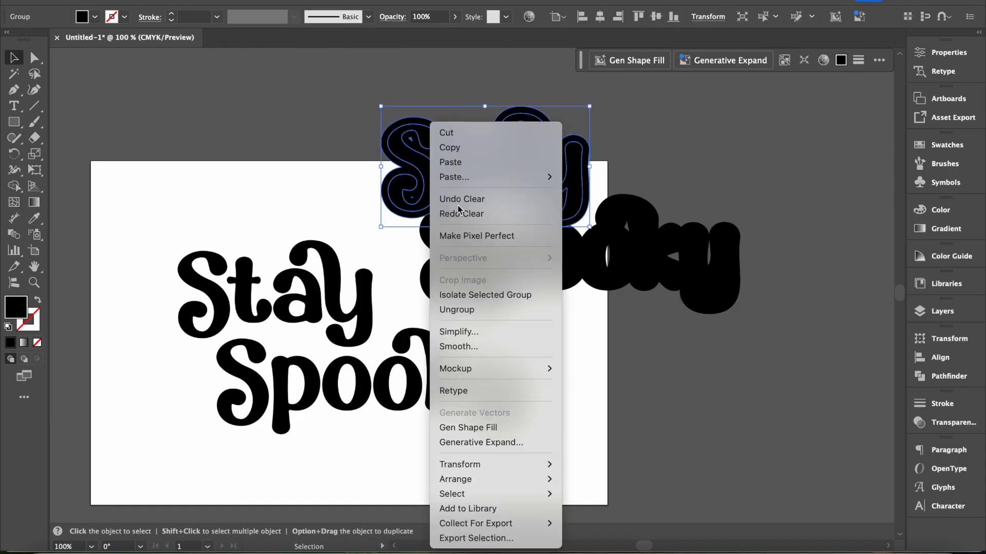
pyautogui.click(492, 319)
pyautogui.click(679, 121)
# Delete the original inner letter shapes of "Stay" in the copy, keeping their offset outlines.
pyautogui.click(569, 171)
pyautogui.click(521, 177)
pyautogui.press('Delete')
pyautogui.click(455, 177)
pyautogui.press('Delete')
pyautogui.click(426, 176)
pyautogui.press('Delete')
# Group all the offset shapes of both words and unite them into one shape with Pathfinder.
pyautogui.moveTo(798, 268); pyautogui.dragTo(427, 143)
pyautogui.hotkey('ctrl', 'g')
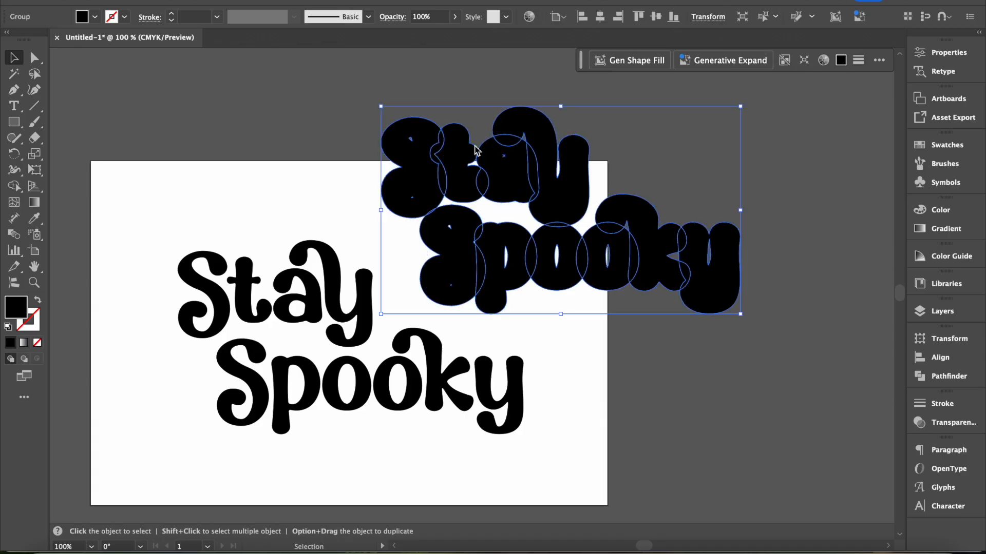
pyautogui.click(921, 380)
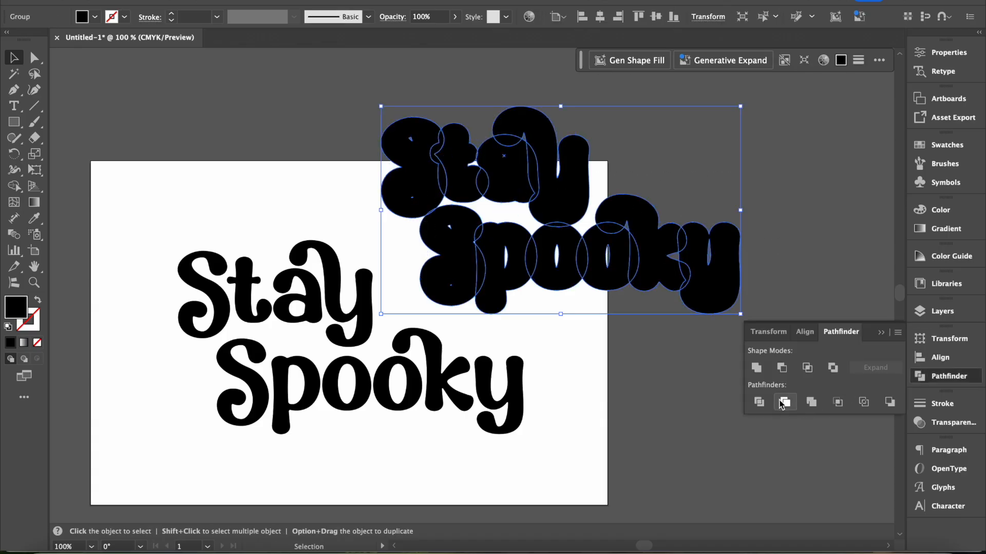
pyautogui.click(757, 369)
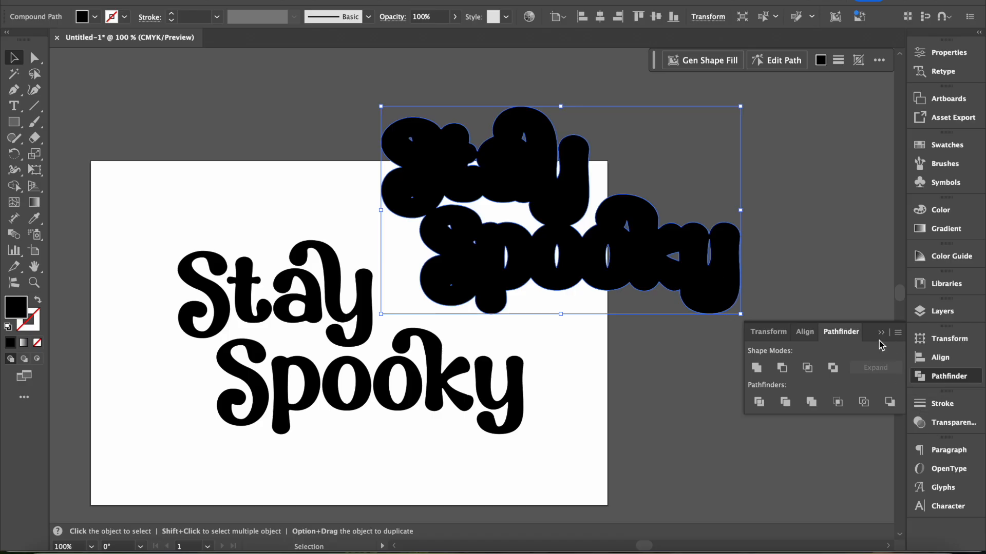
pyautogui.click(837, 269)
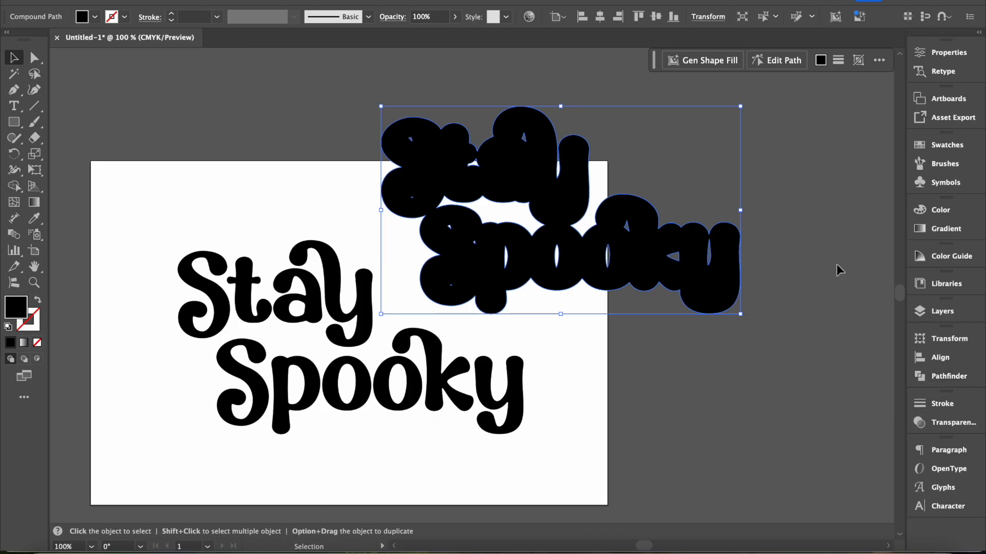
# Swap the fill and stroke of the united offset shape to give it a black outline without fill.
pyautogui.click(668, 276)
pyautogui.click(38, 301)
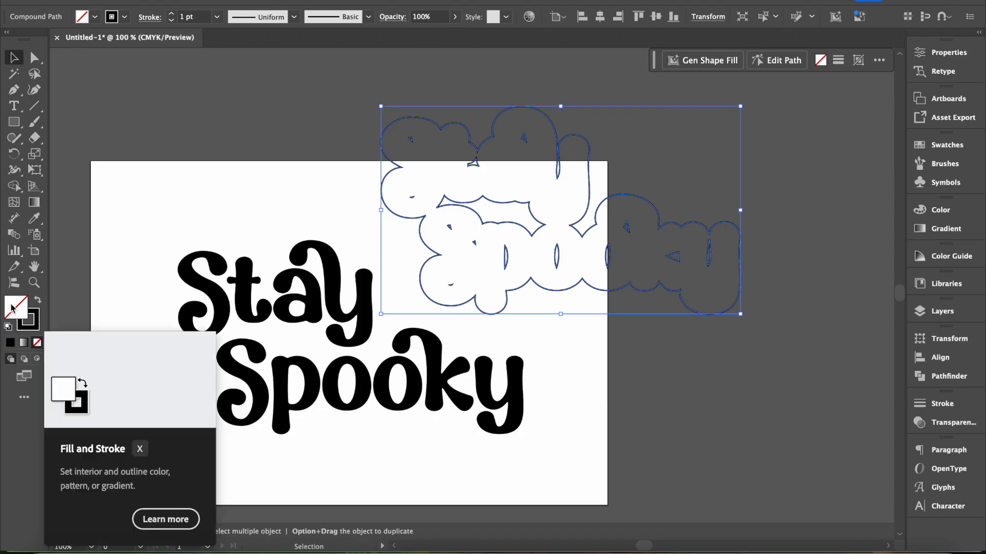
pyautogui.click(37, 302)
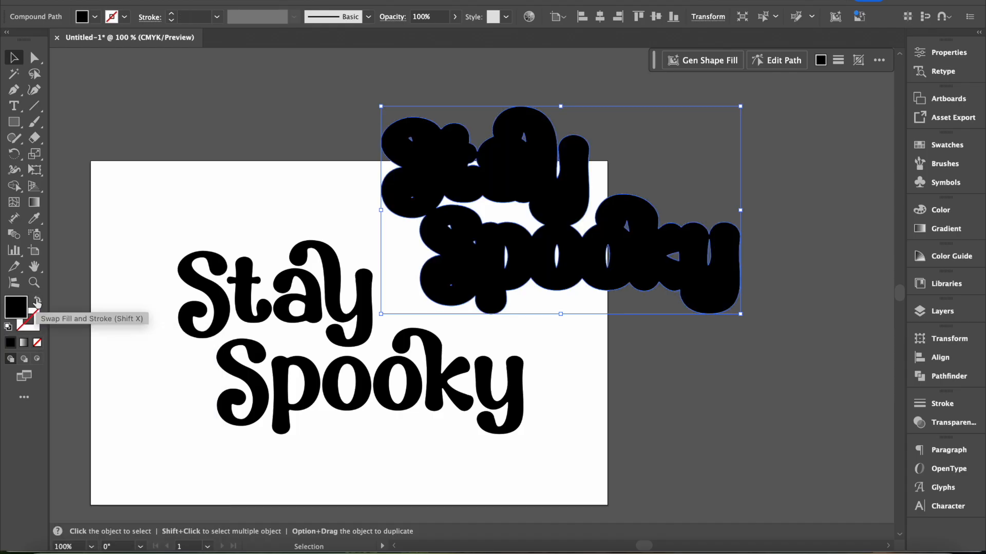
pyautogui.click(37, 302)
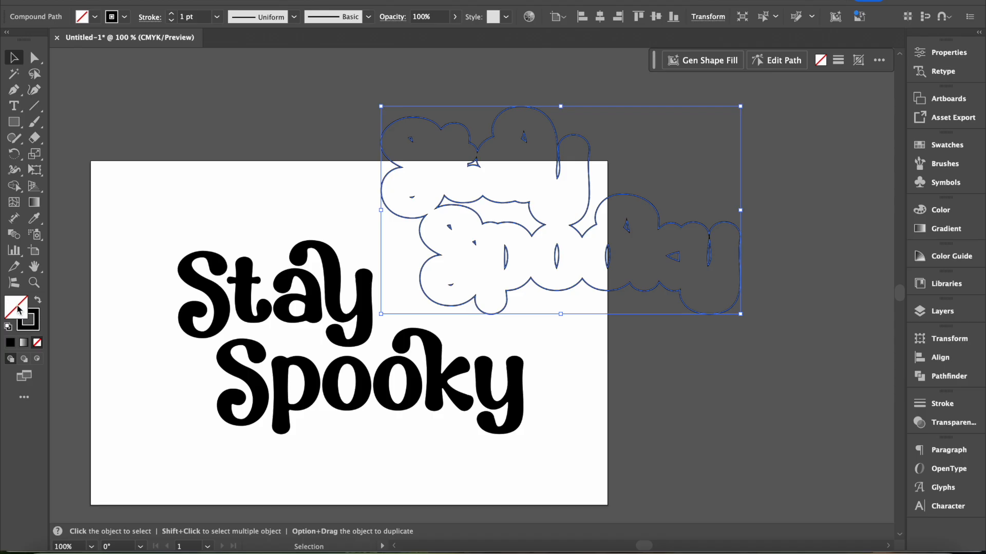
# Fill the united offset shape with white (#ffffff), keeping its black outline.
pyautogui.doubleClick(17, 307)
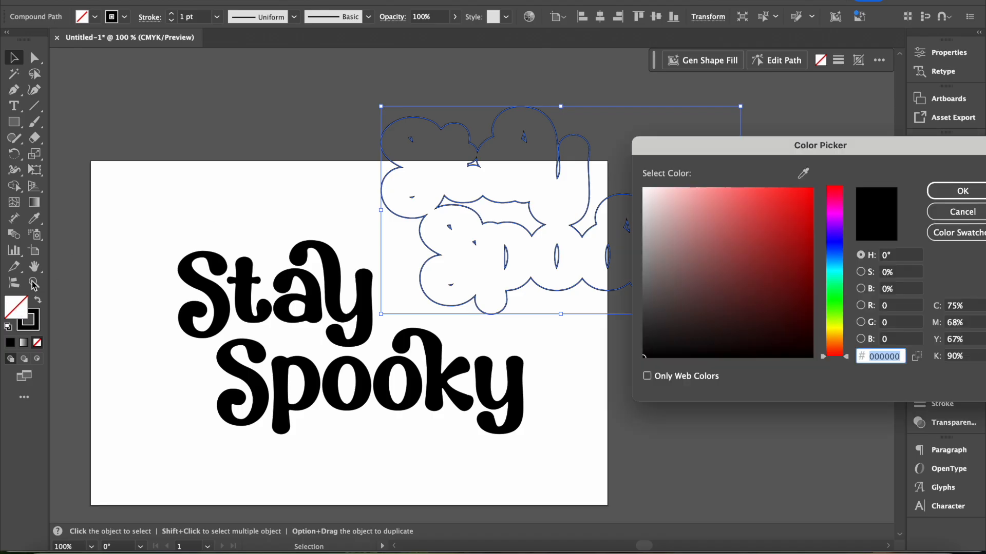
pyautogui.moveTo(662, 237); pyautogui.dragTo(644, 188)
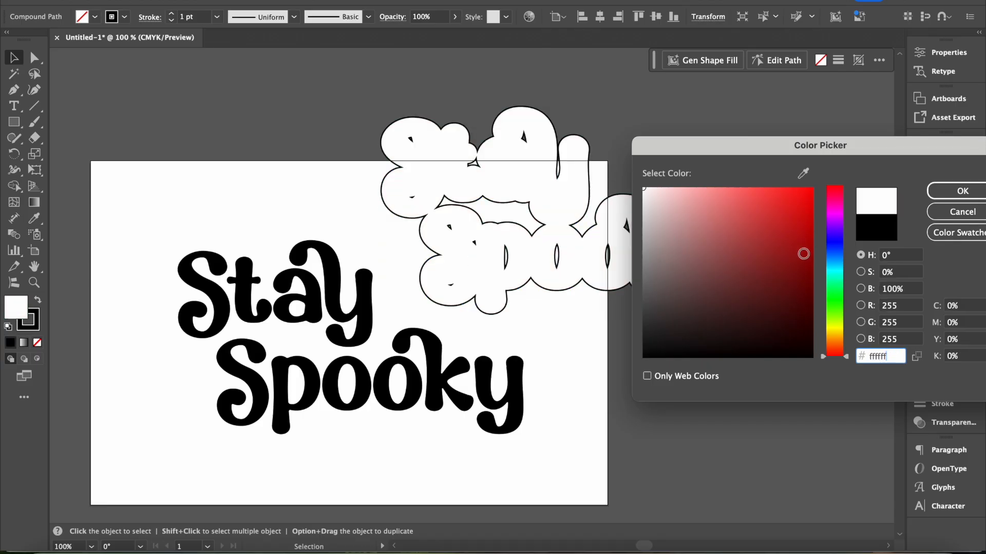
pyautogui.click(769, 252)
pyautogui.click(673, 228)
pyautogui.moveTo(673, 229); pyautogui.dragTo(641, 187)
pyautogui.click(981, 190)
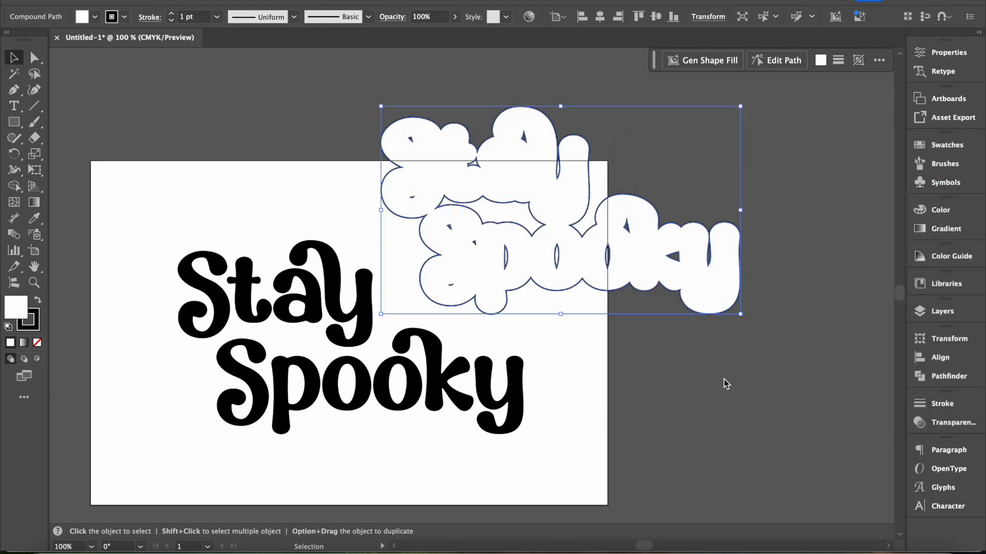
pyautogui.click(659, 351)
# Move the white offset shape over the black lettering and send it to the back.
pyautogui.moveTo(625, 286); pyautogui.dragTo(494, 298)
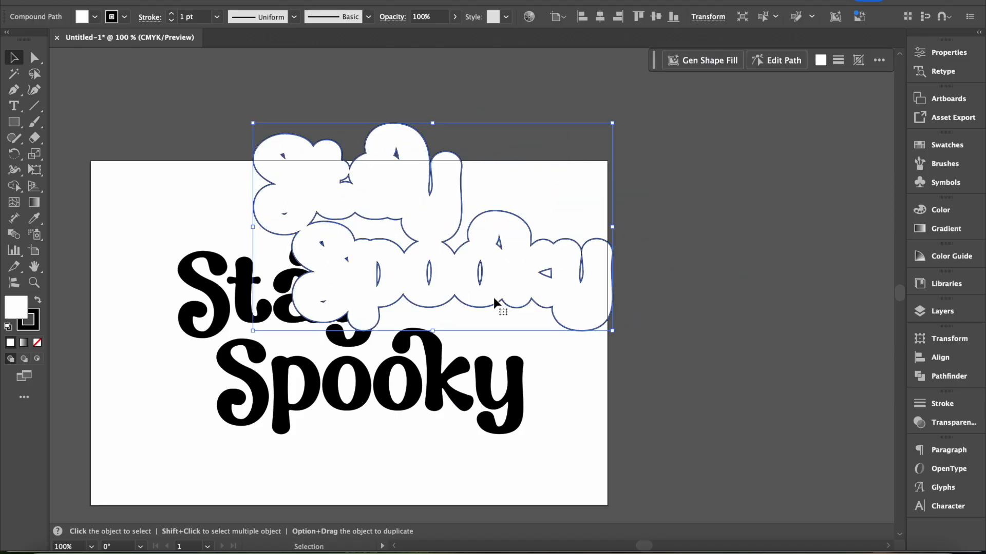
pyautogui.rightClick(494, 297)
pyautogui.click(693, 171)
pyautogui.rightClick(412, 271)
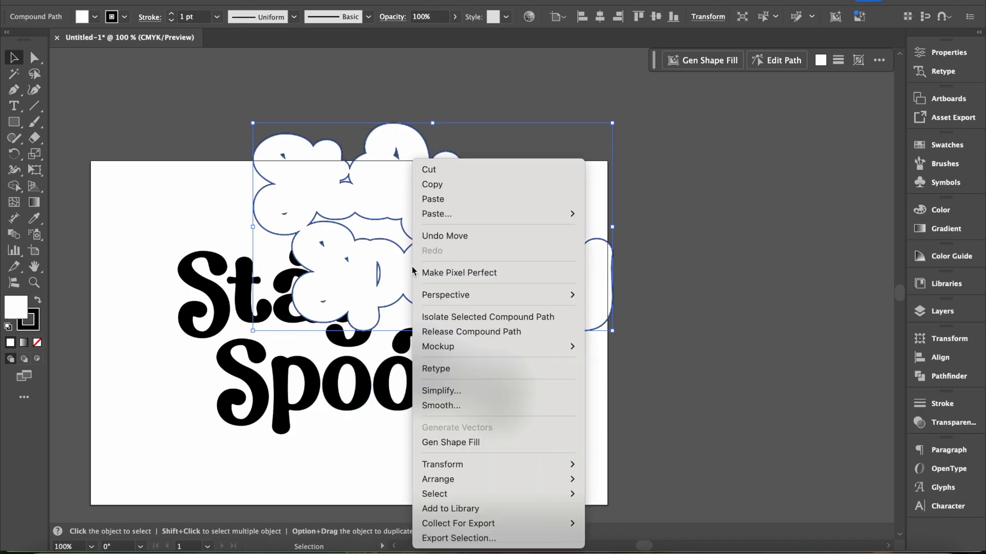
pyautogui.moveTo(436, 477)
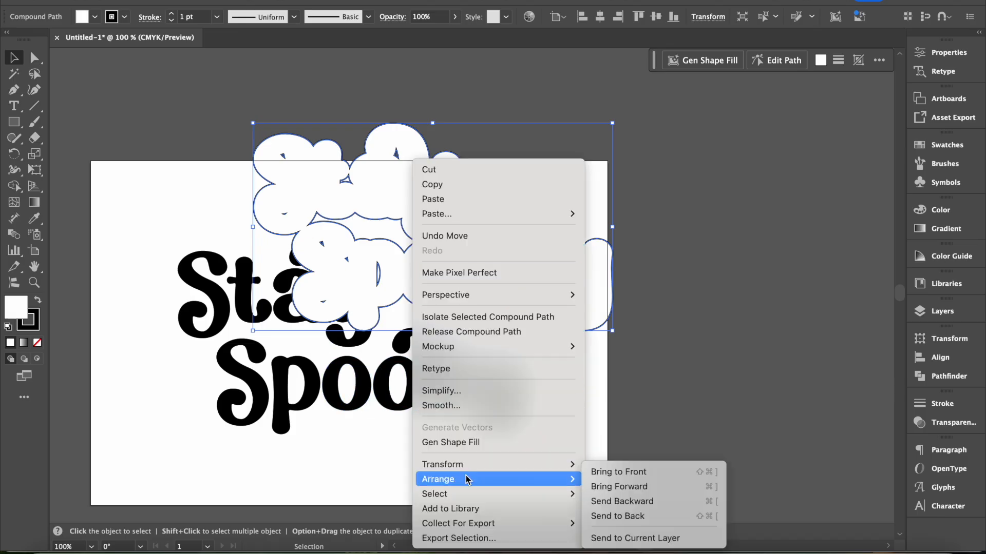
pyautogui.click(605, 517)
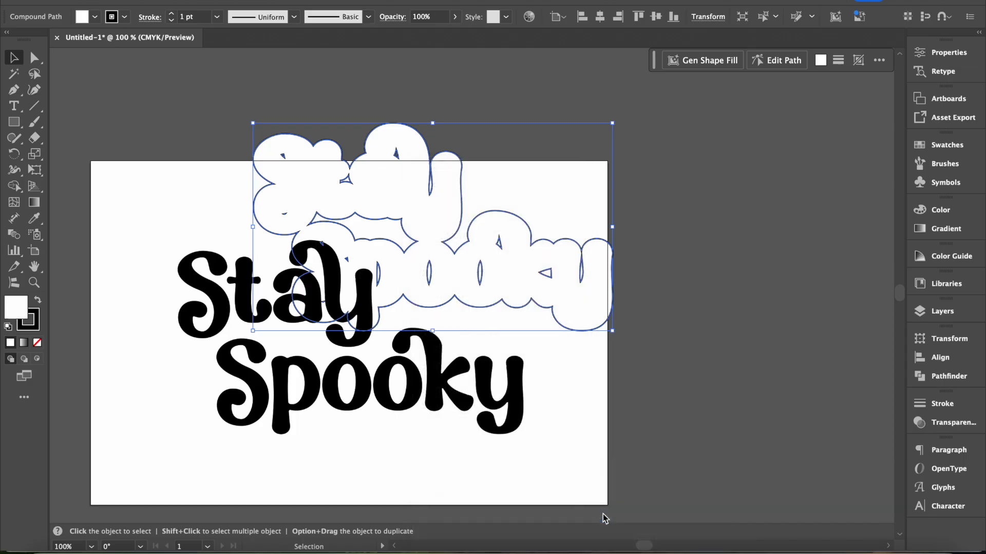
pyautogui.click(680, 313)
# Align the black lettering and the white offset shape to each other by their horizontal and vertical centers.
pyautogui.moveTo(682, 440); pyautogui.dragTo(507, 359)
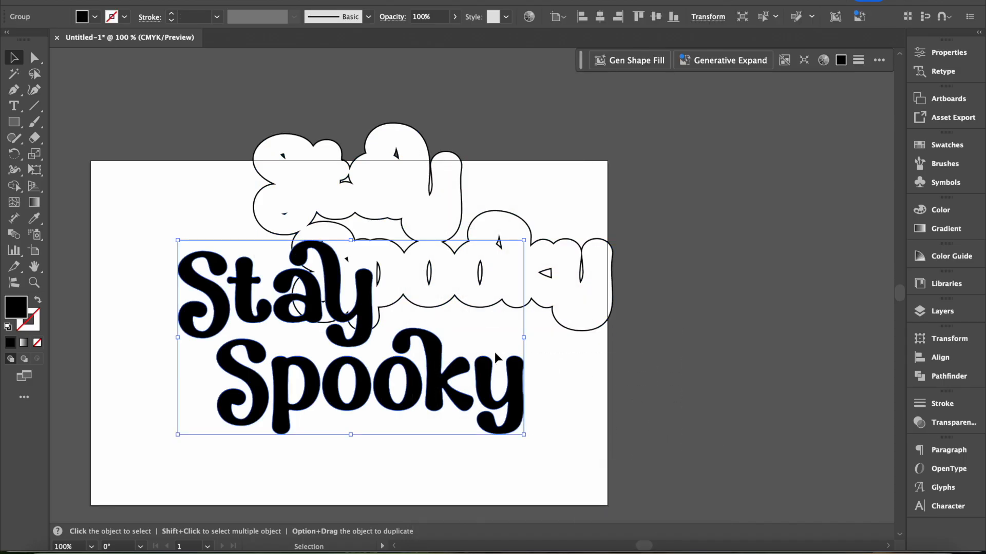
pyautogui.moveTo(648, 395); pyautogui.dragTo(348, 234)
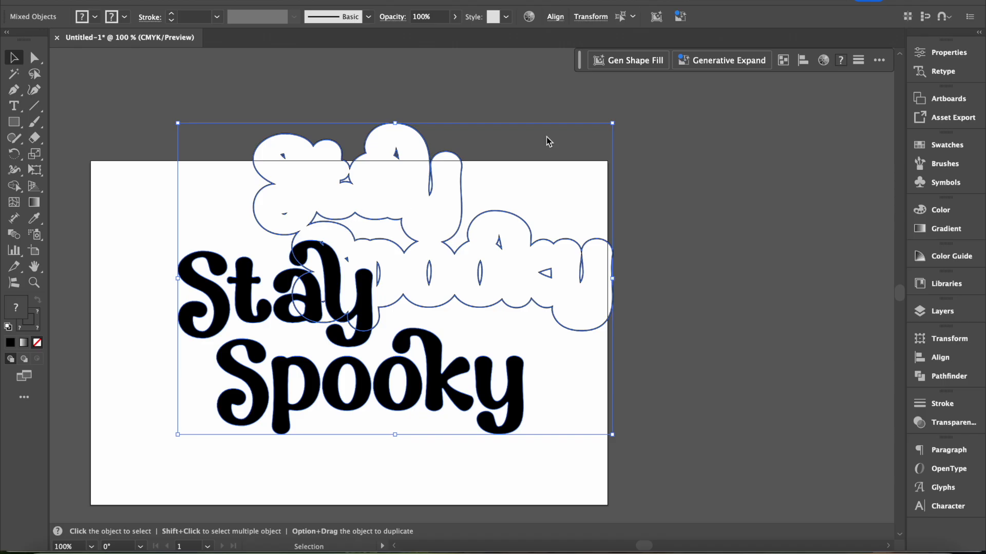
pyautogui.click(554, 17)
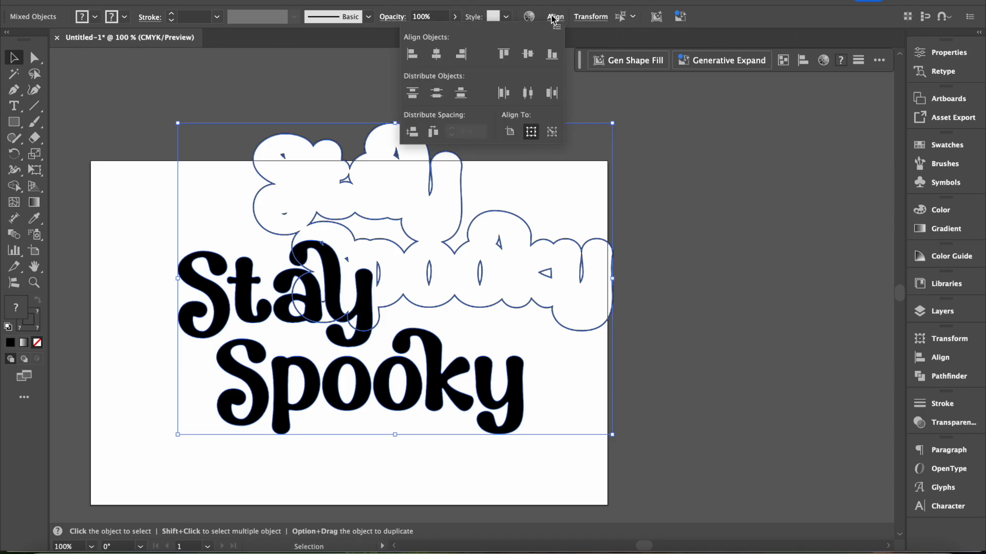
pyautogui.click(435, 54)
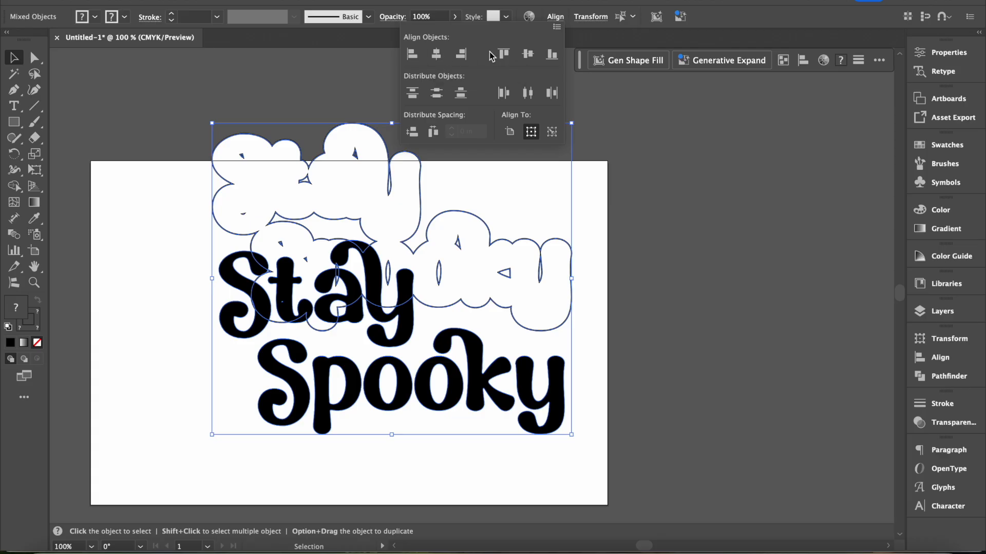
pyautogui.click(527, 55)
pyautogui.click(667, 297)
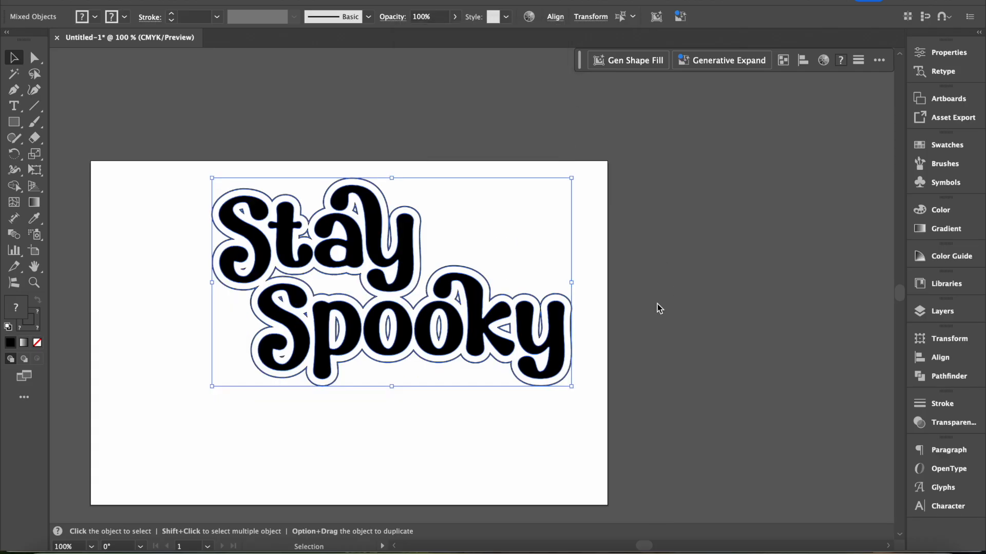
pyautogui.click(629, 436)
# Move the aligned lettering and offset shape together to the middle of the artboard.
pyautogui.click(305, 234)
pyautogui.moveTo(304, 233); pyautogui.dragTo(279, 286)
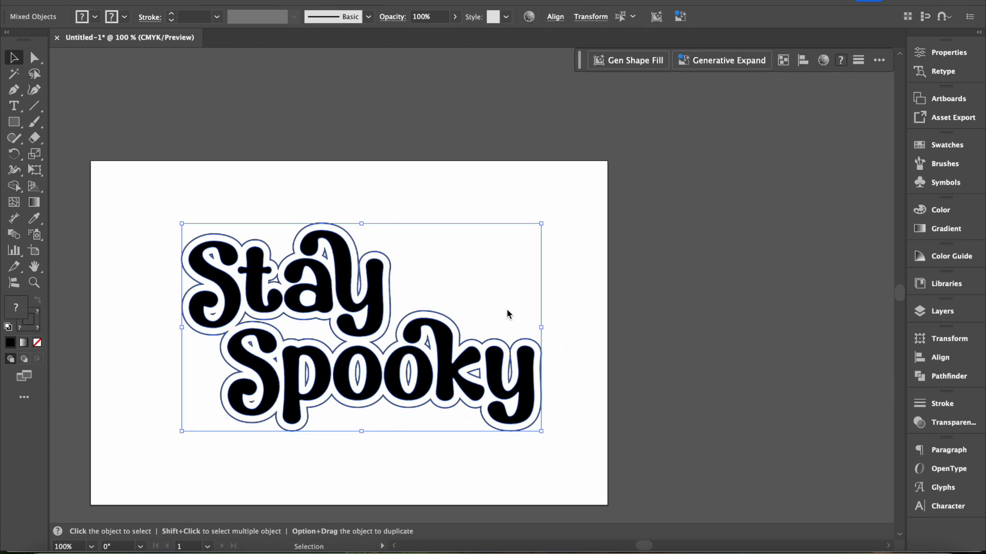
pyautogui.click(539, 343)
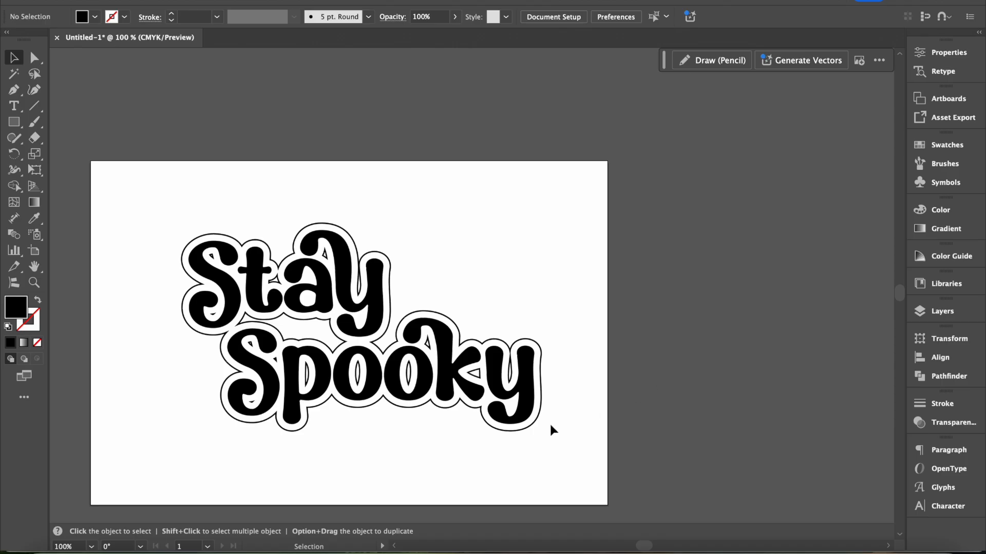
# Set the white offset shape's stroke weight to 2 pt.
pyautogui.click(539, 414)
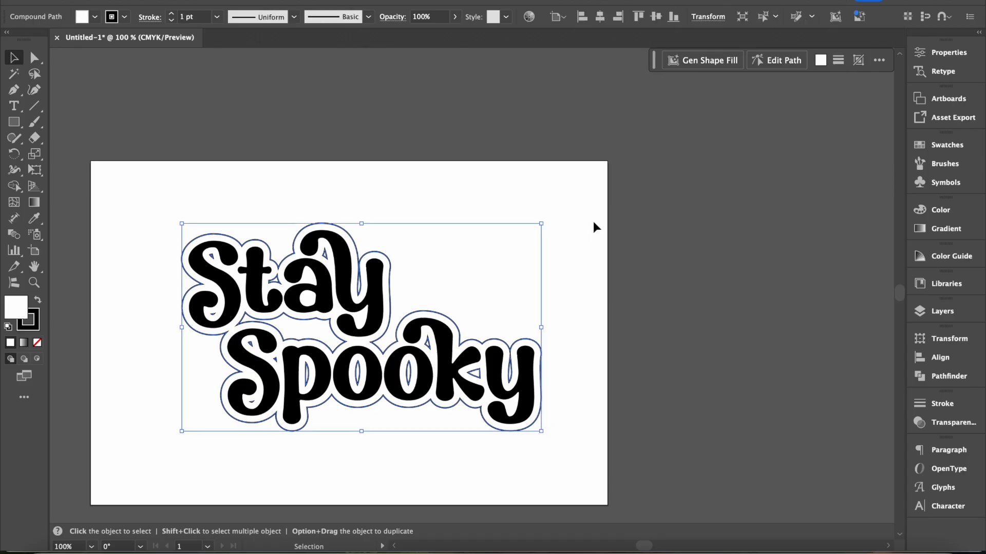
pyautogui.click(172, 14)
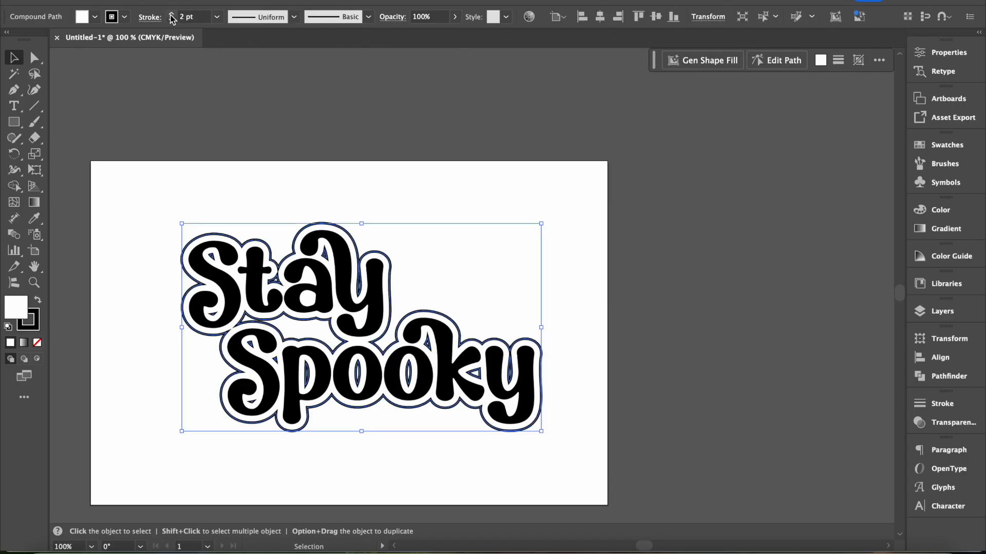
pyautogui.click(270, 94)
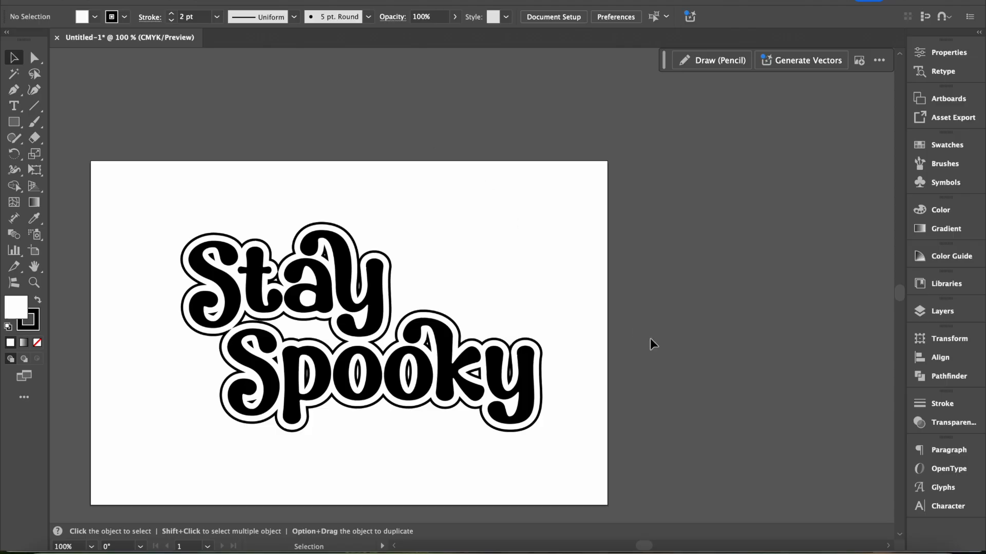
# Set the white offset shape's stroke weight to 1.5 pt.
pyautogui.click(543, 348)
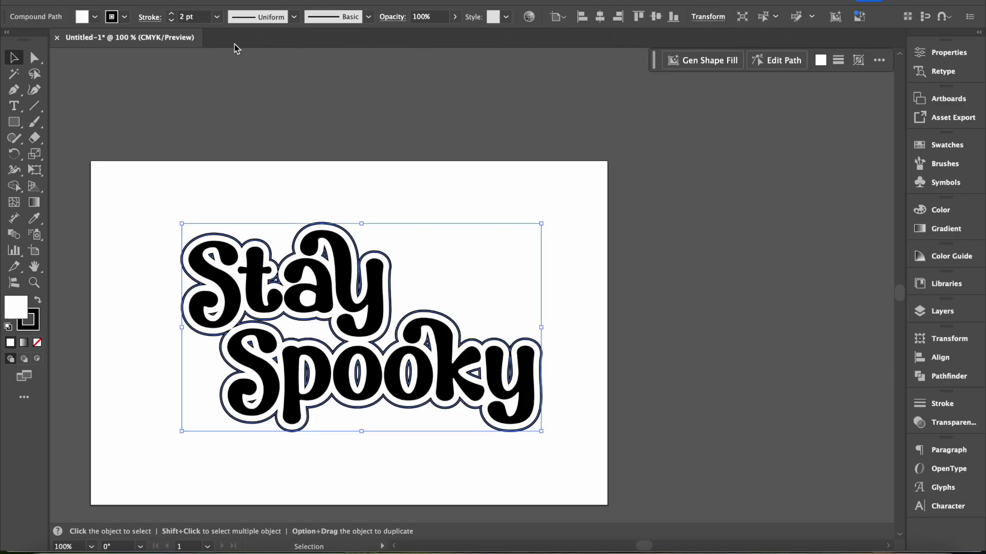
pyautogui.click(182, 17)
pyautogui.write('1.5')
pyautogui.press('Return')
pyautogui.click(569, 268)
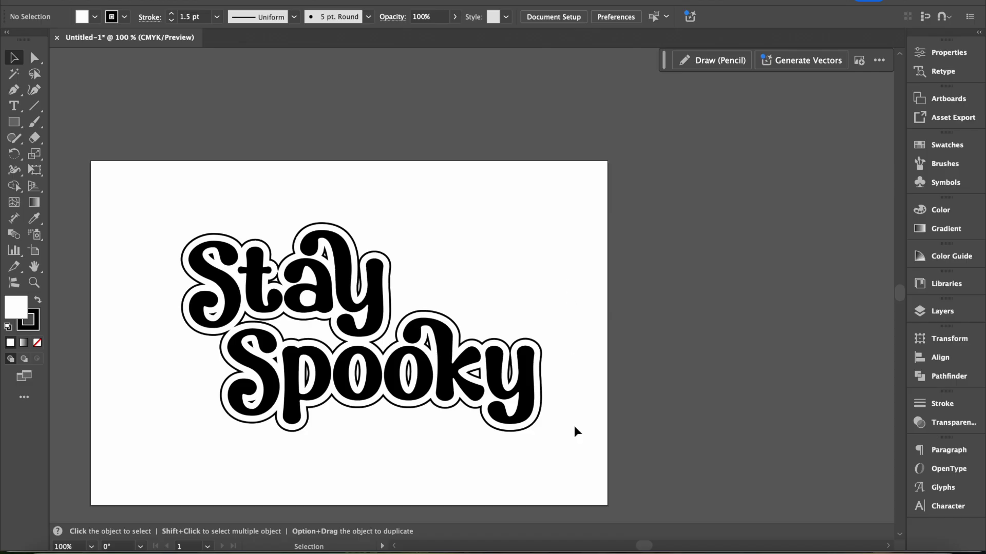
pyautogui.click(538, 383)
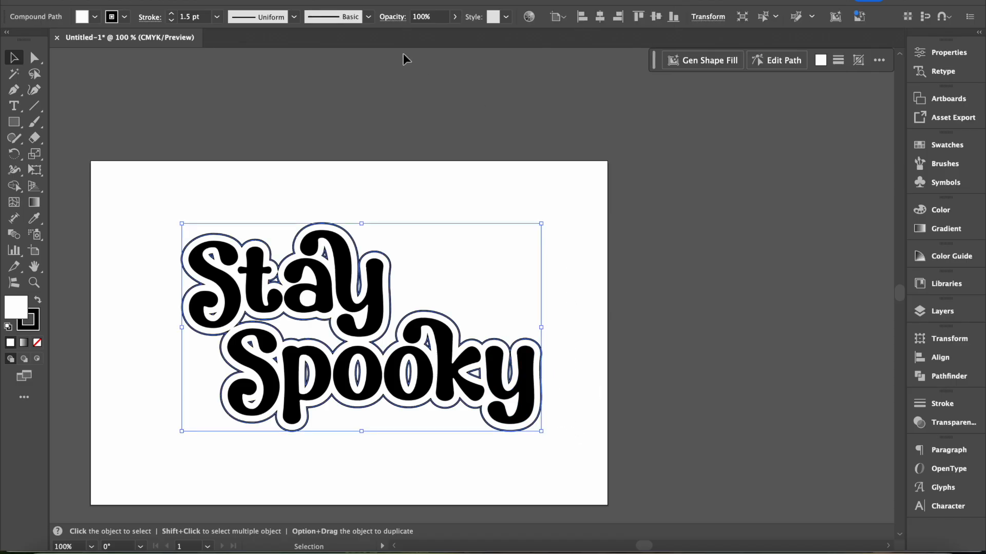
pyautogui.click(269, 1)
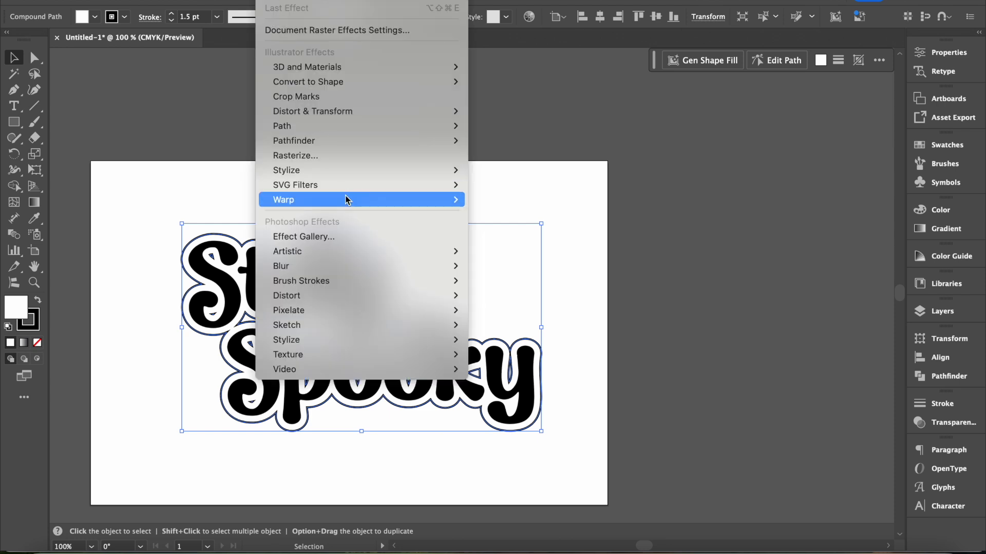
pyautogui.moveTo(346, 171)
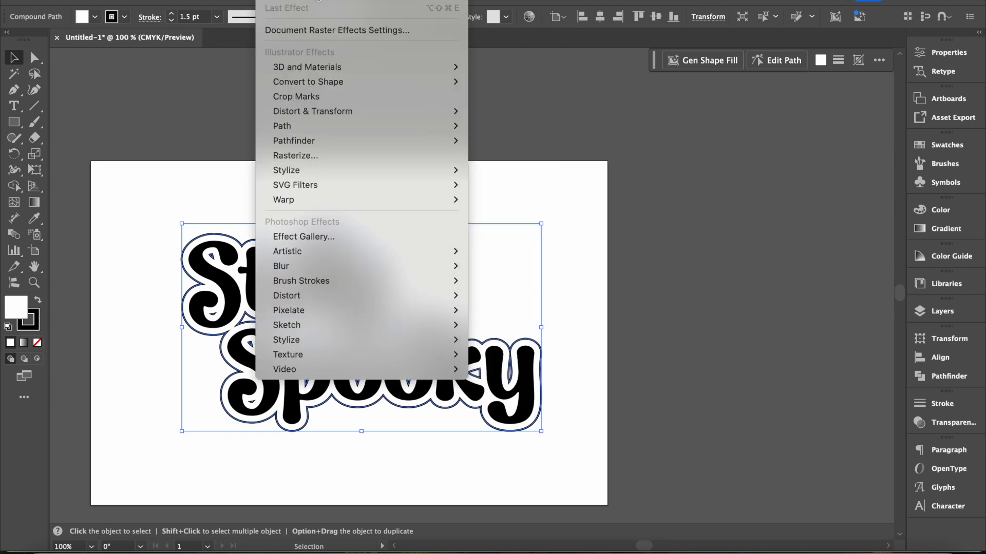
pyautogui.click(544, 170)
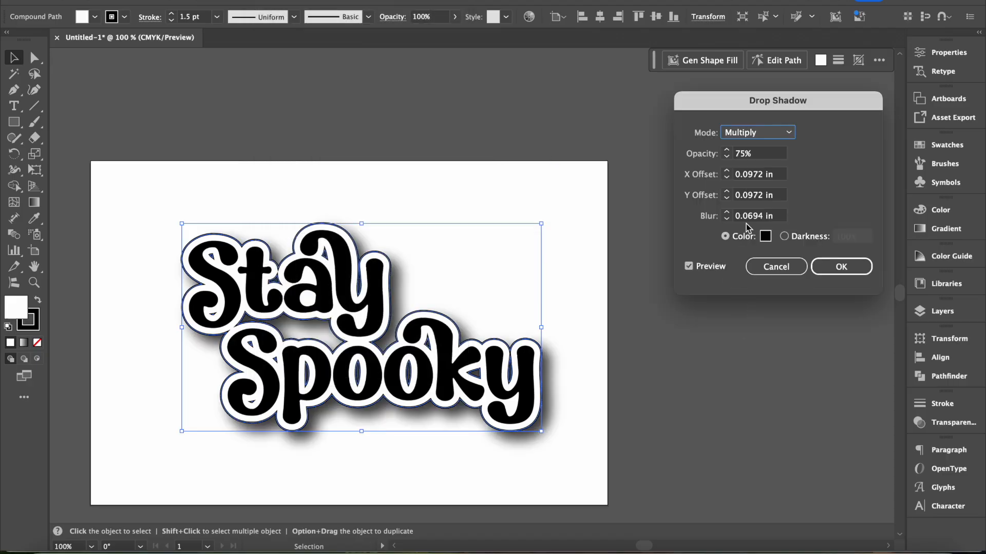
pyautogui.click(747, 218)
pyautogui.write('0')
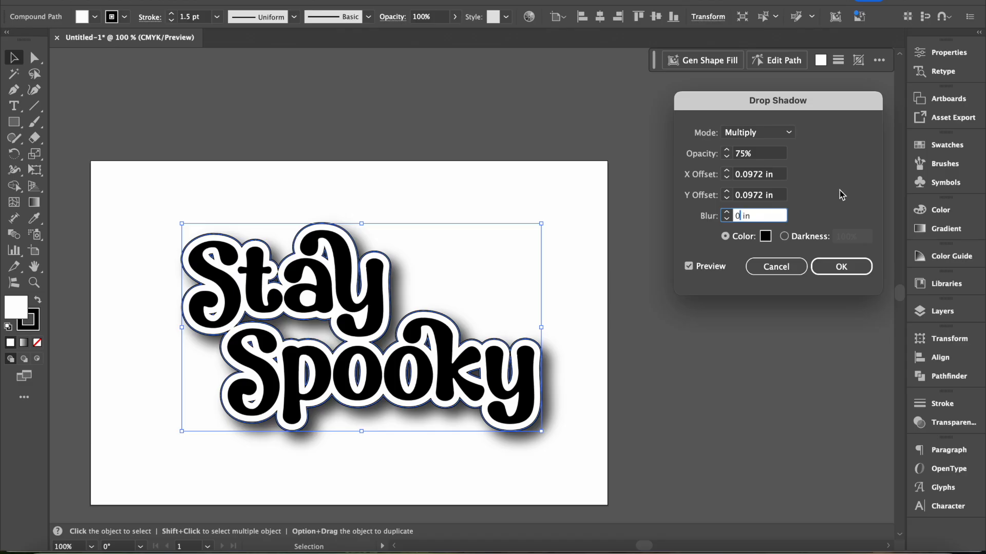
pyautogui.click(755, 133)
pyautogui.click(756, 149)
pyautogui.doubleClick(746, 154)
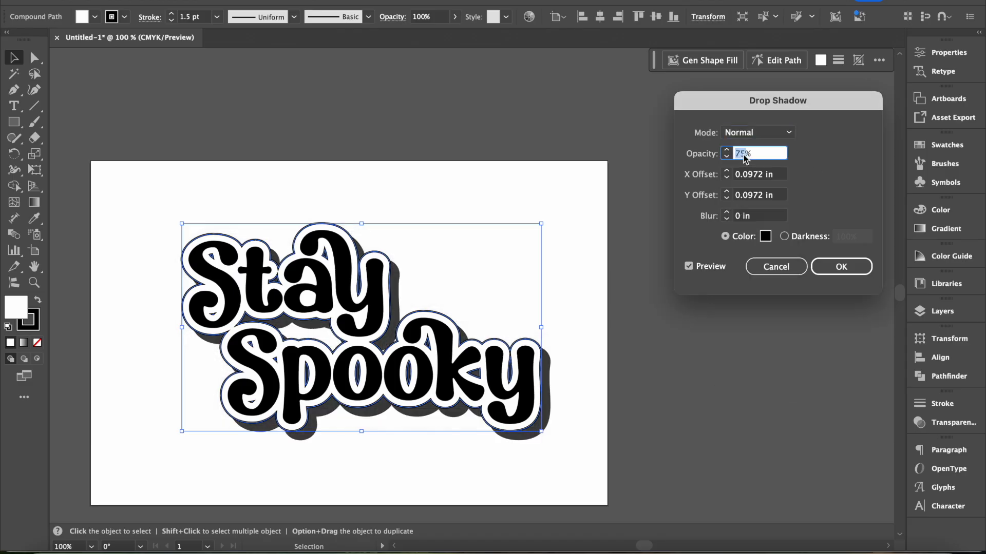
pyautogui.write('20')
pyautogui.click(776, 175)
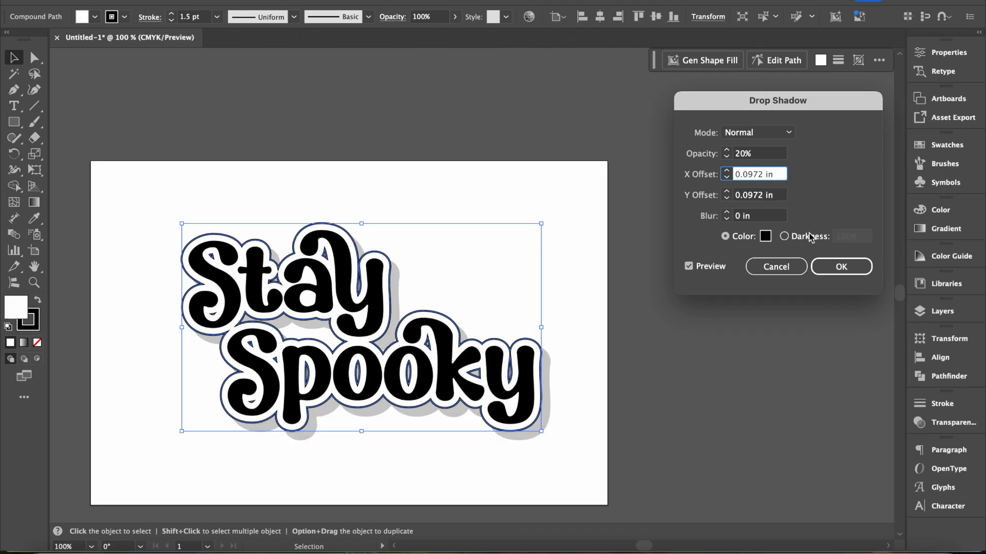
pyautogui.click(778, 272)
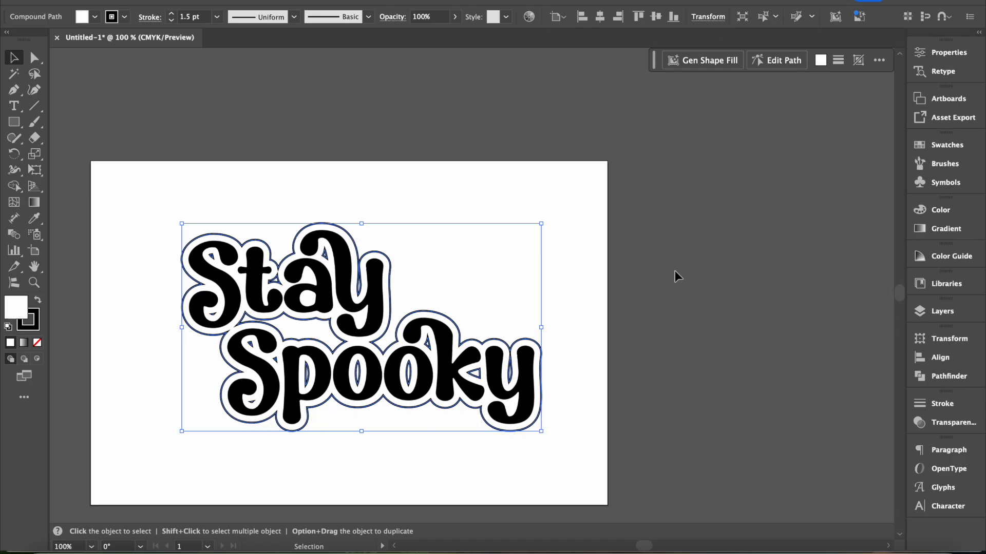
# Enlarge the lettering and its white offset shape together slightly and proportionally, keeping the upper-right corner of their bounds fixed.
pyautogui.click(675, 271)
pyautogui.moveTo(174, 167); pyautogui.dragTo(537, 502)
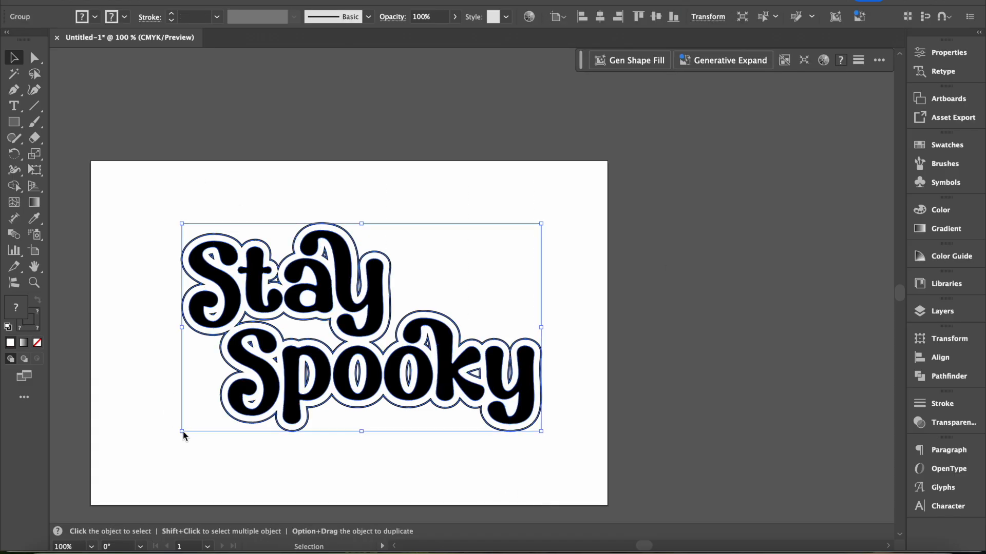
pyautogui.moveTo(182, 433); pyautogui.dragTo(166, 444)
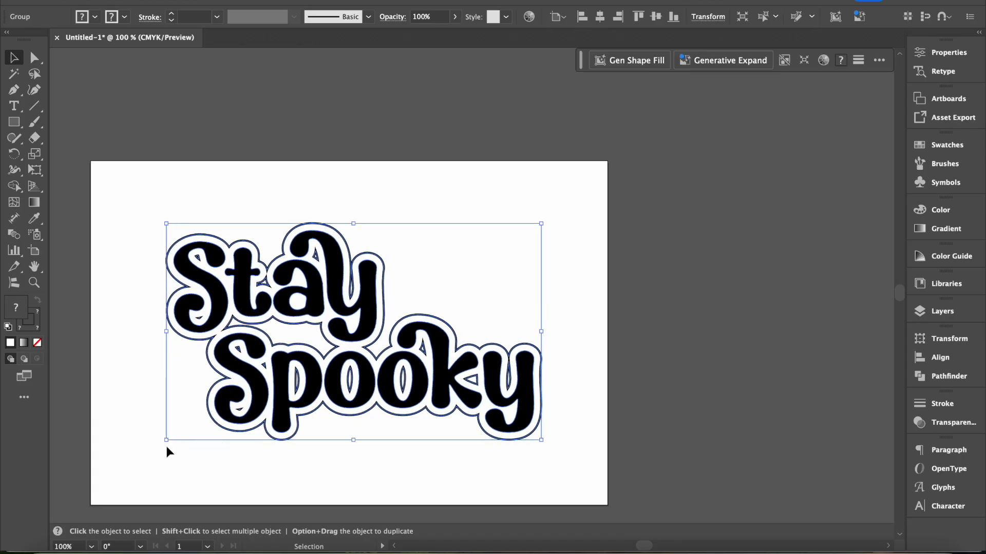
pyautogui.moveTo(434, 391); pyautogui.dragTo(435, 398)
pyautogui.click(639, 396)
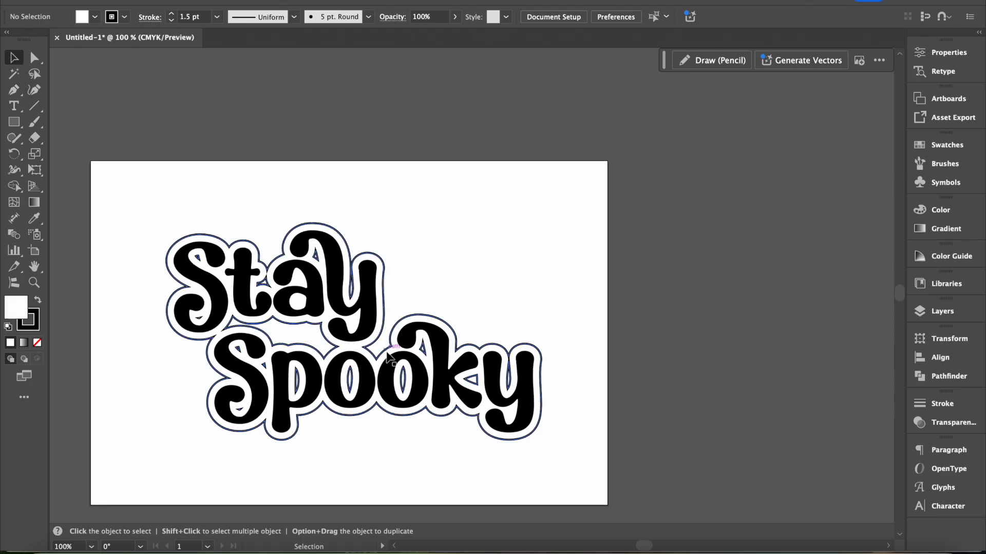
pyautogui.click(16, 95)
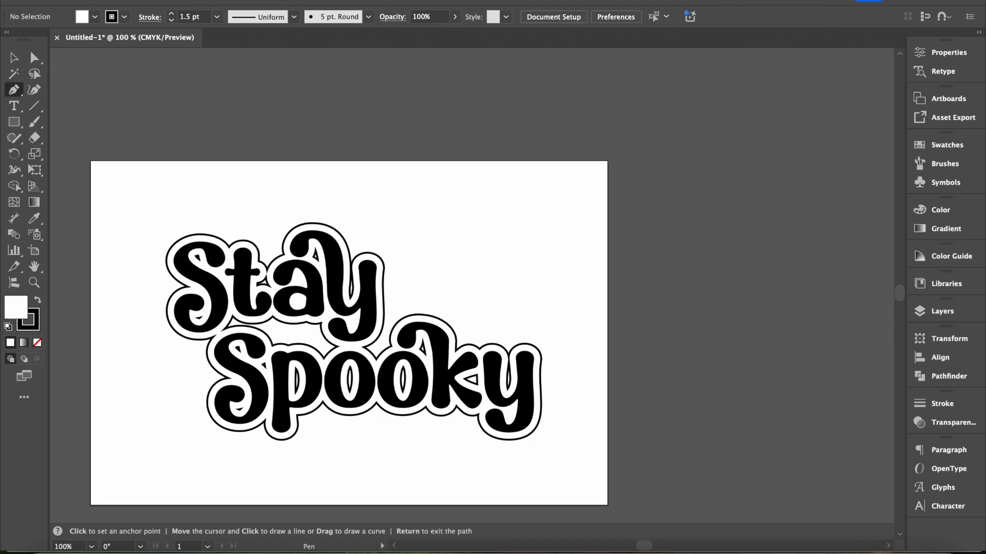
pyautogui.click(340, 1)
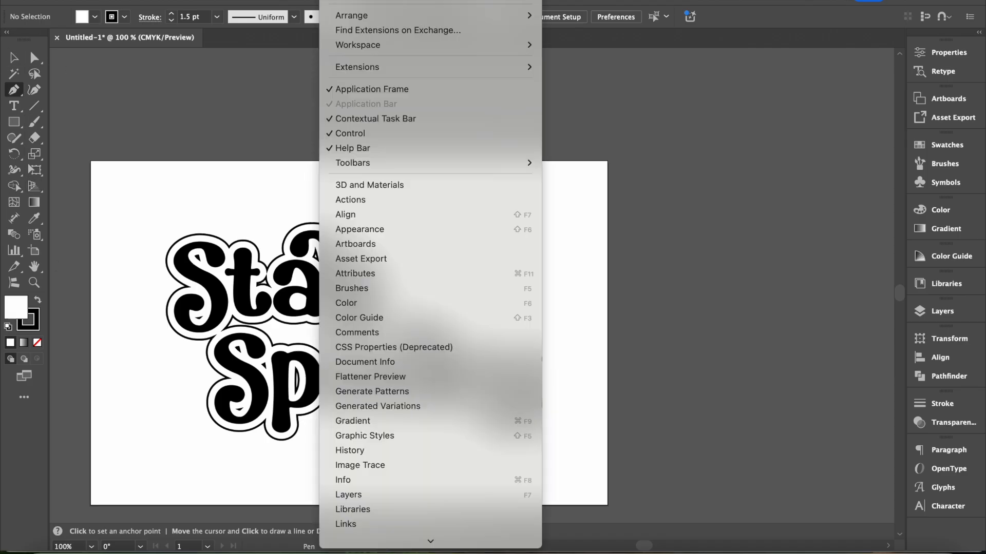
pyautogui.moveTo(303, 1)
pyautogui.moveTo(339, 1)
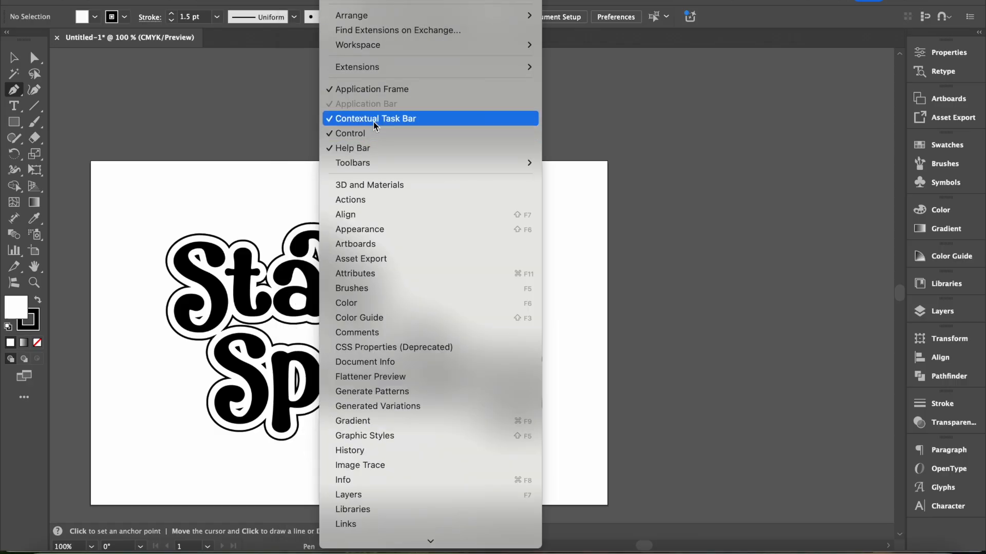
pyautogui.moveTo(369, 164)
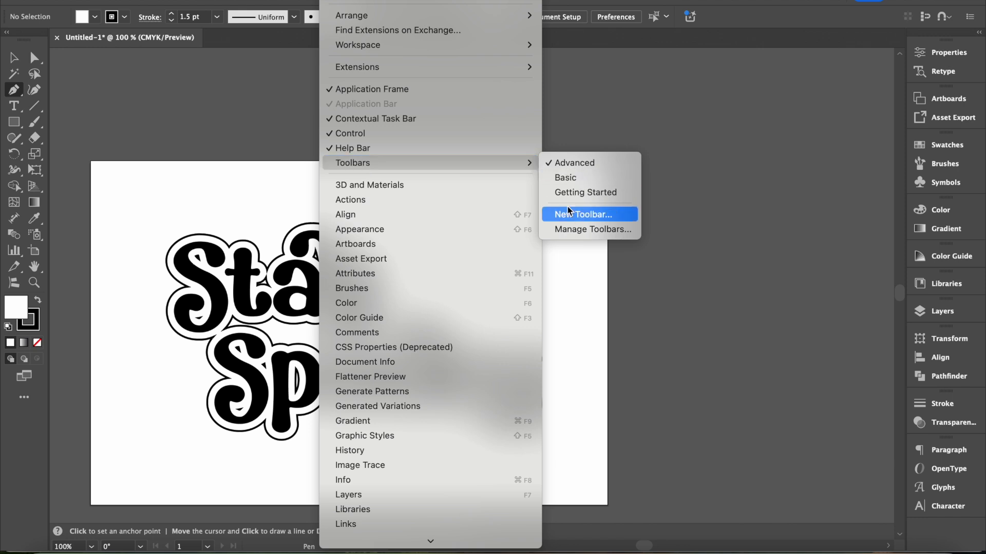
pyautogui.click(208, 100)
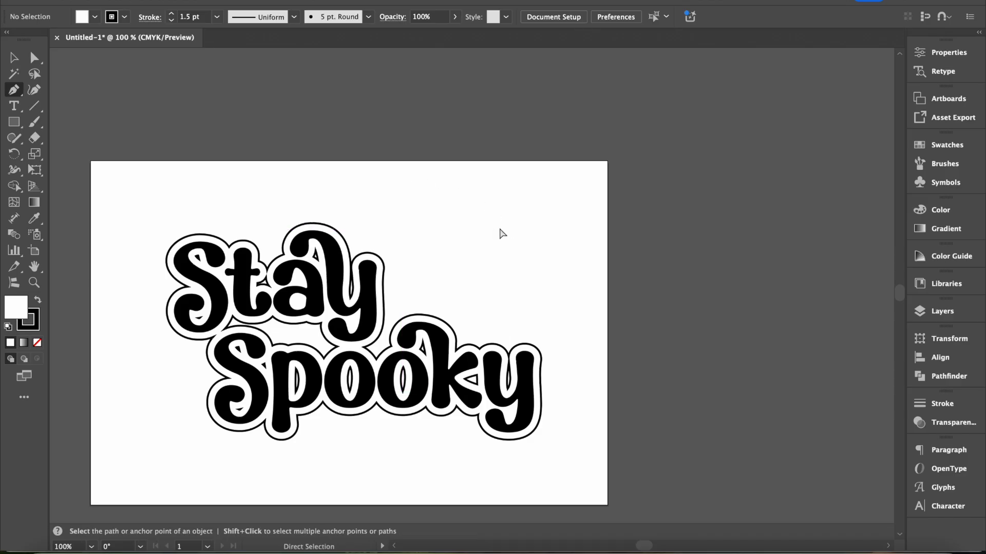
pyautogui.hotkey('ctrl', '+')
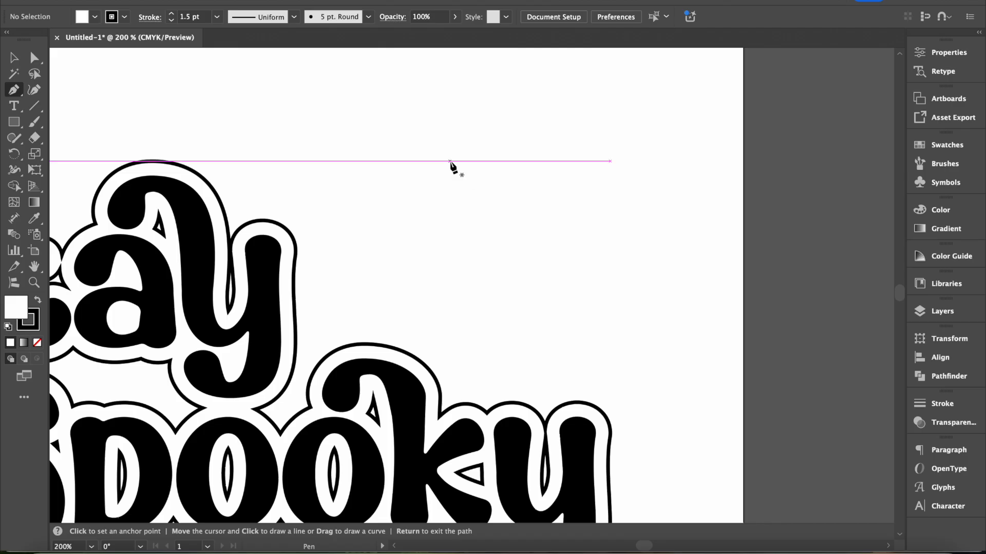
pyautogui.click(450, 162)
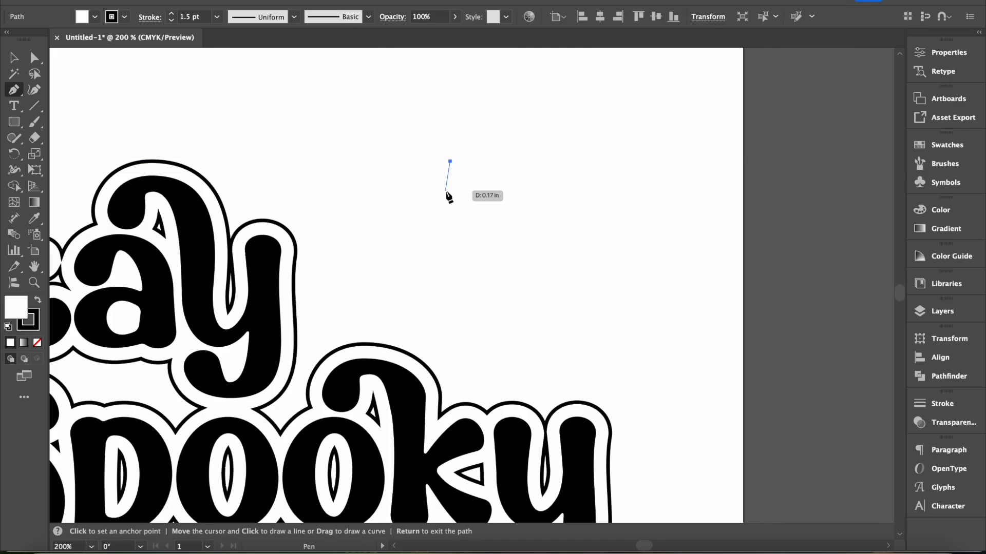
pyautogui.hotkey('ctrl', '+')
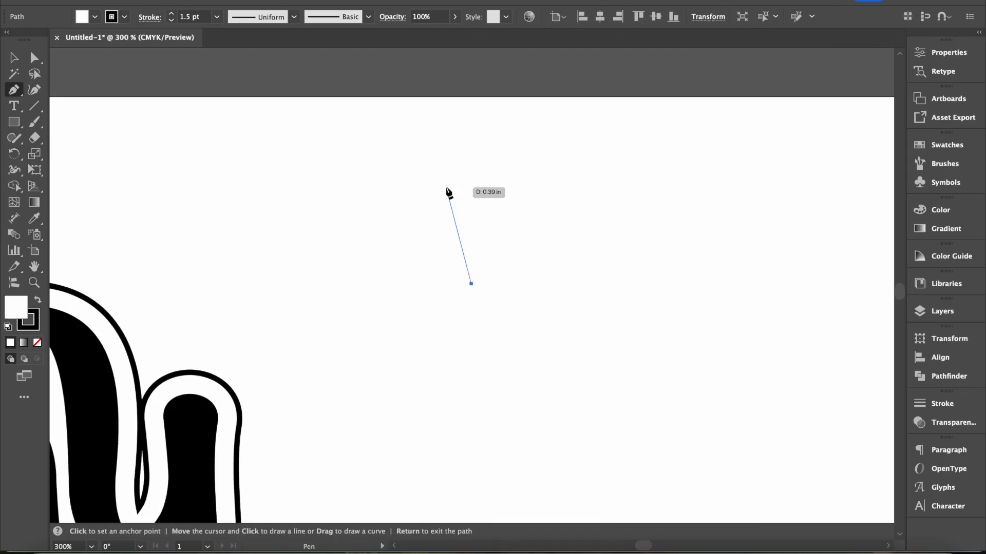
pyautogui.hotkey('ctrl', '-')
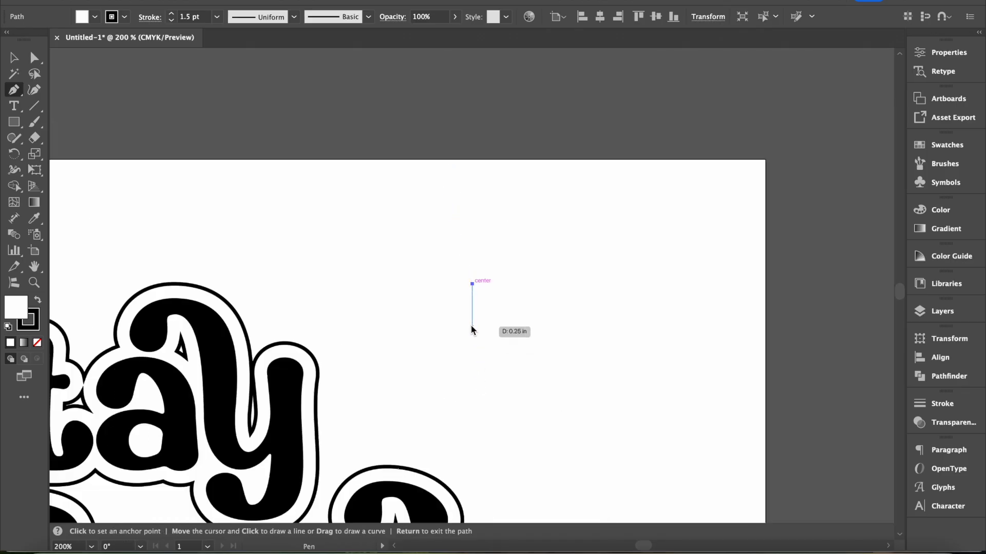
pyautogui.moveTo(461, 323); pyautogui.dragTo(451, 331)
pyautogui.hotkey('ctrl', 'z')
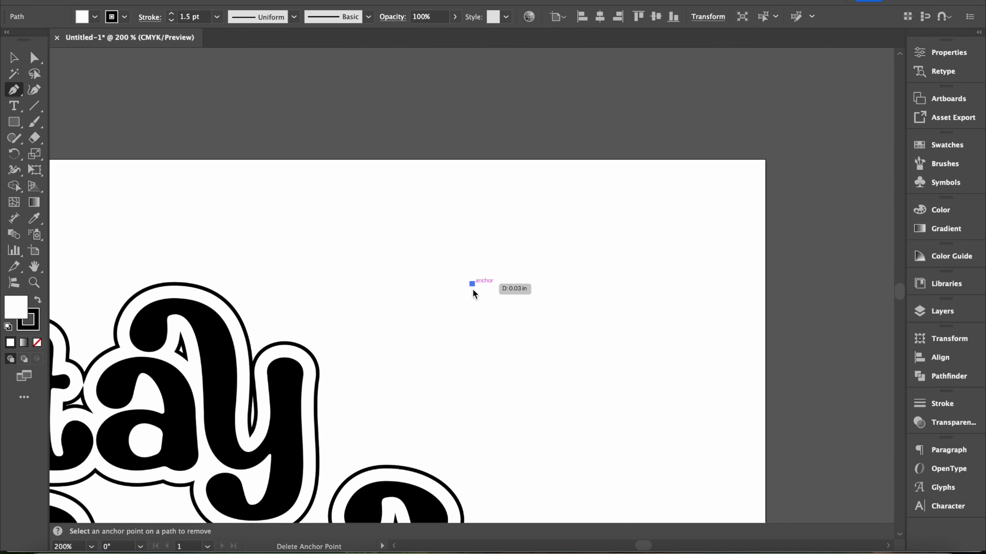
pyautogui.moveTo(466, 312); pyautogui.dragTo(454, 324)
pyautogui.click(438, 315)
pyautogui.moveTo(465, 340); pyautogui.dragTo(465, 340)
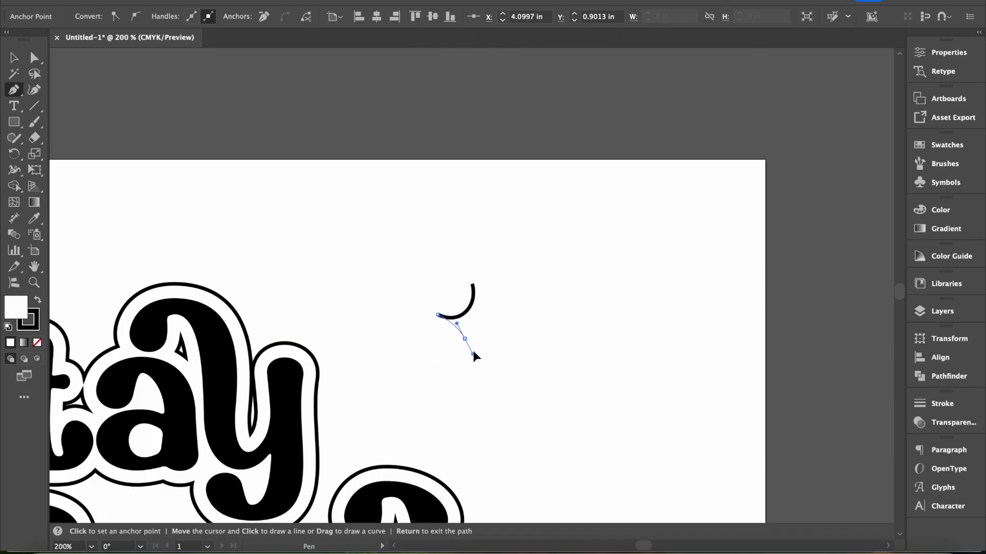
pyautogui.moveTo(462, 354)
pyautogui.mouseDown()
pyautogui.moveTo(485, 350)
pyautogui.moveTo(465, 356)
pyautogui.mouseUp()
pyautogui.moveTo(470, 352); pyautogui.dragTo(470, 352)
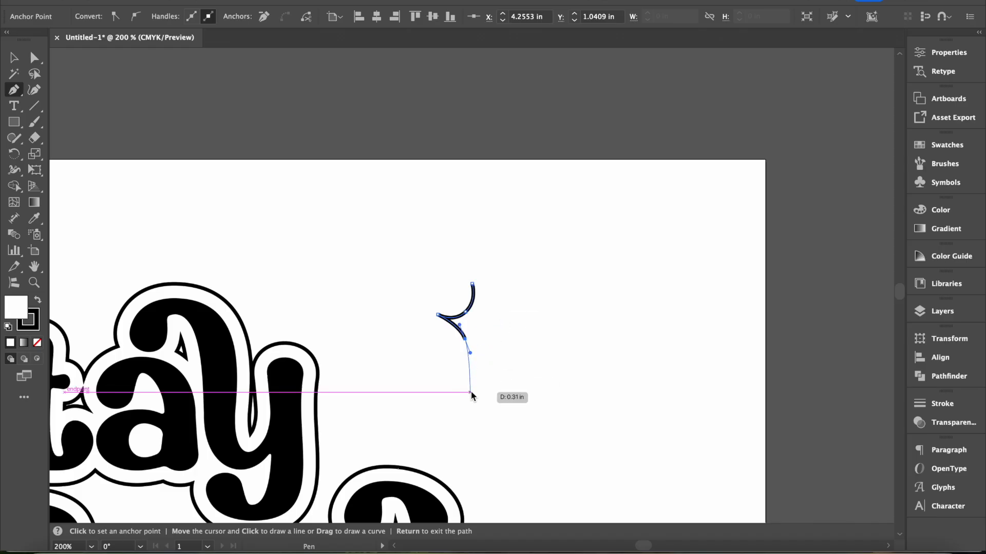
pyautogui.click(14, 57)
pyautogui.hotkey('ctrl', 'z')
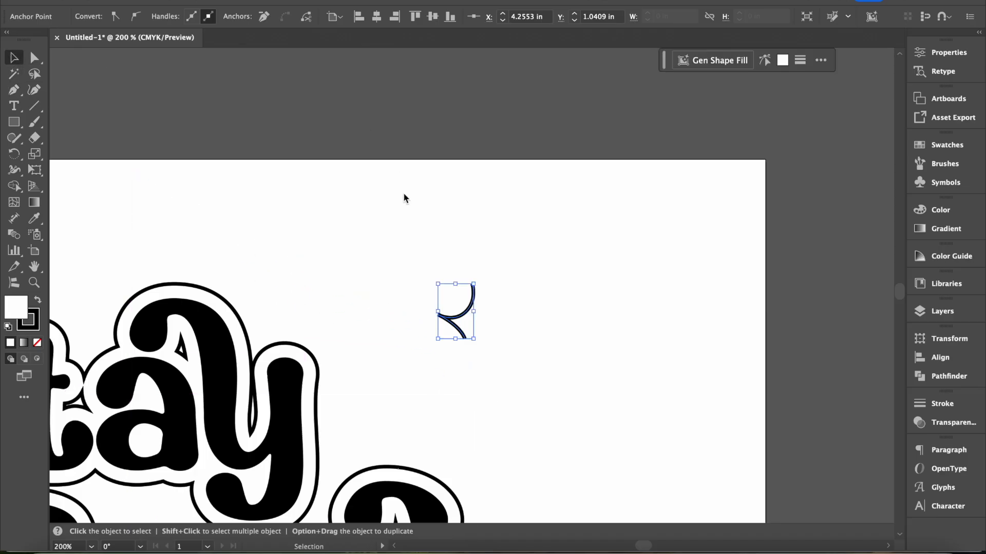
pyautogui.hotkey('ctrl', 'z')
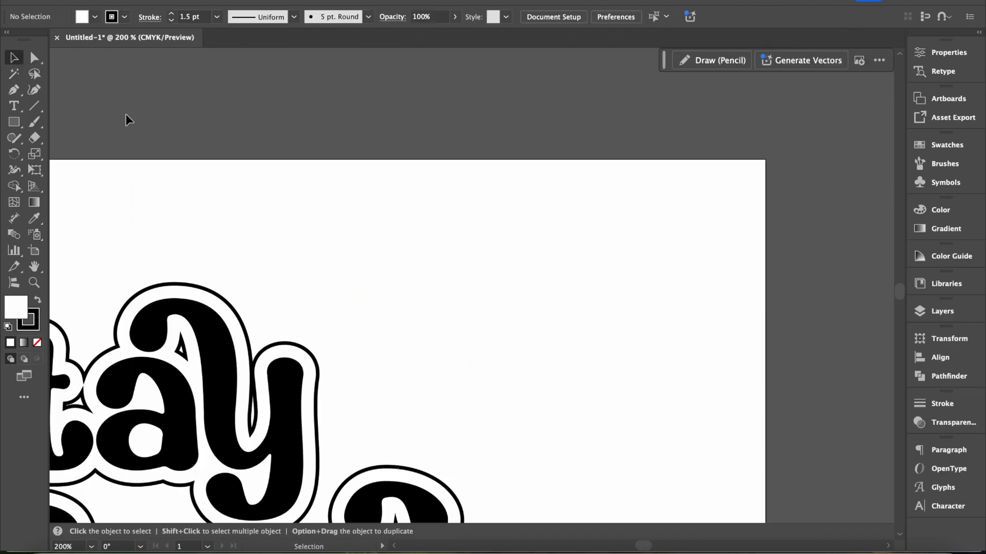
# Draw a closed four-pointed sparkle with inward-curved sides in the blank area to the right of "Stay", using the Pen tool.
pyautogui.click(14, 89)
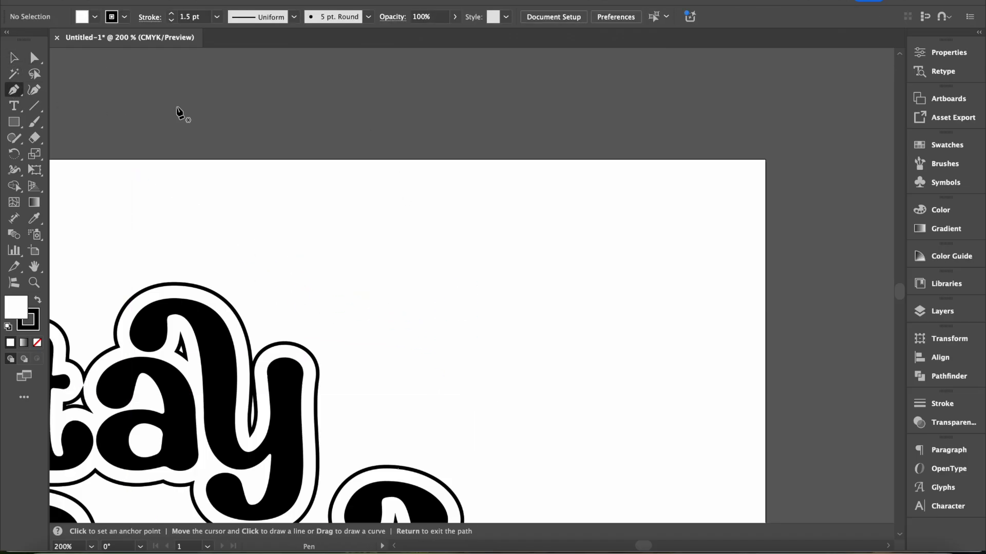
pyautogui.click(504, 253)
pyautogui.click(500, 287)
pyautogui.moveTo(500, 287); pyautogui.dragTo(492, 299)
pyautogui.click(471, 295)
pyautogui.click(501, 317)
pyautogui.moveTo(506, 326); pyautogui.dragTo(508, 259)
pyautogui.click(563, 298)
pyautogui.moveTo(527, 292); pyautogui.dragTo(511, 260)
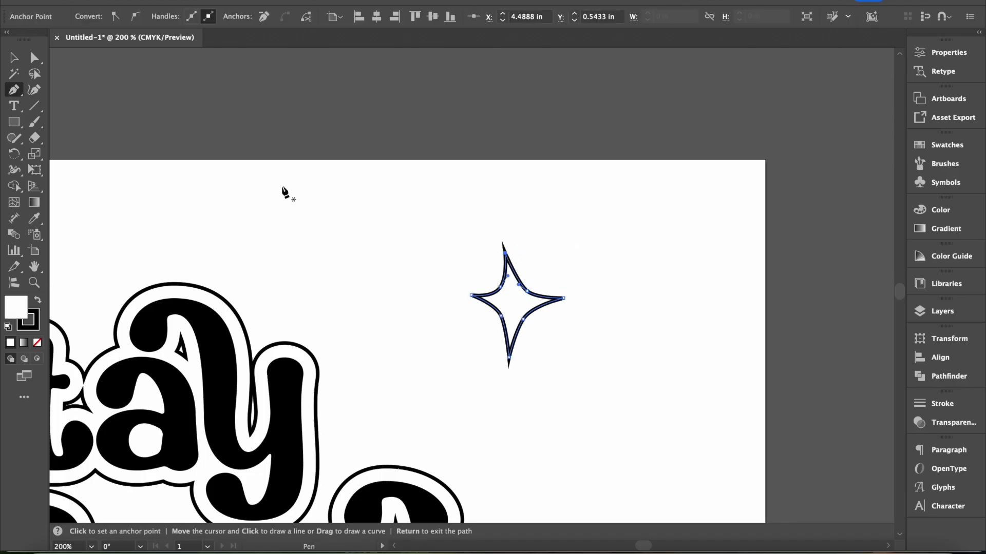
# Give the sparkle's outline round caps and round corner joins.
pyautogui.click(35, 58)
pyautogui.click(685, 309)
pyautogui.moveTo(614, 339); pyautogui.dragTo(439, 233)
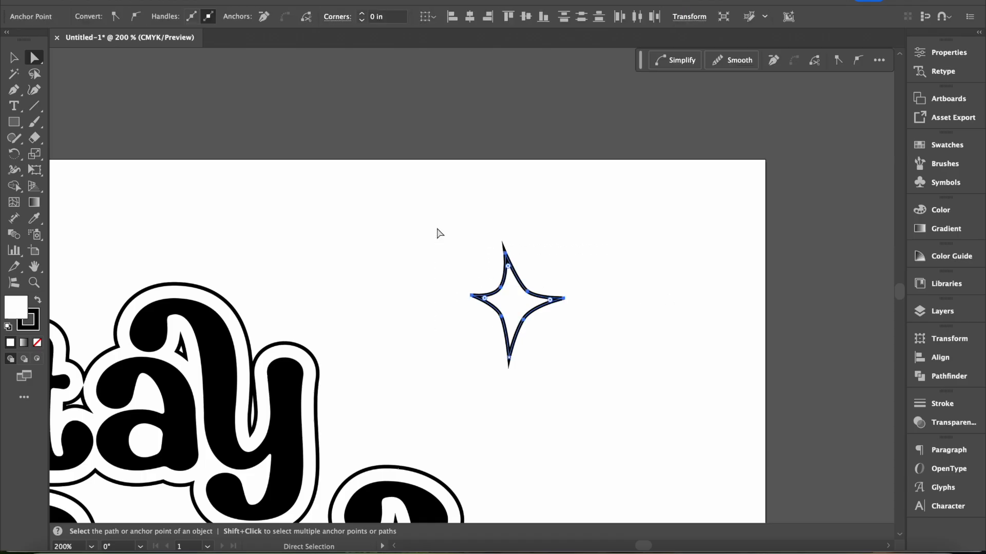
pyautogui.click(944, 403)
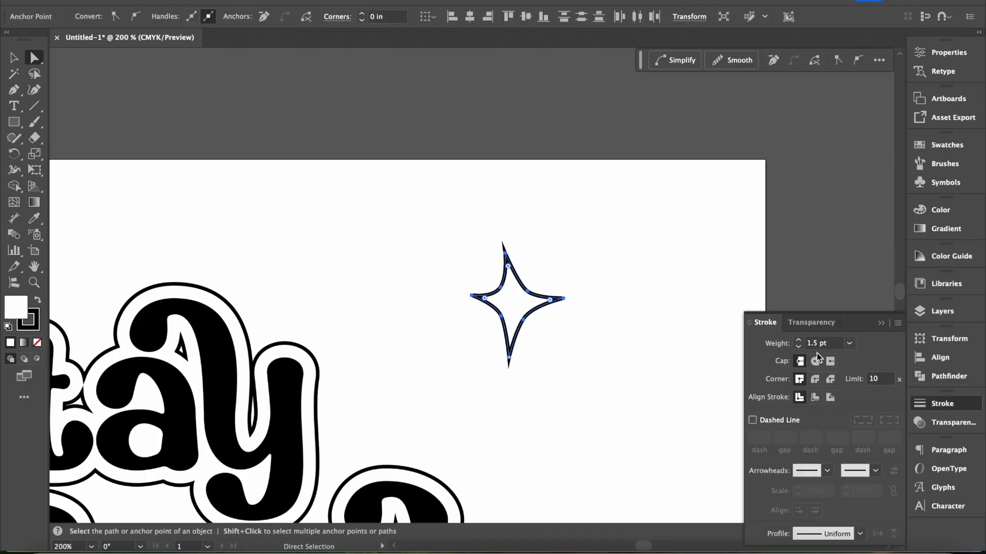
pyautogui.click(814, 381)
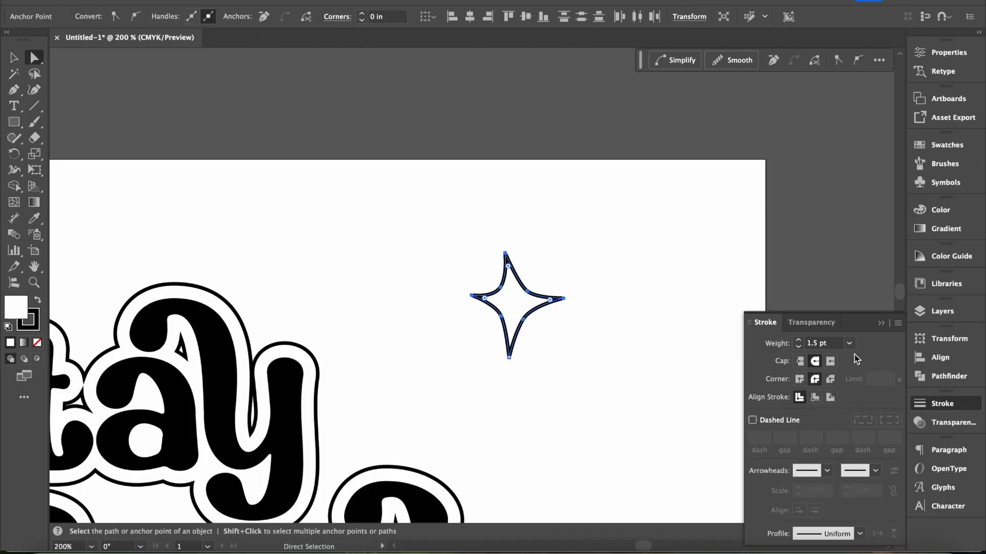
pyautogui.click(880, 323)
pyautogui.click(752, 320)
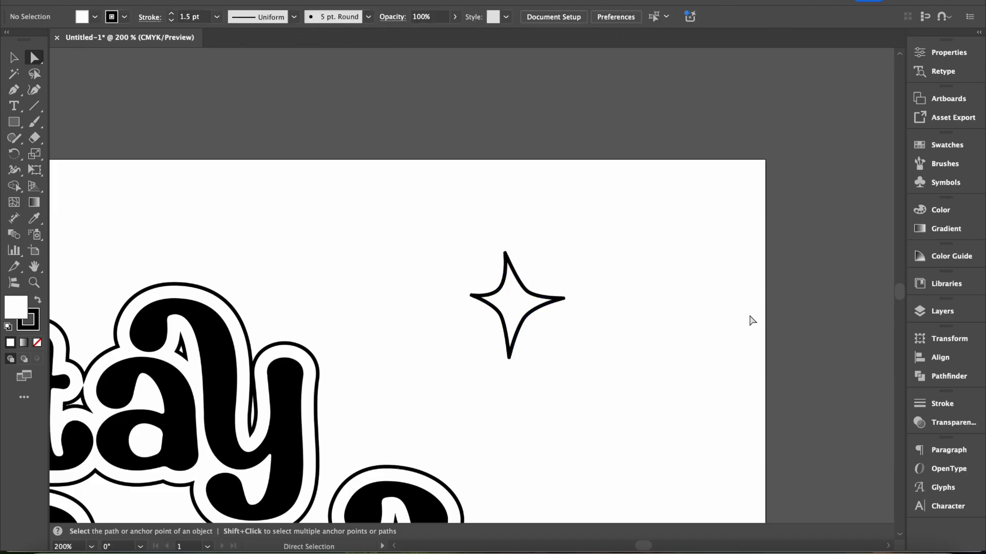
# Even out the sparkle by moving its upper tip, lower tip and lower-right inner anchor point toward a more symmetrical shape.
pyautogui.hotkey('ctrl', '+')
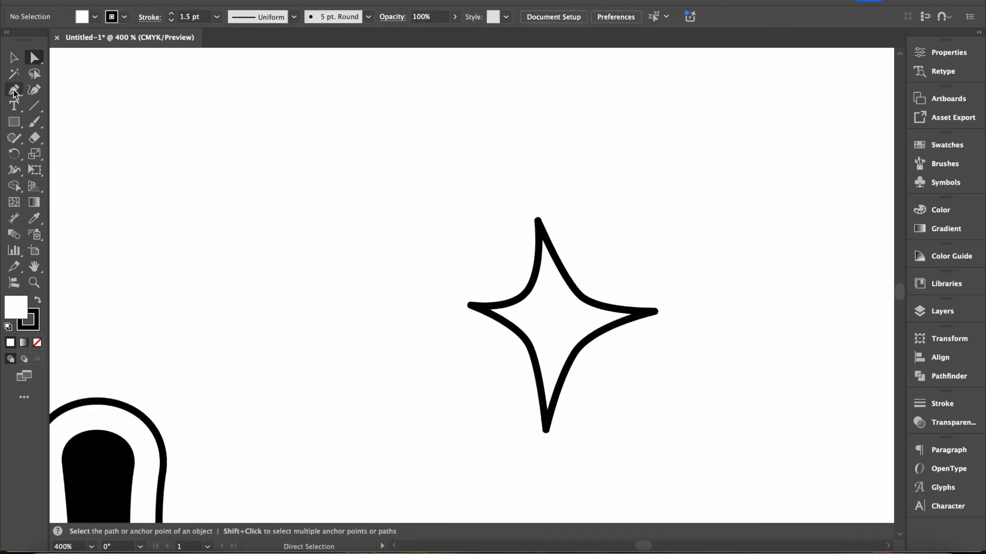
pyautogui.click(540, 229)
pyautogui.moveTo(538, 221); pyautogui.dragTo(550, 214)
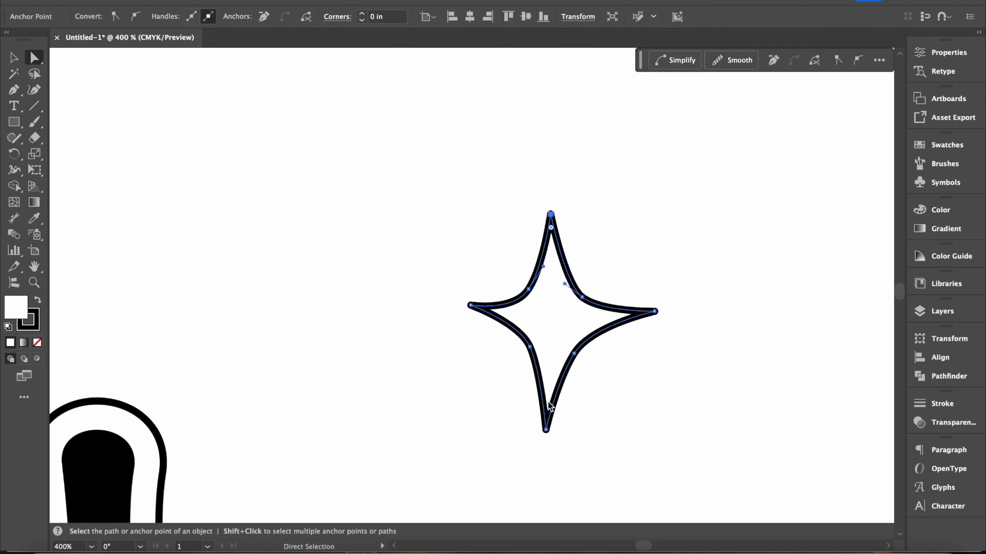
pyautogui.moveTo(546, 431); pyautogui.dragTo(552, 425)
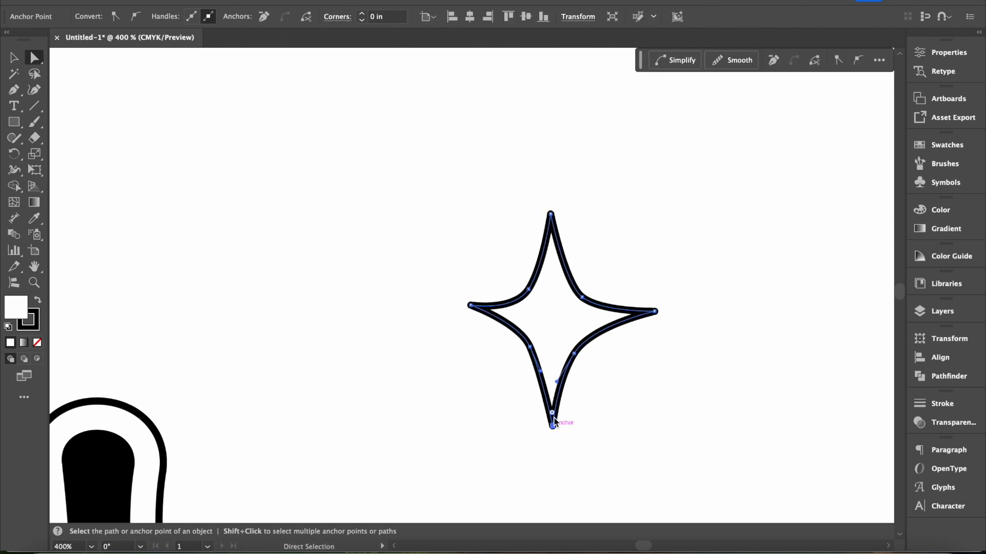
pyautogui.moveTo(575, 354); pyautogui.dragTo(577, 344)
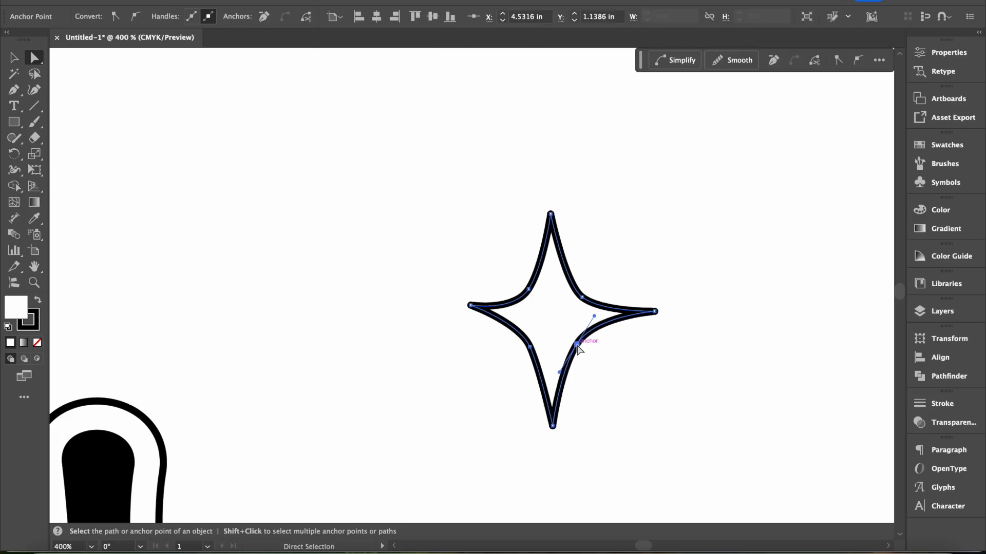
# Refine the sparkle's lower-left inner anchor point and move its left tip outward and down, level with the right tip.
pyautogui.click(530, 346)
pyautogui.moveTo(519, 326); pyautogui.dragTo(529, 346)
pyautogui.moveTo(469, 306); pyautogui.dragTo(455, 317)
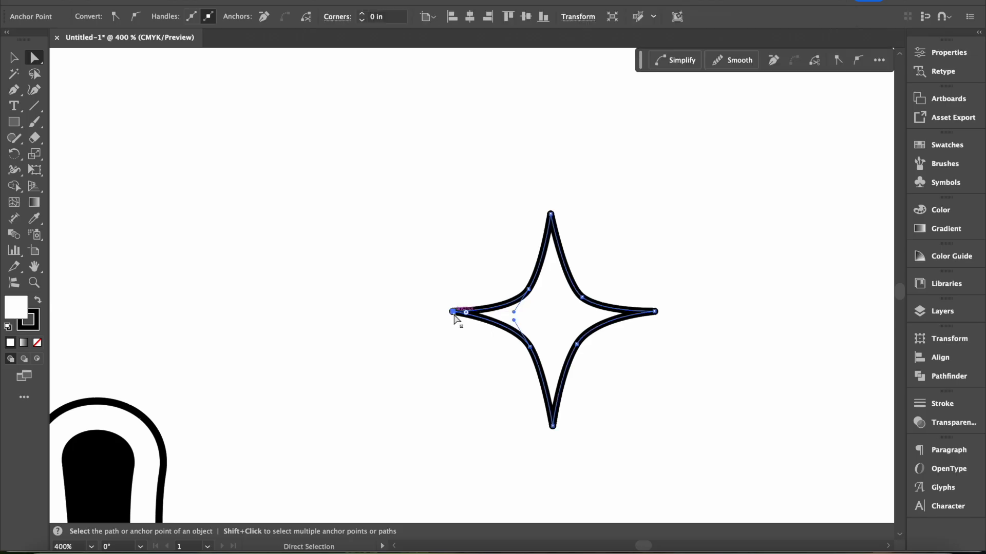
pyautogui.click(641, 366)
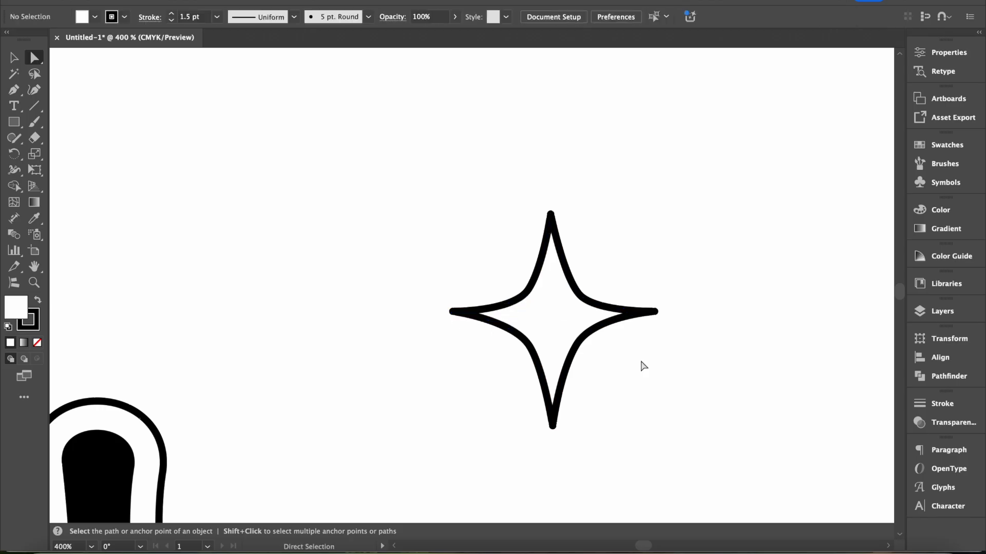
# Move the sparkle's upper-right inner anchor point inward and up to match its neighbour, and raise the upper tip slightly.
pyautogui.click(582, 297)
pyautogui.moveTo(584, 302); pyautogui.dragTo(579, 292)
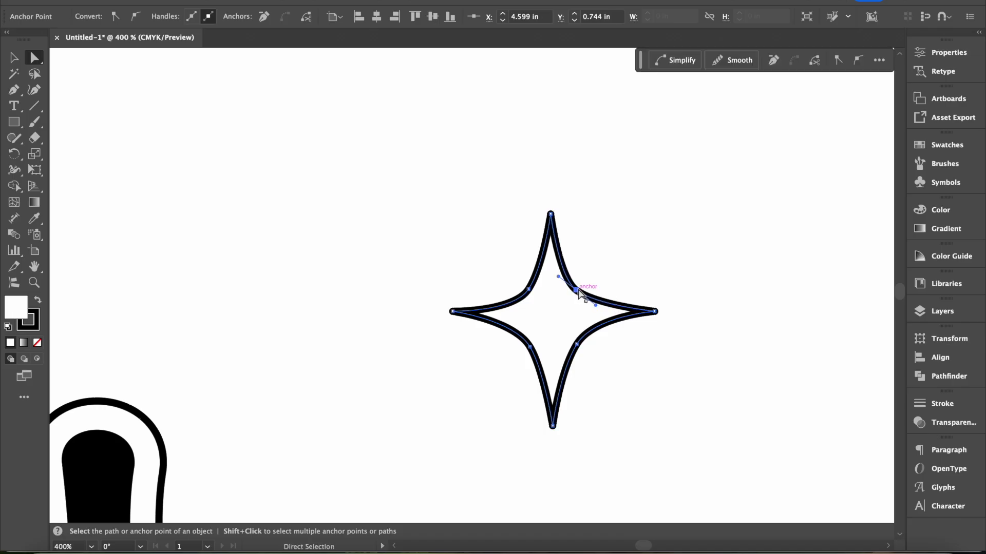
pyautogui.click(647, 235)
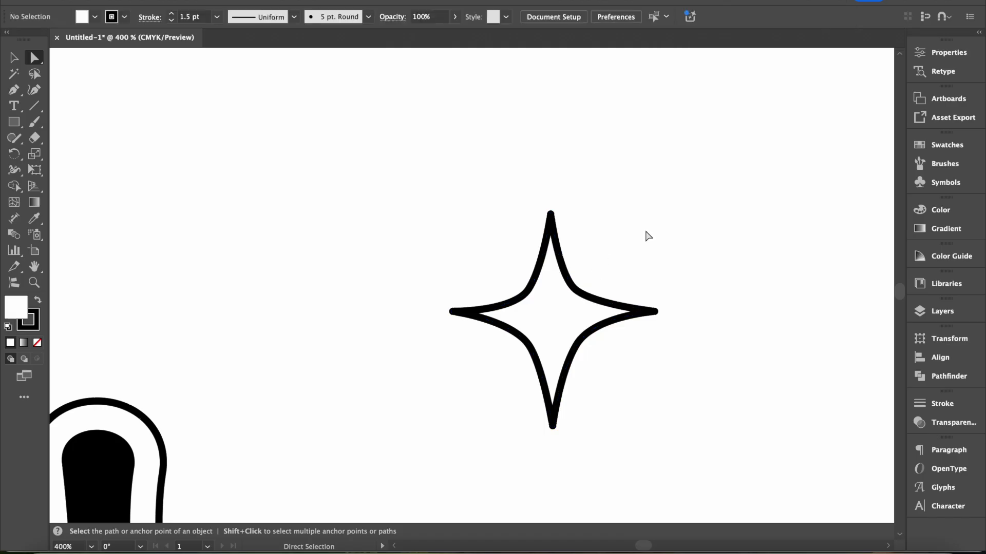
pyautogui.click(550, 213)
pyautogui.moveTo(550, 212); pyautogui.dragTo(550, 204)
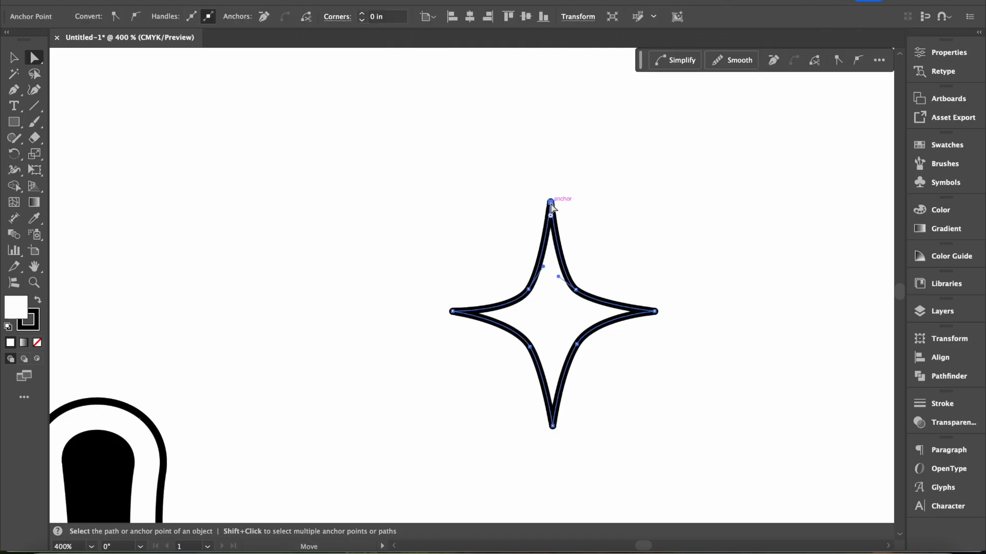
pyautogui.click(615, 225)
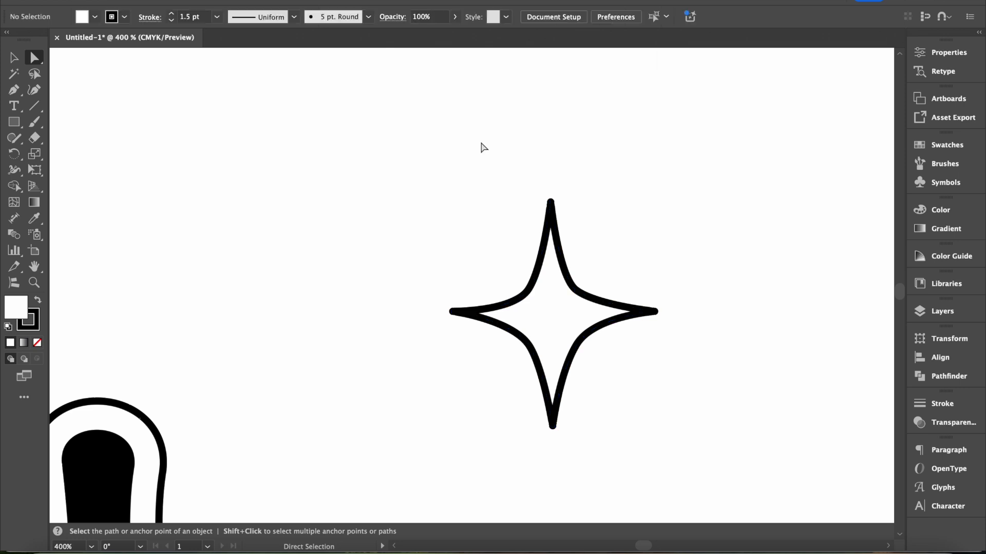
# Copy the finished sparkle and paste a duplicate of it.
pyautogui.press('v')
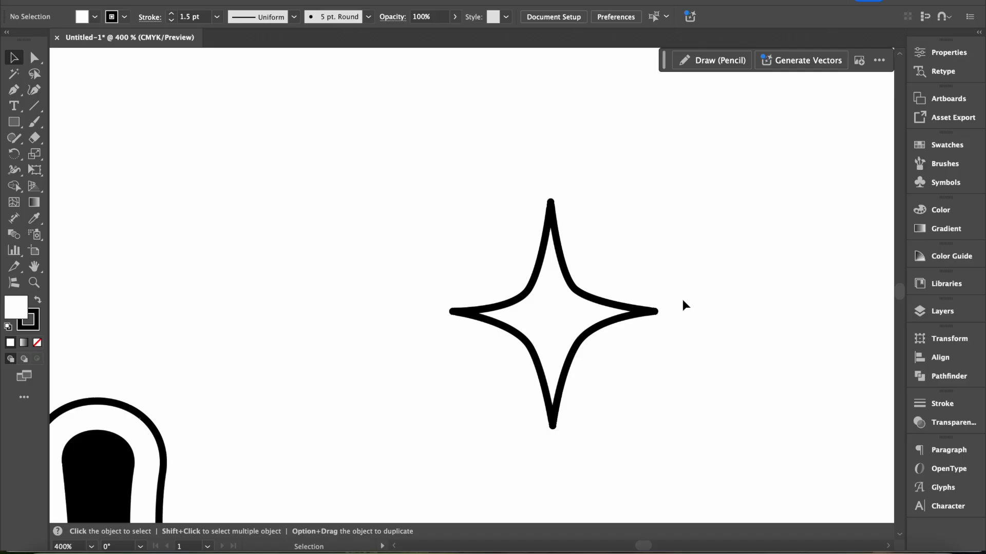
pyautogui.click(550, 239)
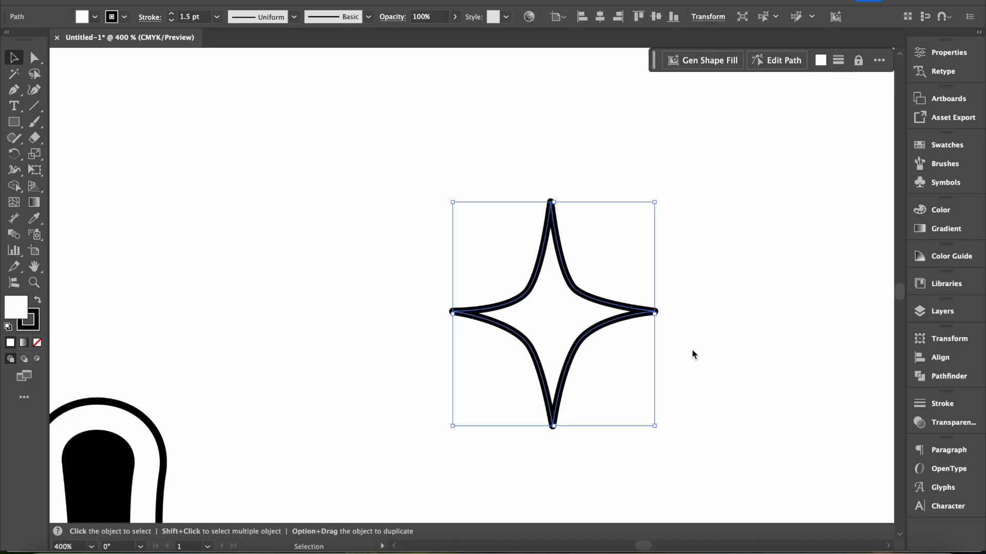
pyautogui.press('super+c')
pyautogui.press('super+v')
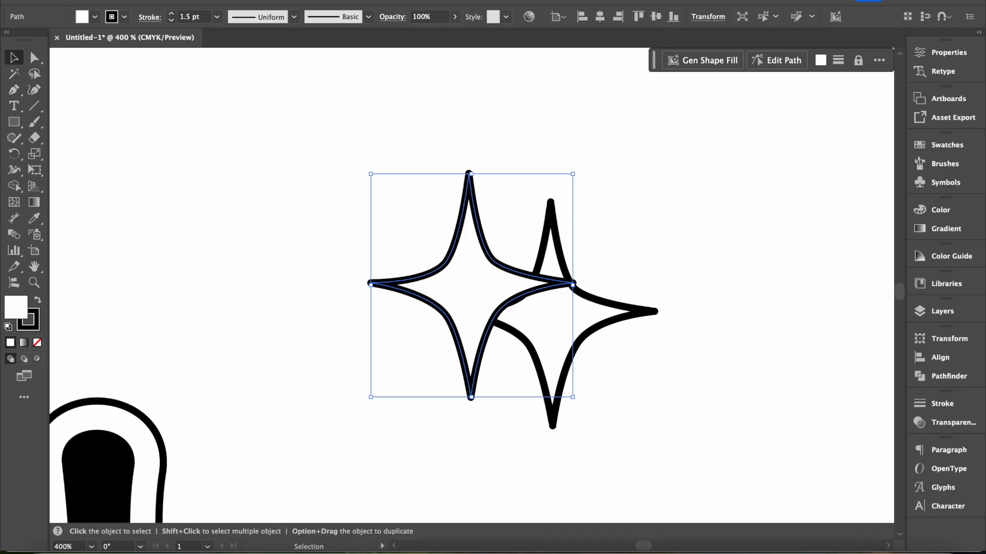
# Offset the pasted sparkle's path by 0.06 in with round joins, and delete the pasted sparkle inside the offset shape.
pyautogui.click(158, 1)
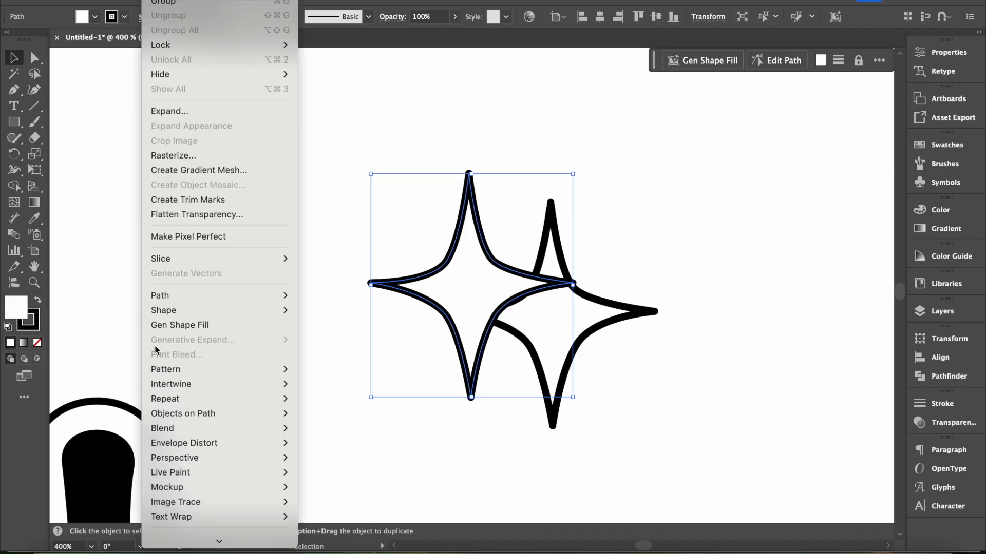
pyautogui.moveTo(171, 300)
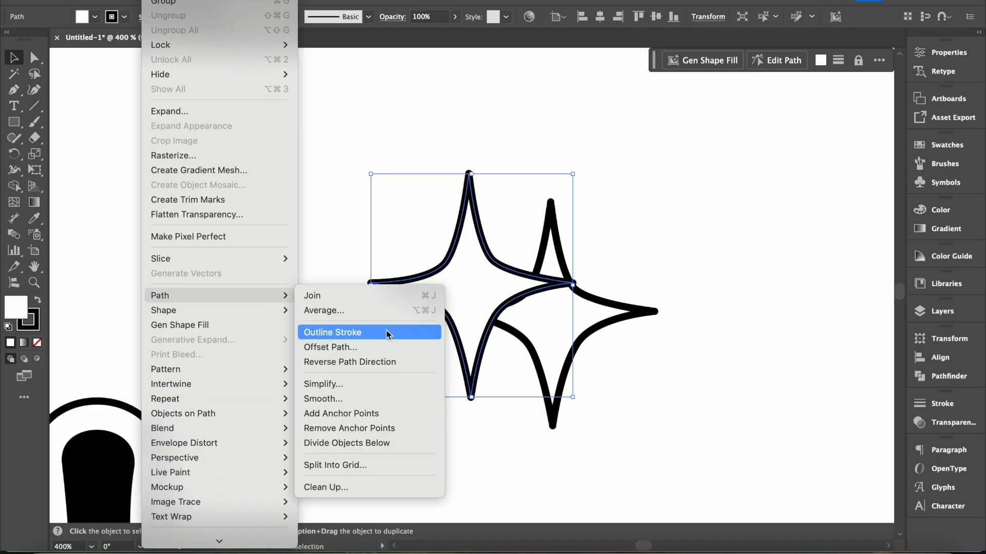
pyautogui.click(374, 342)
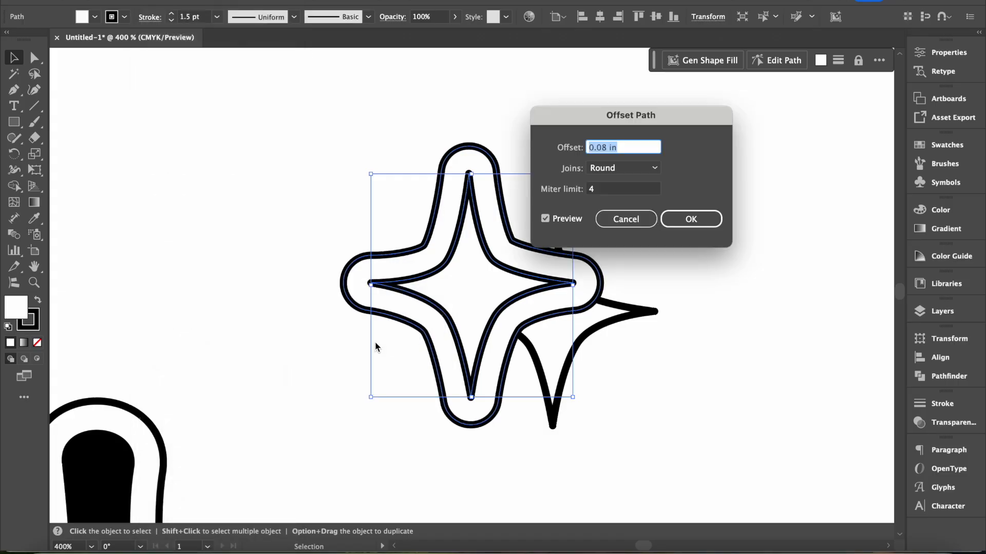
pyautogui.click(608, 148)
pyautogui.press('BackSpace')
pyautogui.write('6')
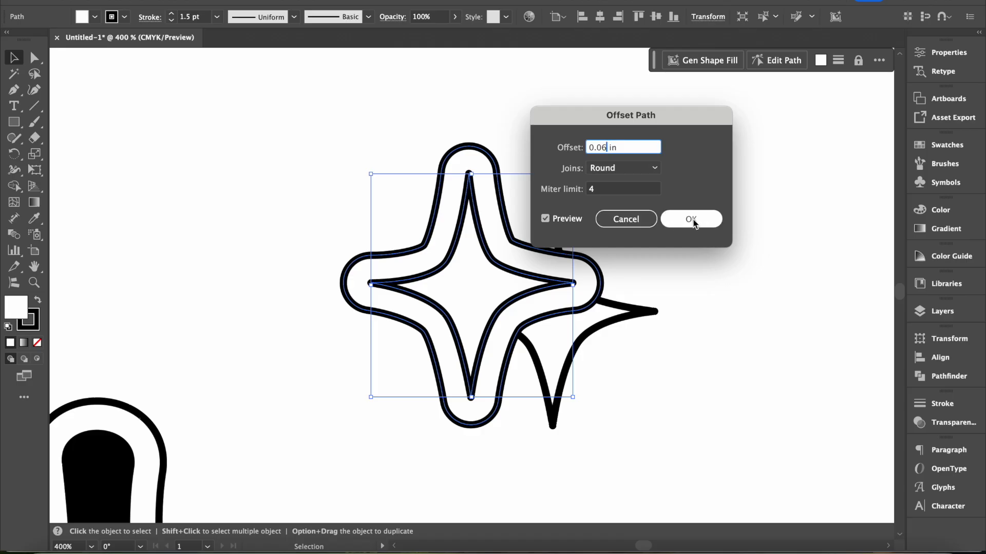
pyautogui.press('Tab')
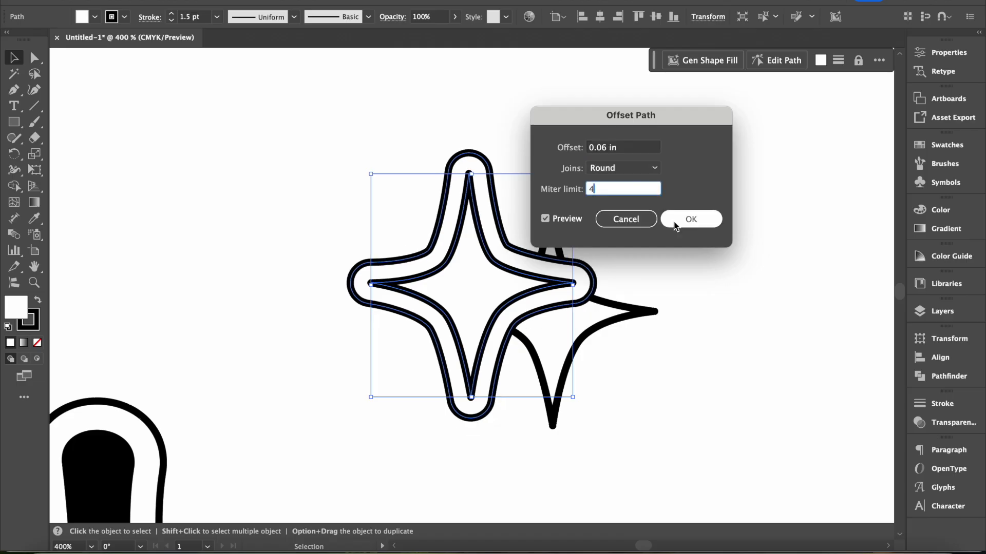
pyautogui.click(710, 354)
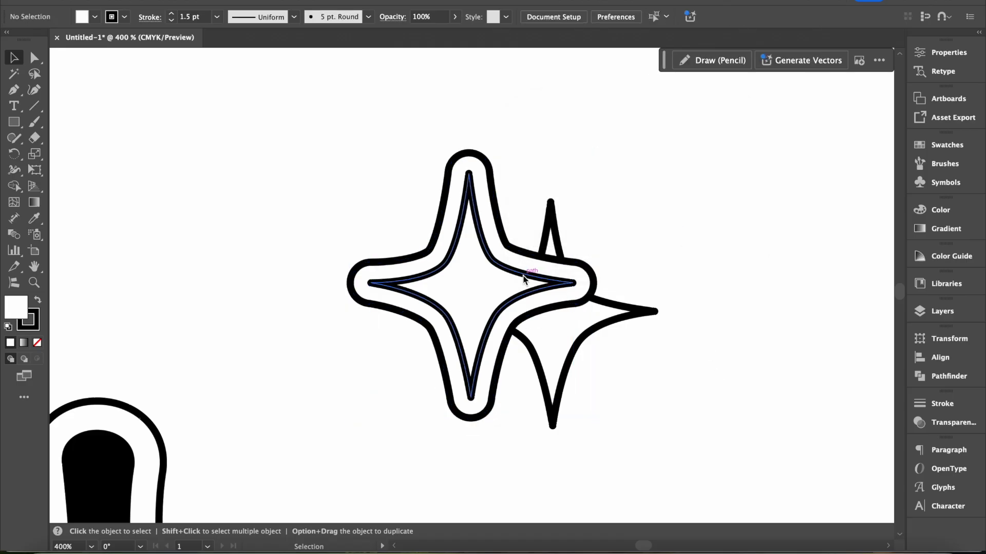
pyautogui.moveTo(526, 277); pyautogui.dragTo(413, 226)
pyautogui.press('Delete')
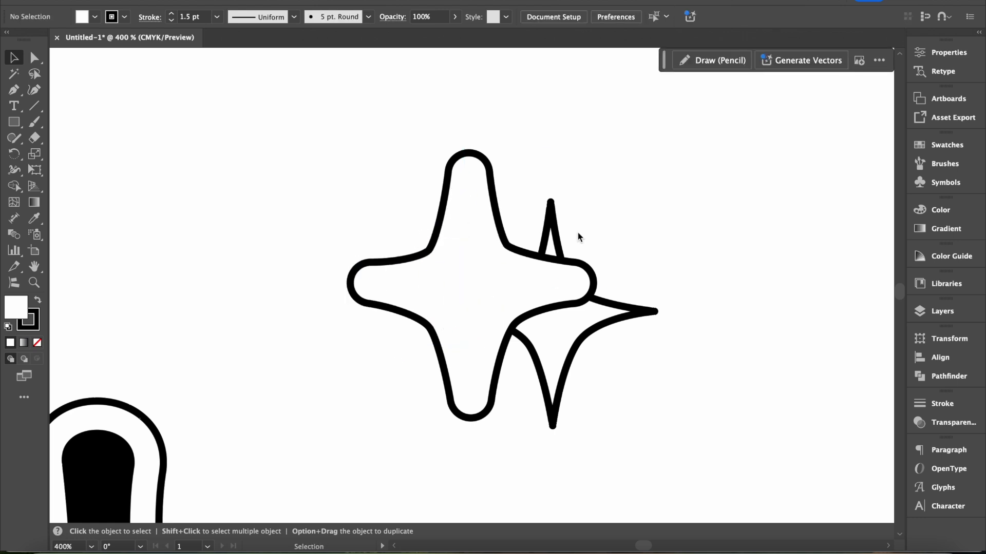
# Send the offset sparkle shape to the back, behind the original sparkle.
pyautogui.click(534, 264)
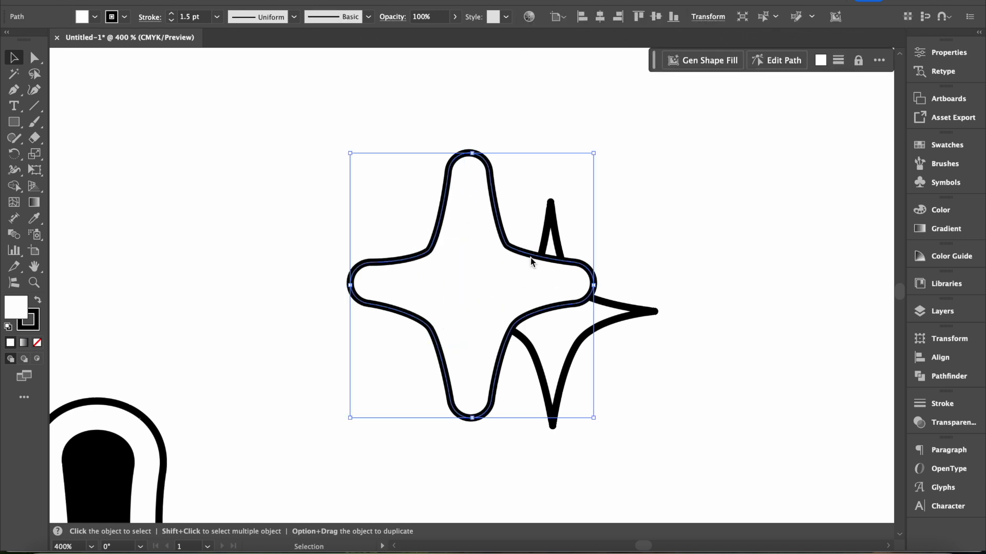
pyautogui.rightClick(531, 263)
pyautogui.moveTo(594, 482)
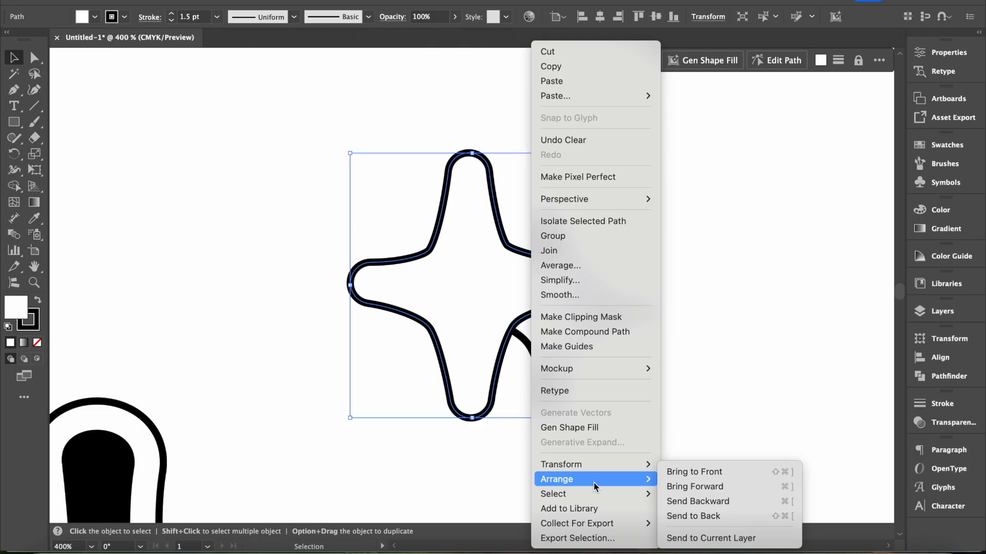
pyautogui.click(698, 517)
pyautogui.click(705, 345)
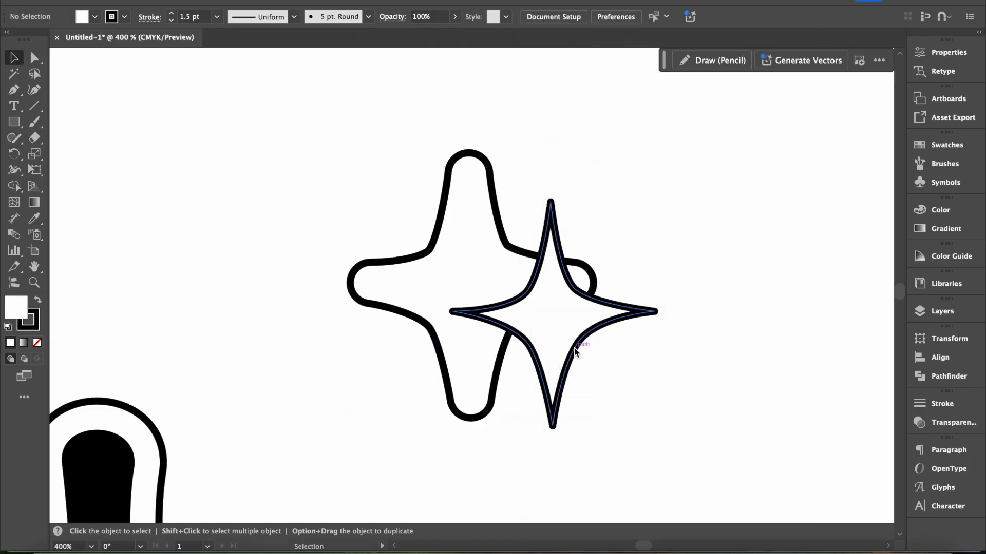
# Align the sparkle and its offset shape to each other's horizontal and vertical centers.
pyautogui.moveTo(640, 401); pyautogui.dragTo(466, 257)
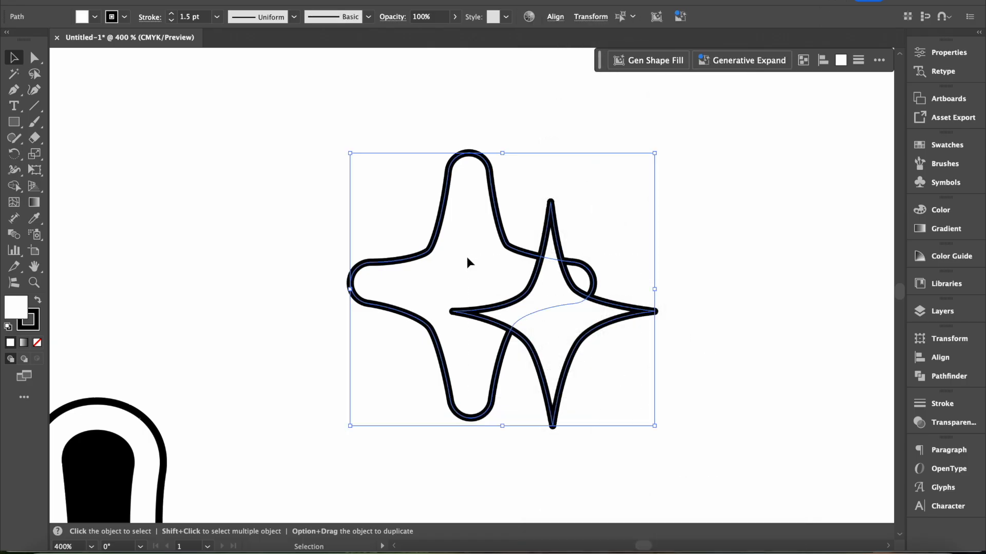
pyautogui.click(555, 17)
pyautogui.click(435, 54)
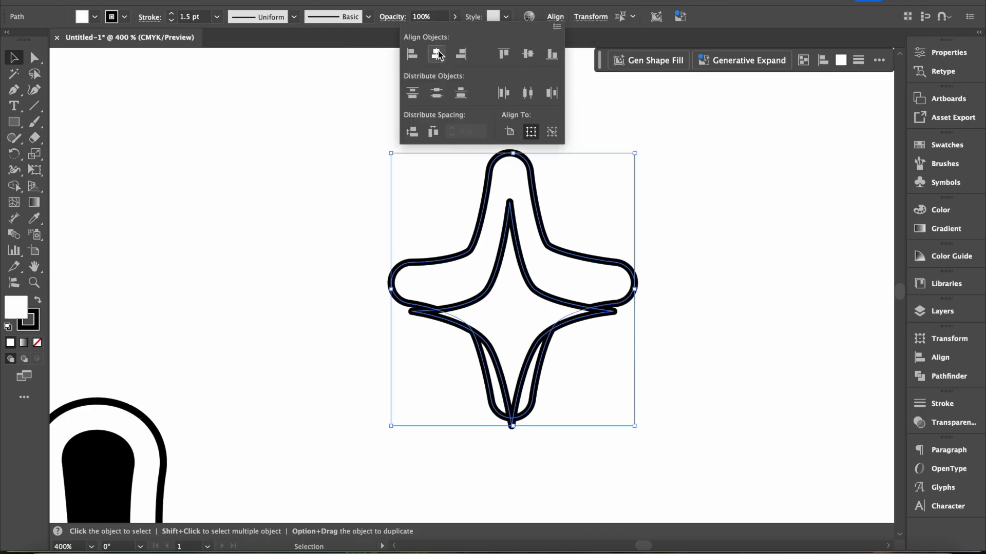
pyautogui.click(527, 54)
pyautogui.click(713, 322)
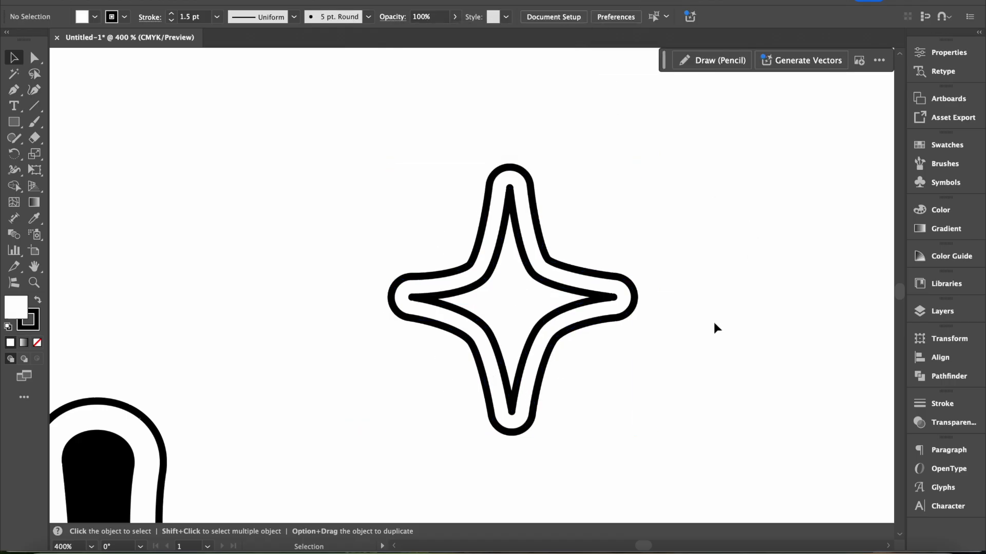
# Try to shrink the sparkle and its offset shape together with their strokes still live, and undo the resize.
pyautogui.hotkey('ctrl', '-')
pyautogui.hotkey('ctrl', '-')
pyautogui.hotkey('ctrl', '-')
pyautogui.hotkey('ctrl', '-')
pyautogui.hotkey('ctrl', '-')
pyautogui.moveTo(503, 315); pyautogui.dragTo(469, 279)
pyautogui.moveTo(501, 312); pyautogui.dragTo(485, 294)
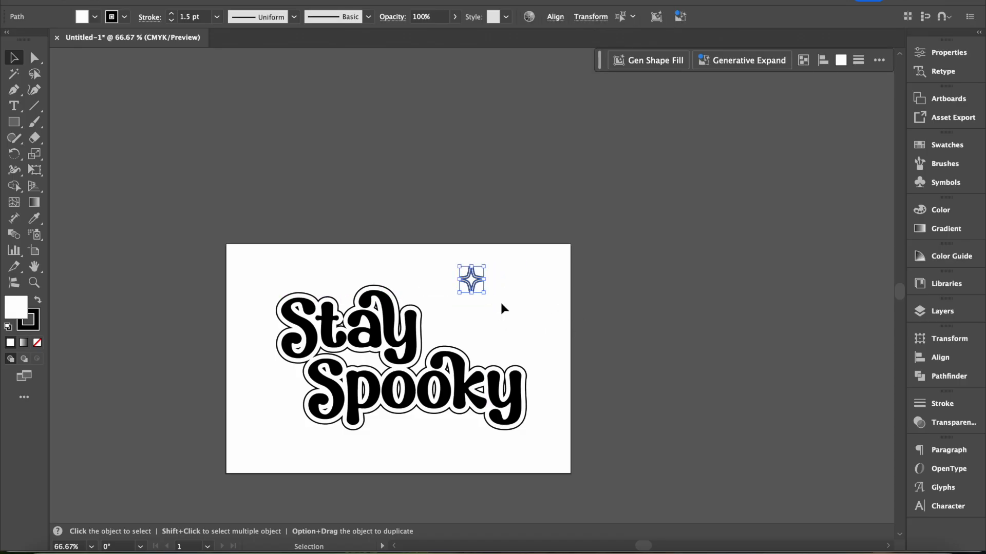
pyautogui.click(501, 307)
pyautogui.hotkey('ctrl', '+')
pyautogui.hotkey('ctrl', '+')
pyautogui.hotkey('ctrl', '+')
pyautogui.hotkey('ctrl', '+')
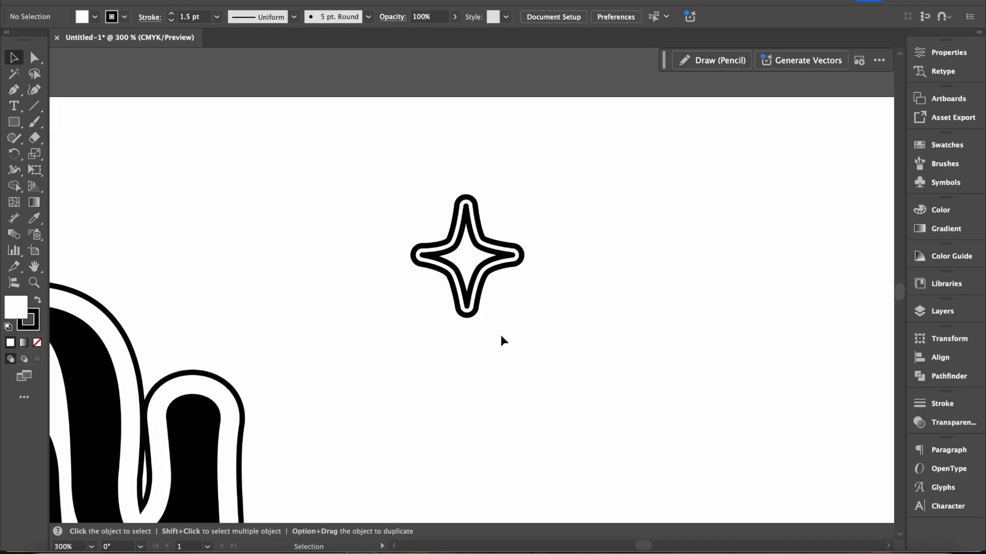
pyautogui.hotkey('ctrl', 'z')
pyautogui.click(628, 356)
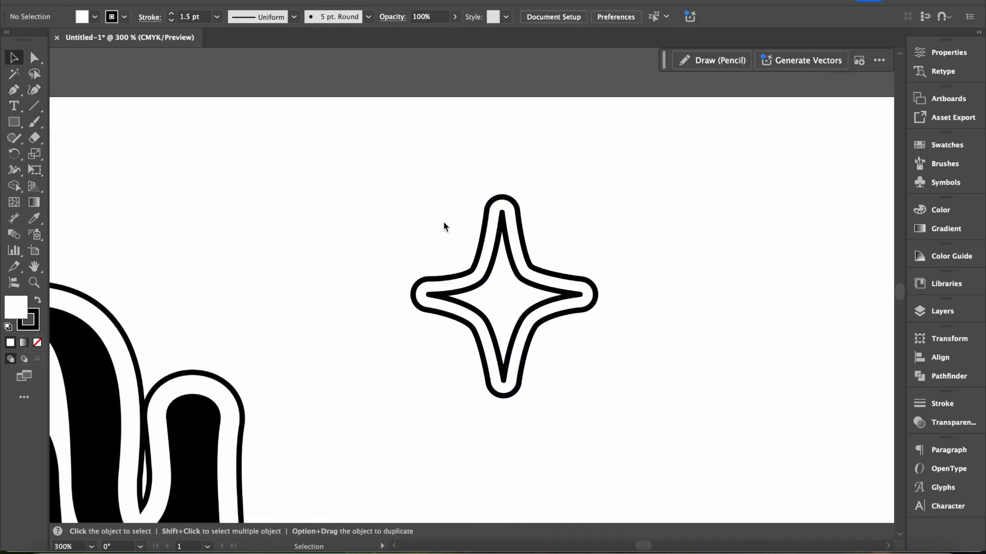
# Apply Outline Stroke to the sparkle and its offset shape.
pyautogui.moveTo(443, 221); pyautogui.dragTo(570, 360)
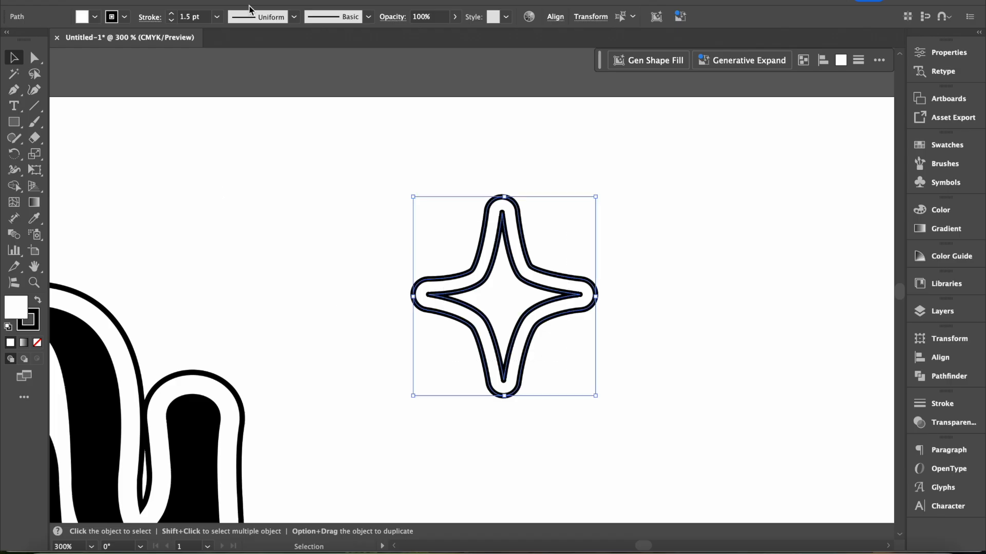
pyautogui.click(160, 1)
pyautogui.moveTo(207, 354)
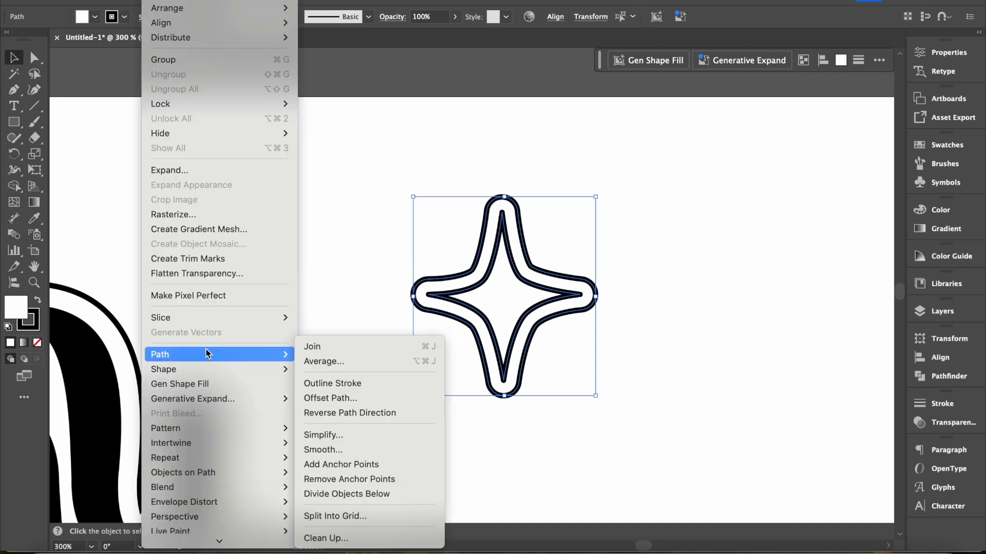
pyautogui.click(340, 383)
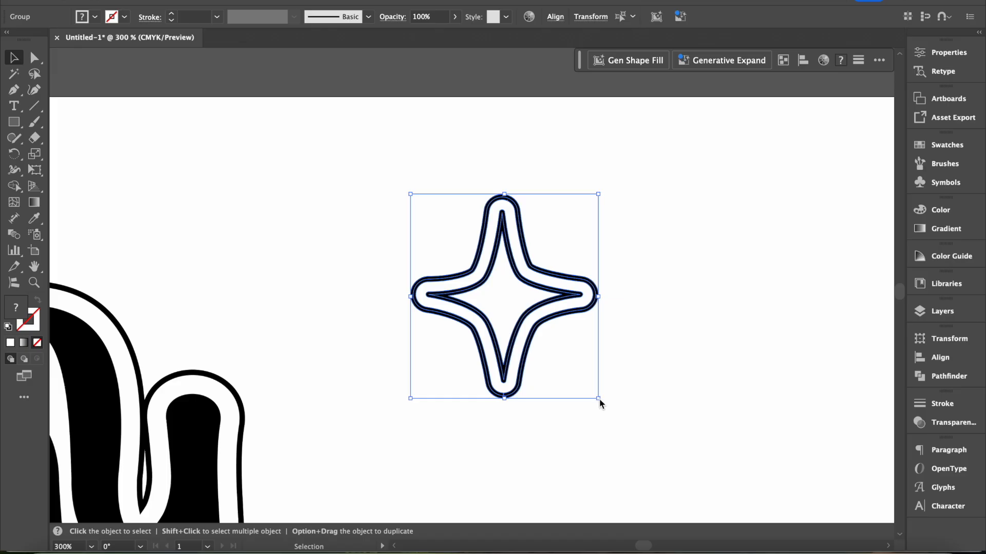
# Try to shrink the outlined sparkle pair proportionally, and undo both the resize and the stroke outlining.
pyautogui.moveTo(602, 400); pyautogui.dragTo(522, 378)
pyautogui.press('super+minus')
pyautogui.press('super+minus')
pyautogui.press('a')
pyautogui.press('super+minus')
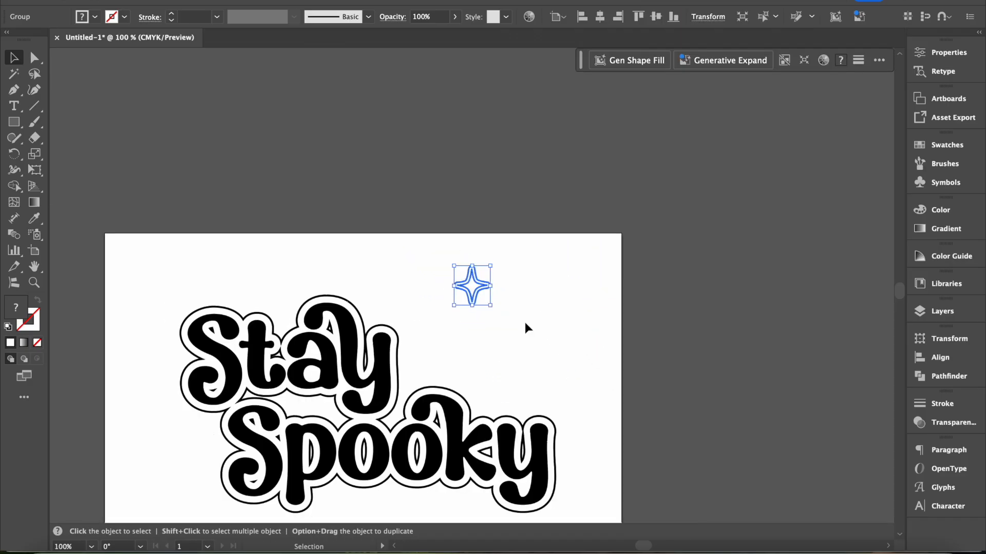
pyautogui.press('v')
pyautogui.click(524, 319)
pyautogui.click(486, 284)
pyautogui.press('super+z')
pyautogui.press('super+z')
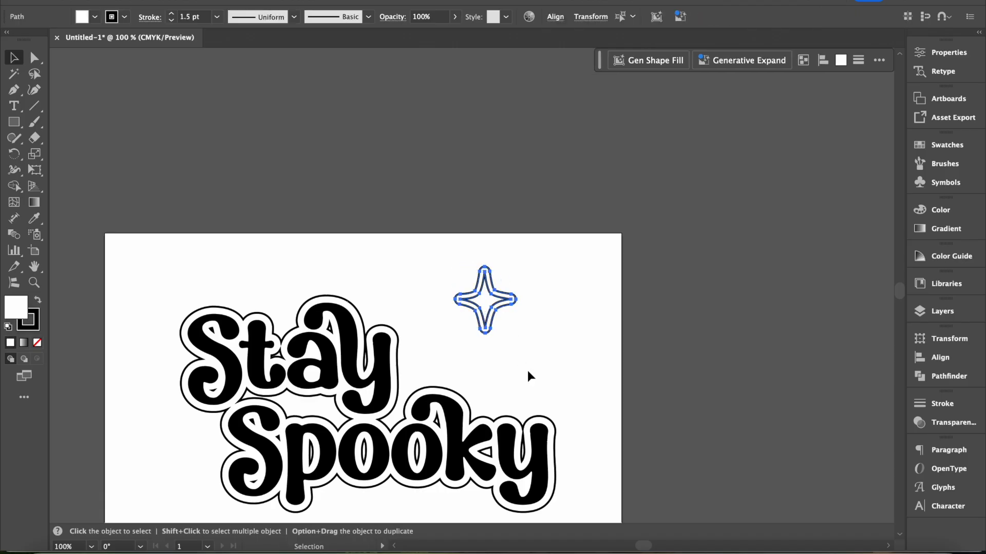
# Duplicate the sparkle and its offset shape to the artboard's right edge, and select the original pair.
pyautogui.click(528, 362)
pyautogui.moveTo(529, 359); pyautogui.dragTo(594, 277)
pyautogui.press('v')
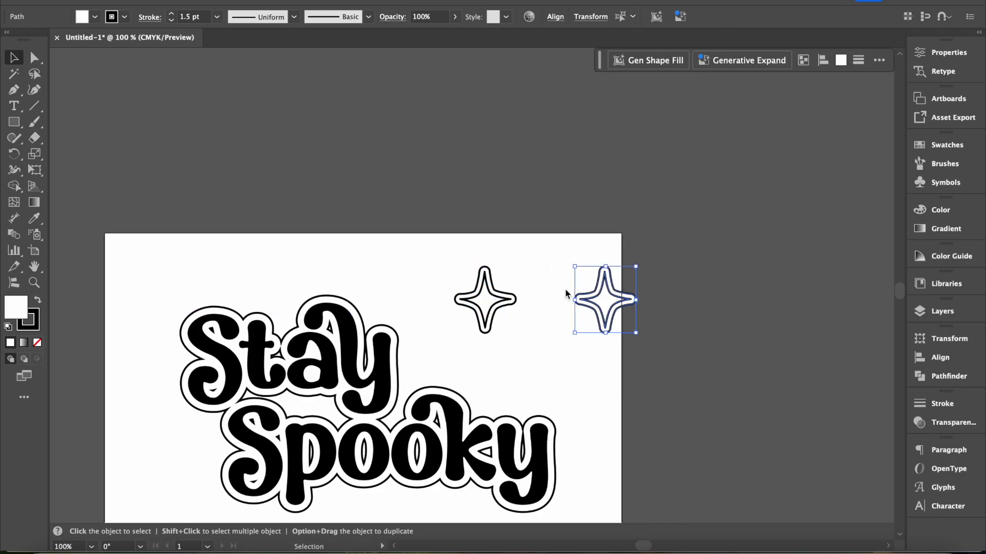
pyautogui.moveTo(456, 260); pyautogui.dragTo(514, 352)
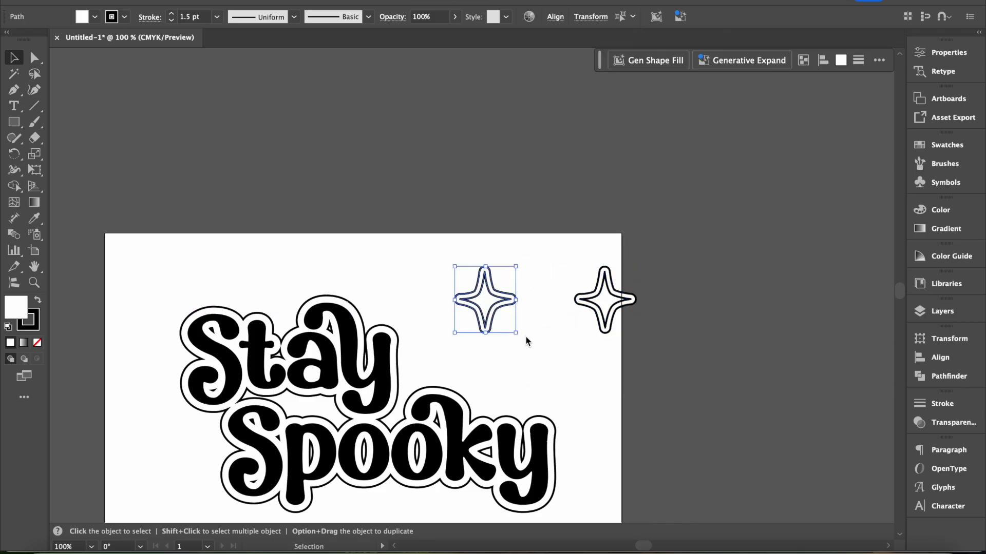
pyautogui.click(158, 0)
pyautogui.moveTo(229, 371)
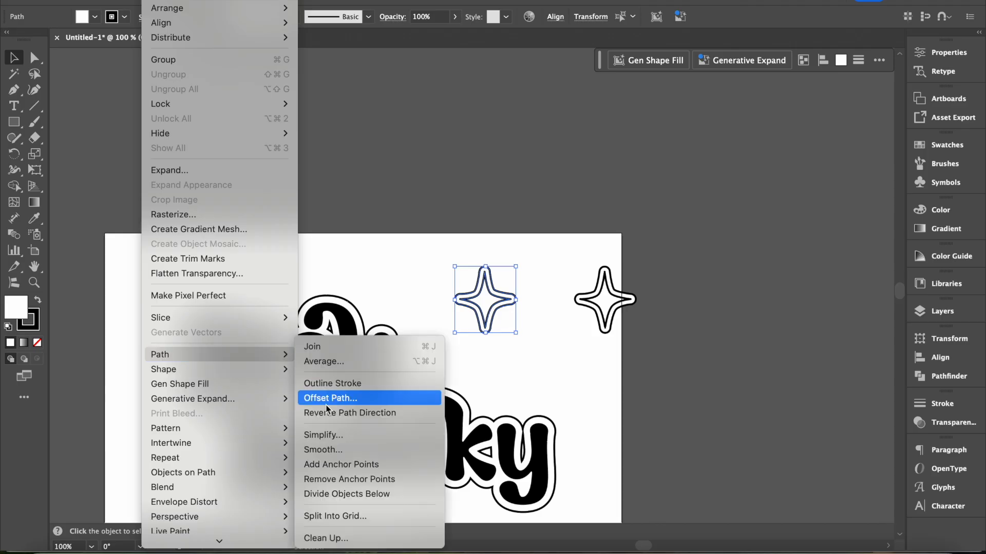
pyautogui.click(327, 403)
pyautogui.click(626, 219)
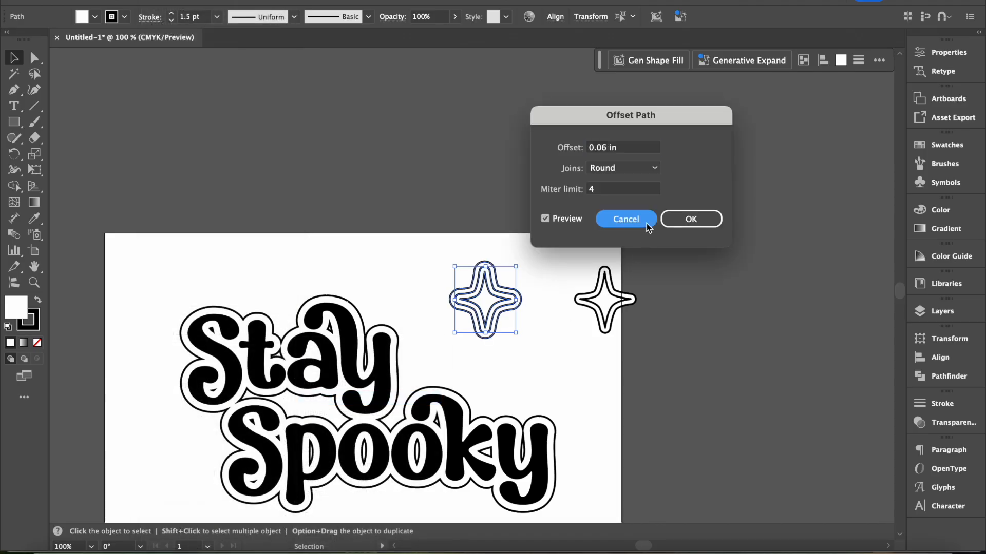
# Outline the strokes of the original sparkle and its offset shape, group them, and scale the group proportionally to about half size.
pyautogui.click(156, 1)
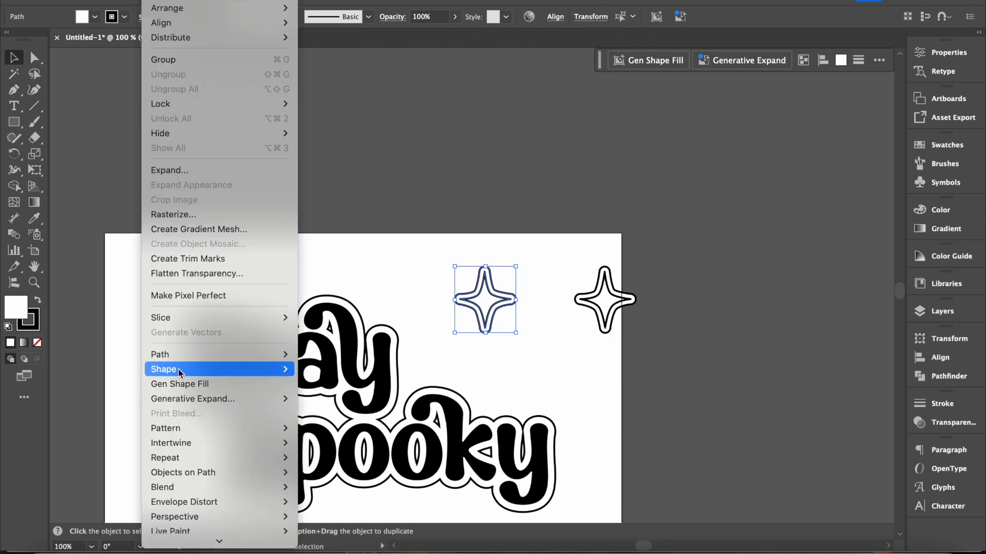
pyautogui.moveTo(182, 360)
pyautogui.click(329, 384)
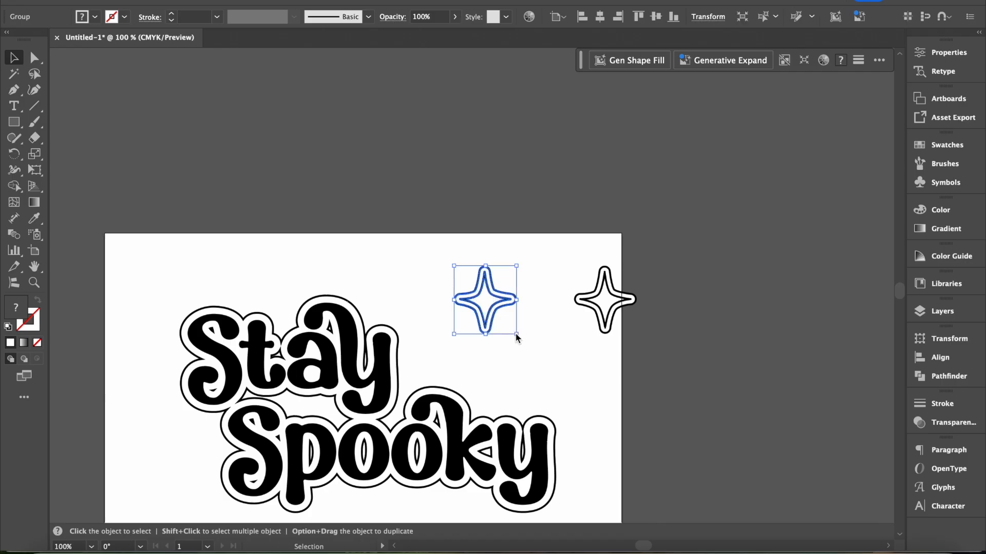
pyautogui.scroll(1, 516, 337)
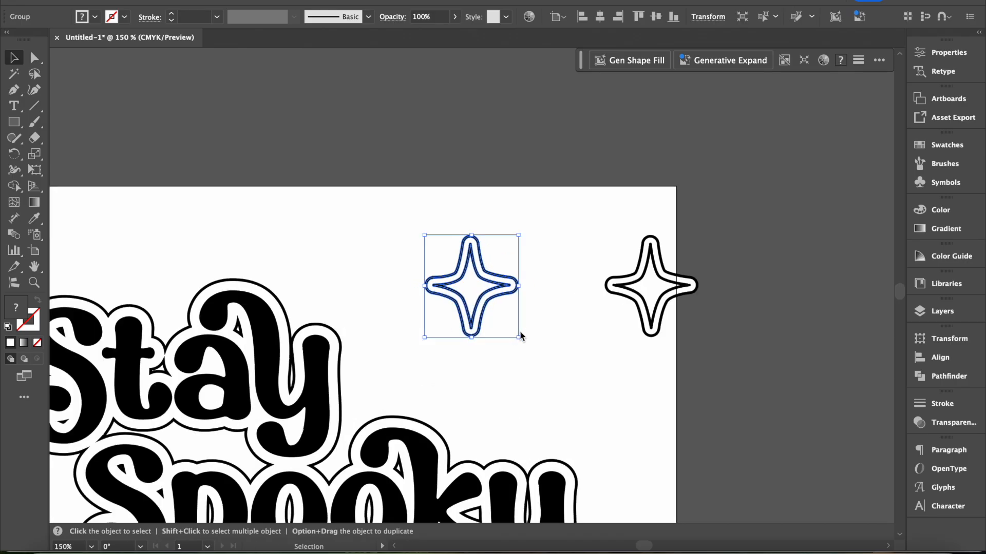
pyautogui.moveTo(521, 339); pyautogui.dragTo(475, 286)
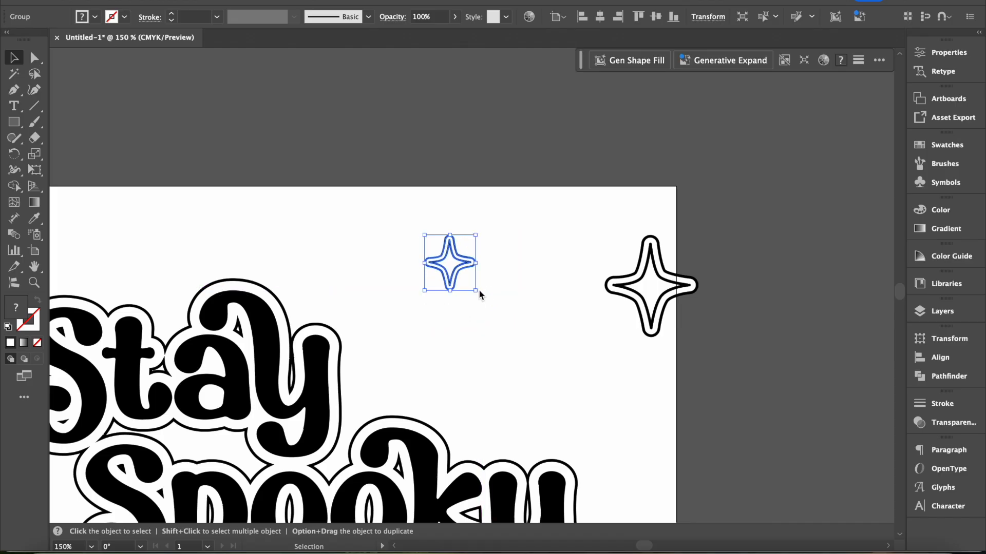
# Move the shrunken sparkle group down beside the end of the word "Stay" and deselect it.
pyautogui.rightClick(458, 280)
pyautogui.click(447, 346)
pyautogui.click(429, 312)
pyautogui.moveTo(456, 275); pyautogui.dragTo(409, 339)
pyautogui.click(552, 369)
# Move the large duplicate sparkle with its offset shape fully inside the artboard's upper-right corner.
pyautogui.moveTo(576, 240); pyautogui.dragTo(729, 351)
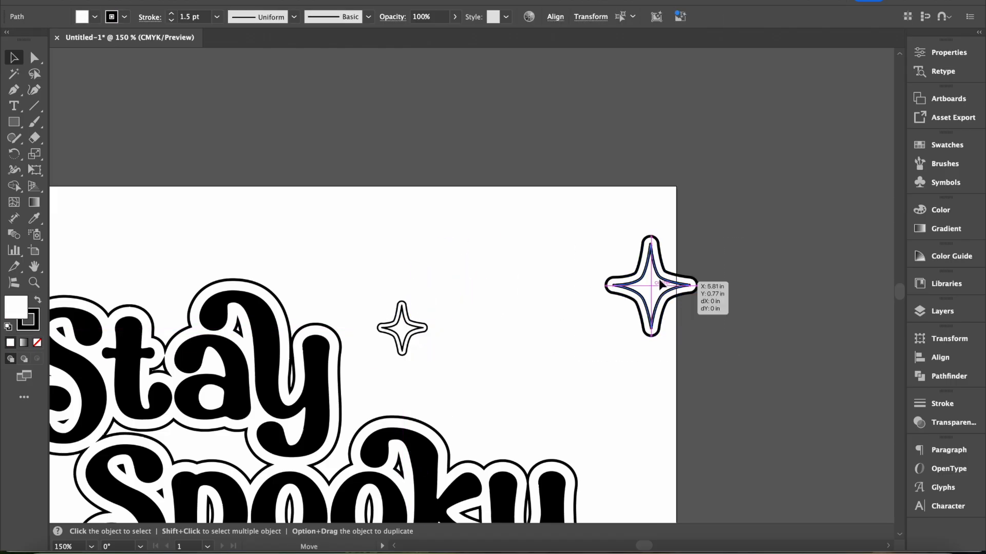
pyautogui.moveTo(670, 285); pyautogui.dragTo(572, 255)
pyautogui.click(636, 245)
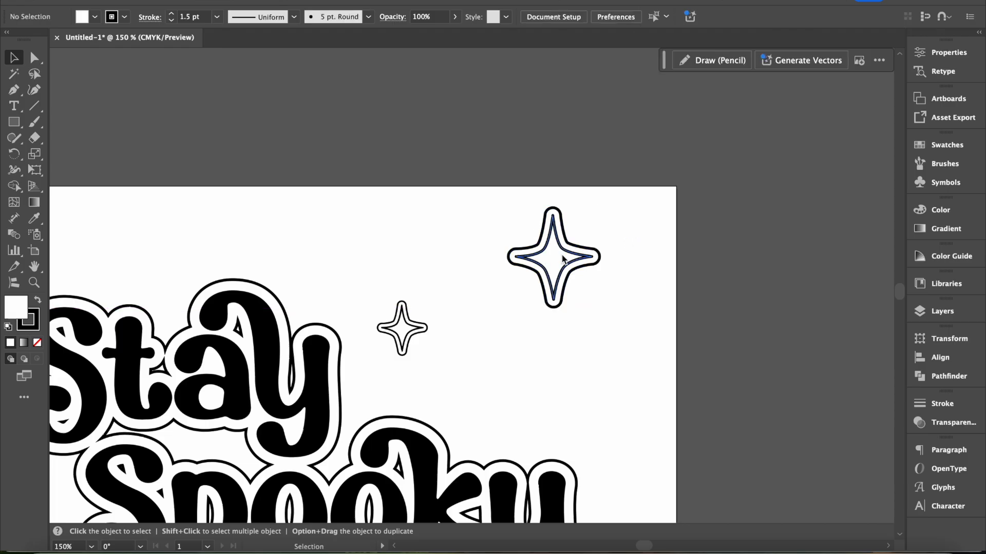
# Give the large sparkle's inner shape a black fill by swapping fill and stroke, and set its stroke to None.
pyautogui.click(562, 259)
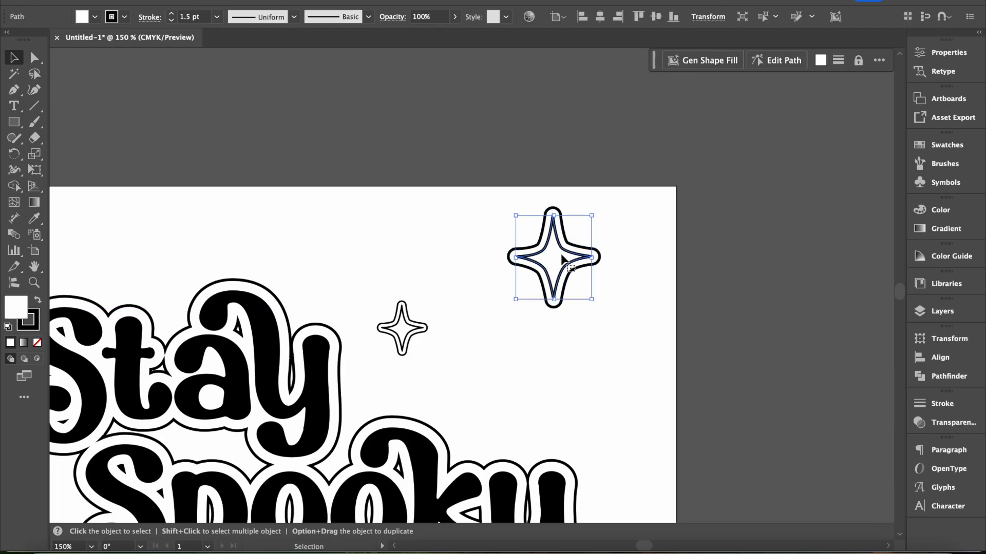
pyautogui.click(38, 300)
pyautogui.click(37, 342)
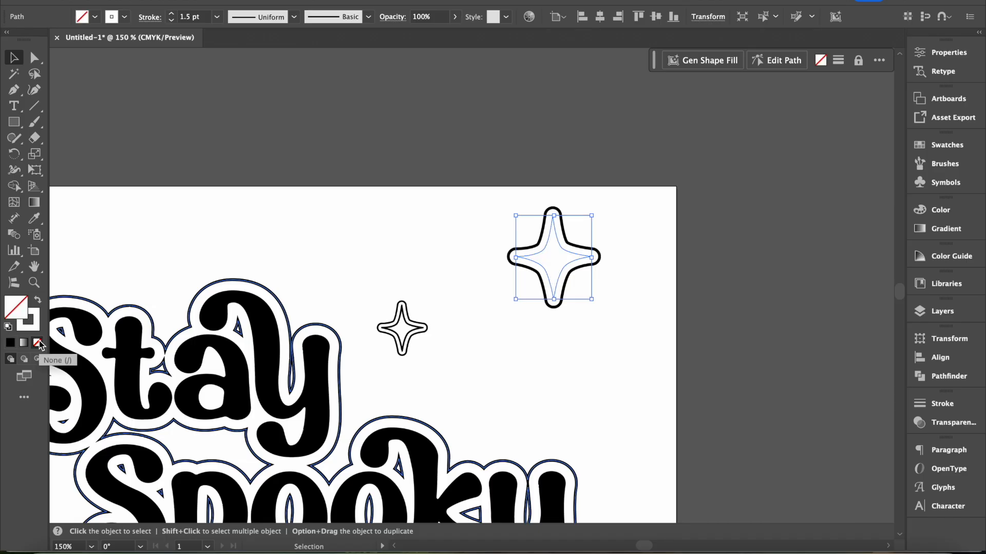
pyautogui.hotkey('ctrl', 'z')
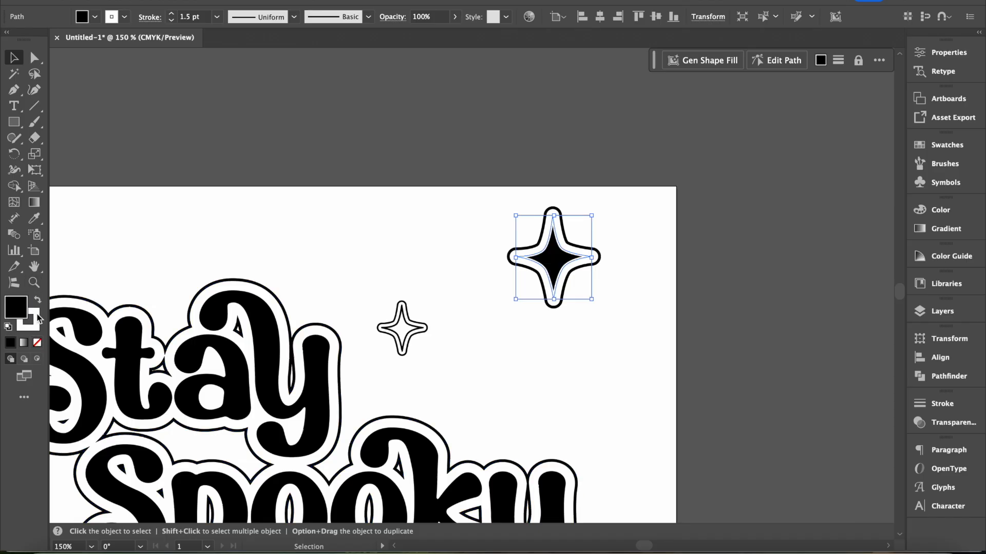
pyautogui.click(39, 318)
pyautogui.click(38, 343)
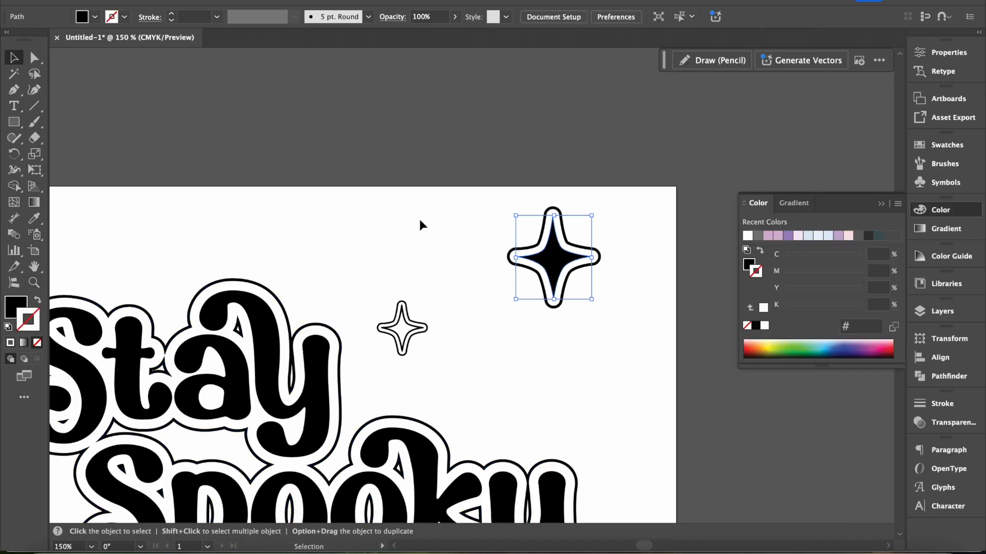
# Round the four sharp tips of the black inner sparkle slightly, with a corner radius of about 0.0022 in.
pyautogui.click(546, 245)
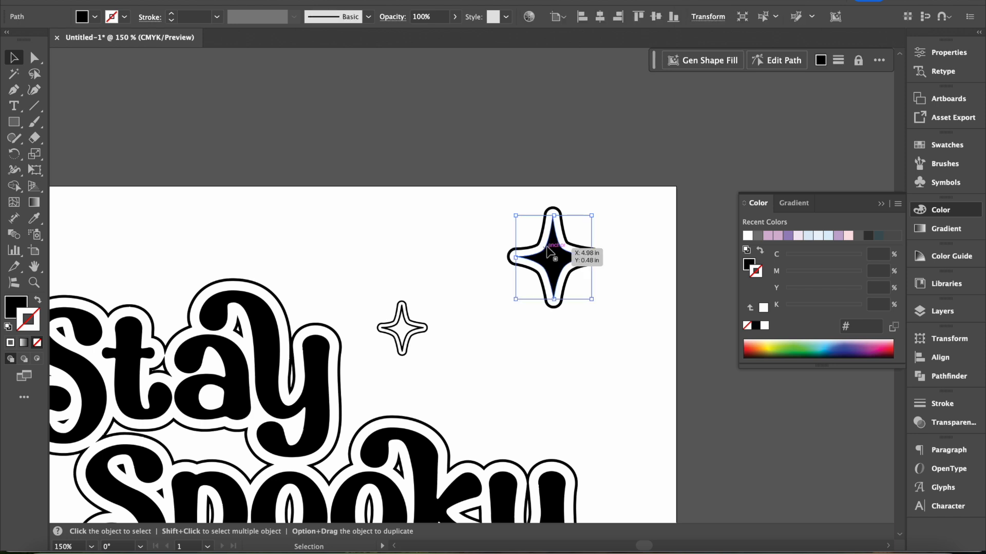
pyautogui.hotkey('ctrl', '+')
pyautogui.hotkey('ctrl', '+')
pyautogui.hotkey('ctrl', '+')
pyautogui.hotkey('ctrl', '+')
pyautogui.hotkey('ctrl', '+')
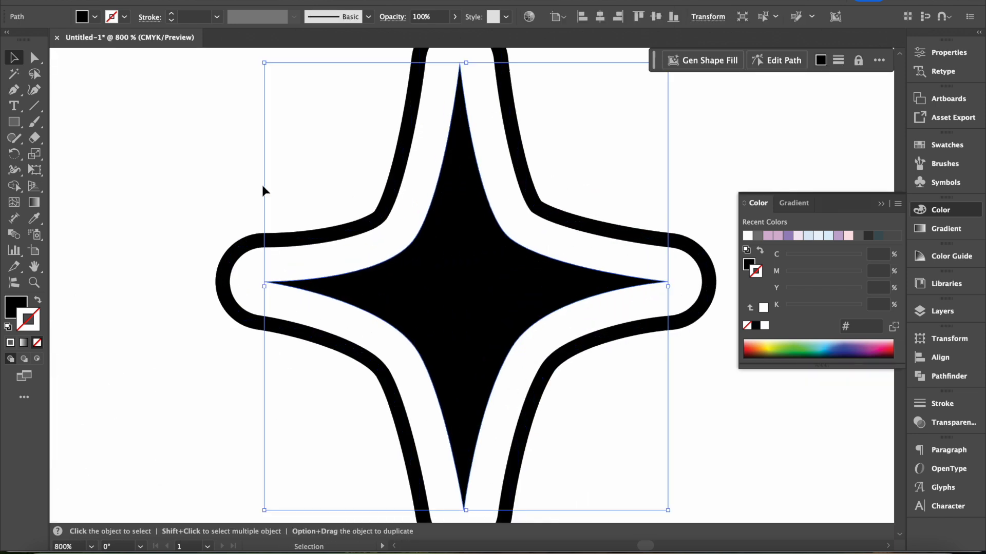
pyautogui.click(34, 57)
pyautogui.click(285, 240)
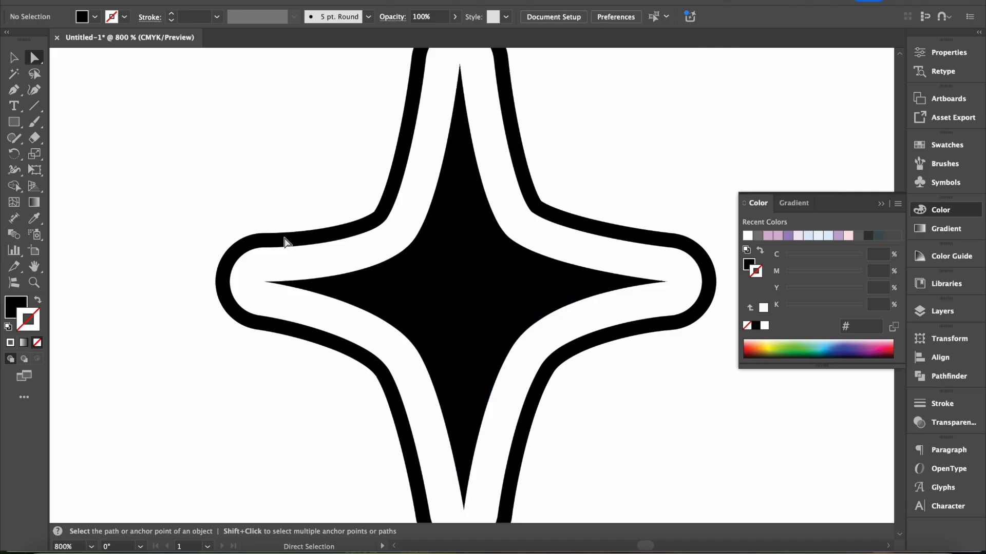
pyautogui.click(326, 285)
pyautogui.hotkey('ctrl', '+')
pyautogui.hotkey('ctrl', '+')
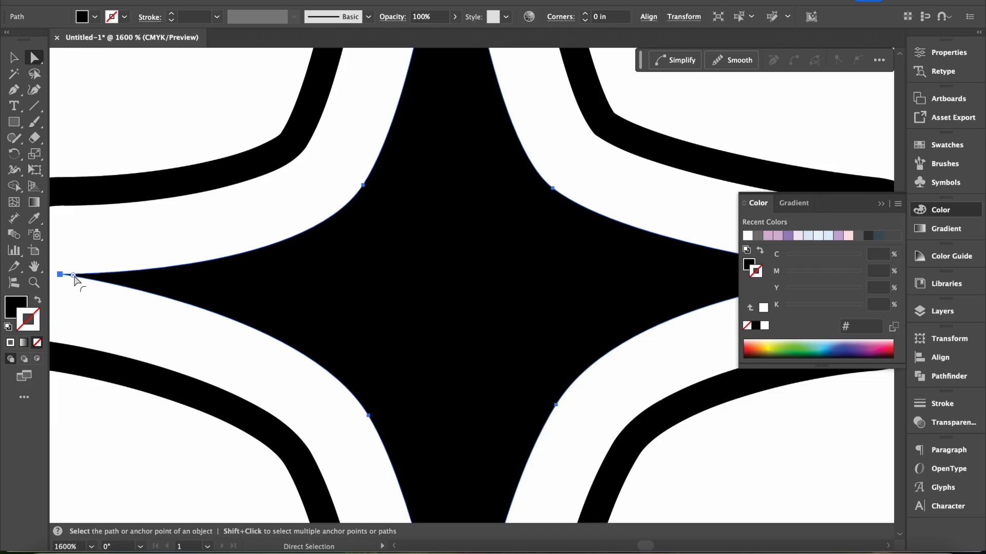
pyautogui.moveTo(75, 277); pyautogui.dragTo(92, 281)
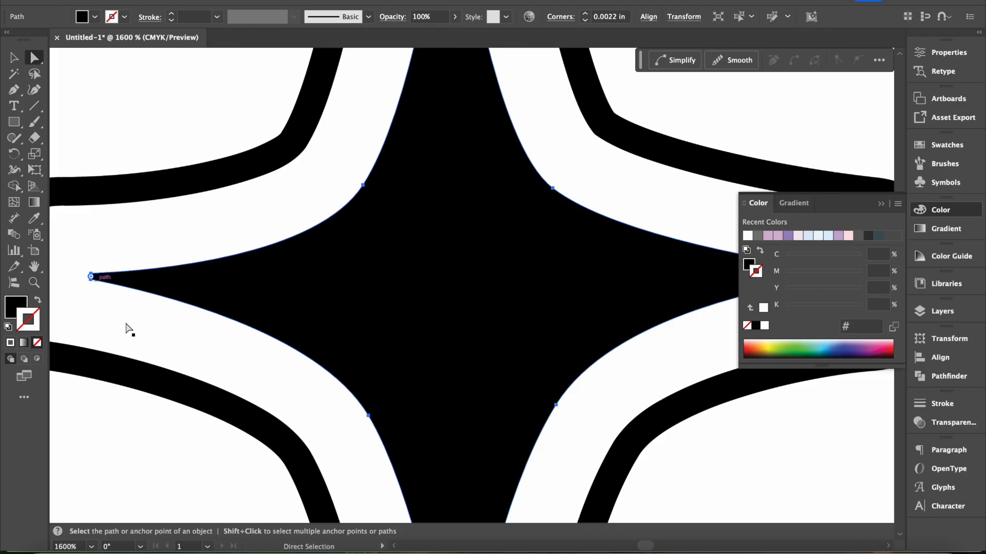
pyautogui.click(107, 439)
# Apply Outline Stroke to the large black sparkle together with its offset shape.
pyautogui.press('super+minus')
pyautogui.press('super+minus')
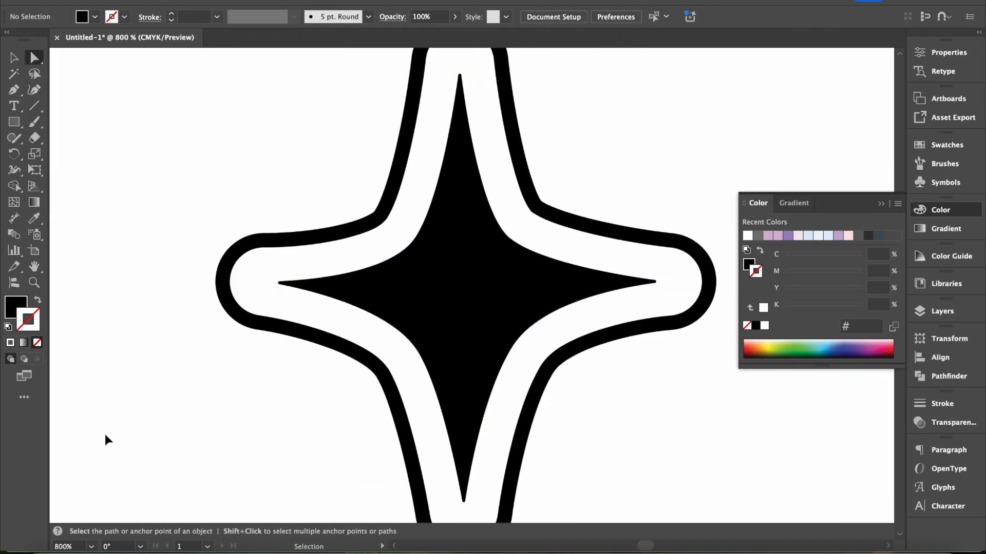
pyautogui.press('super+minus')
pyautogui.press('super+minus')
pyautogui.press('super+minus')
pyautogui.press('super+minus')
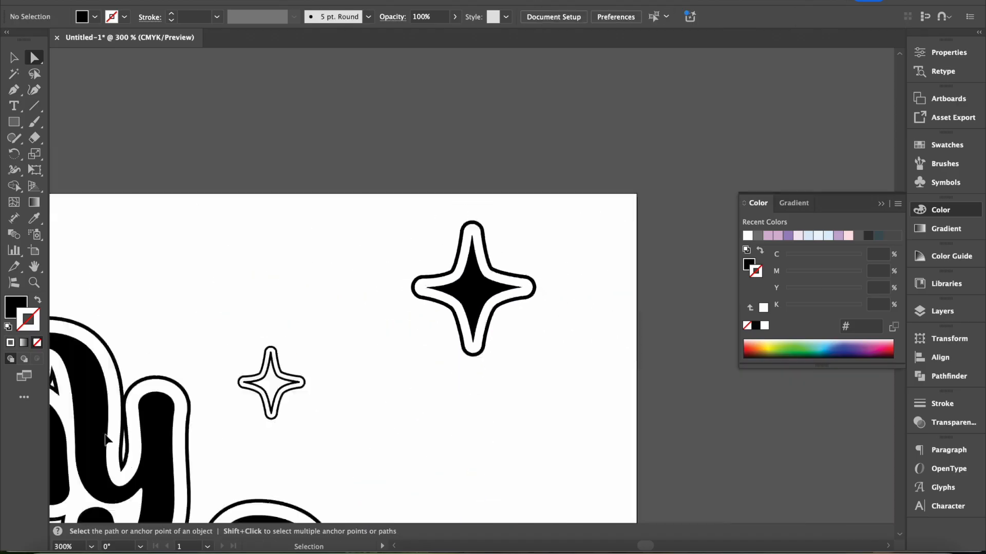
pyautogui.press('v')
pyautogui.moveTo(406, 236); pyautogui.dragTo(589, 384)
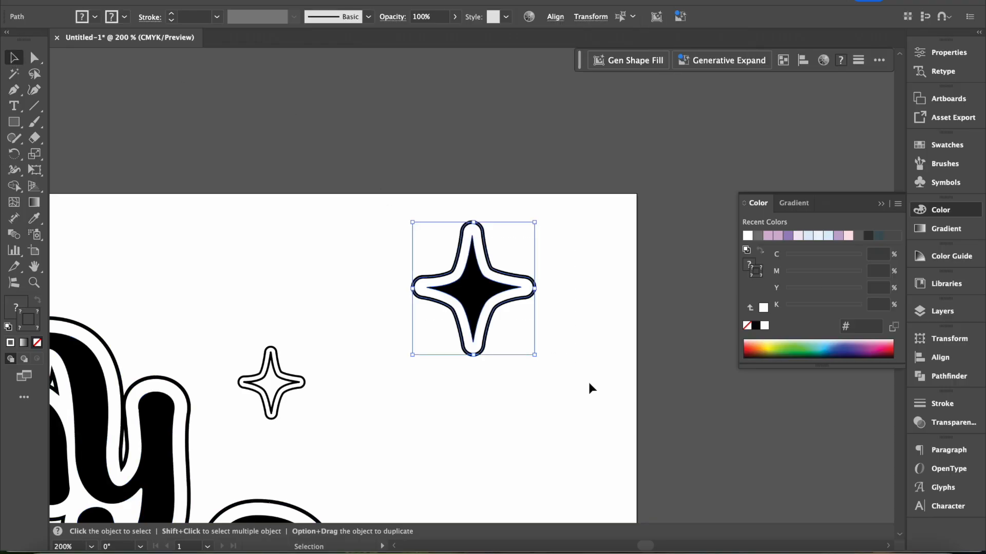
pyautogui.click(163, 1)
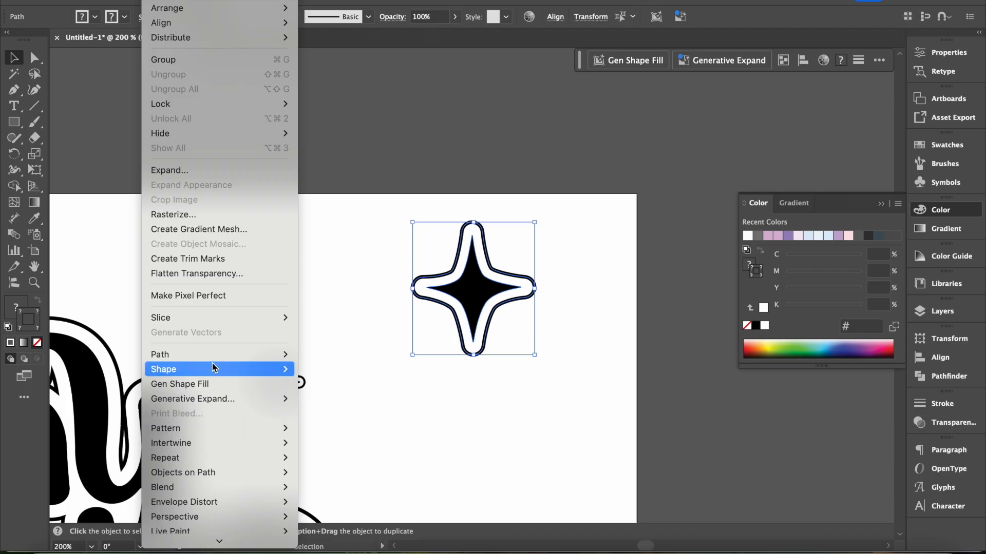
pyautogui.moveTo(211, 355)
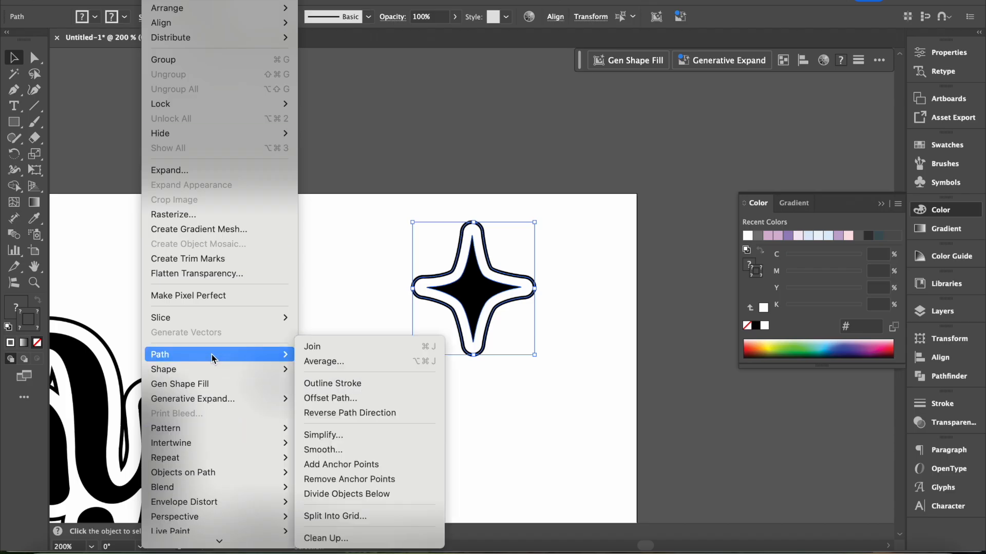
pyautogui.click(321, 386)
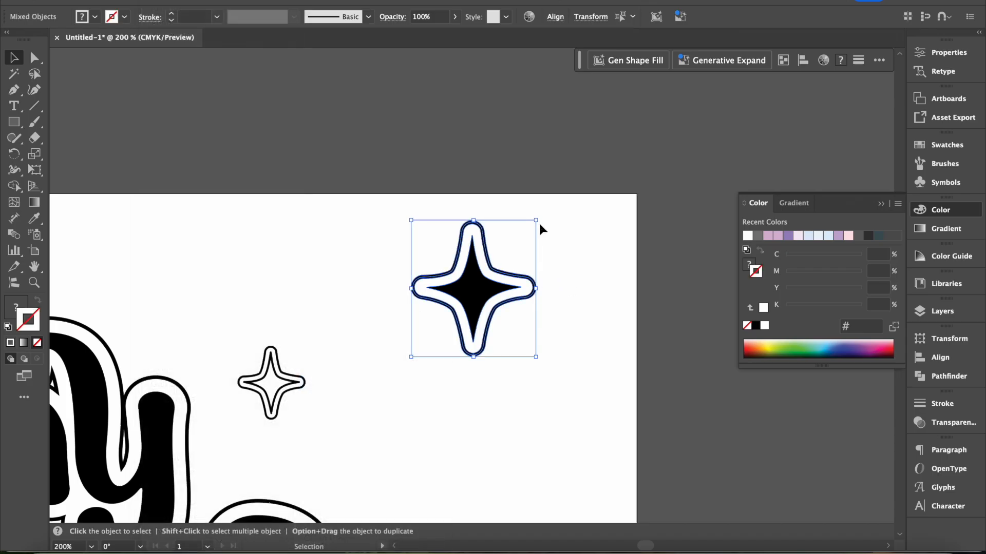
# Group the black sparkle with its outlined offset shape and scale the group down to about a quarter of its size.
pyautogui.moveTo(571, 330); pyautogui.dragTo(486, 288)
pyautogui.press('super+g')
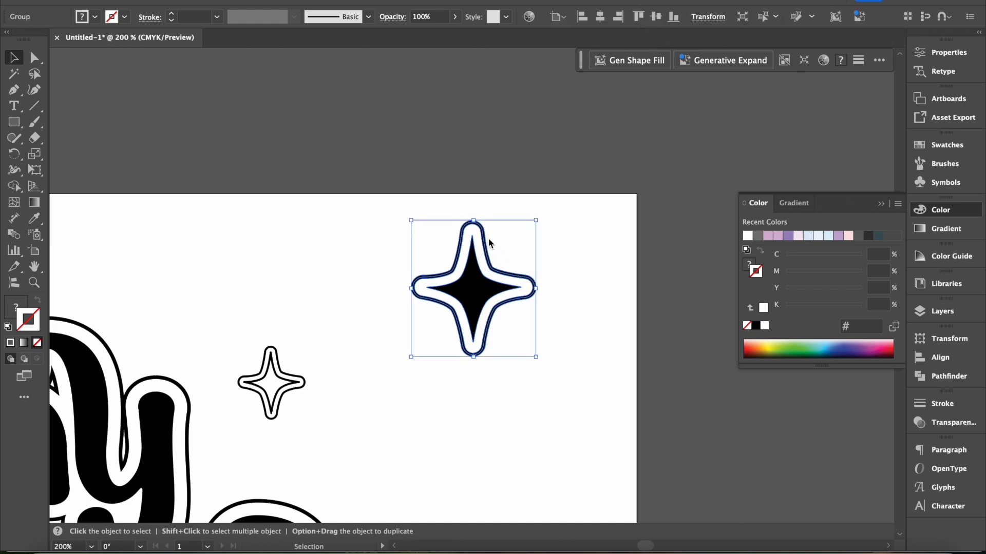
pyautogui.press('super+equal')
pyautogui.moveTo(566, 186); pyautogui.dragTo(427, 329)
pyautogui.press('super+1')
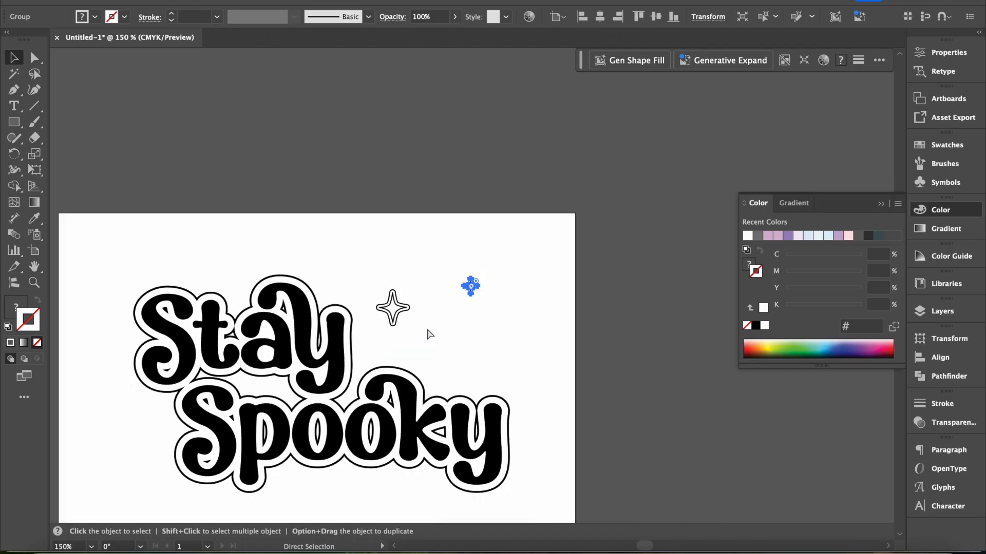
# Place the tiny black sparkle just above the "k" of "Spooky" and nudge the white sparkle slightly toward it.
pyautogui.click(427, 329)
pyautogui.moveTo(470, 288); pyautogui.dragTo(445, 348)
pyautogui.click(539, 342)
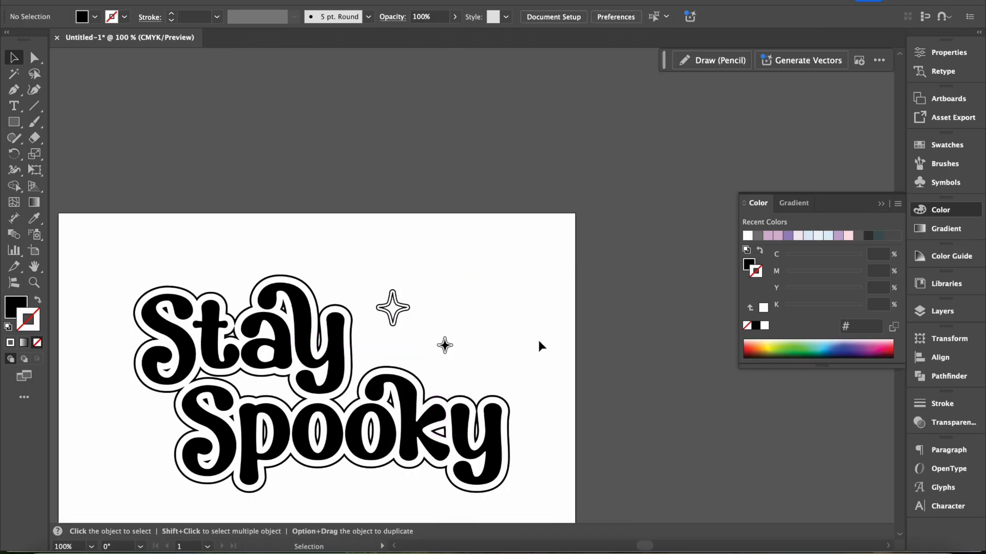
pyautogui.moveTo(405, 310); pyautogui.dragTo(413, 315)
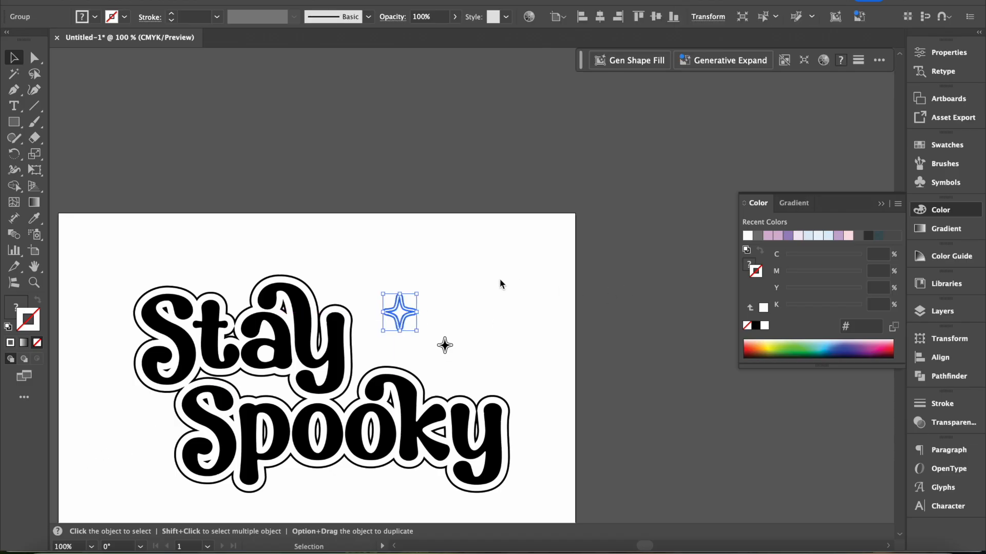
pyautogui.click(477, 290)
# Try to export the artboard as a PNG named "stay spooky test" with a transparent background, and cancel at the PNG options.
pyautogui.hotkey('ctrl', '-')
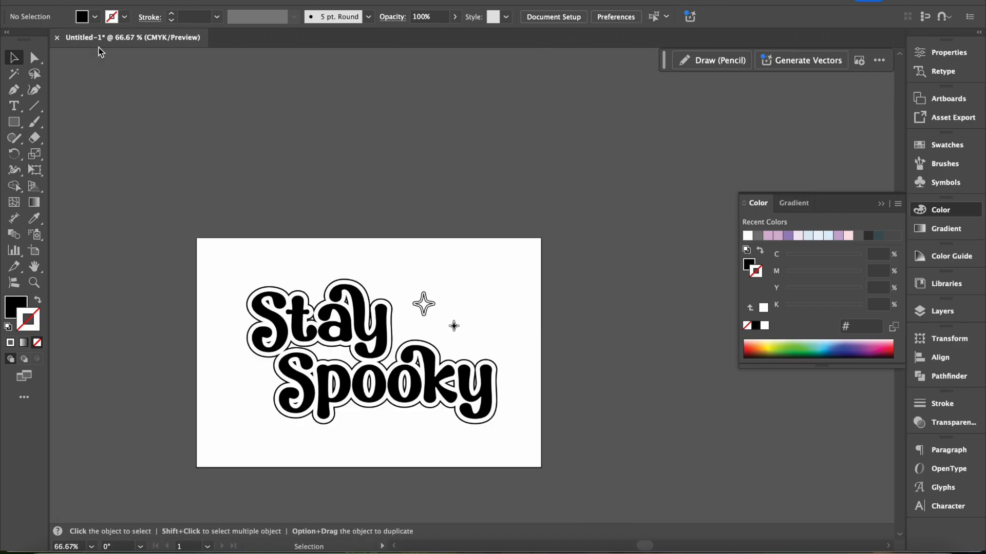
pyautogui.click(96, 0)
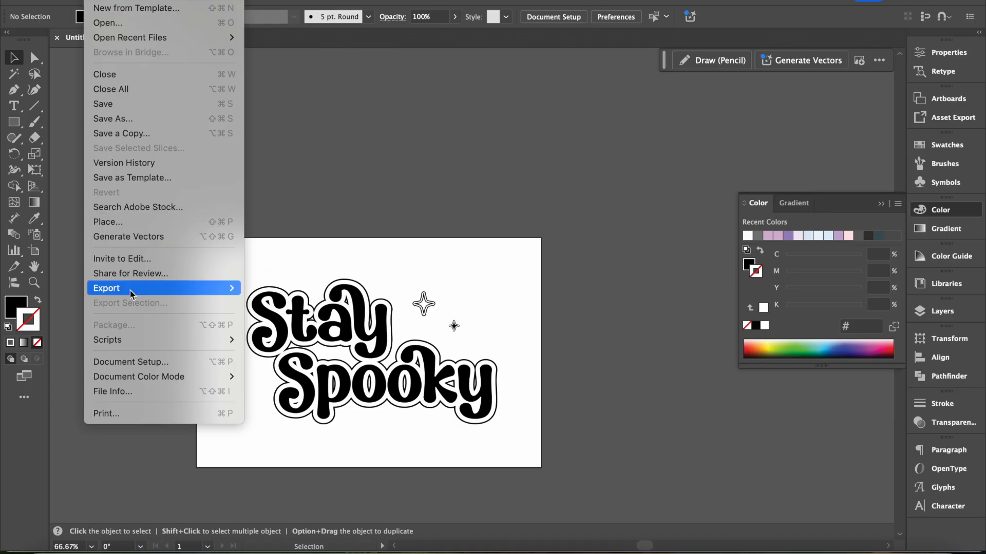
pyautogui.moveTo(131, 291)
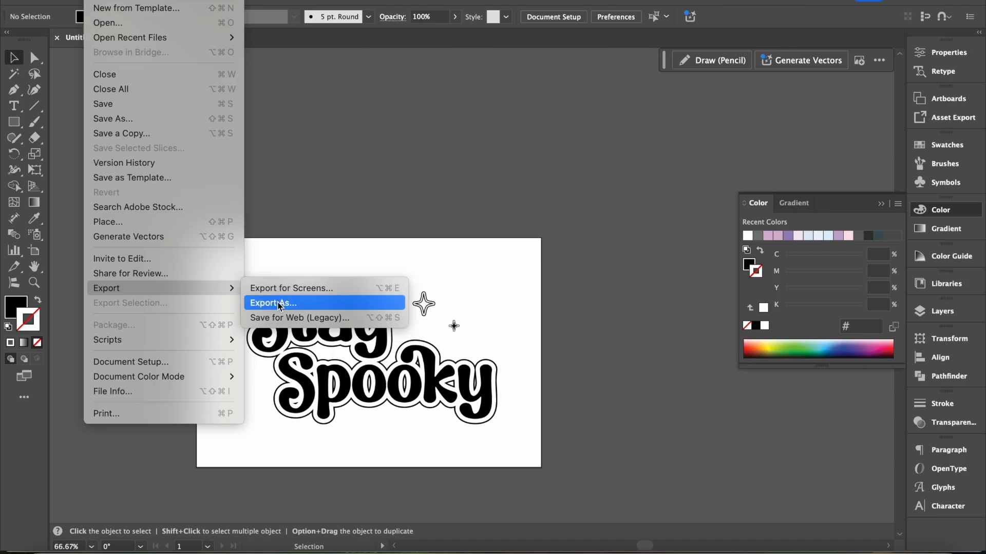
pyautogui.click(279, 304)
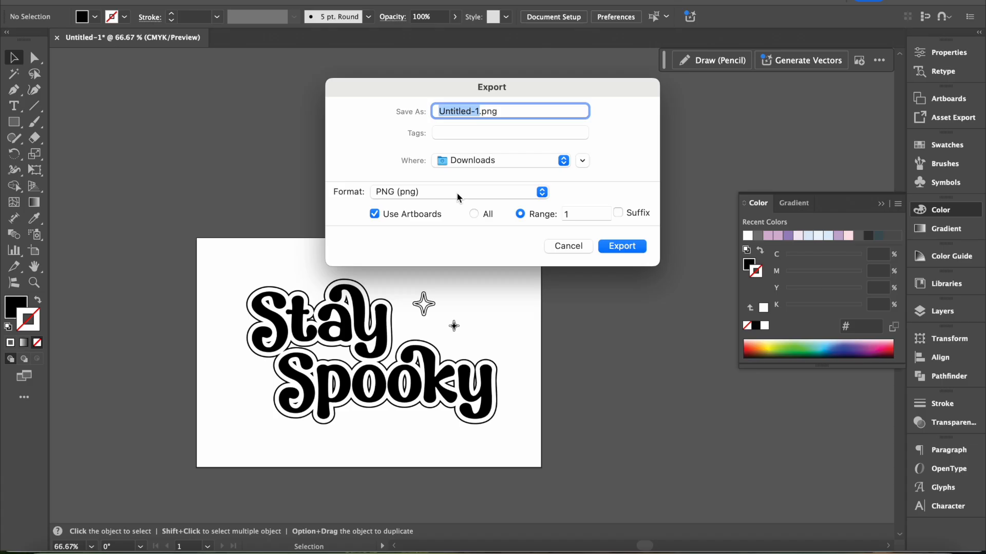
pyautogui.write('stay s')
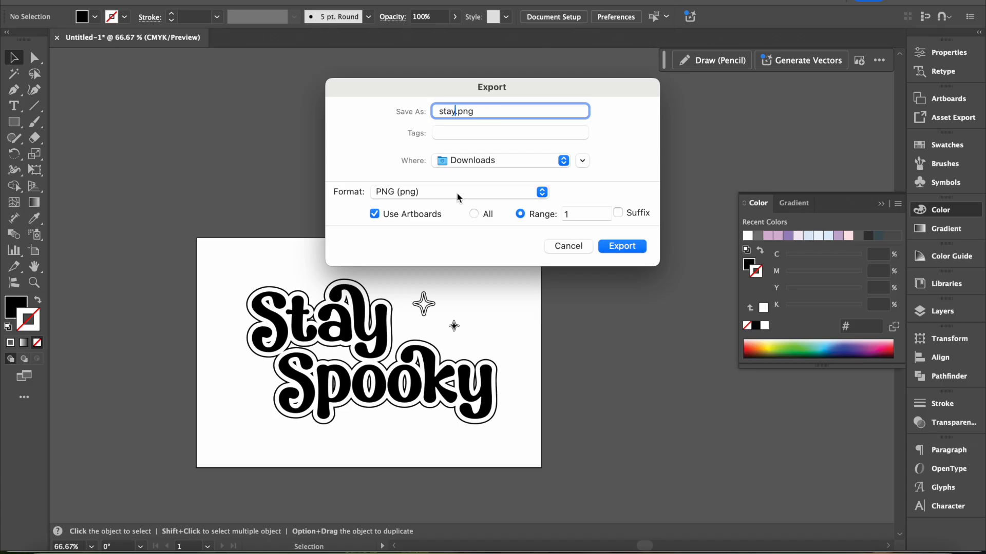
pyautogui.write('pooky test')
pyautogui.click(617, 249)
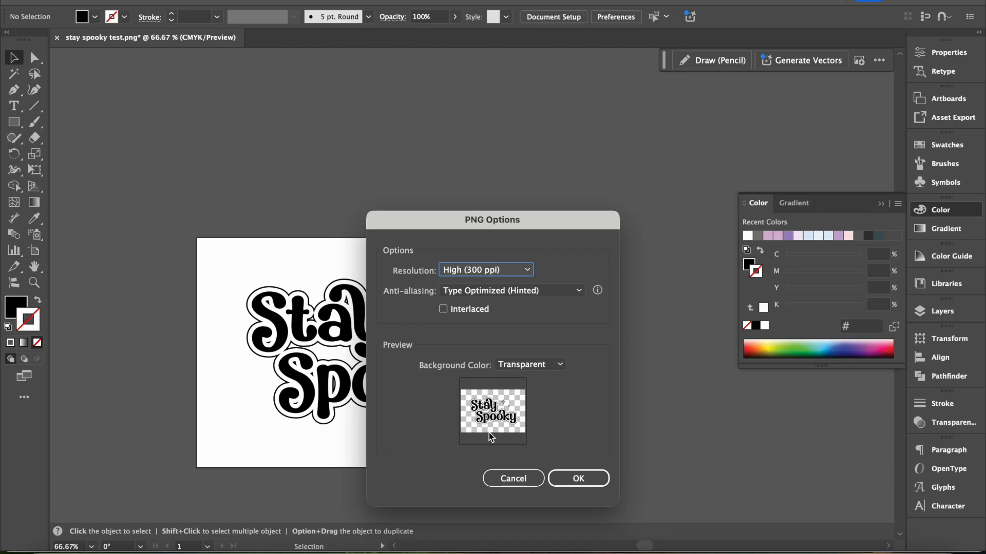
pyautogui.click(522, 363)
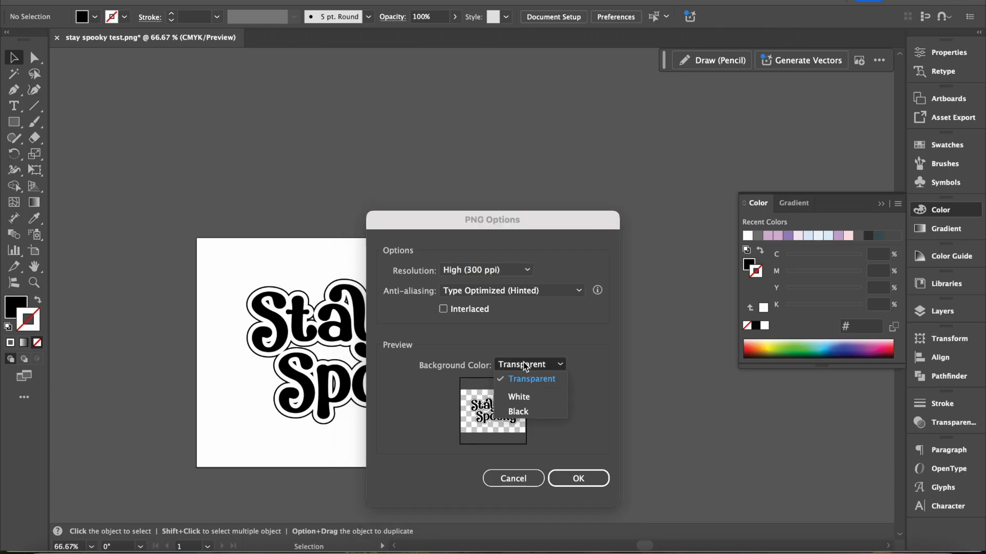
pyautogui.click(531, 379)
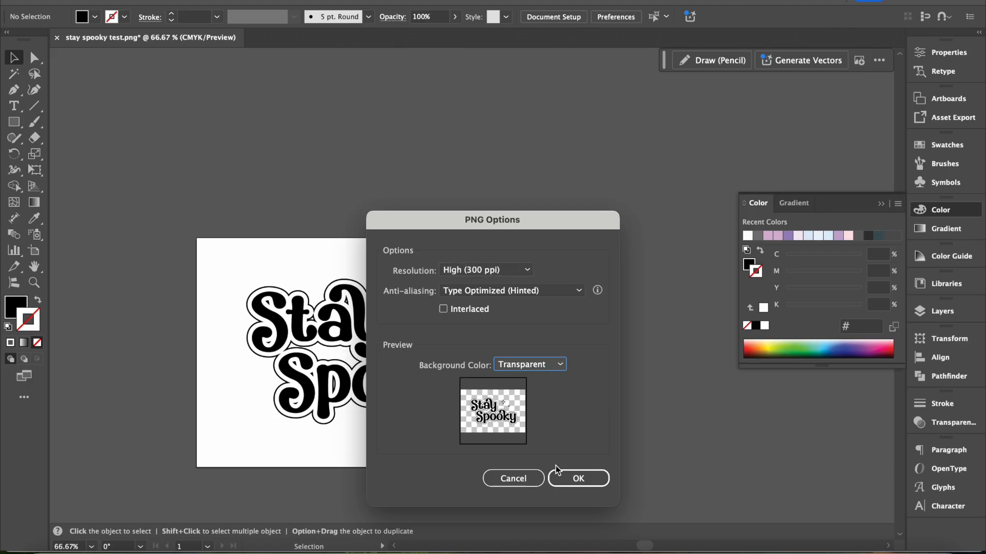
pyautogui.click(513, 483)
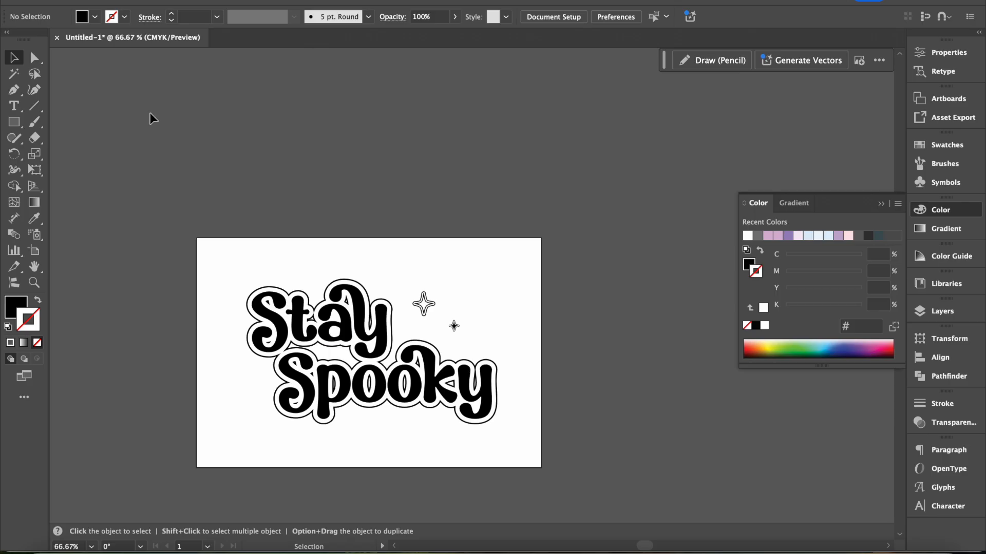
# Try to export the design as an SVG named "stay spooky test" in Downloads, and cancel the export.
pyautogui.click(95, 1)
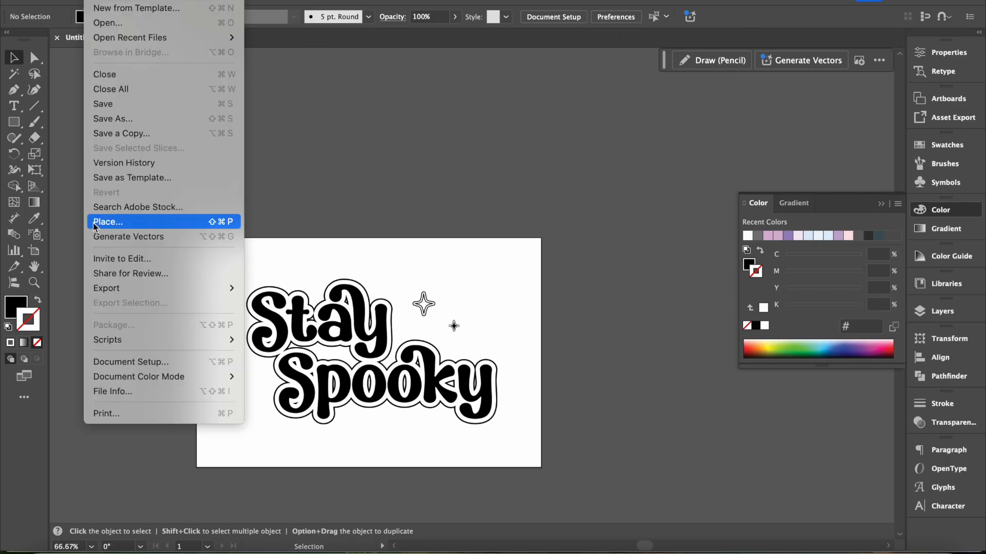
pyautogui.click(123, 293)
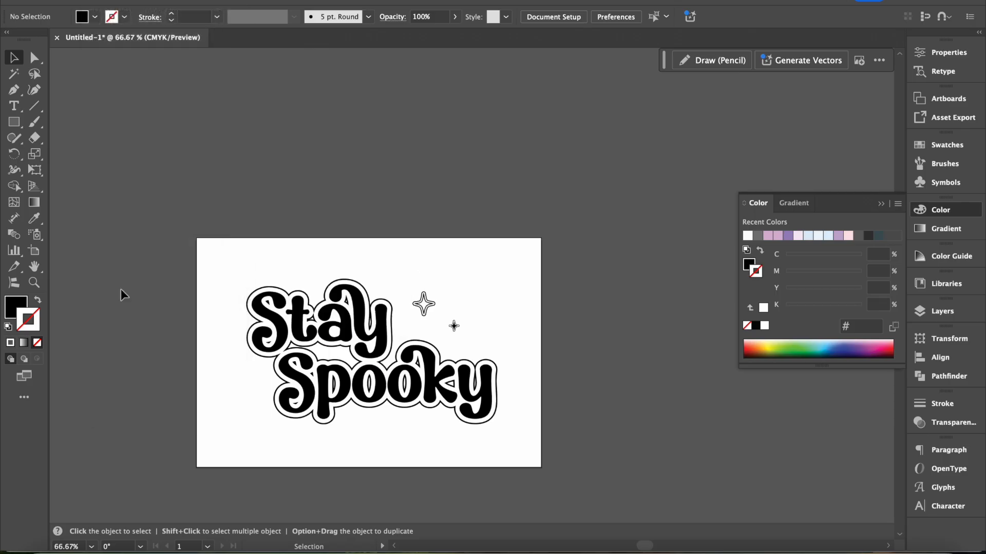
pyautogui.click(95, 1)
pyautogui.moveTo(147, 292)
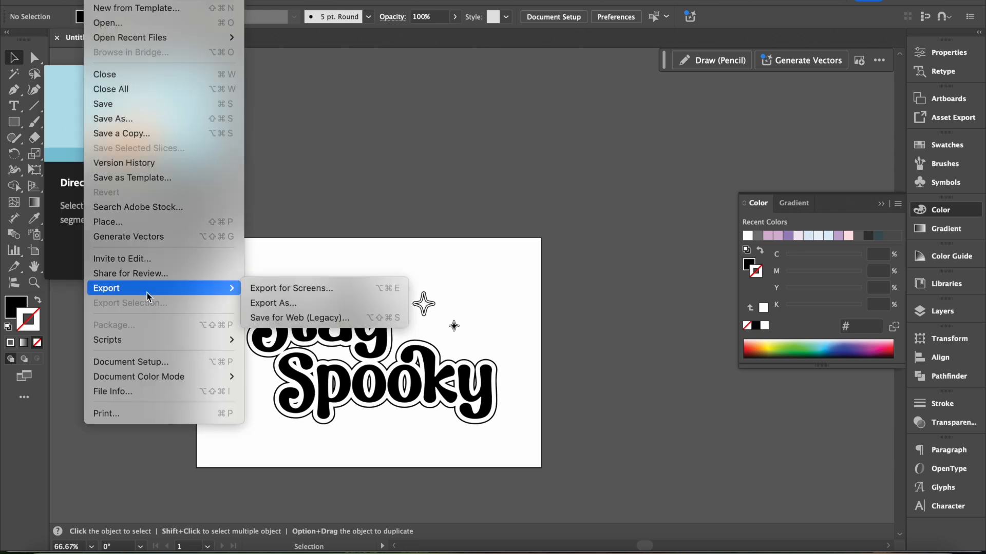
pyautogui.click(294, 308)
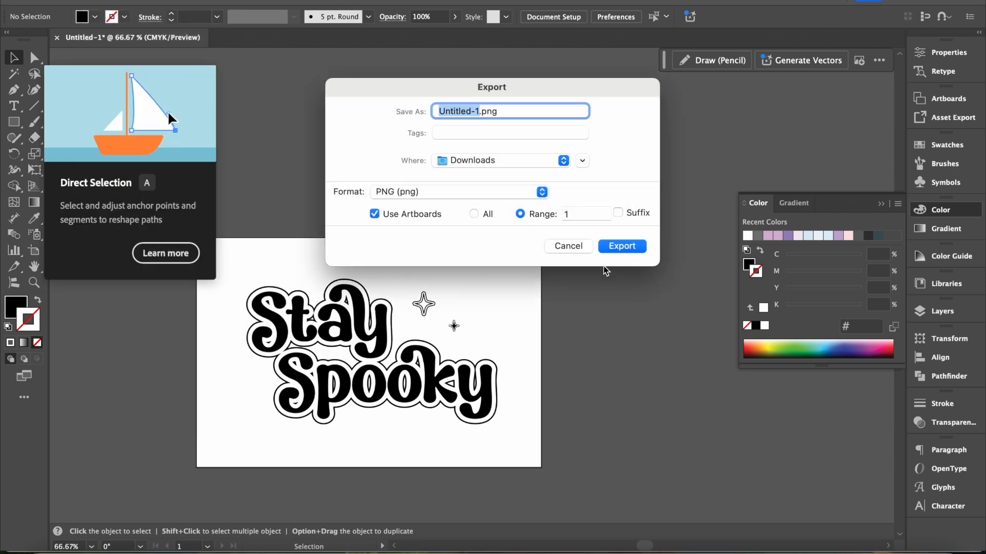
pyautogui.write('stay spp')
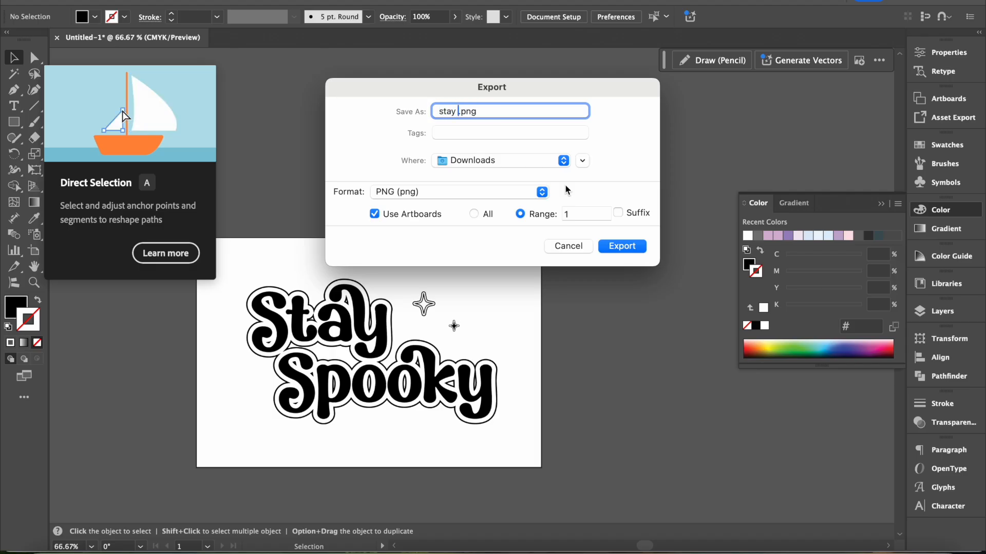
pyautogui.press('BackSpace')
pyautogui.write('ooky te')
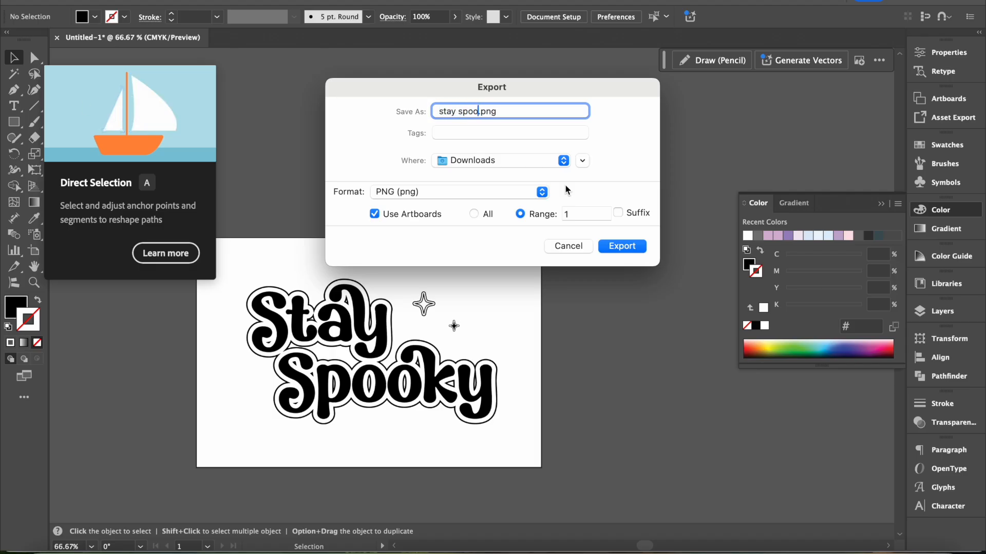
pyautogui.write('st')
pyautogui.click(457, 192)
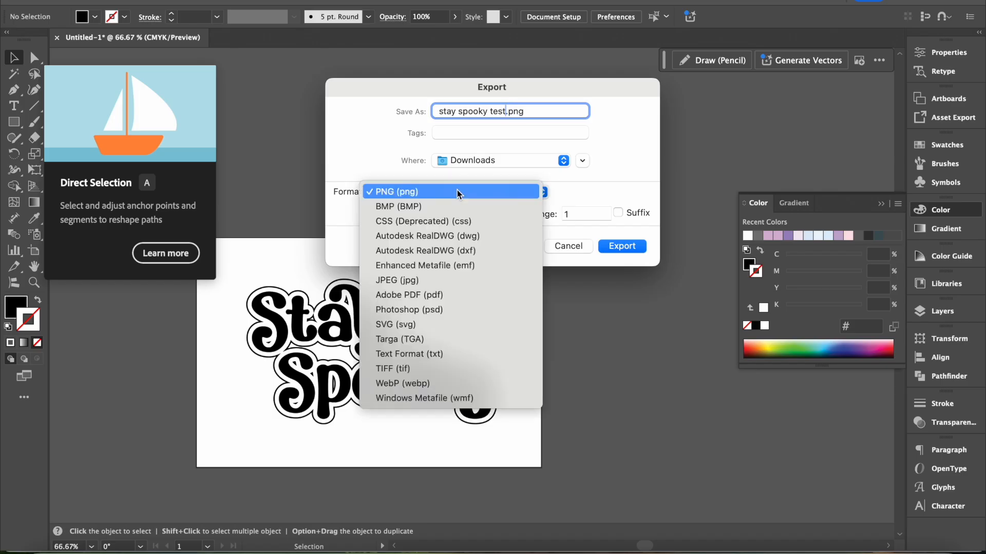
pyautogui.click(437, 324)
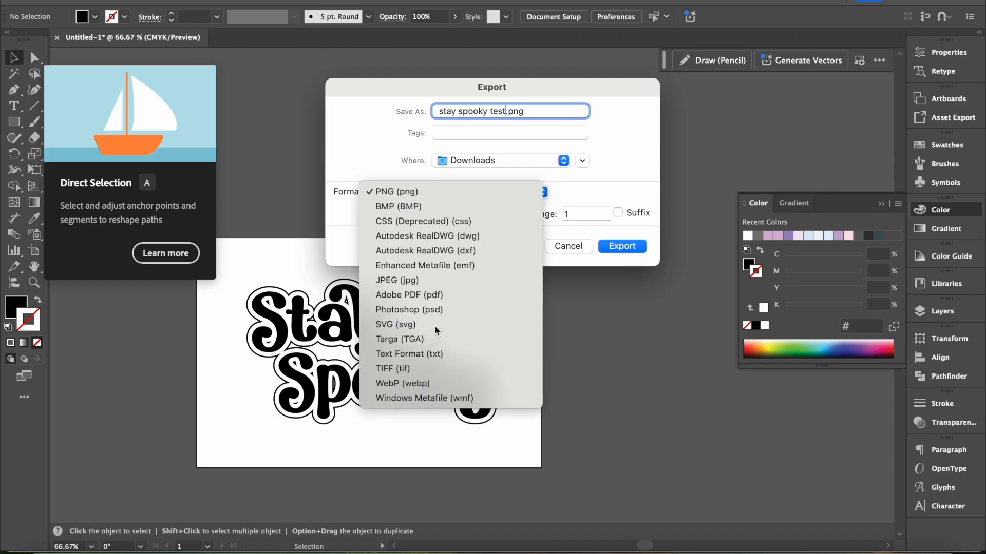
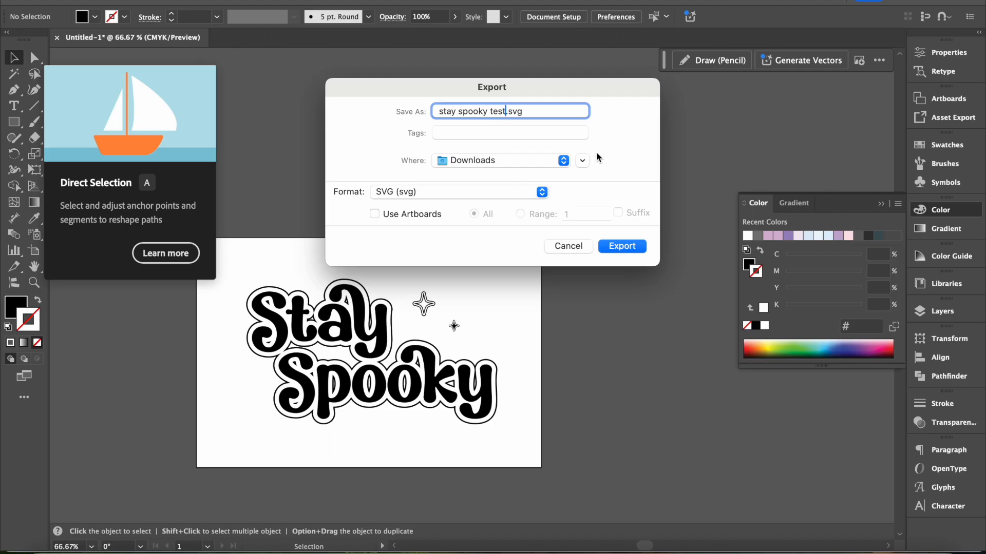
pyautogui.click(563, 248)
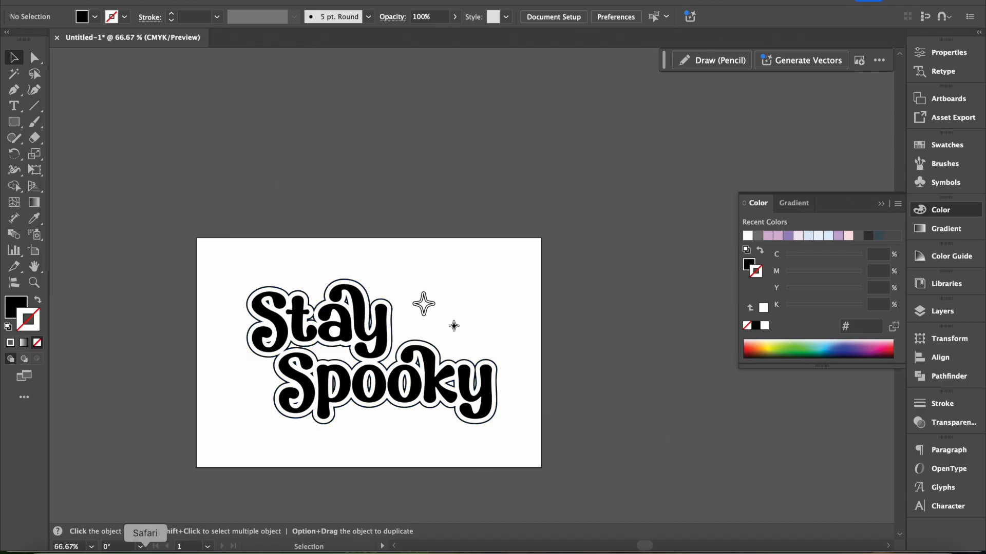
# Switch to the "Stay Spooky" Canva design in Safari, upload the lettering graphic and add it to the page.
pyautogui.click(145, 550)
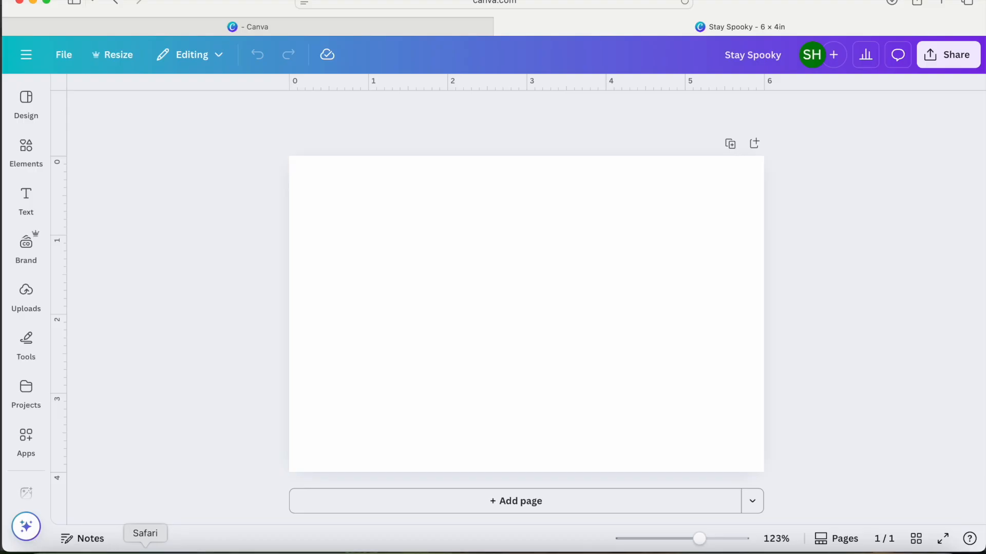
pyautogui.click(42, 291)
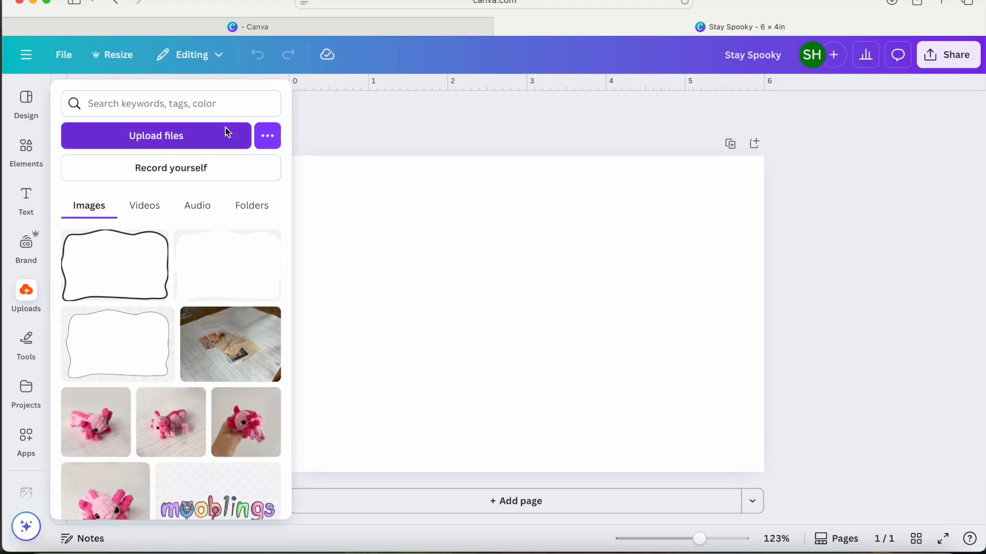
pyautogui.click(133, 135)
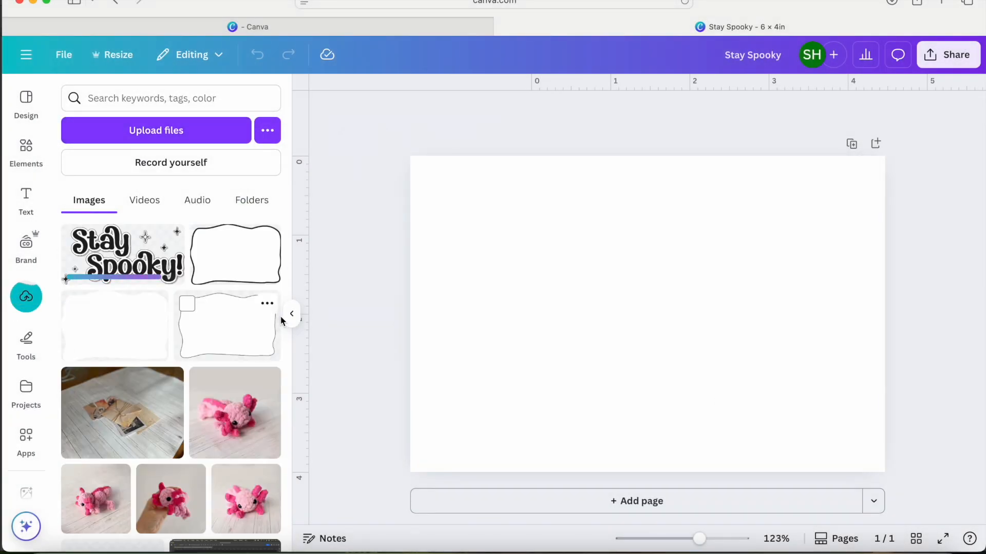
pyautogui.click(136, 251)
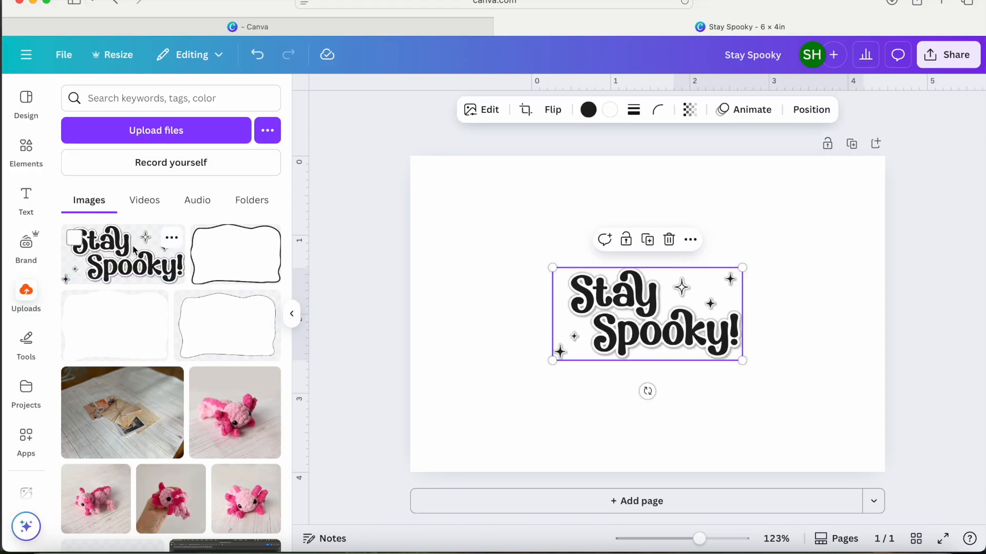
pyautogui.click(834, 440)
# Enlarge the "Stay Spooky!" graphic to about two thirds of the page width and center it on the page.
pyautogui.click(596, 300)
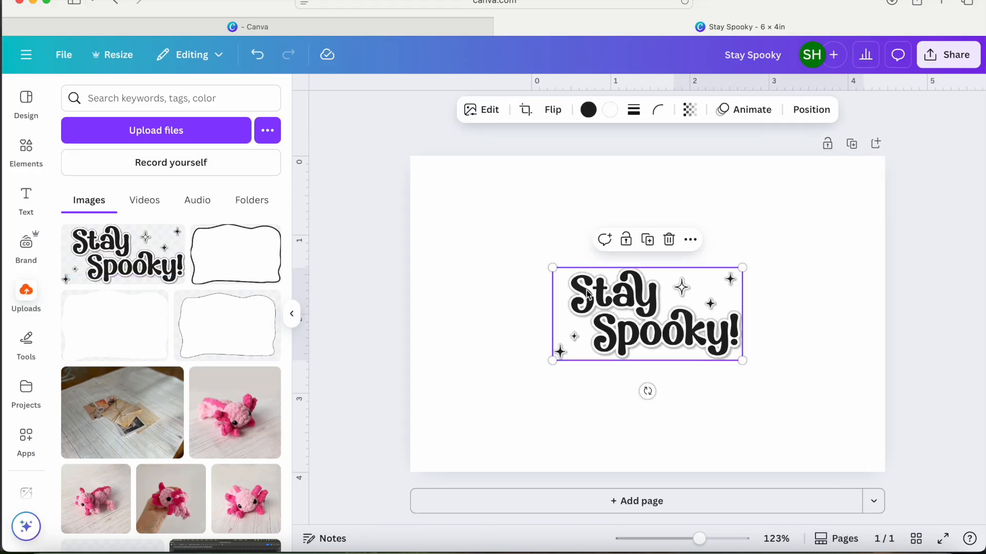
pyautogui.moveTo(553, 266); pyautogui.dragTo(460, 185)
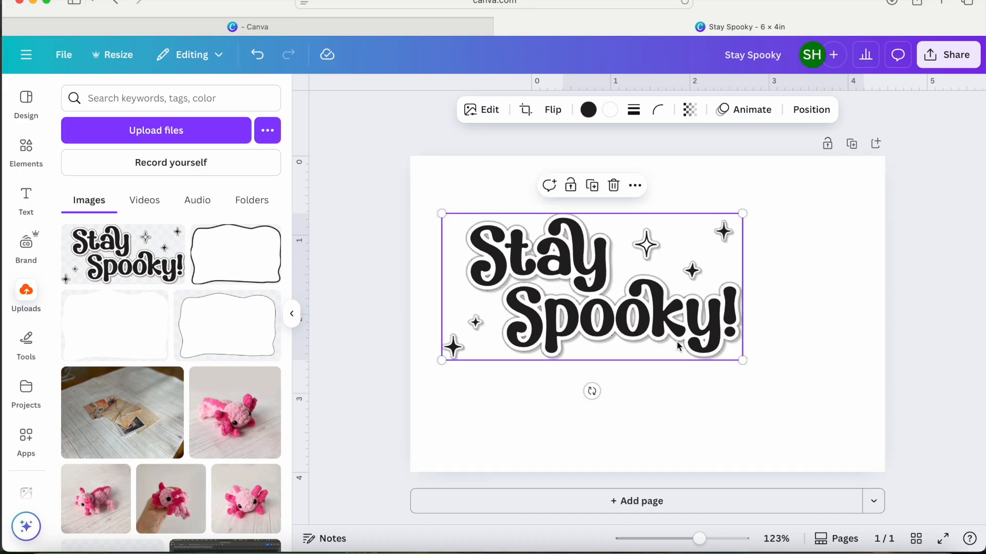
pyautogui.moveTo(742, 361); pyautogui.dragTo(772, 374)
pyautogui.moveTo(720, 341)
pyautogui.mouseDown()
pyautogui.moveTo(762, 363)
pyautogui.moveTo(756, 349)
pyautogui.moveTo(768, 374)
pyautogui.moveTo(735, 351)
pyautogui.mouseUp()
pyautogui.click(786, 439)
pyautogui.click(813, 427)
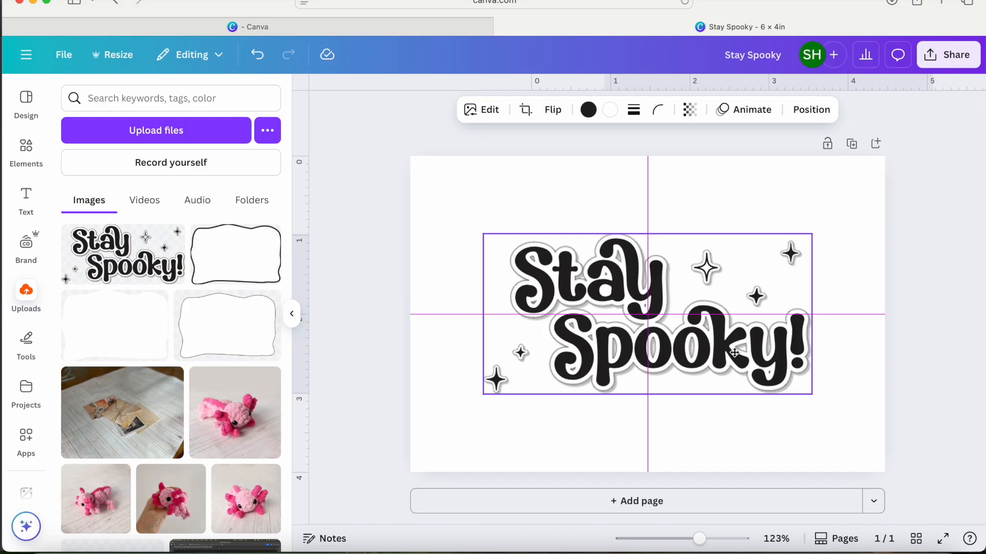
pyautogui.moveTo(735, 352); pyautogui.dragTo(735, 352)
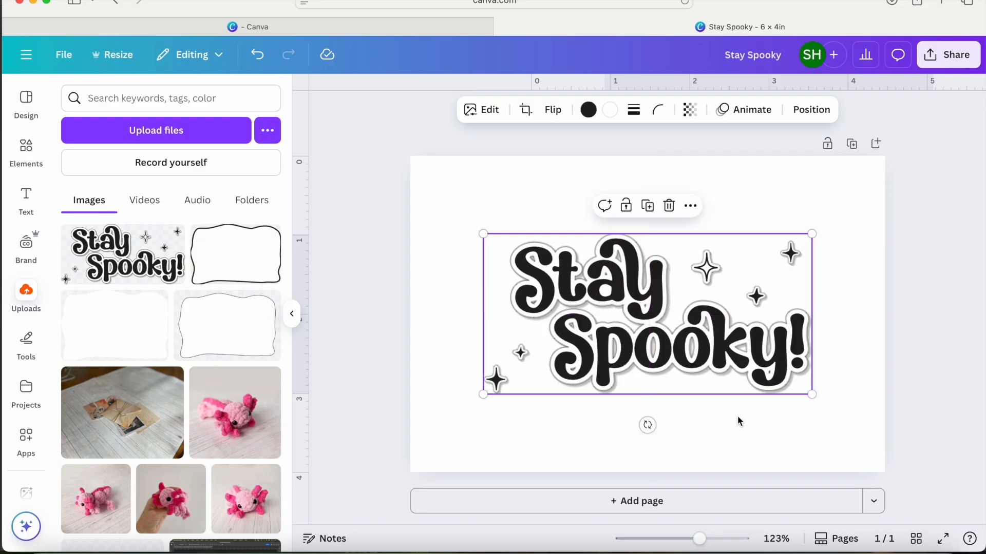
pyautogui.click(738, 424)
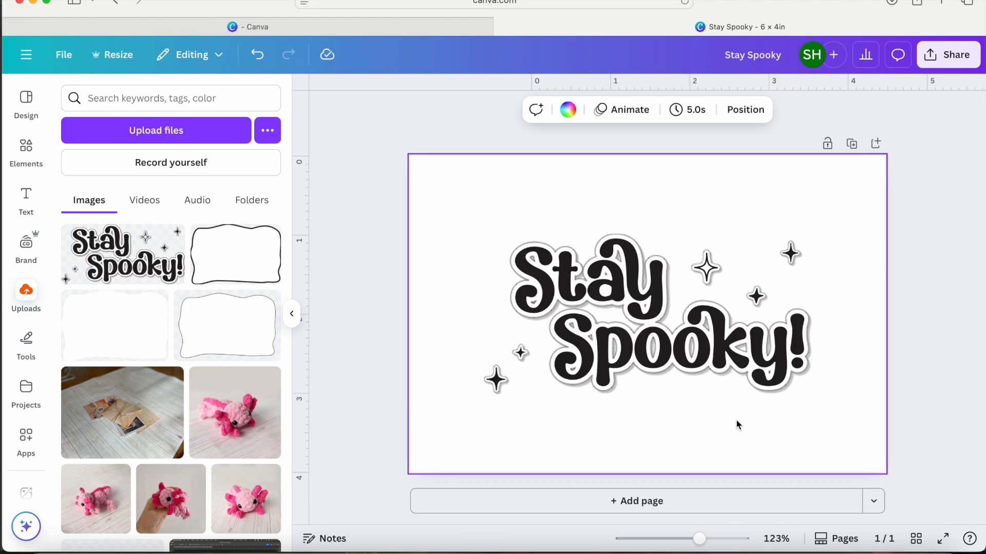
# Shift the "Stay Spooky!" graphic slightly left and down from the page center.
pyautogui.click(745, 375)
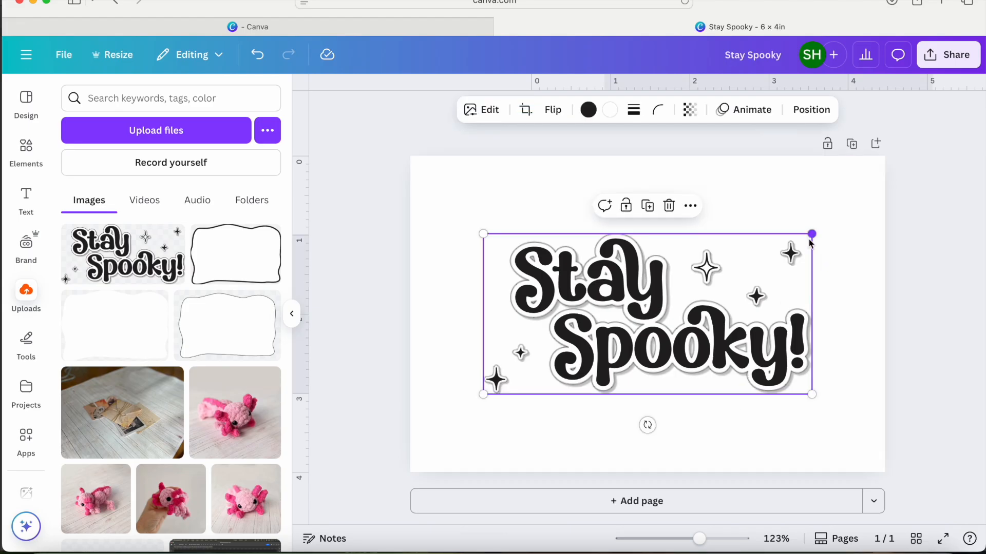
pyautogui.moveTo(797, 334); pyautogui.dragTo(787, 334)
pyautogui.click(838, 417)
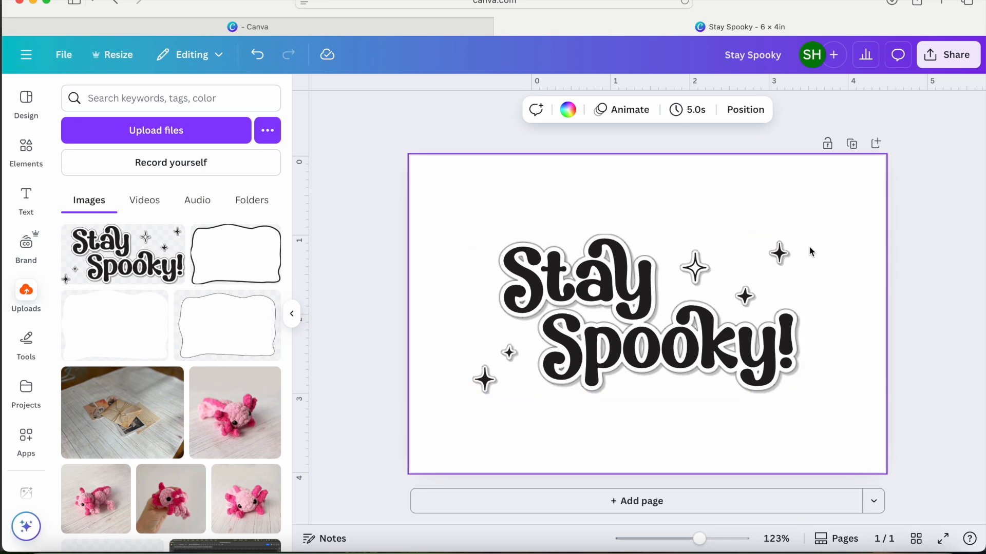
pyautogui.moveTo(649, 343); pyautogui.dragTo(649, 348)
pyautogui.press('Down')
pyautogui.press('Up')
pyautogui.press('Left')
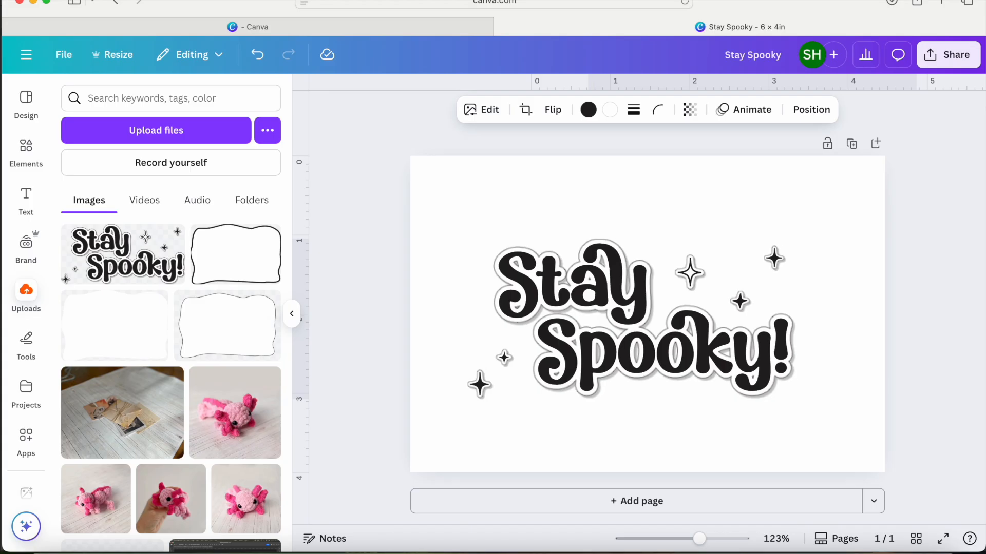
pyautogui.click(793, 452)
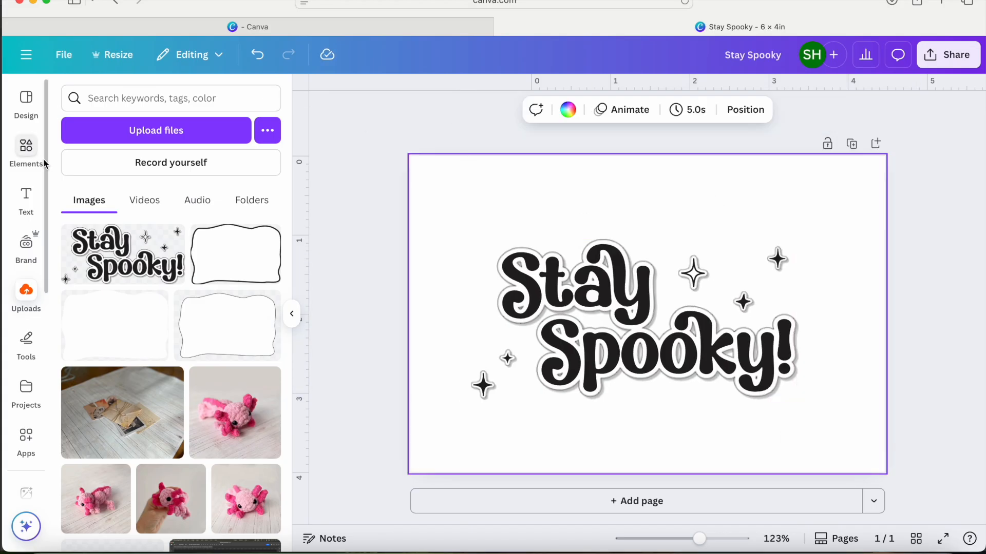
# Try recoloring the graphic with dark blue lettering and a light orange outline, and undo the color changes.
pyautogui.click(20, 165)
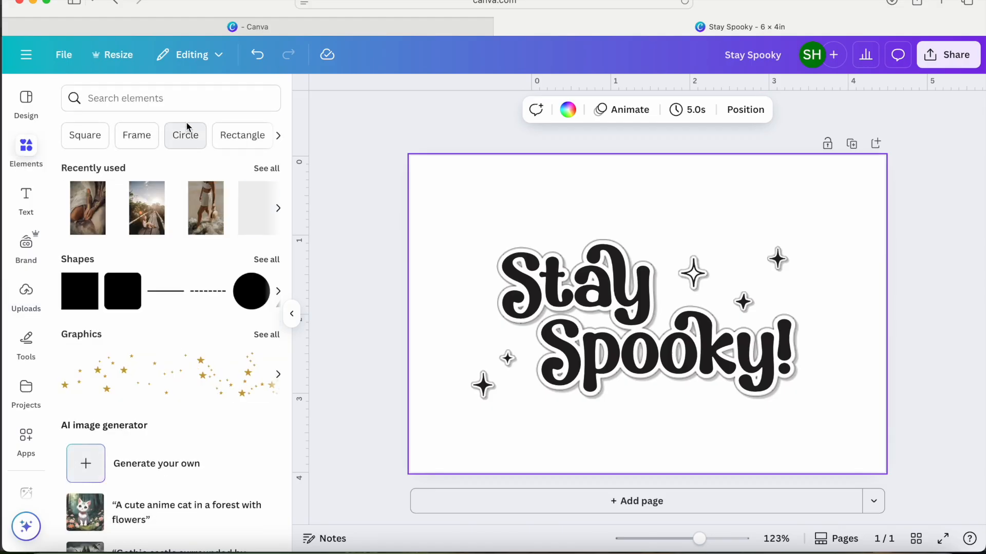
pyautogui.click(680, 379)
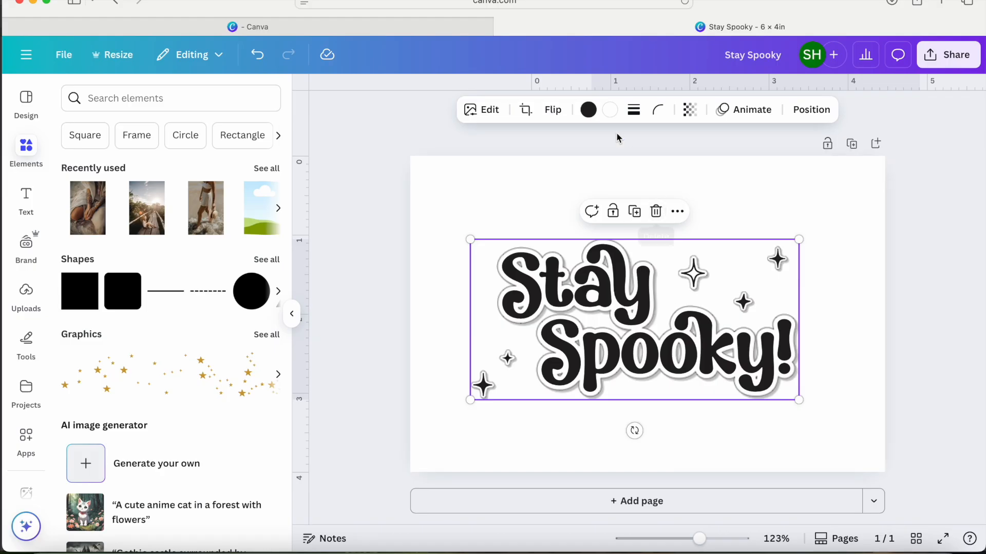
pyautogui.click(588, 110)
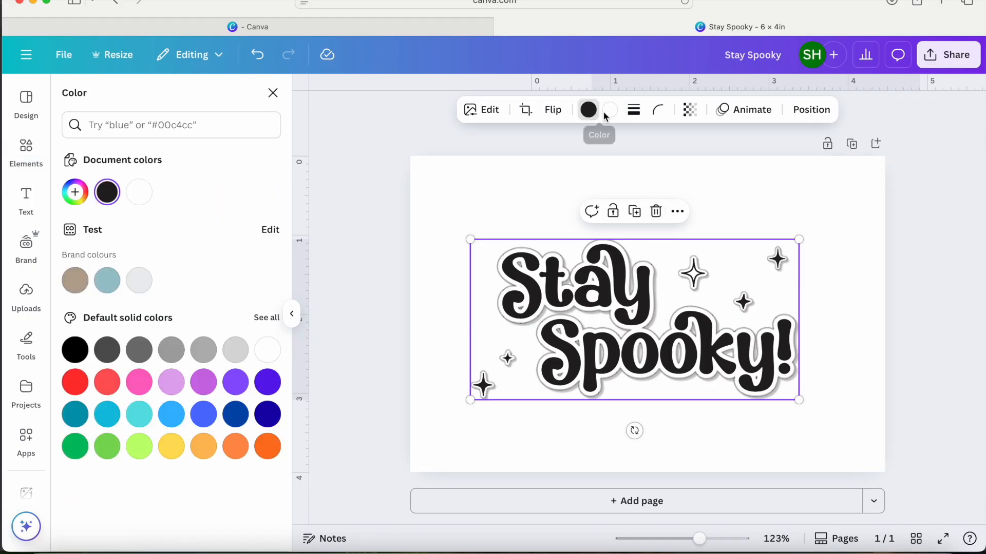
pyautogui.click(269, 418)
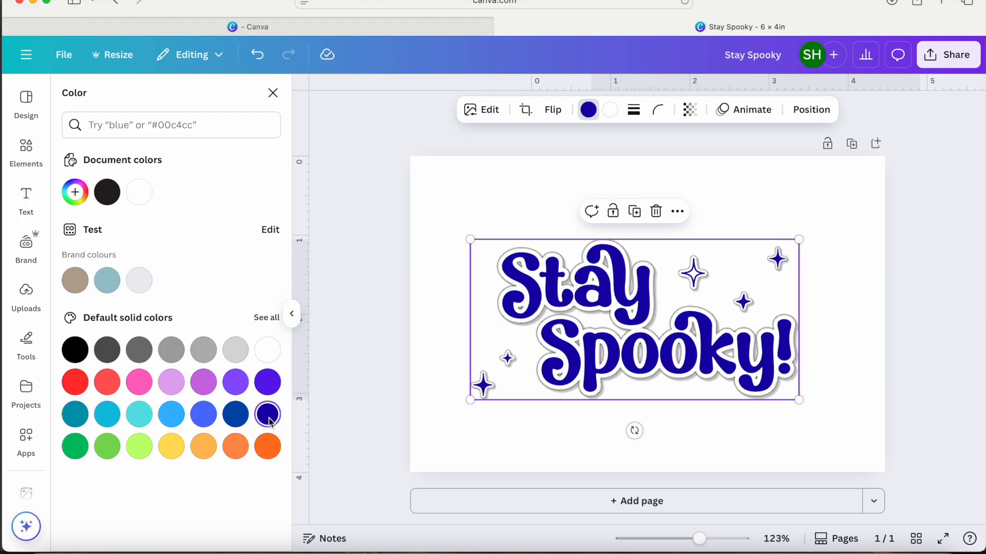
pyautogui.click(610, 110)
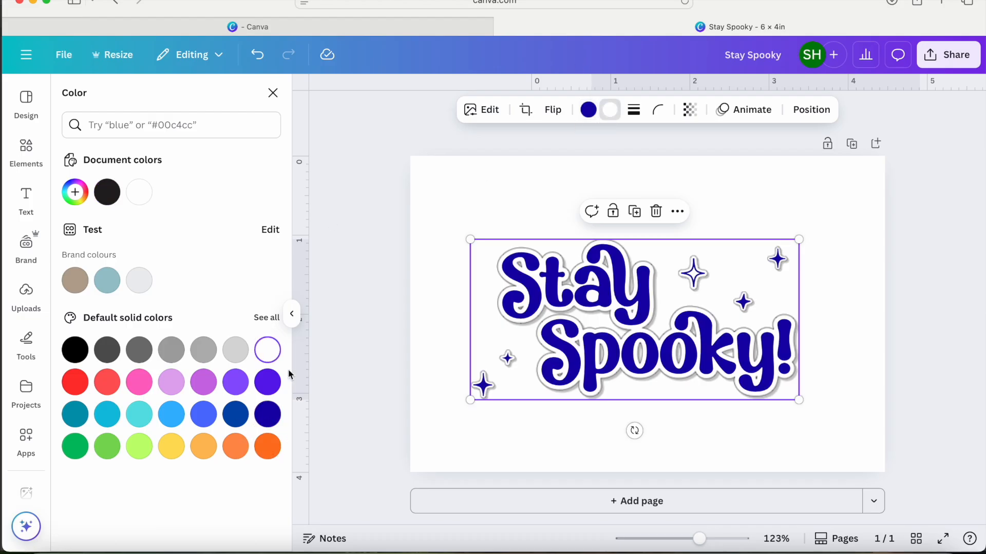
pyautogui.click(204, 445)
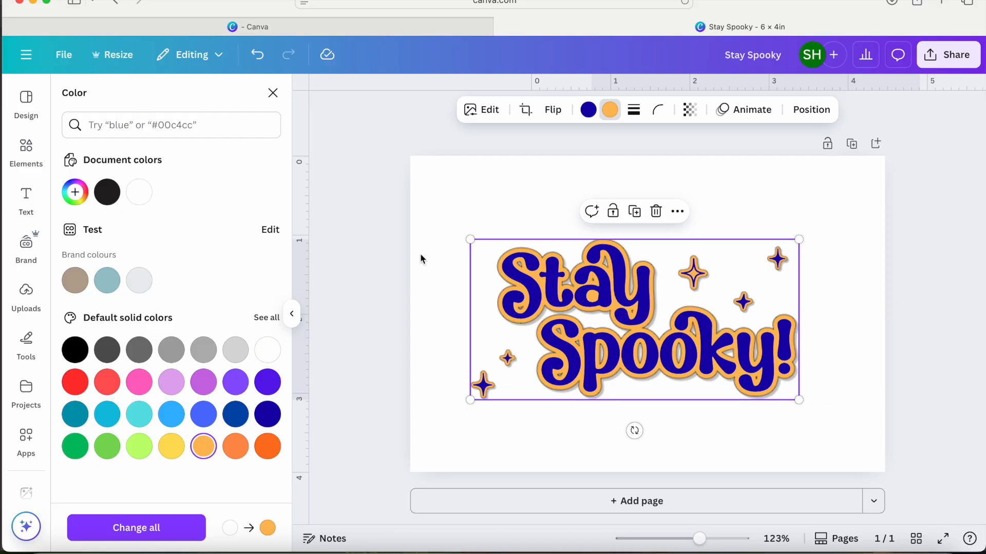
pyautogui.click(395, 251)
pyautogui.click(396, 251)
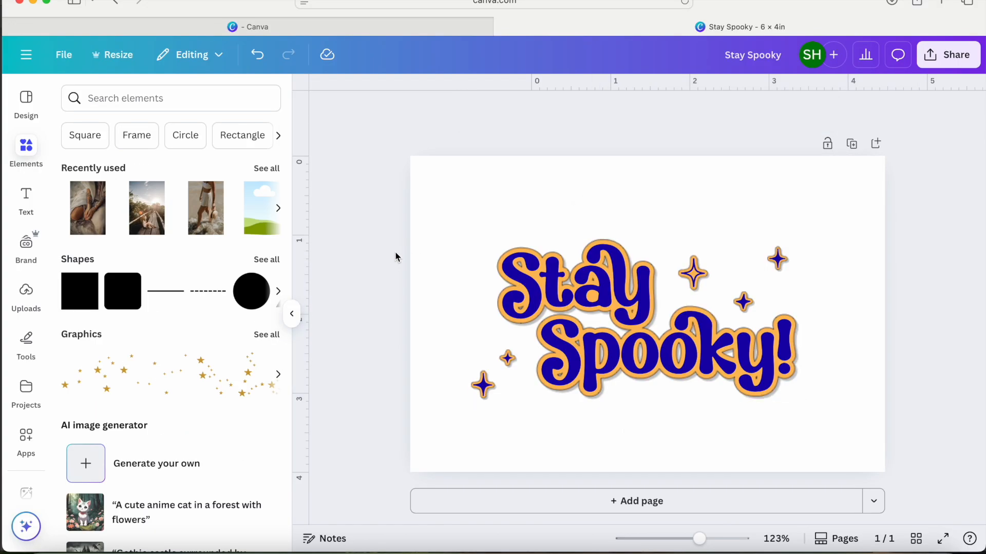
pyautogui.press('super+z')
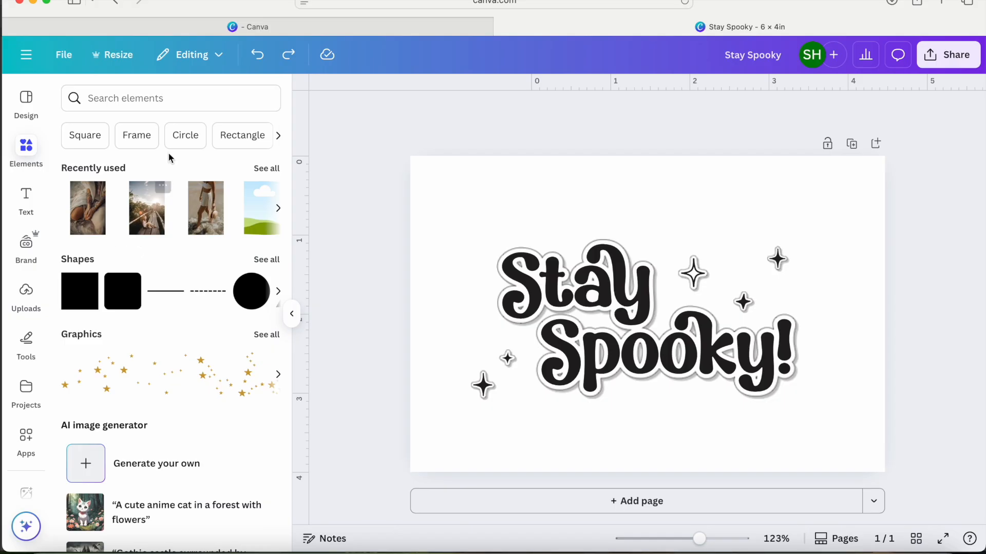
# Search the element library for "corners" and browse all the graphics results.
pyautogui.click(140, 98)
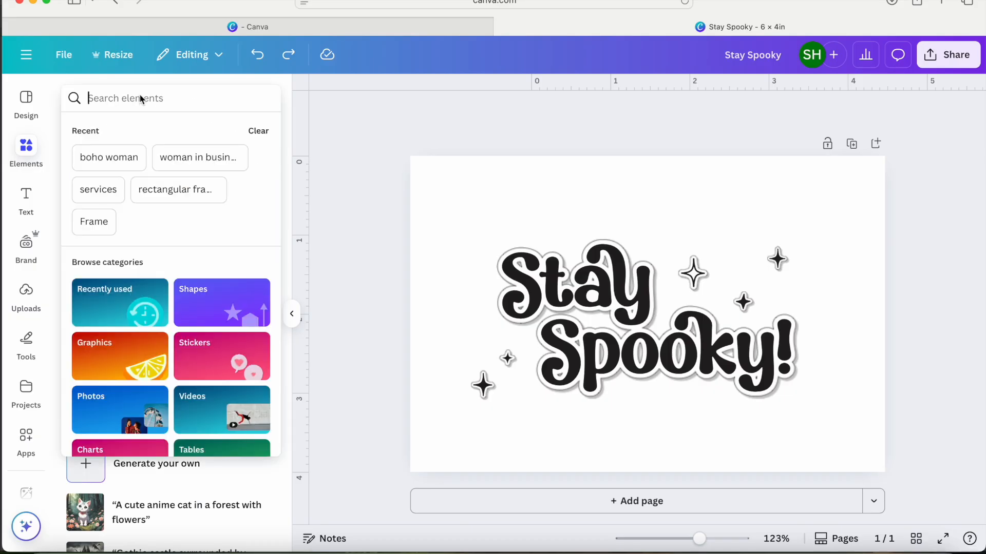
pyautogui.write('corners')
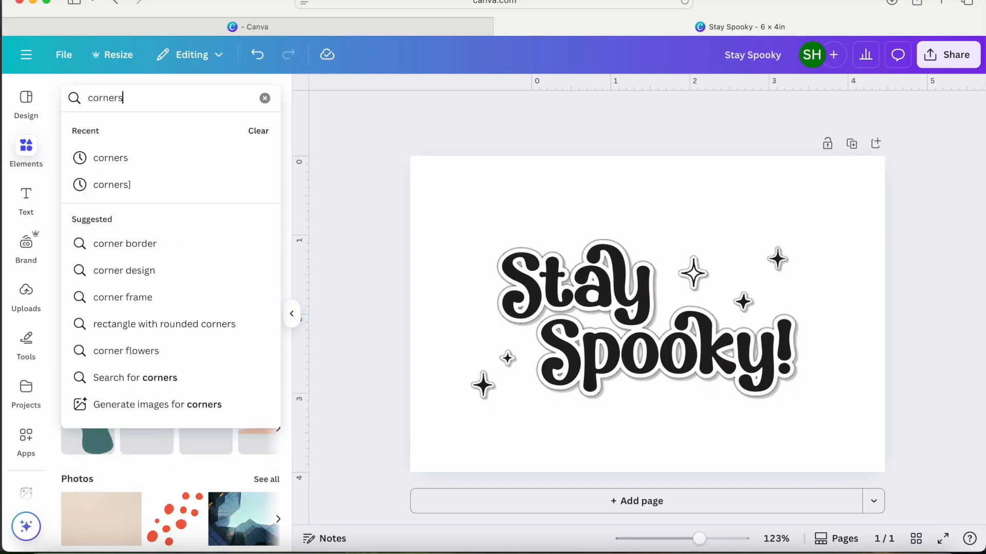
pyautogui.press('Return')
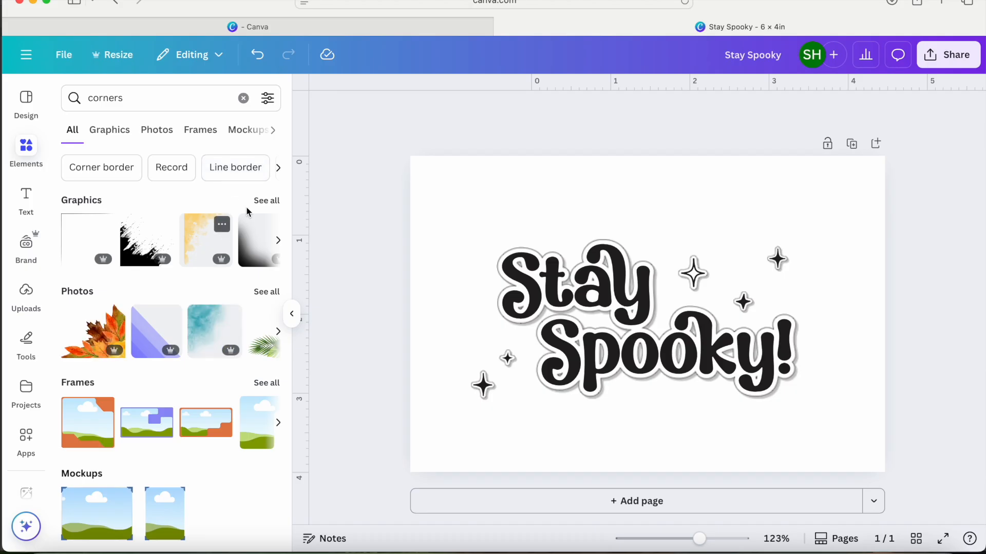
pyautogui.click(267, 200)
pyautogui.scroll(-5, 177, 431)
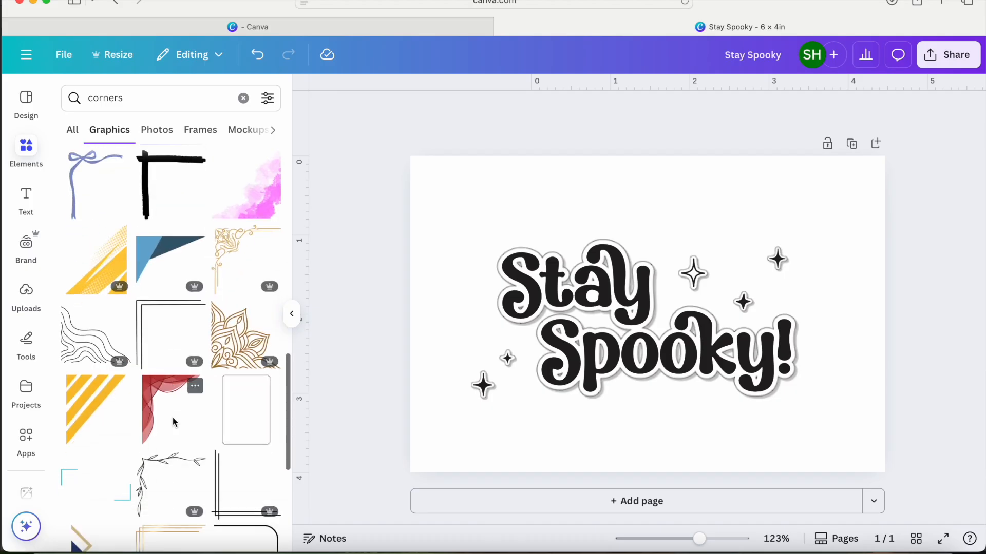
pyautogui.scroll(-5, 173, 422)
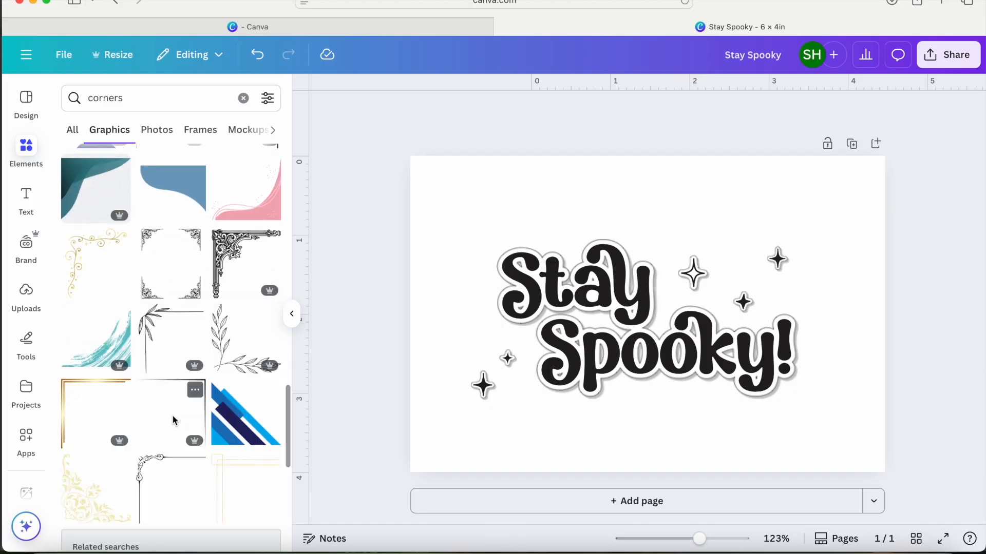
pyautogui.scroll(15, 174, 418)
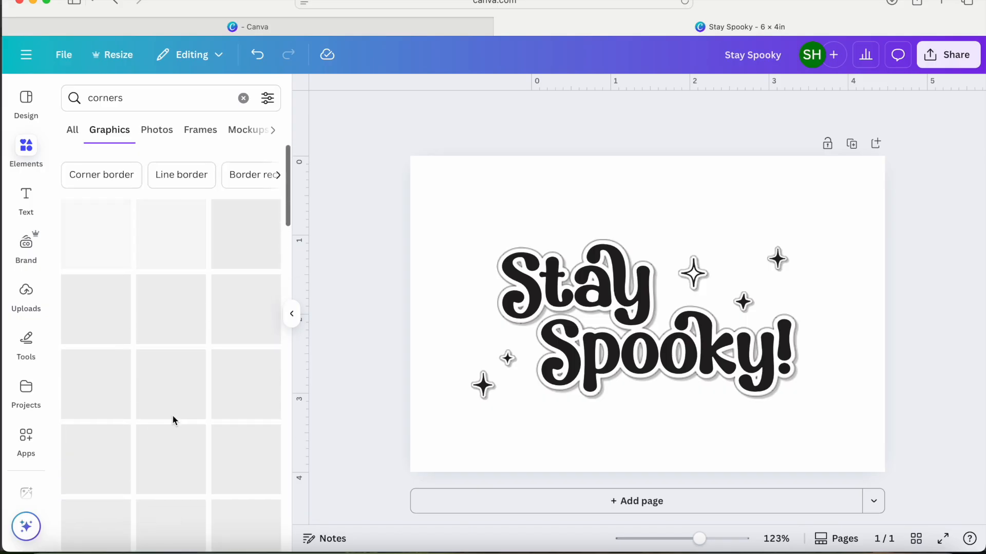
# Search the graphics for "squiggly corners" and look through the results.
pyautogui.click(88, 103)
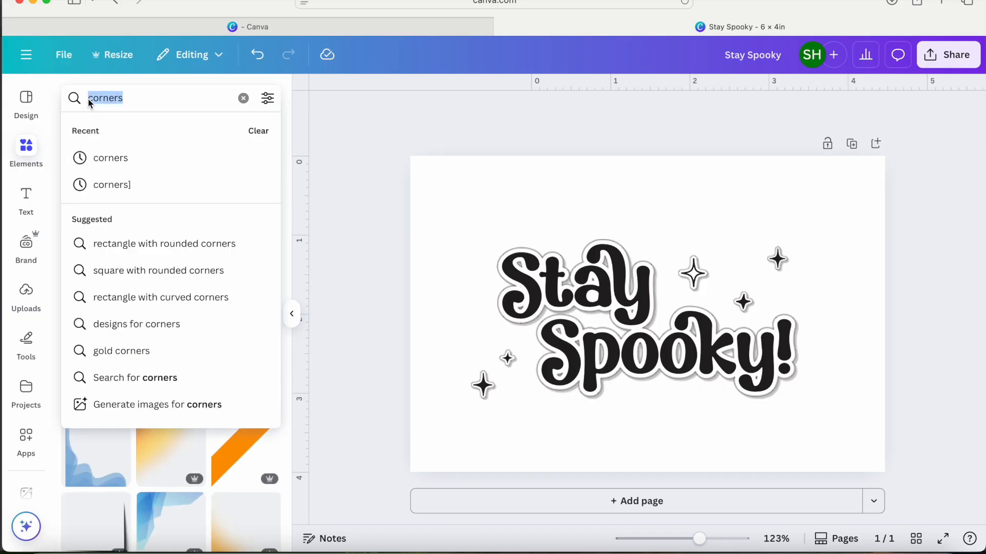
pyautogui.click(89, 100)
pyautogui.write('squiggly')
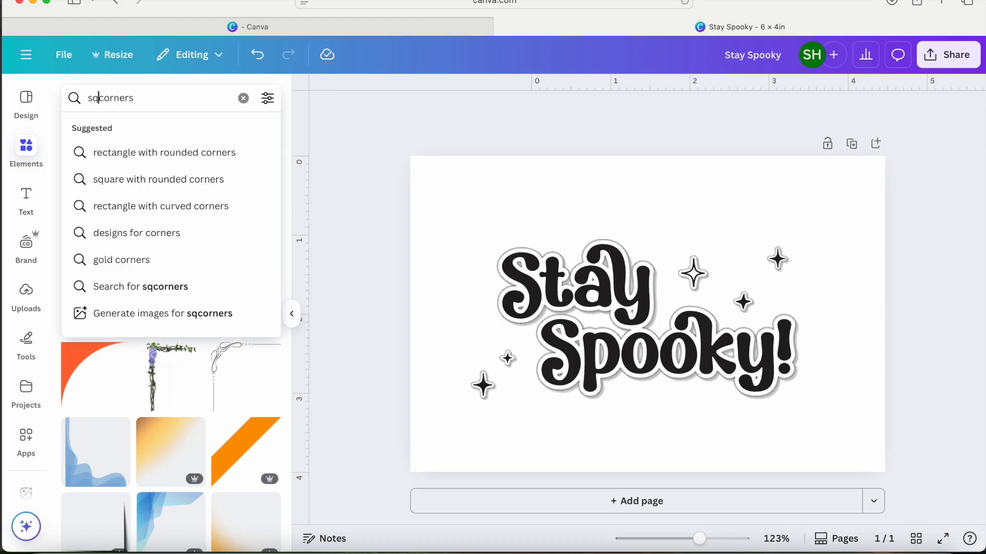
pyautogui.press('Return')
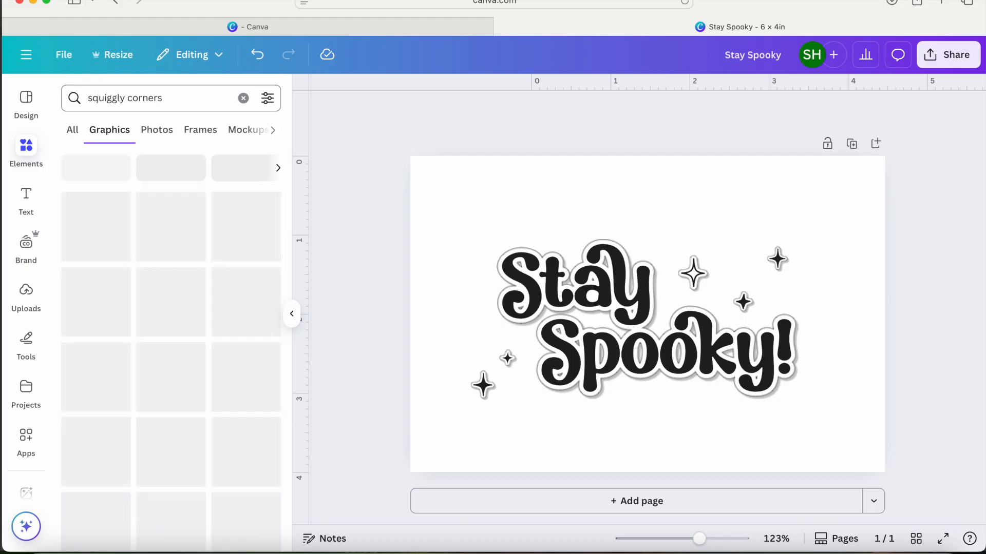
pyautogui.scroll(-1, 189, 405)
pyautogui.scroll(-3, 189, 406)
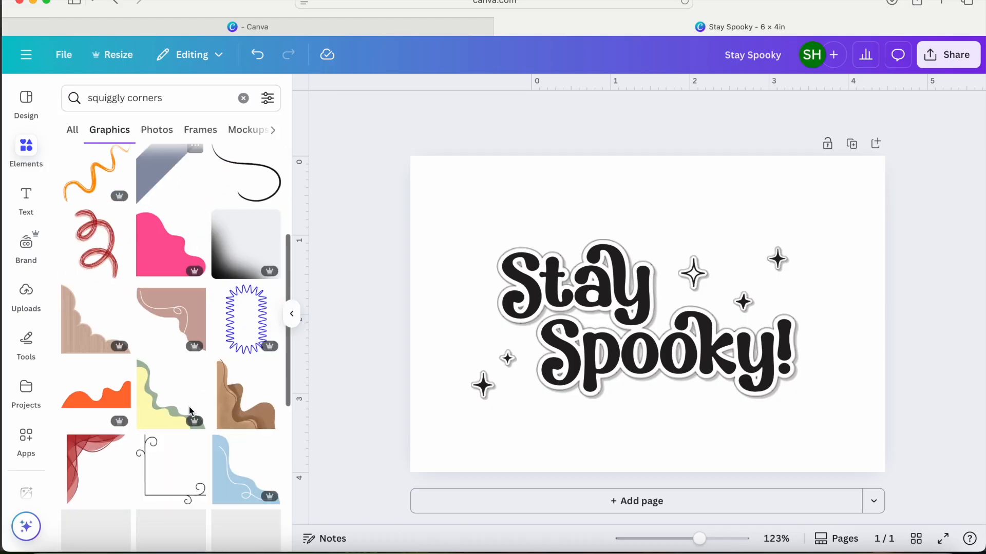
# Limit the "squiggly corners" results to free graphics and look through them for a wavy corner shape.
pyautogui.click(275, 102)
pyautogui.click(80, 406)
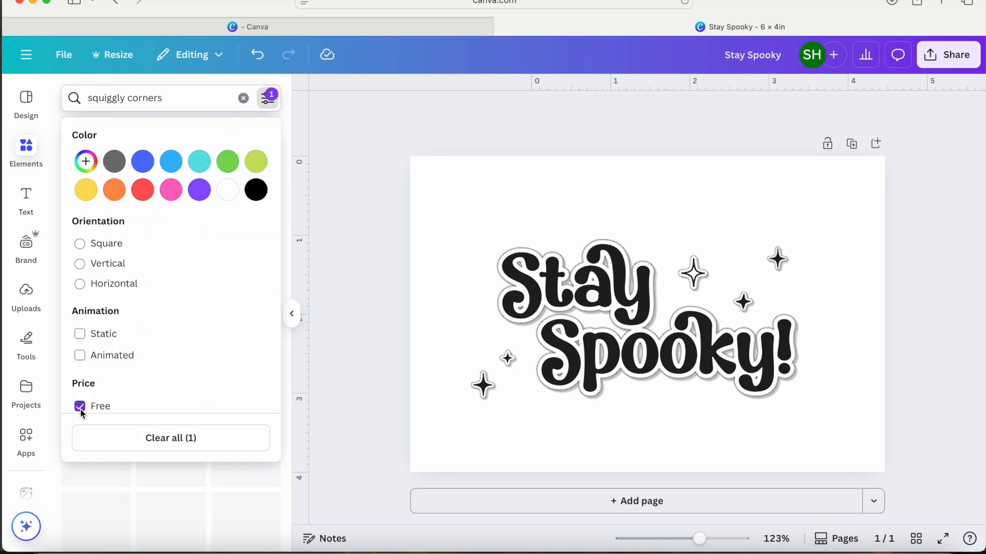
pyautogui.click(338, 234)
pyautogui.scroll(-10, 151, 398)
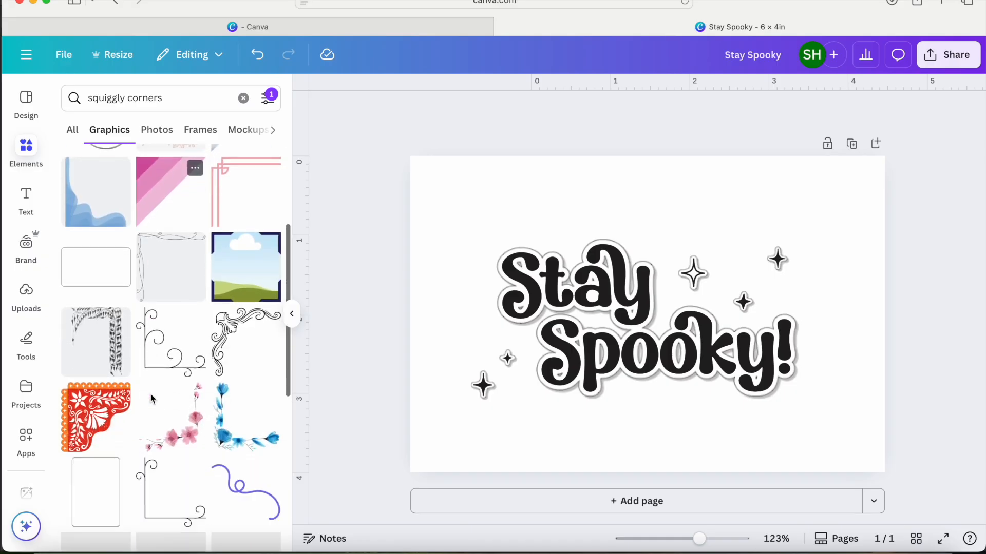
pyautogui.scroll(3, 151, 398)
pyautogui.scroll(3, 152, 398)
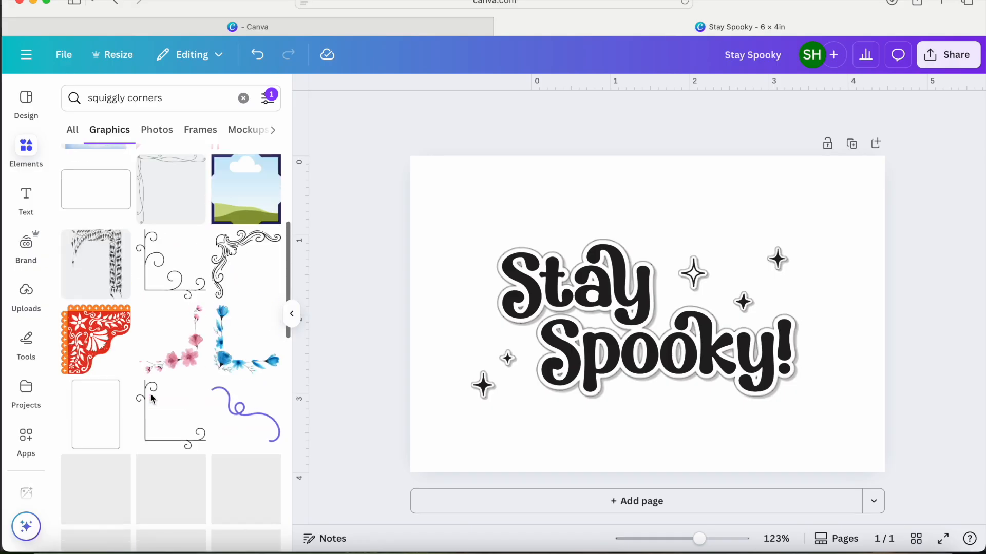
pyautogui.scroll(-5, 174, 414)
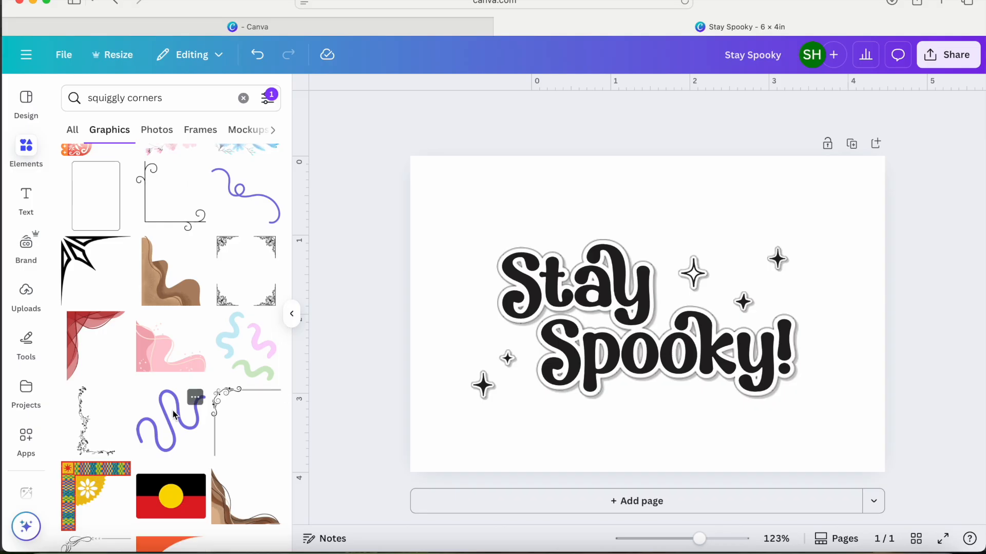
pyautogui.scroll(-4, 173, 414)
pyautogui.scroll(-5, 174, 414)
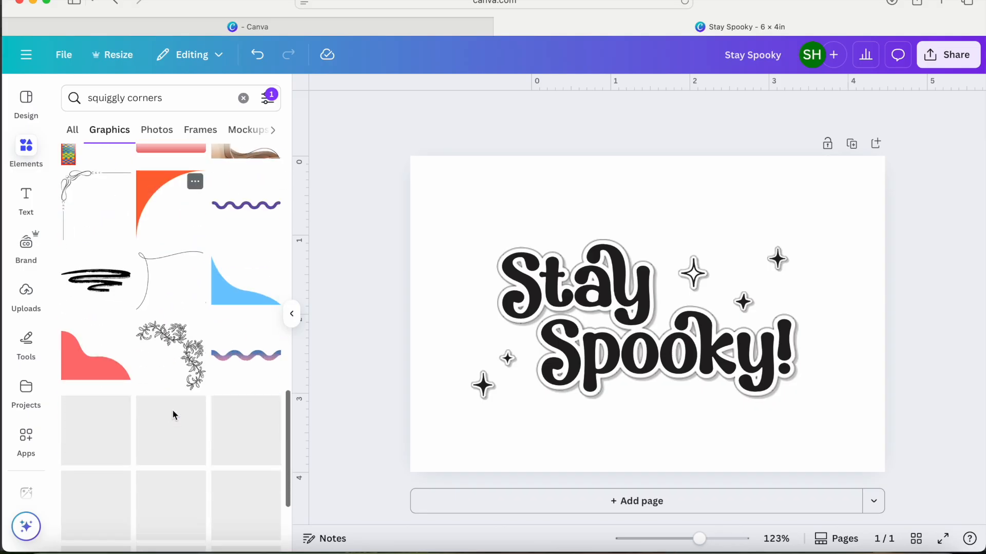
# Try the coral wavy corner shape on the page, delete it, and show all of its magic recommendations.
pyautogui.click(92, 338)
pyautogui.moveTo(620, 352); pyautogui.dragTo(492, 431)
pyautogui.press('BackSpace')
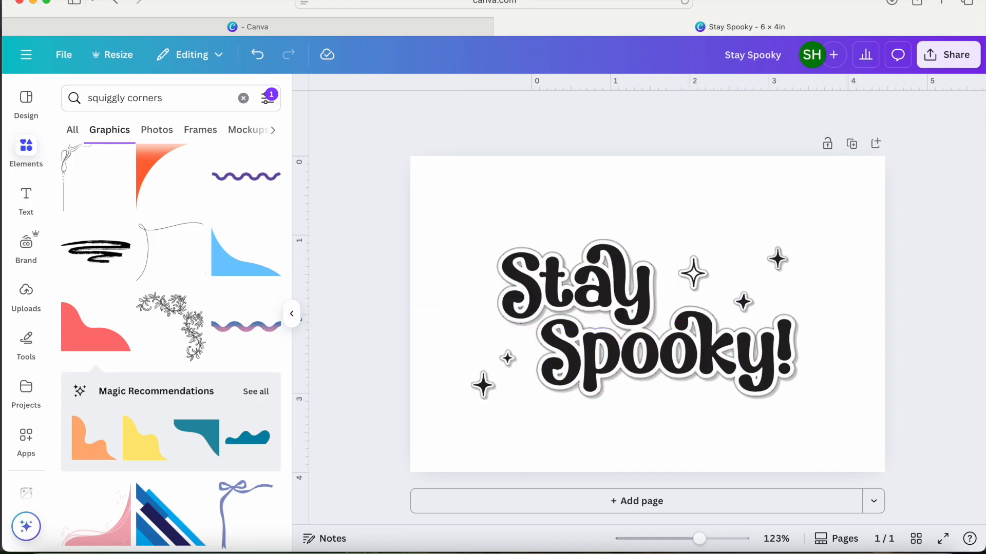
pyautogui.click(254, 392)
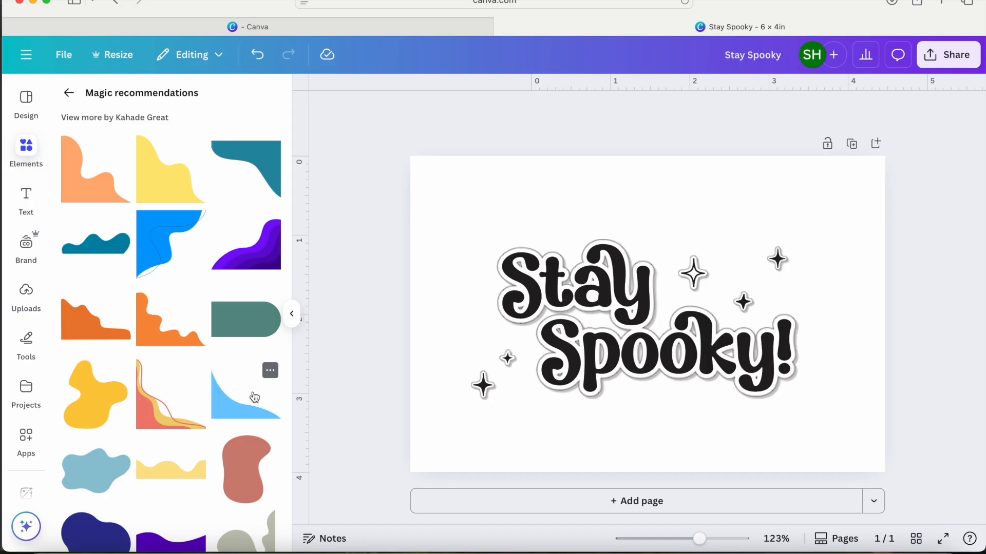
# Add the light orange wavy corner shape, fit it into the page's bottom-left corner and recolor it with the black document color.
pyautogui.click(92, 182)
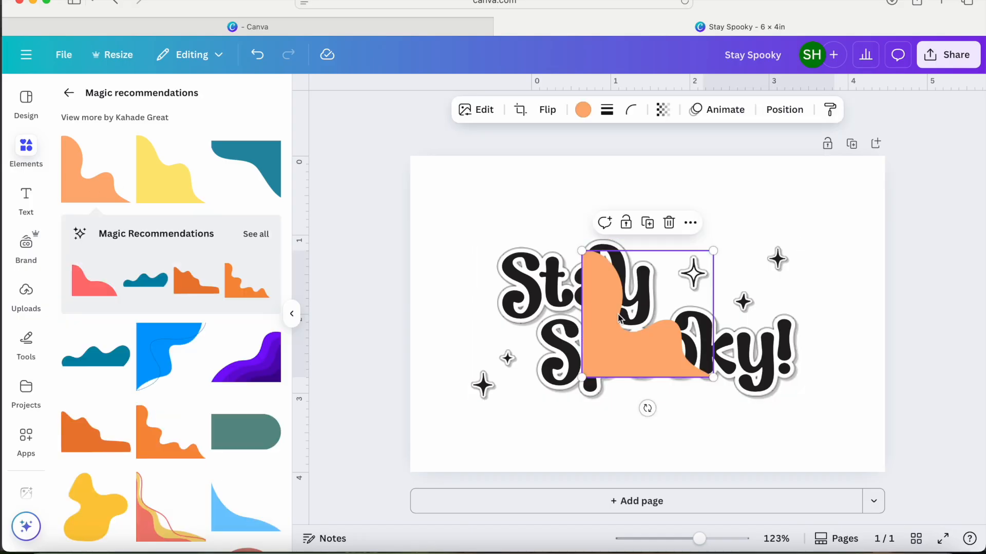
pyautogui.moveTo(613, 339); pyautogui.dragTo(441, 432)
pyautogui.click(583, 109)
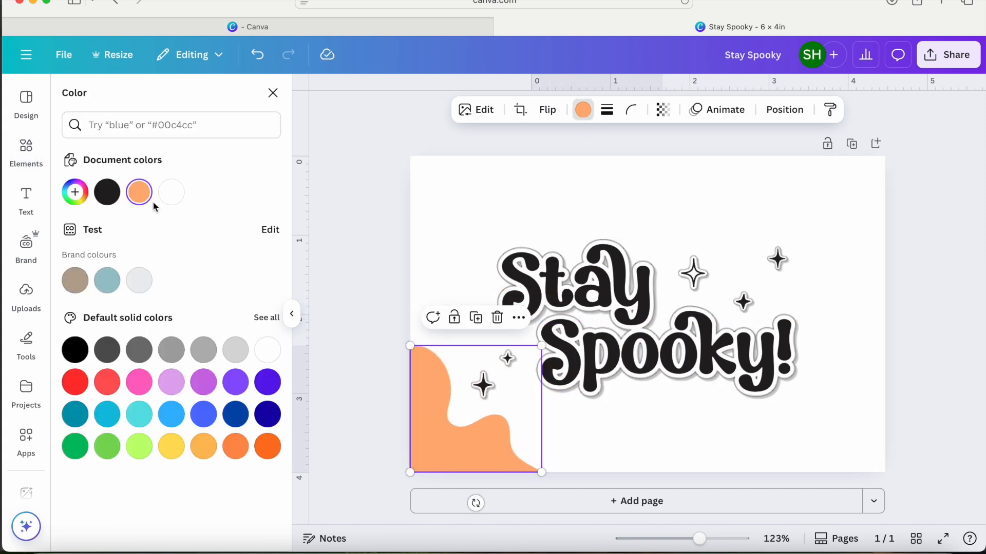
pyautogui.click(107, 192)
pyautogui.click(428, 228)
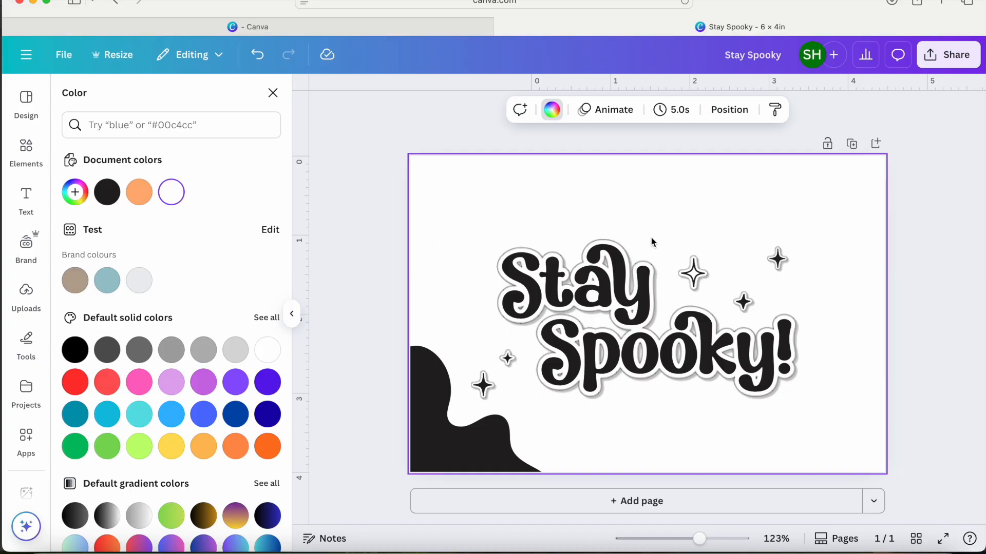
# Shrink the black corner shape to about a fifth of the page width, keeping it in the bottom-left corner.
pyautogui.click(439, 445)
pyautogui.moveTo(542, 347); pyautogui.dragTo(512, 374)
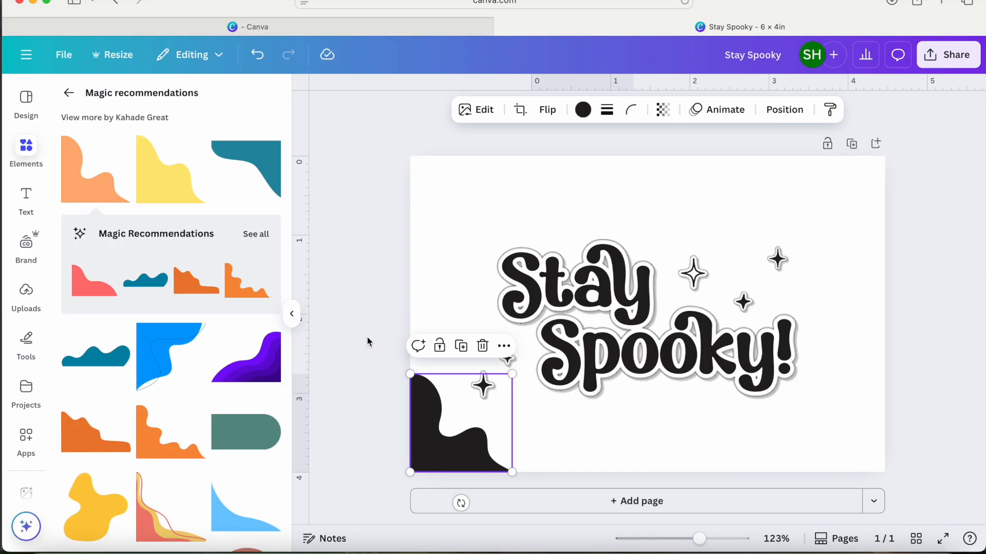
pyautogui.click(367, 342)
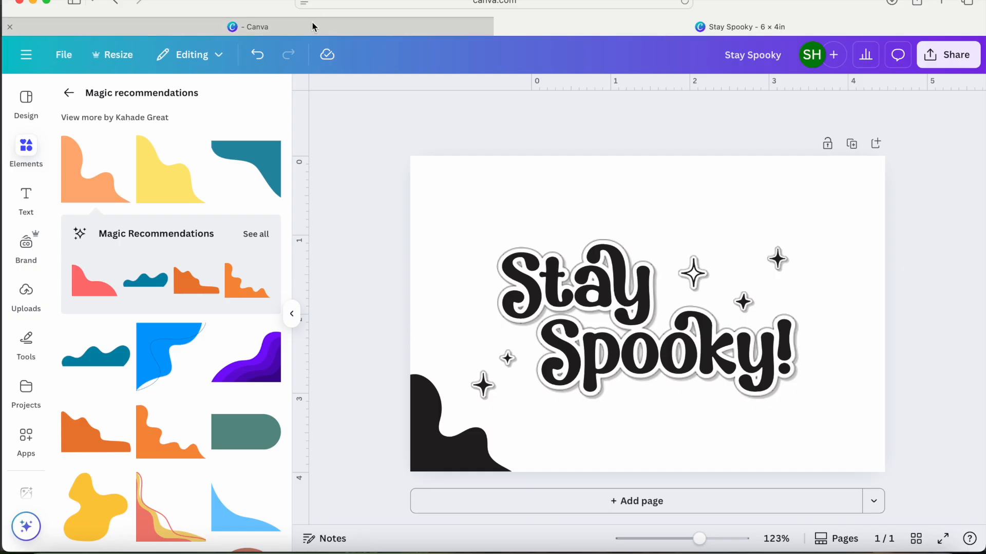
# Open the finished three-page "Stay Spooky" design from the Canva home page and view its first two pages.
pyautogui.moveTo(312, 23)
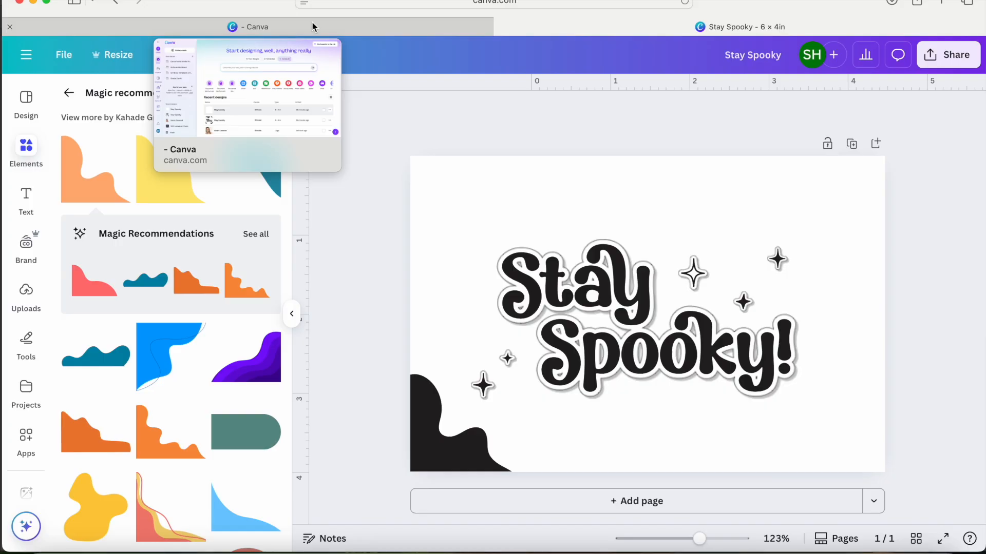
pyautogui.click(312, 24)
pyautogui.click(353, 463)
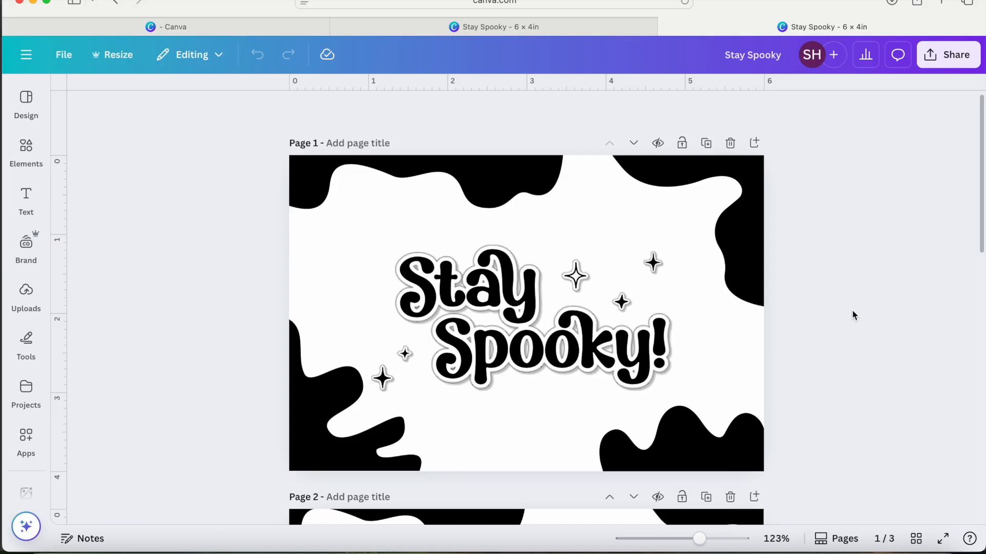
pyautogui.scroll(-8, 853, 312)
pyautogui.scroll(2, 852, 312)
pyautogui.scroll(-1, 853, 312)
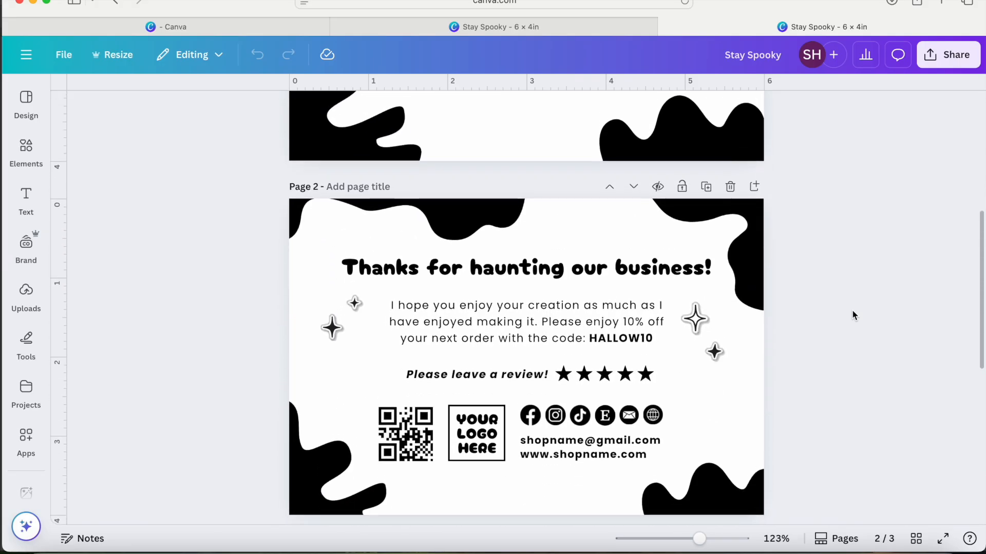
# Inspect the font of the "Thanks for haunting our business!" heading on page 2.
pyautogui.click(616, 272)
pyautogui.click(615, 270)
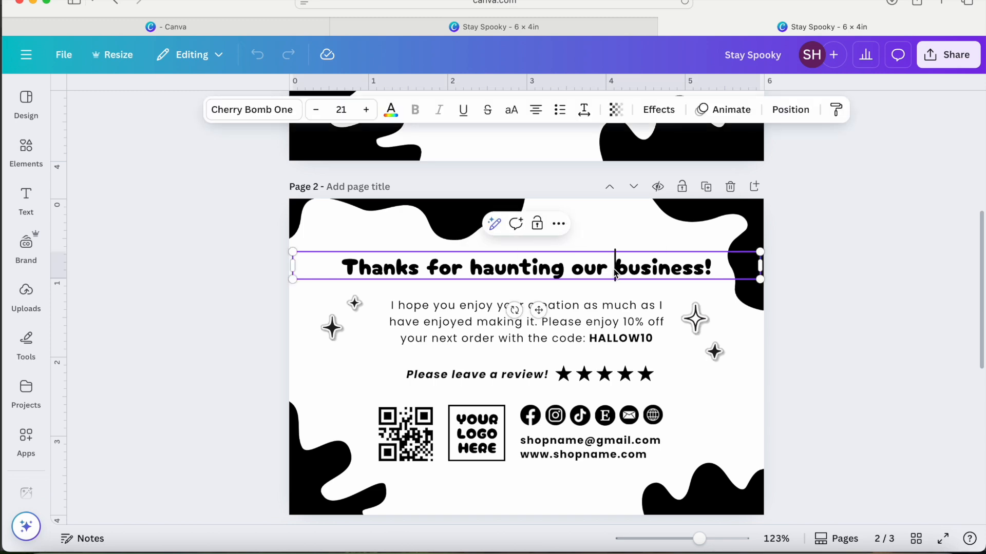
pyautogui.click(852, 365)
pyautogui.scroll(5, 851, 365)
pyautogui.scroll(-3, 852, 364)
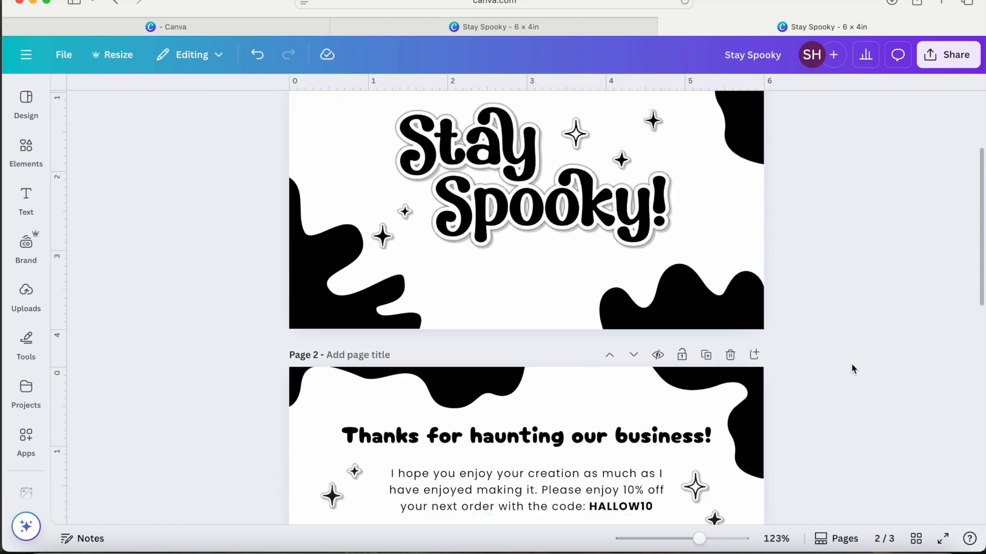
pyautogui.click(598, 438)
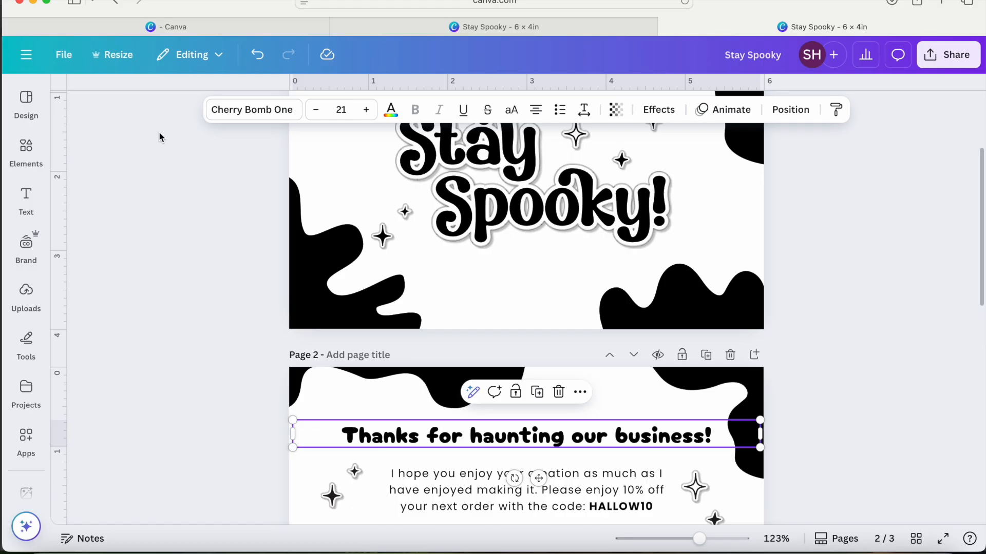
pyautogui.click(264, 112)
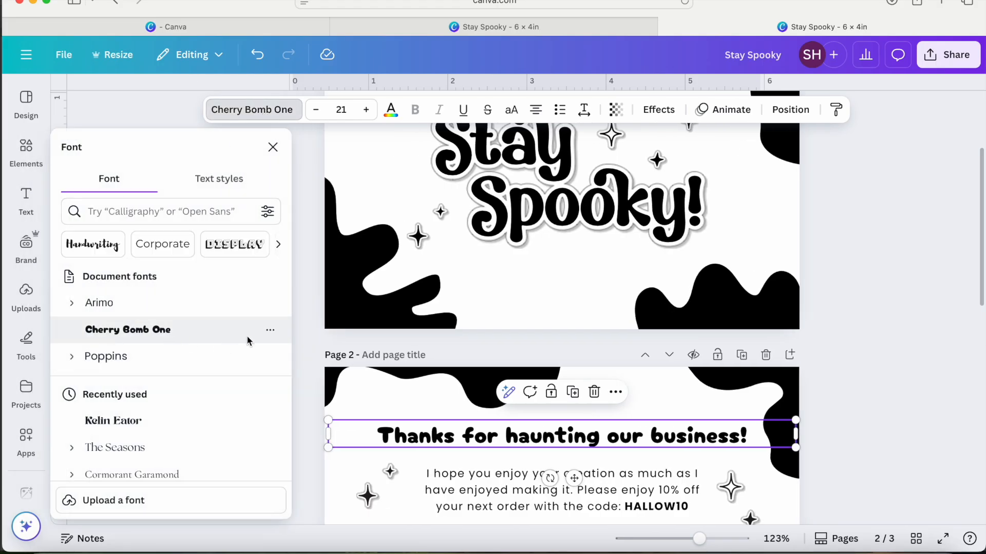
pyautogui.click(934, 417)
pyautogui.click(934, 416)
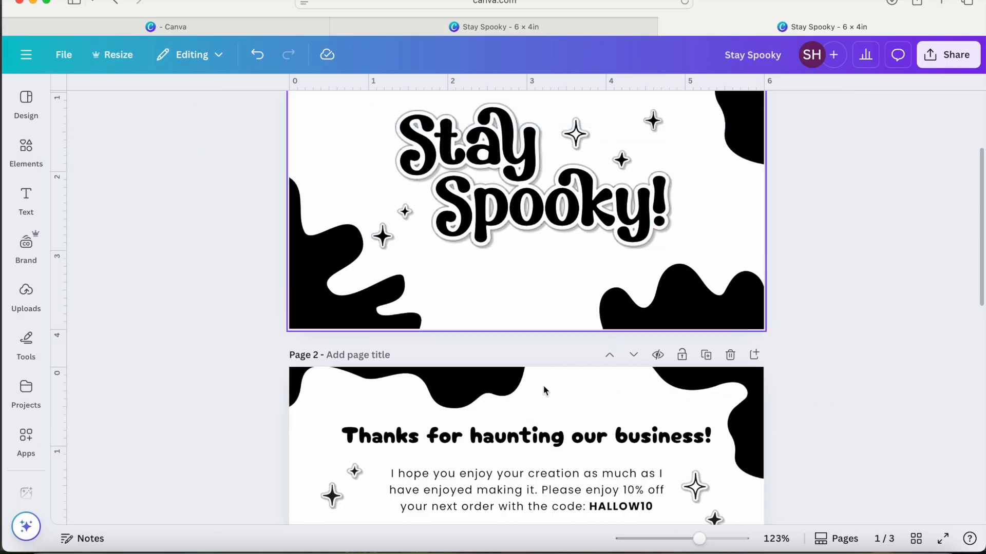
# Inspect the font and size of the thank-you paragraph on page 2.
pyautogui.scroll(-5, 806, 443)
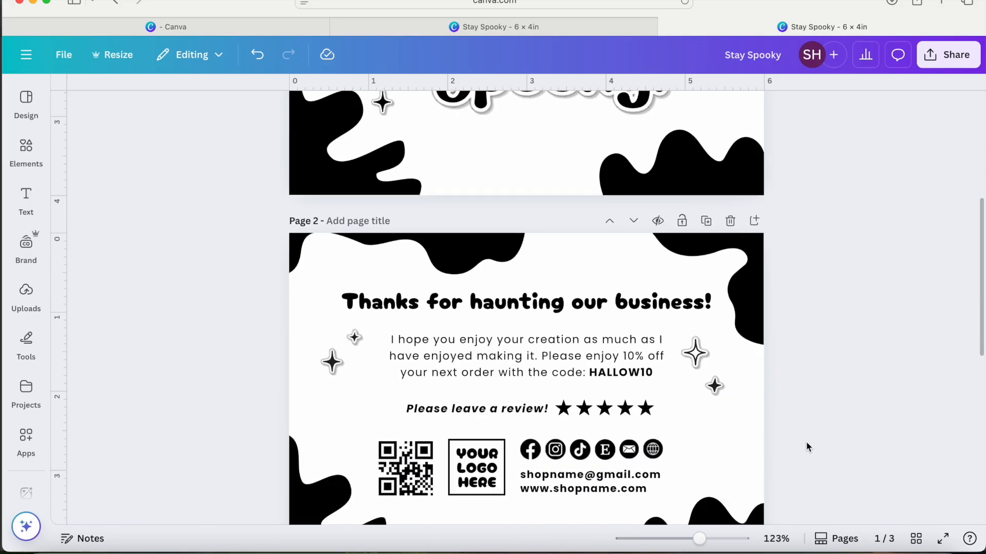
pyautogui.click(506, 348)
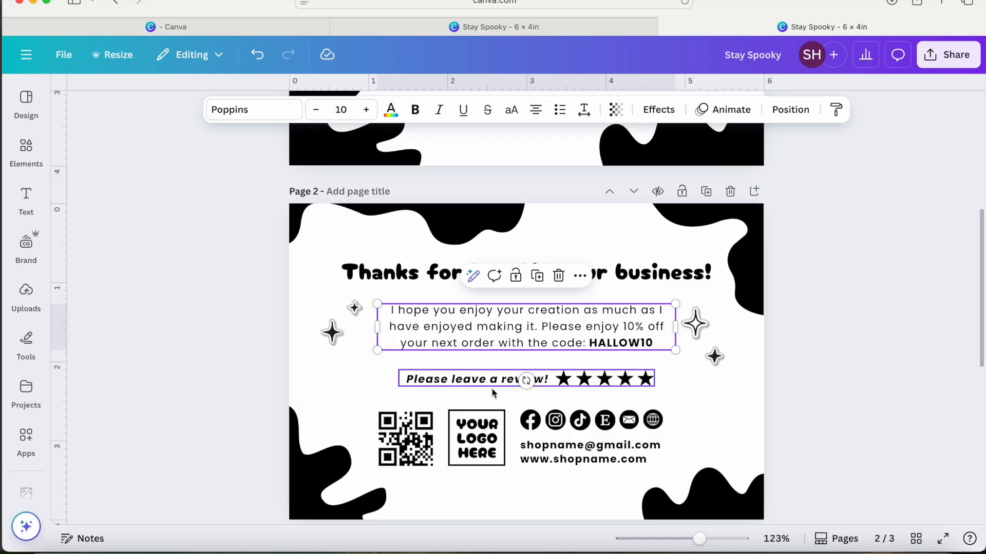
pyautogui.click(801, 301)
# Place a copy of page 1's "Stay Spooky!" graphic on page 2.
pyautogui.scroll(3, 802, 302)
pyautogui.scroll(5, 802, 302)
pyautogui.click(568, 180)
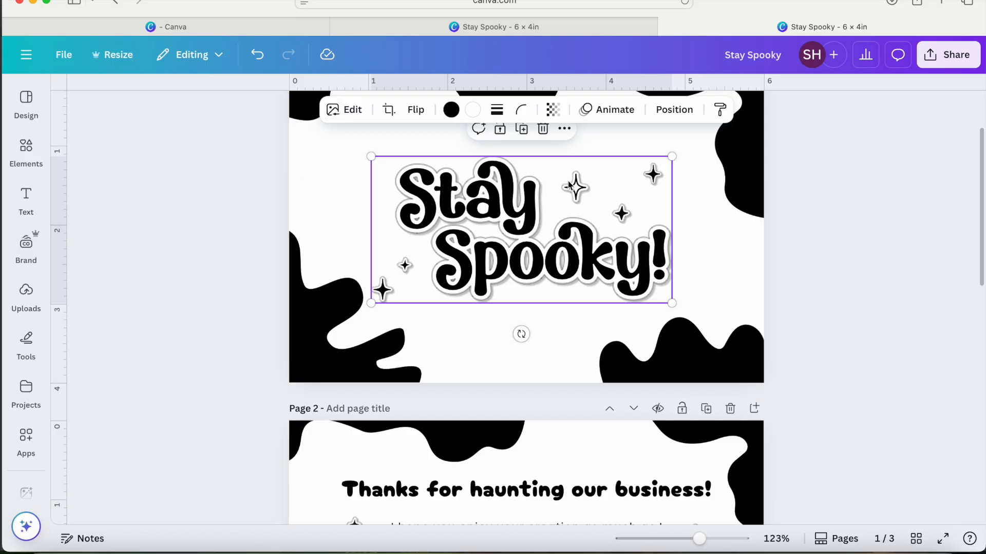
pyautogui.moveTo(568, 181); pyautogui.dragTo(563, 495)
pyautogui.scroll(-6, 562, 496)
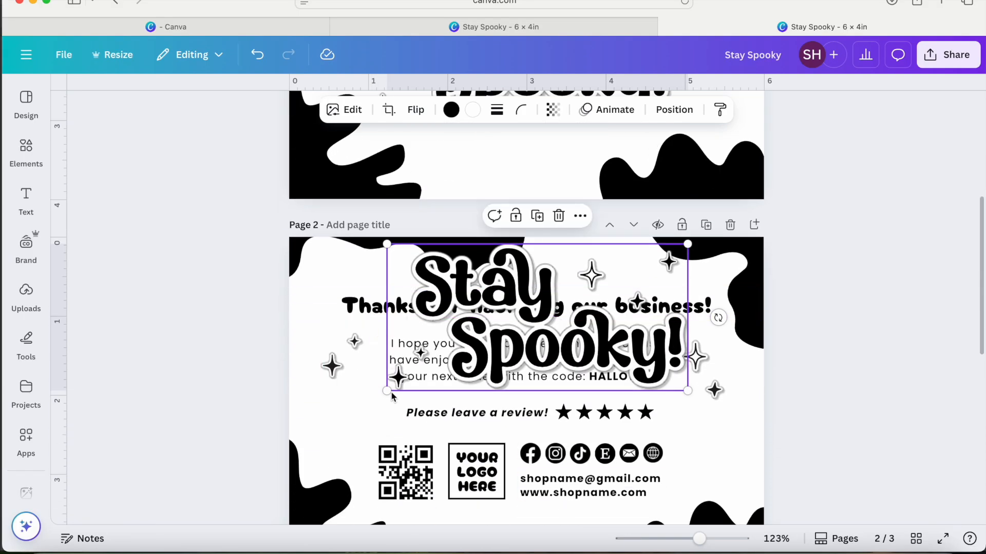
# Try cropping the copied "Stay Spooky!" graphic on page 2 toward its sparkles, and delete the copy.
pyautogui.doubleClick(486, 282)
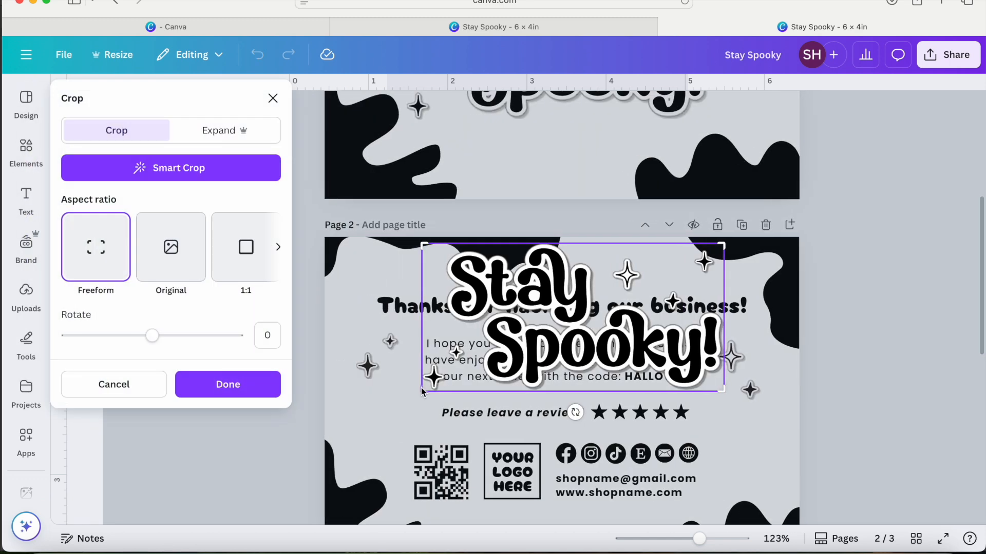
pyautogui.moveTo(425, 392); pyautogui.dragTo(582, 395)
pyautogui.click(883, 335)
pyautogui.press('Delete')
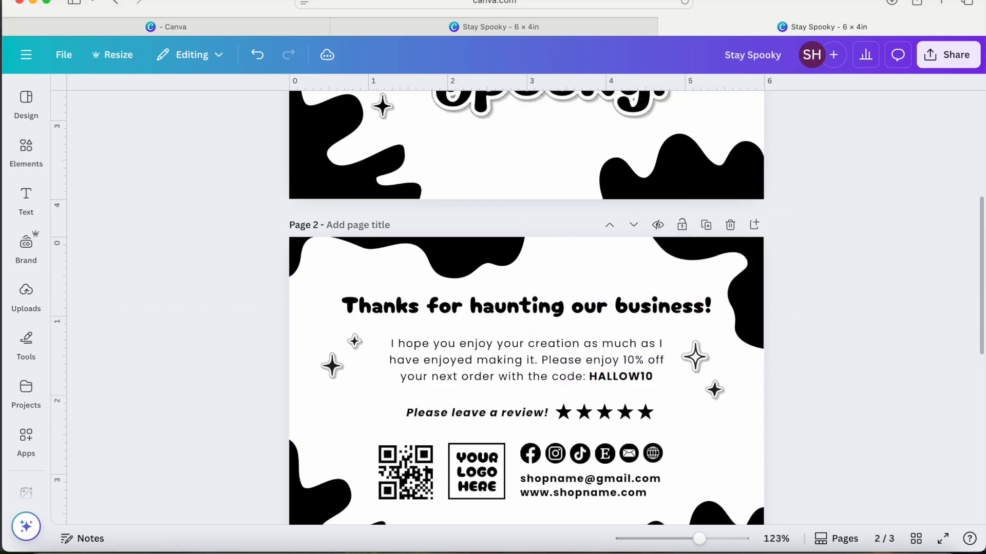
# Search the design elements for "Facebook icon" and show all matching graphics.
pyautogui.scroll(-1, 822, 321)
pyautogui.scroll(-3, 823, 322)
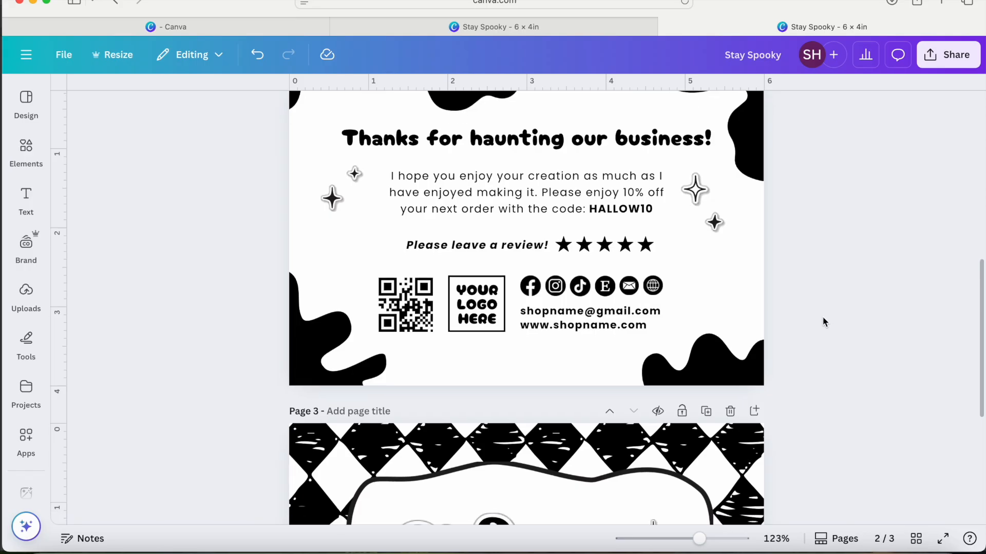
pyautogui.click(568, 290)
pyautogui.click(26, 148)
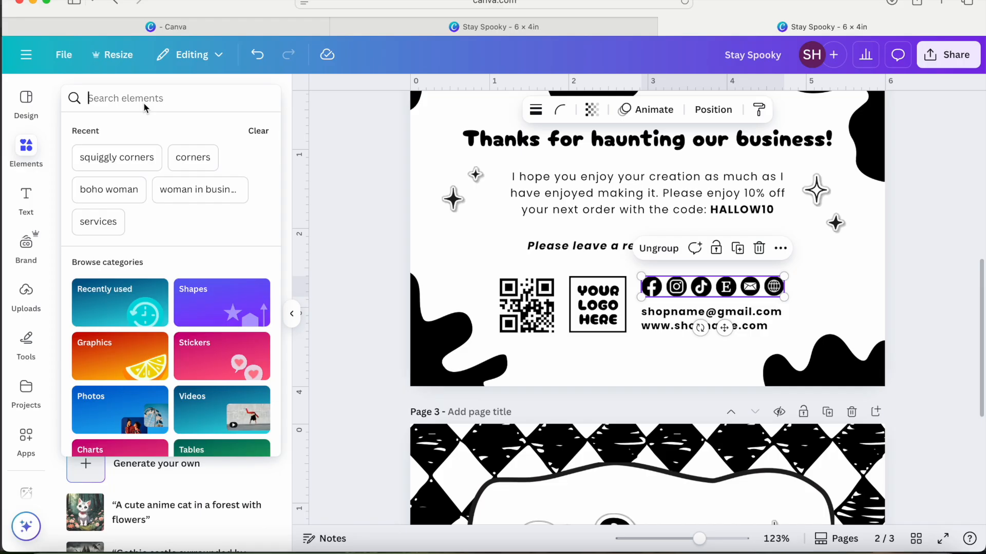
pyautogui.write('facebook icon')
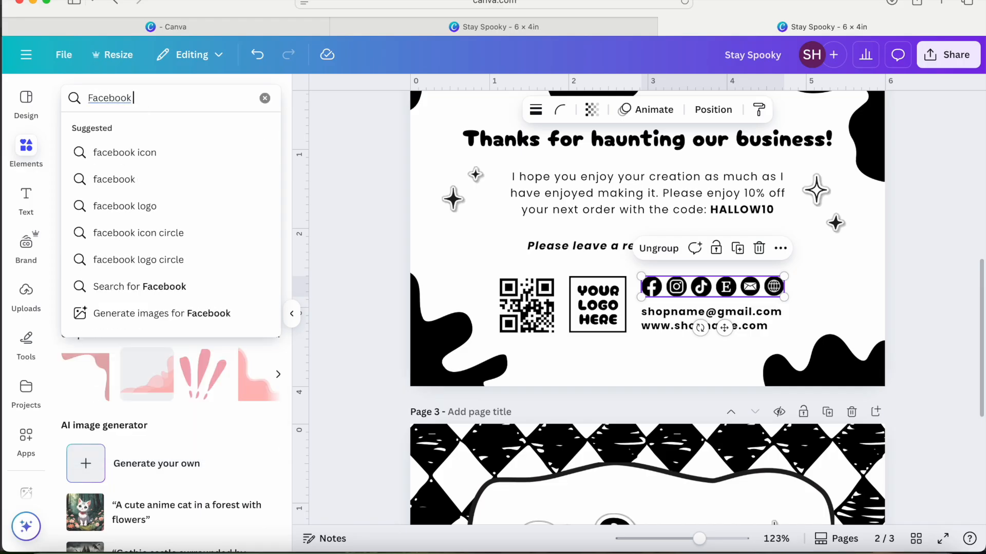
pyautogui.press('Return')
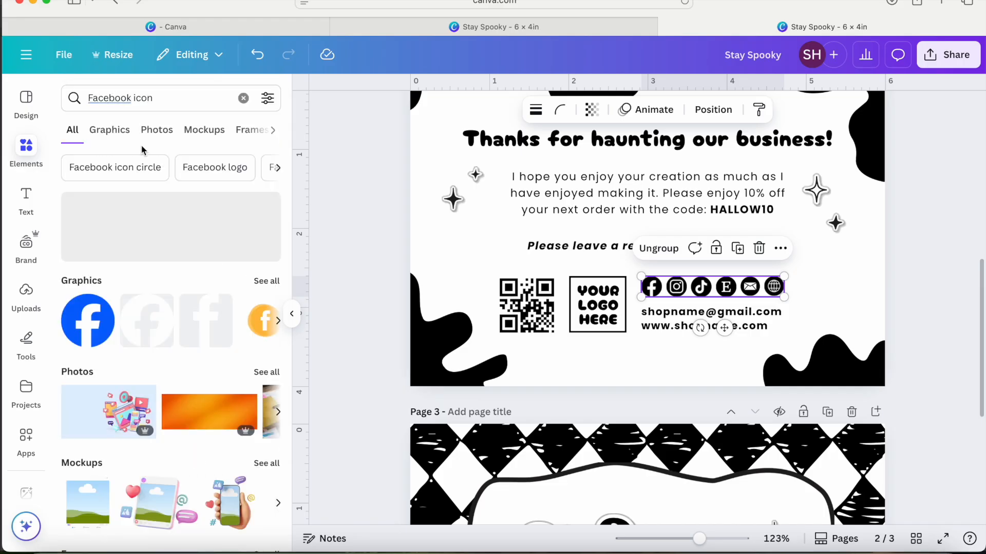
pyautogui.click(257, 282)
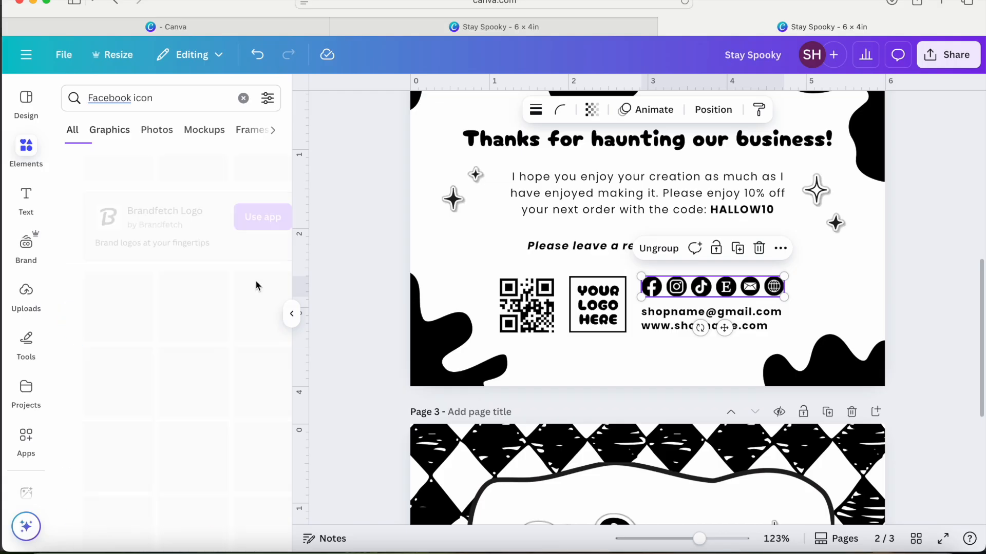
# Try out the blue circular Facebook icon on page 2 beside the logo placeholder, and delete it.
pyautogui.click(125, 306)
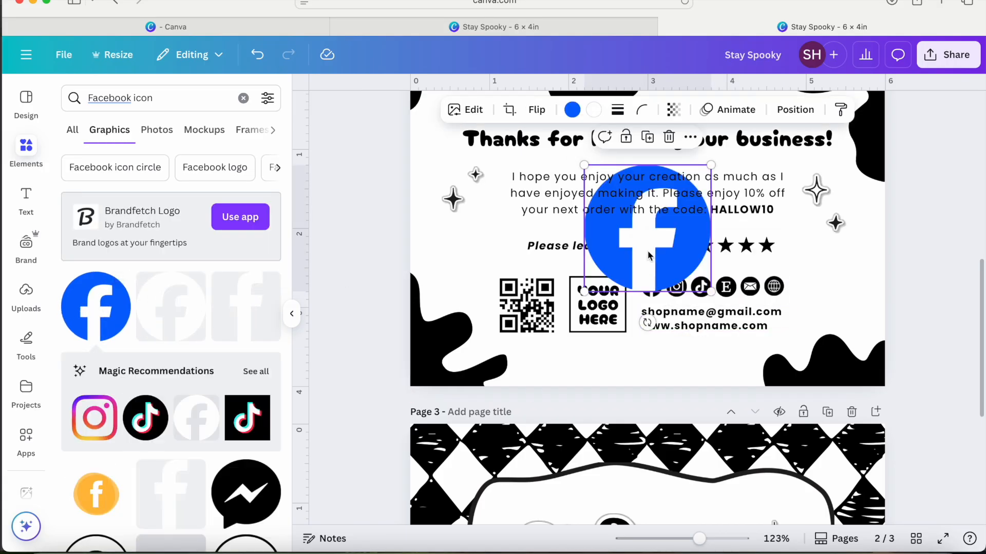
pyautogui.moveTo(668, 267); pyautogui.dragTo(541, 342)
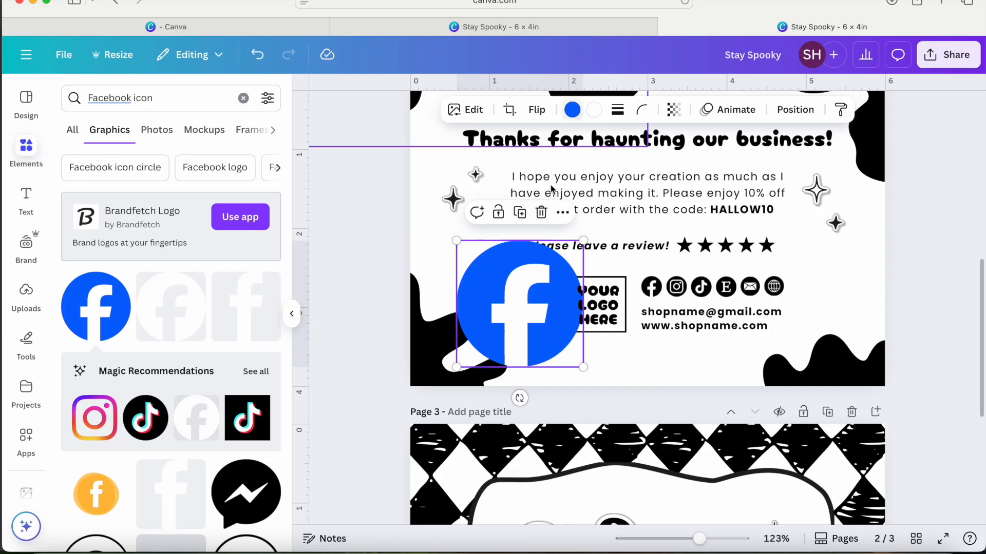
pyautogui.press('Delete')
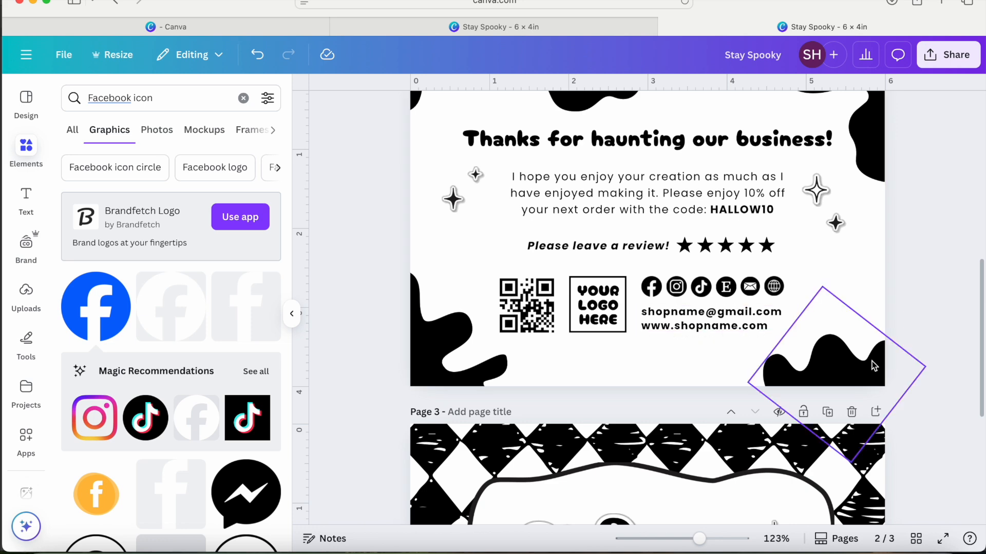
# Review the design from the front on page 1 down to the diamond-patterned alternative on page 3.
pyautogui.scroll(3, 944, 310)
pyautogui.scroll(7, 943, 310)
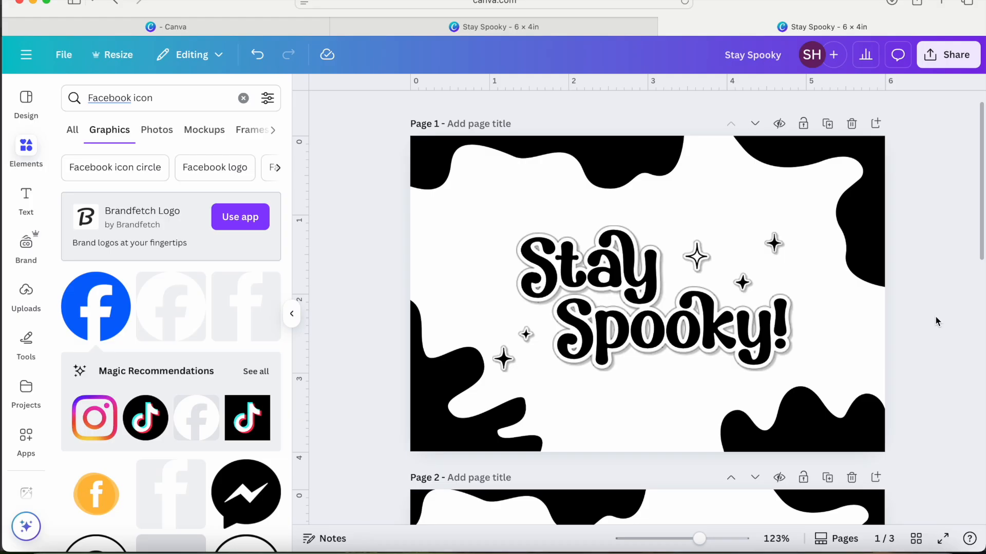
pyautogui.scroll(-5, 924, 330)
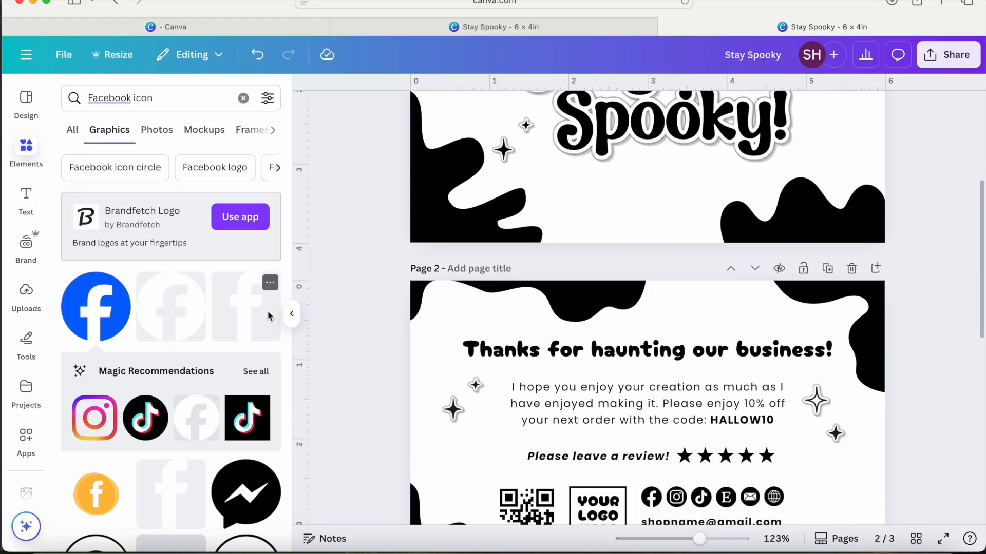
pyautogui.click(291, 313)
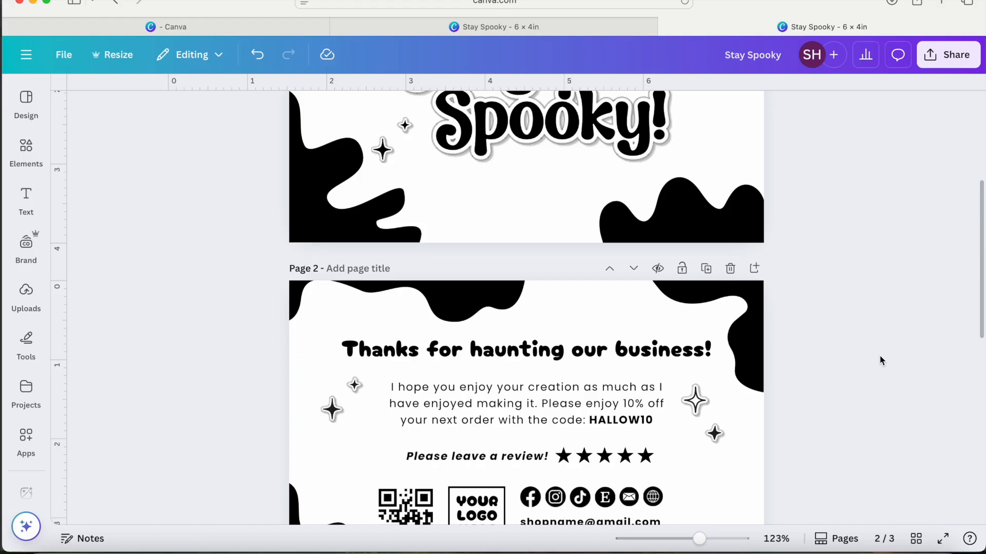
pyautogui.scroll(-10, 879, 355)
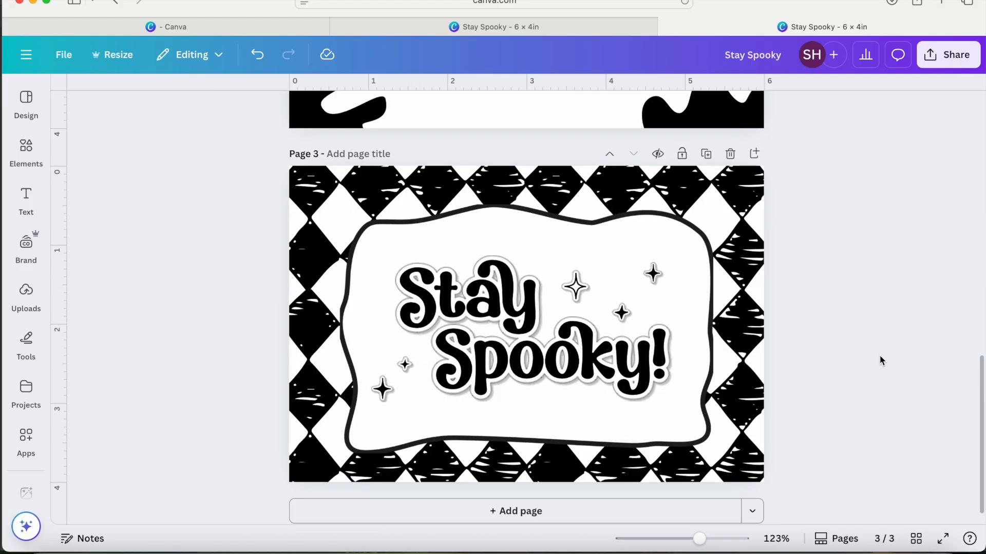
# Examine the pieces and fill colour of the grouped diamond-pattern background on page 3.
pyautogui.click(753, 427)
pyautogui.click(751, 221)
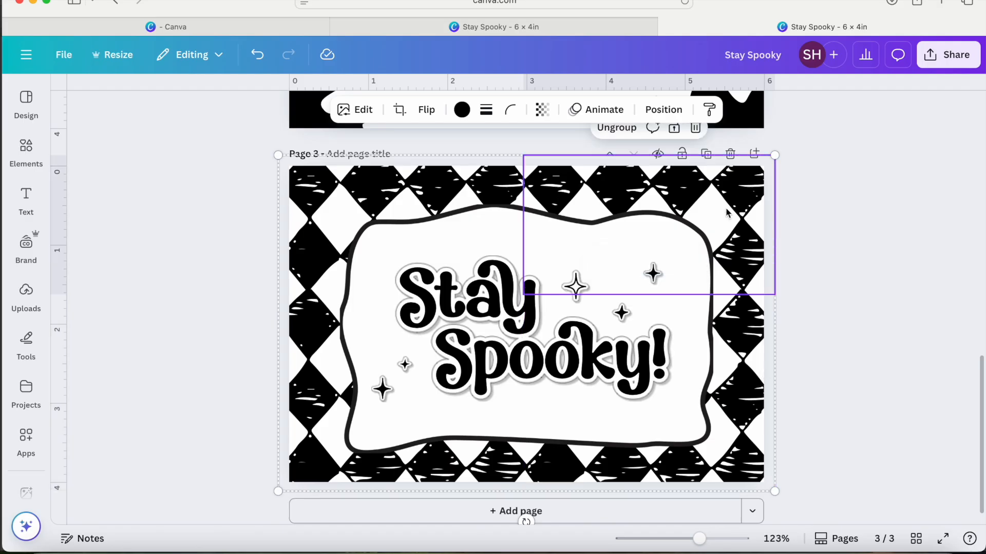
pyautogui.click(325, 211)
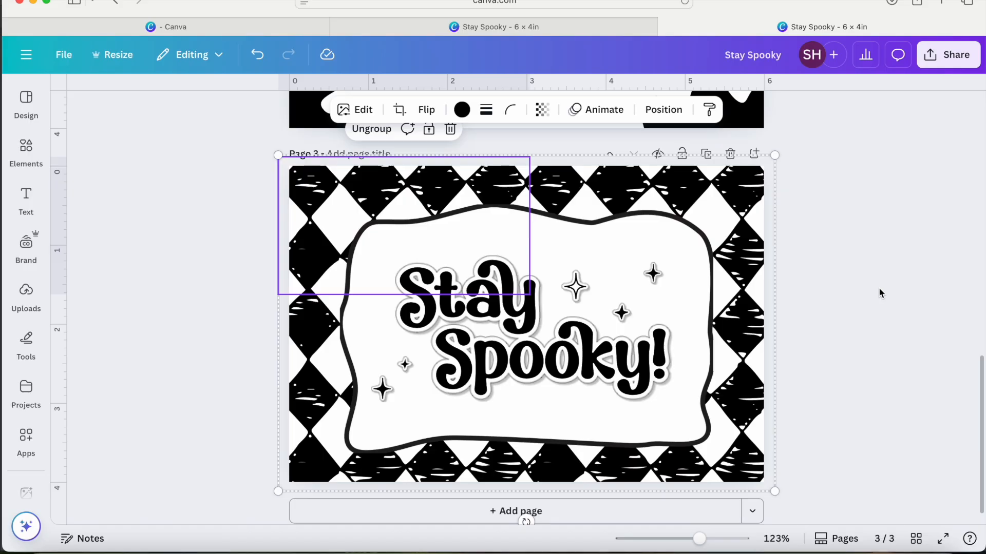
pyautogui.click(879, 293)
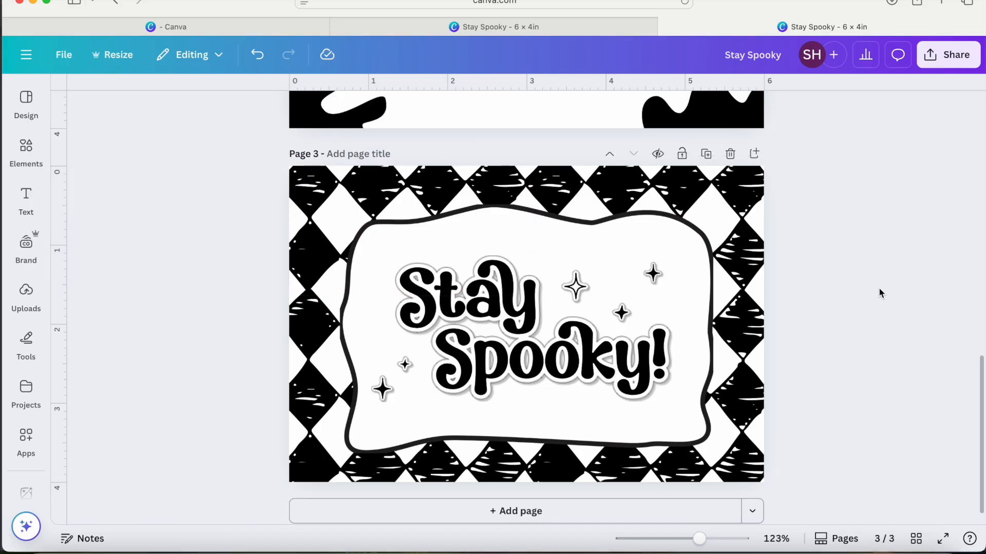
pyautogui.click(735, 424)
pyautogui.click(746, 260)
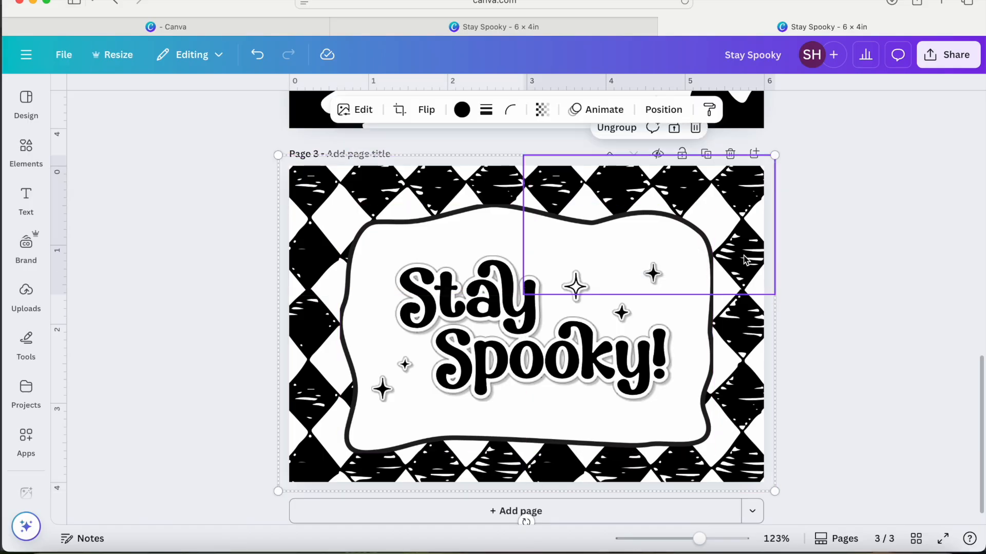
pyautogui.click(334, 191)
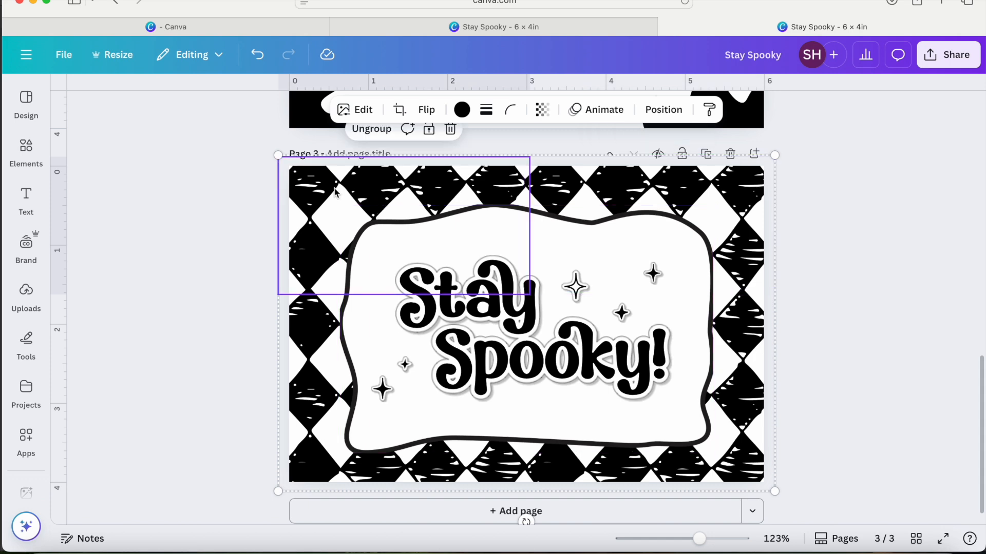
pyautogui.click(335, 382)
pyautogui.click(461, 110)
pyautogui.click(894, 413)
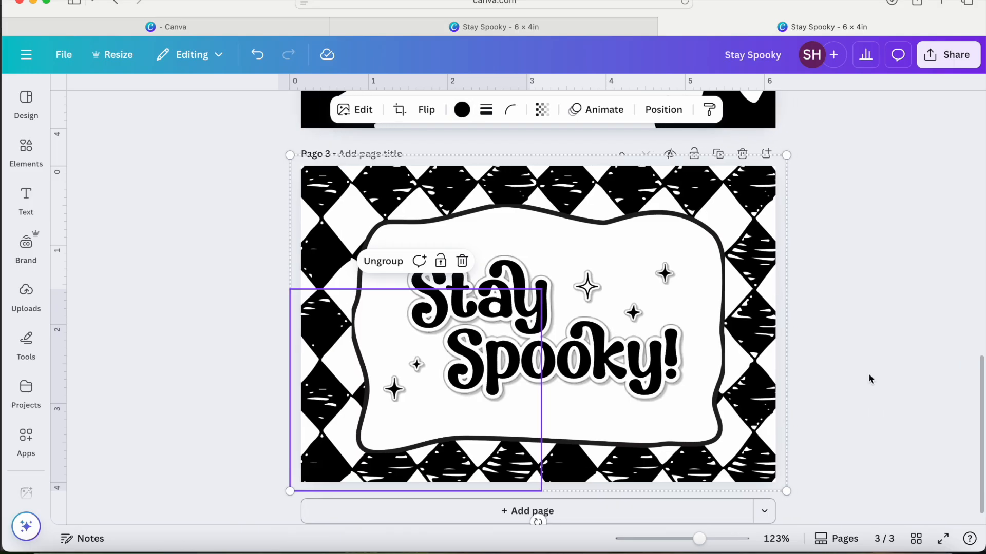
pyautogui.click(802, 234)
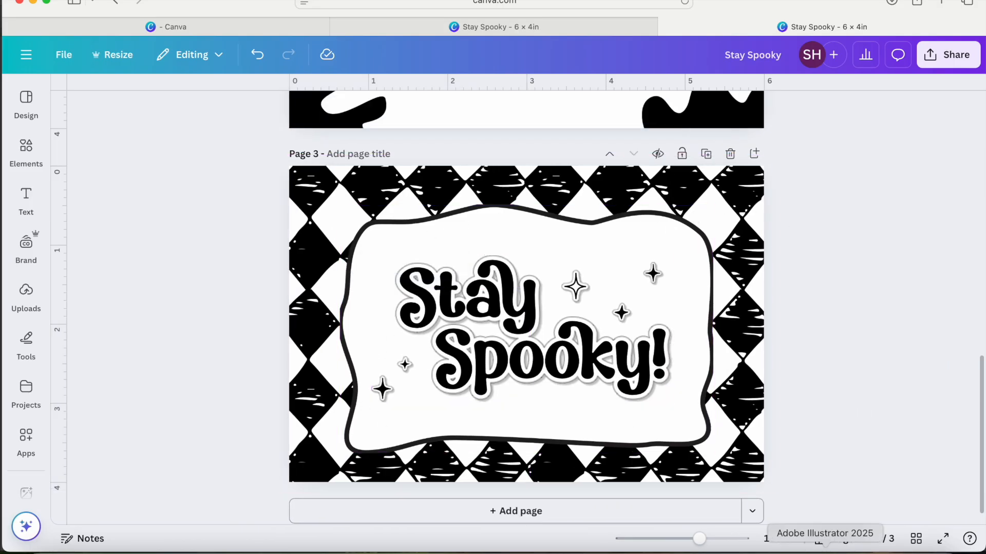
# Switch to Adobe Illustrator and create a new landscape 6 x 4 in document with CMYK colour and 300 ppi raster effects.
pyautogui.click(825, 548)
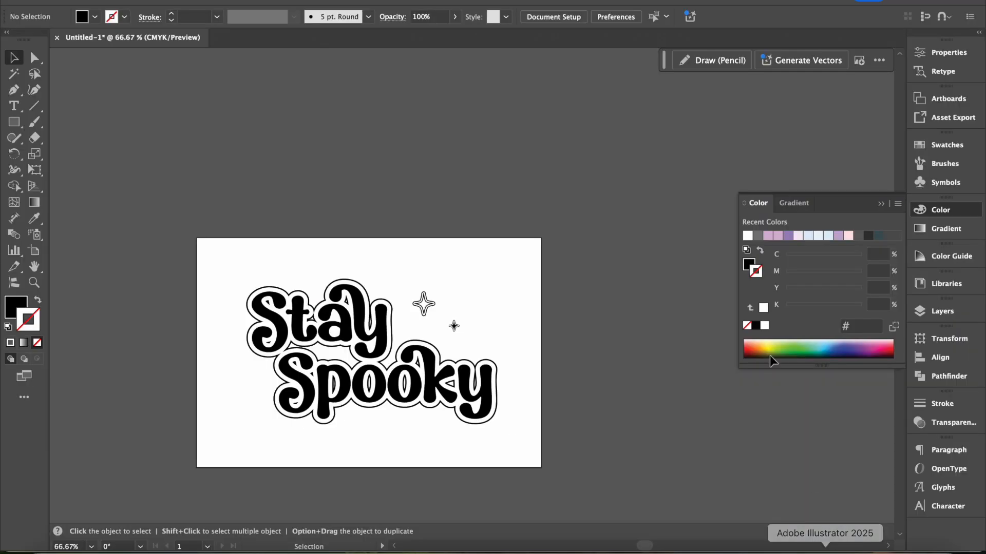
pyautogui.click(95, 0)
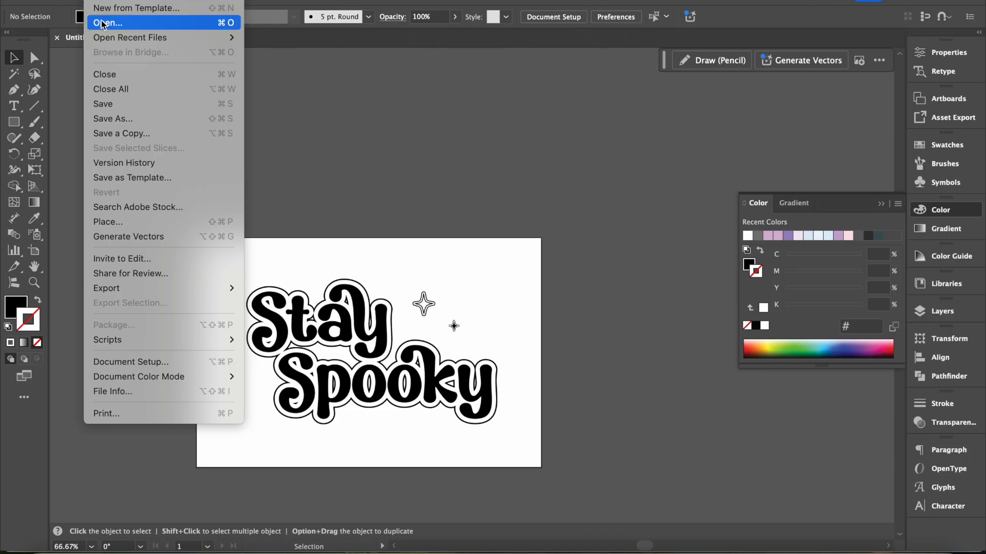
pyautogui.click(97, 1)
pyautogui.press('super+n')
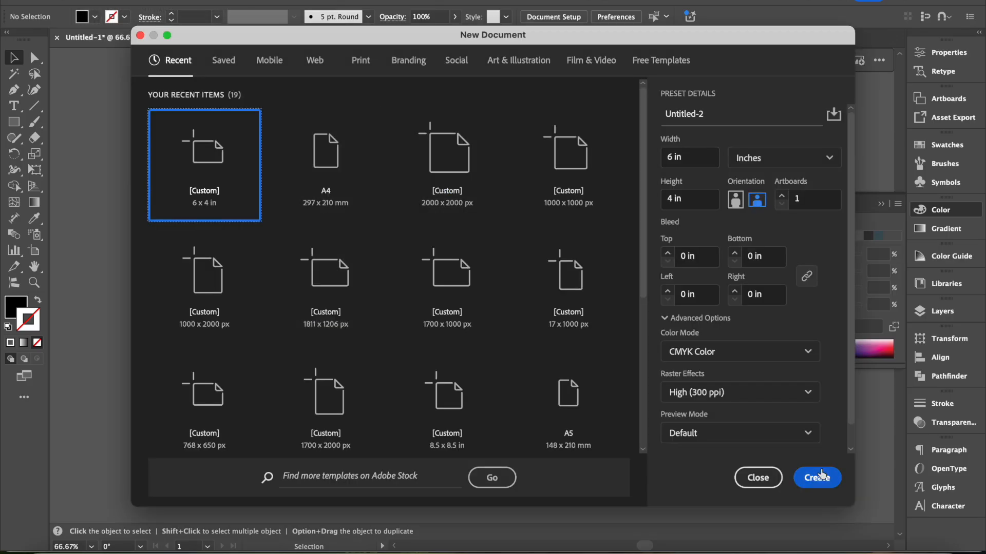
pyautogui.click(814, 480)
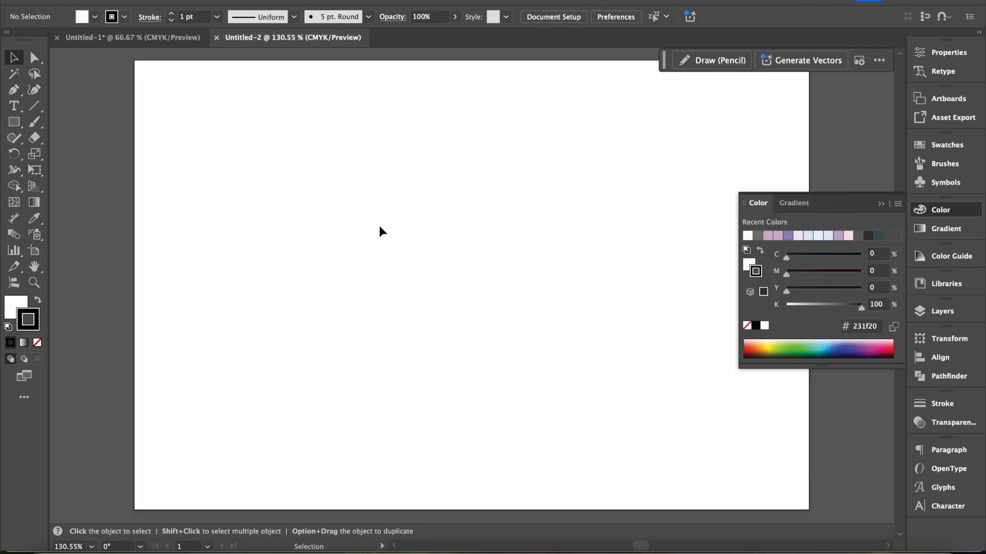
# Draw the wavy top edge of a frame across the artboard with the Pen tool, using smooth curved anchor points.
pyautogui.click(14, 89)
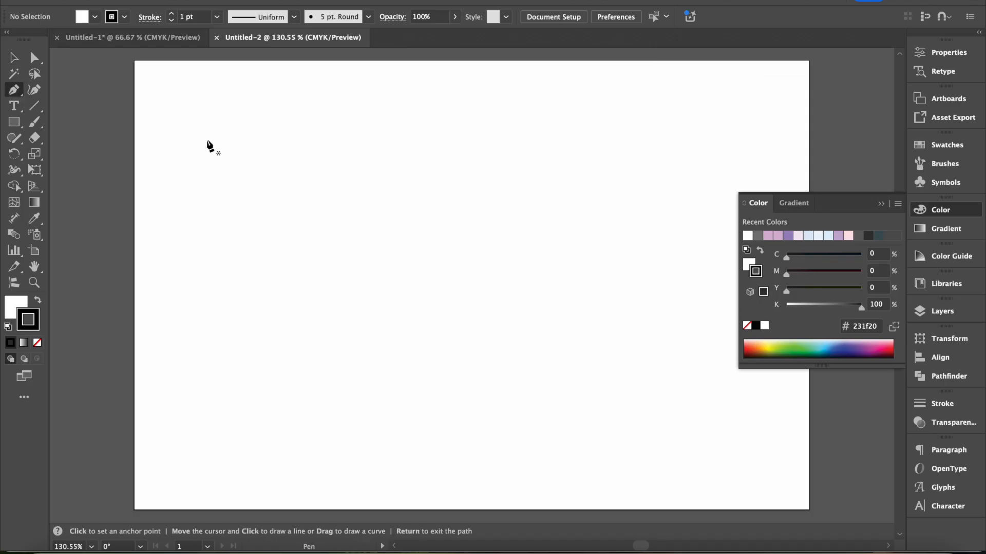
pyautogui.moveTo(221, 153); pyautogui.dragTo(258, 120)
pyautogui.moveTo(350, 137); pyautogui.dragTo(387, 159)
pyautogui.press('Return')
pyautogui.moveTo(483, 163); pyautogui.dragTo(512, 145)
pyautogui.moveTo(599, 140); pyautogui.dragTo(659, 120)
pyautogui.moveTo(745, 134); pyautogui.dragTo(757, 164)
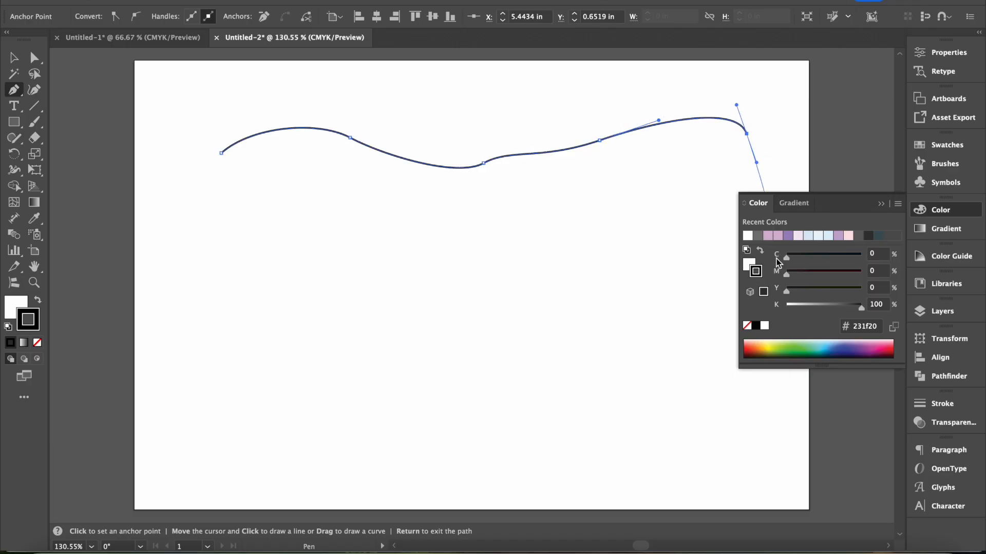
# Continue the wavy path down the right side, along the bottom and up the left side, closing it at its starting anchor.
pyautogui.click(883, 203)
pyautogui.moveTo(774, 257); pyautogui.dragTo(754, 292)
pyautogui.moveTo(758, 338); pyautogui.dragTo(769, 406)
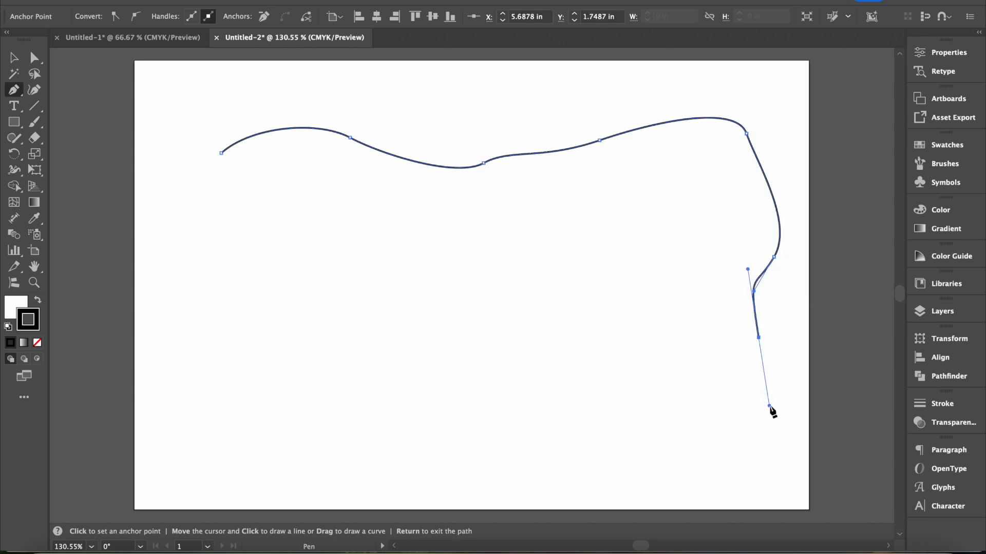
pyautogui.moveTo(732, 444); pyautogui.dragTo(680, 443)
pyautogui.moveTo(578, 437); pyautogui.dragTo(522, 418)
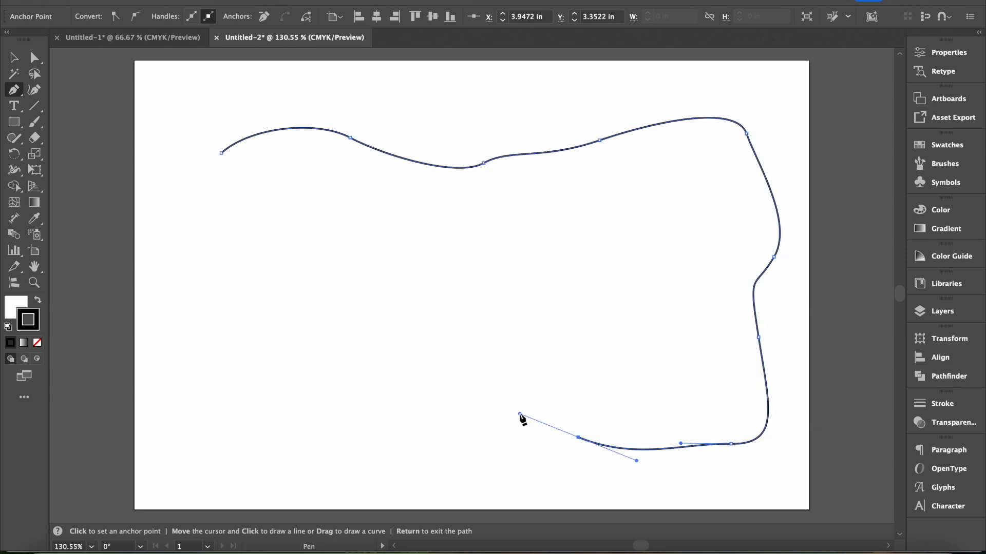
pyautogui.moveTo(240, 396); pyautogui.dragTo(213, 363)
pyautogui.moveTo(188, 260); pyautogui.dragTo(195, 220)
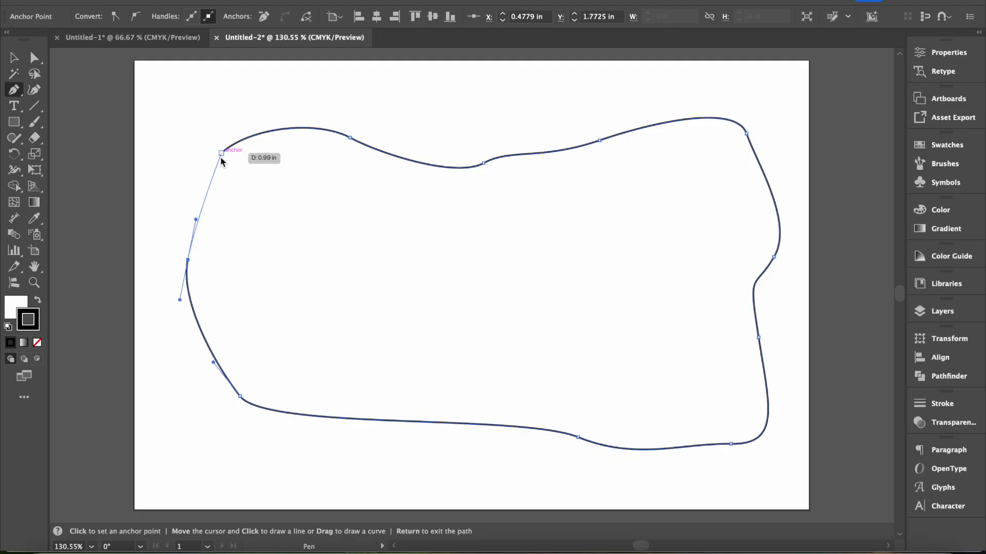
pyautogui.click(221, 154)
# Move the middle anchor of the frame's top edge up to reshape the wave, and convert the upper-left starting anchor to a smooth curve.
pyautogui.click(34, 58)
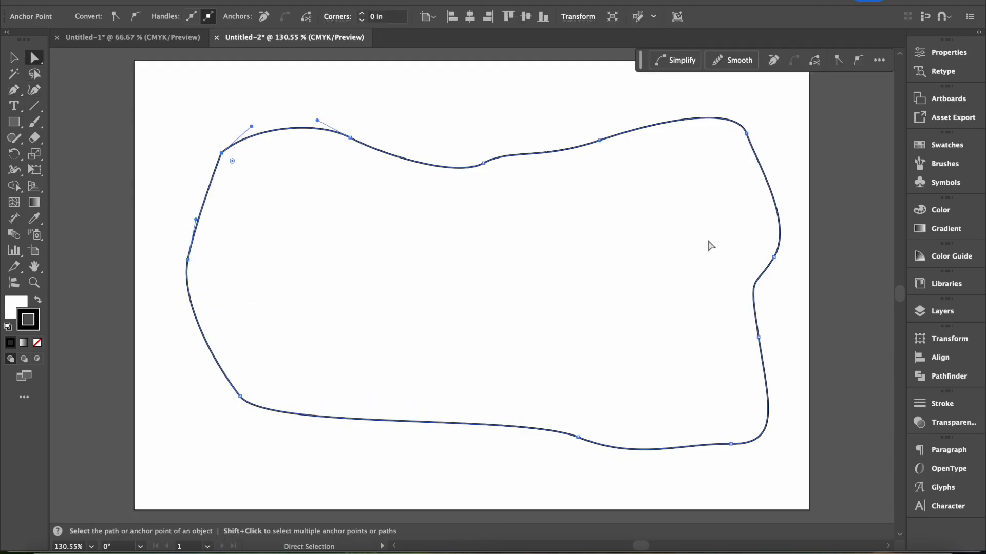
pyautogui.moveTo(483, 163); pyautogui.dragTo(458, 134)
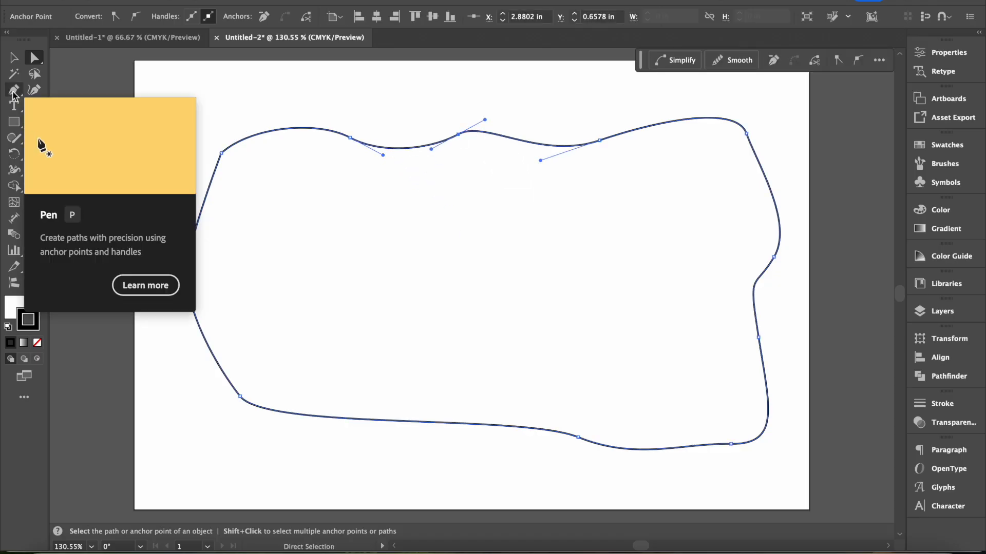
pyautogui.click(13, 92)
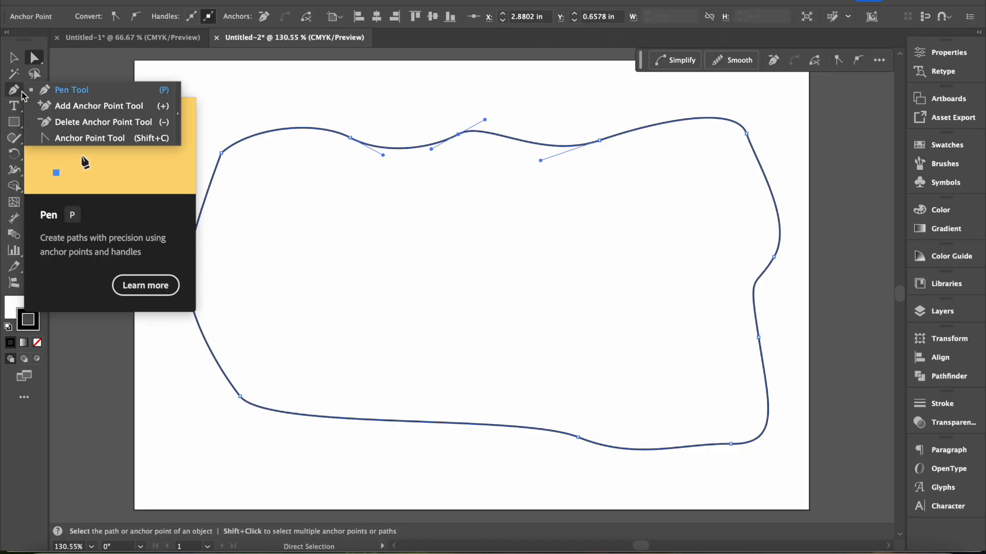
pyautogui.click(76, 139)
pyautogui.click(222, 153)
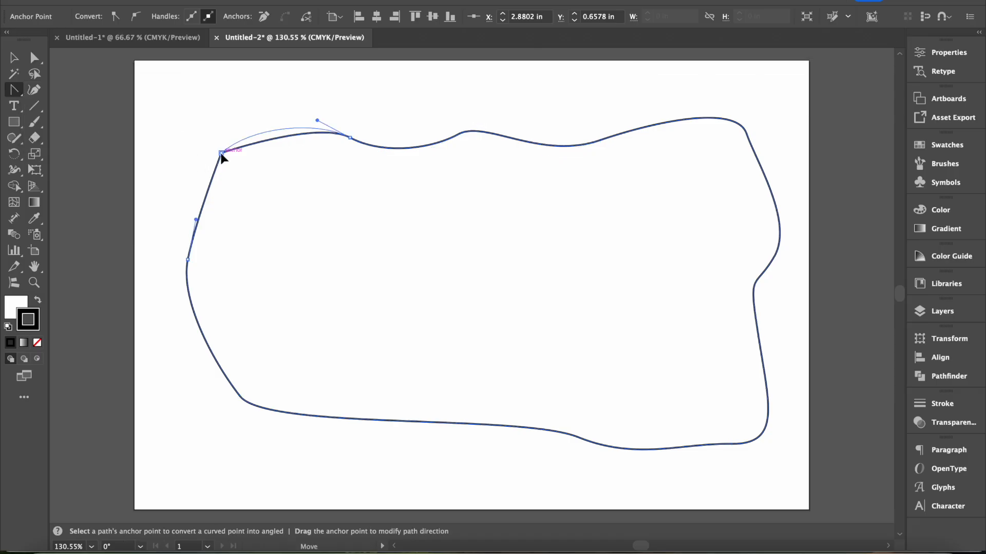
pyautogui.moveTo(221, 154); pyautogui.dragTo(250, 131)
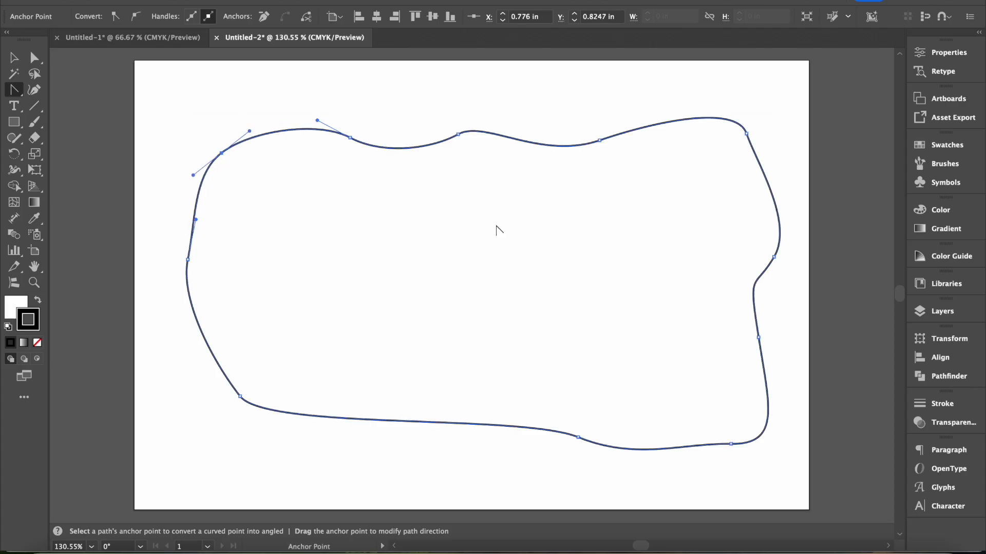
# Delete the middle anchor point of the frame's top edge and add an anchor point on the upper part of its left side.
pyautogui.moveTo(18, 92); pyautogui.dragTo(70, 119)
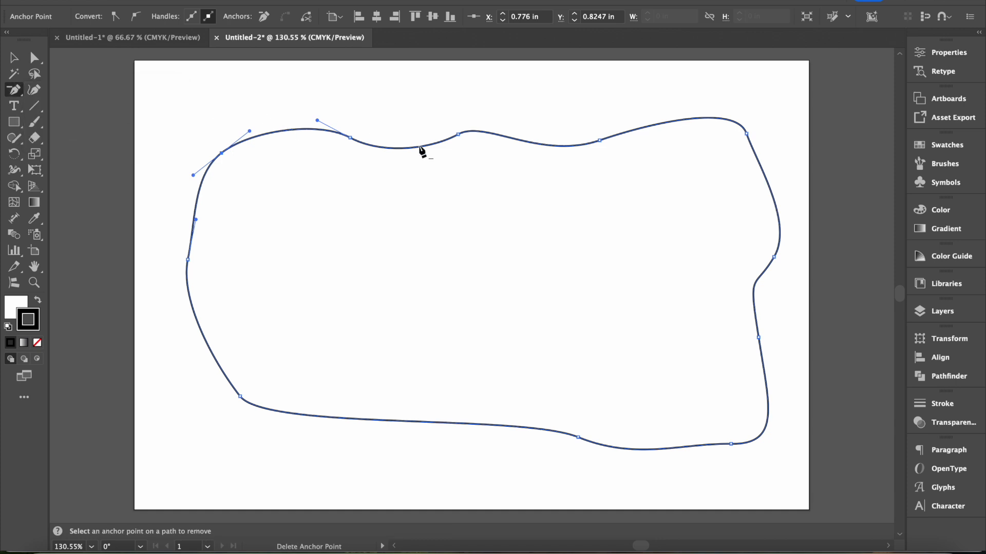
pyautogui.click(458, 134)
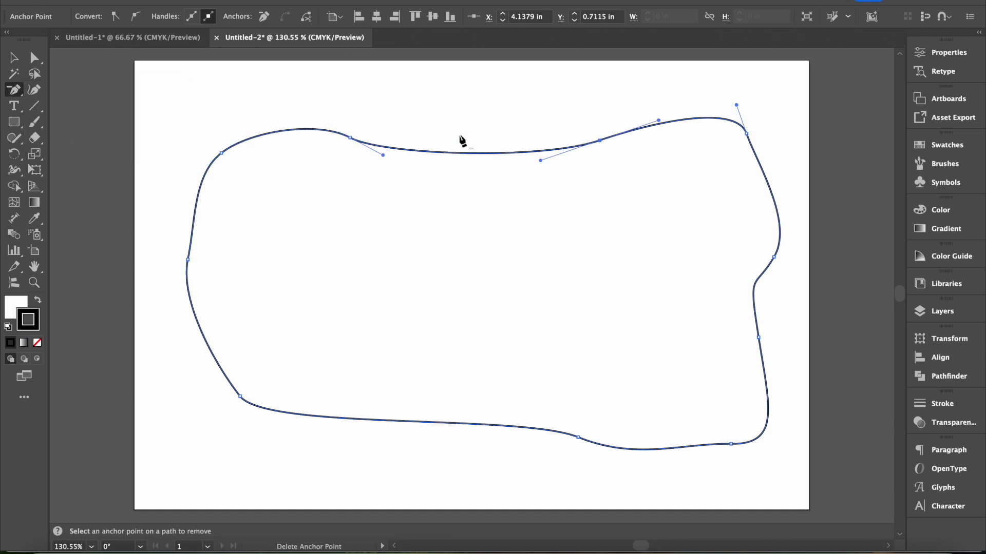
pyautogui.click(14, 90)
pyautogui.click(71, 88)
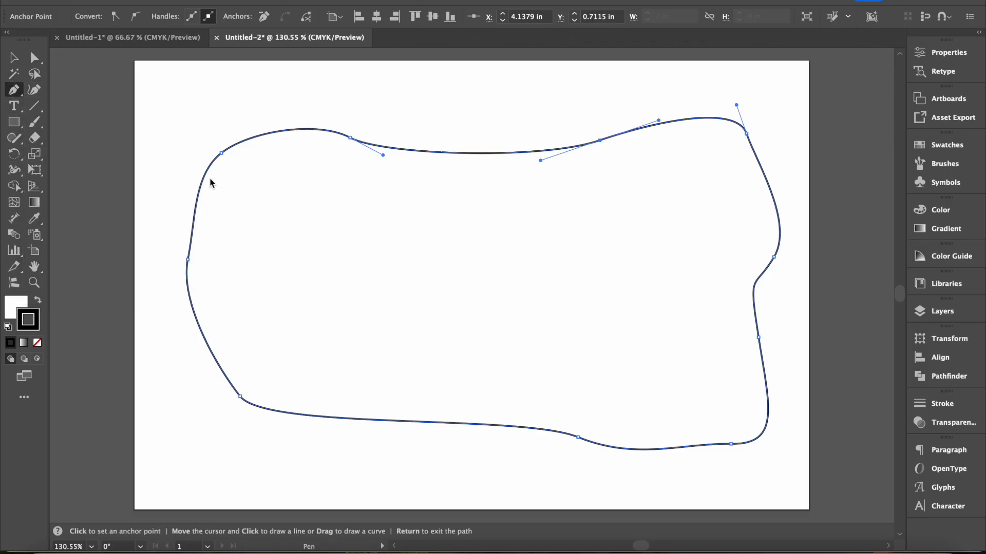
pyautogui.click(197, 199)
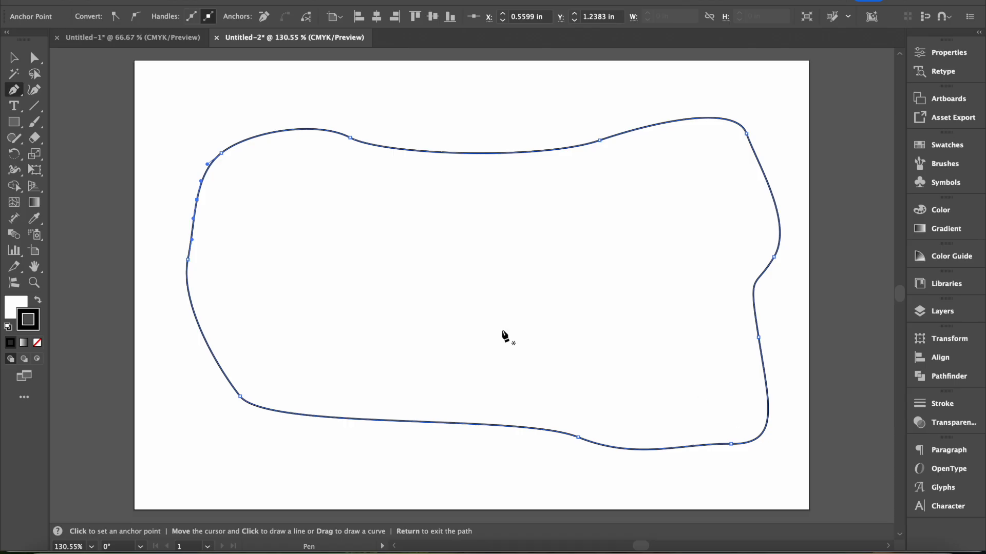
# Check the frame's fill and stroke colour values, and select the whole path as one object.
pyautogui.click(35, 58)
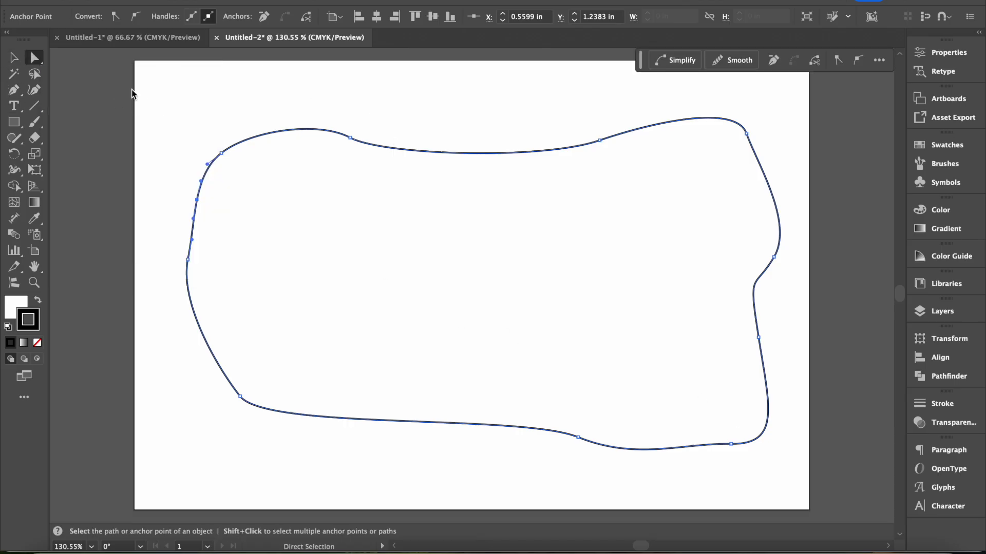
pyautogui.click(172, 100)
pyautogui.click(259, 208)
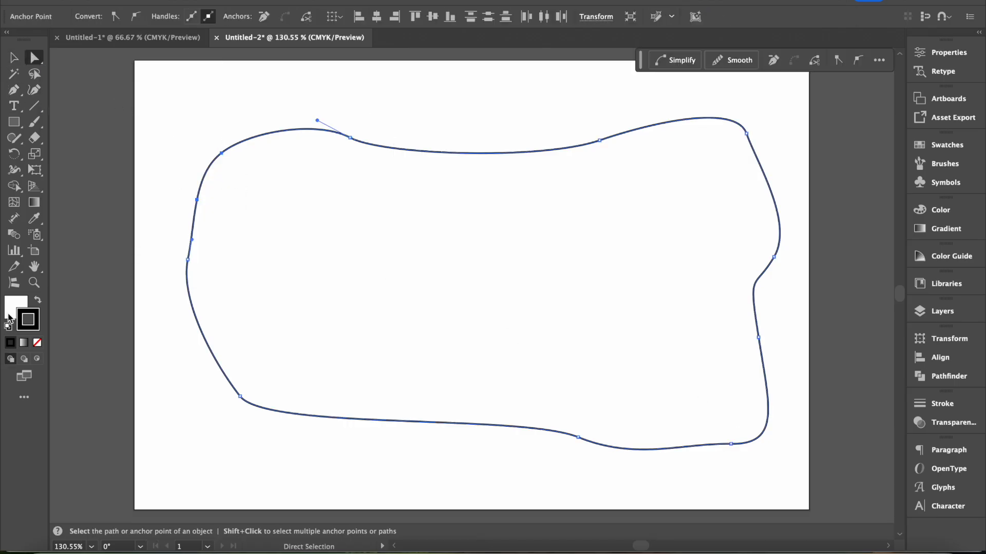
pyautogui.click(12, 307)
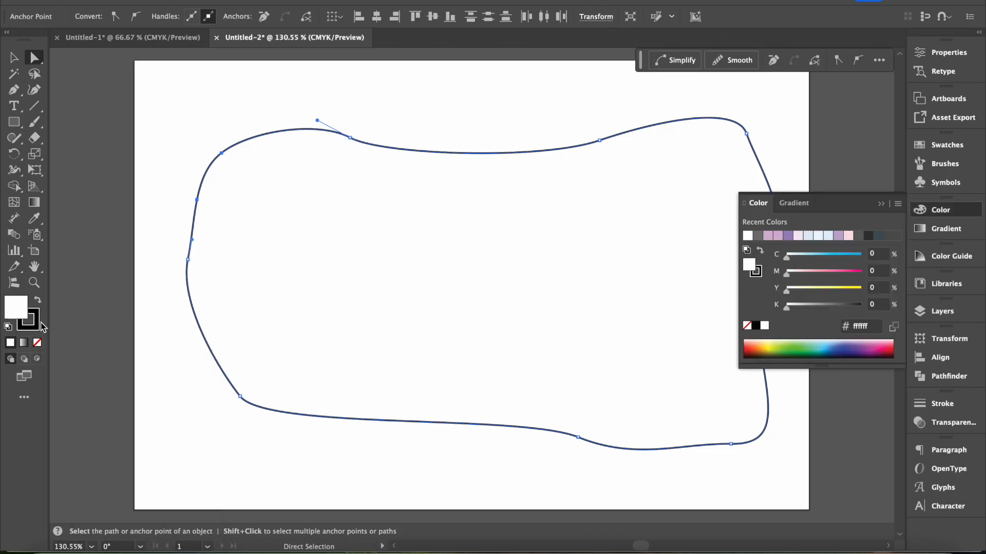
pyautogui.click(38, 326)
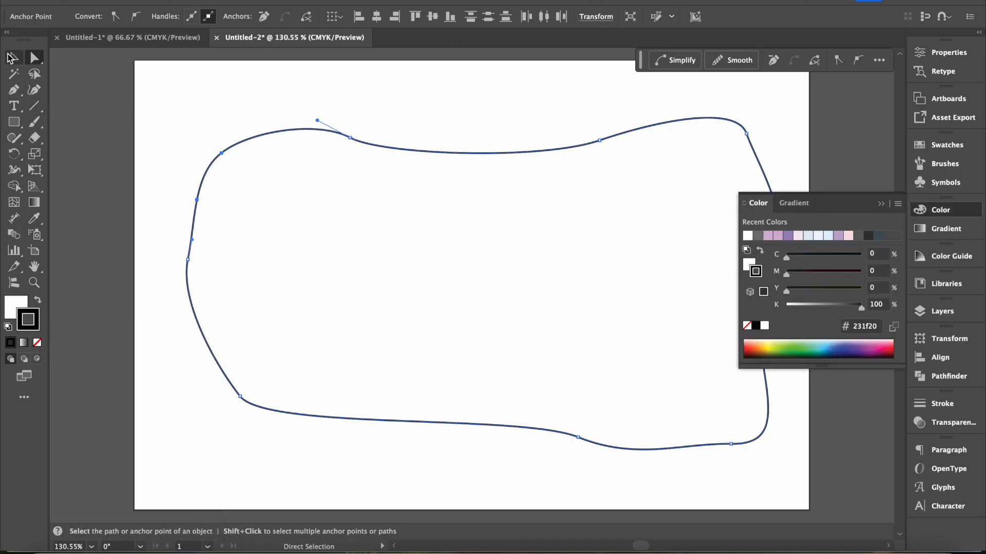
pyautogui.press('v')
pyautogui.click(205, 123)
pyautogui.click(276, 207)
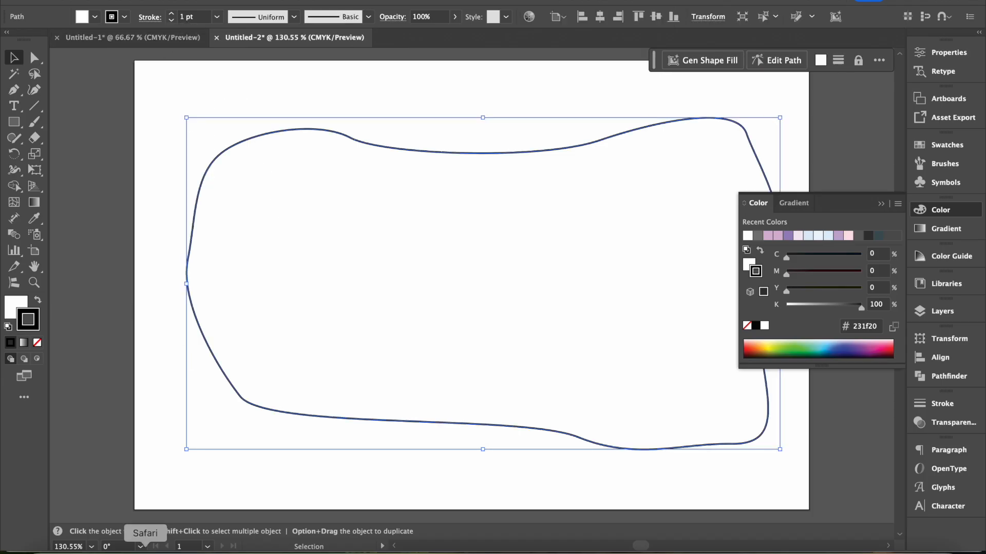
# Switch to Canva in Safari, insert the uploaded wavy frame image on page 3, and delete that copy again.
pyautogui.click(145, 548)
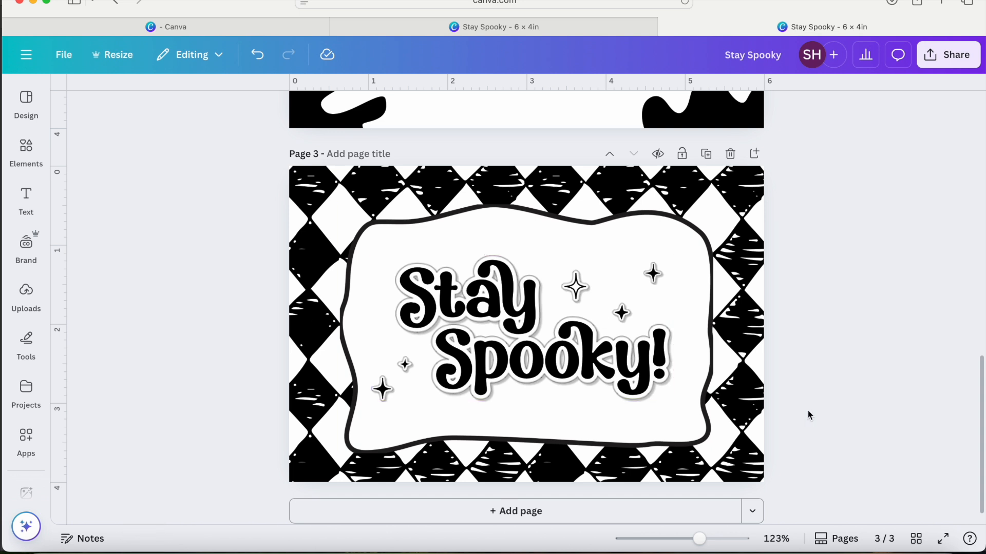
pyautogui.click(668, 221)
pyautogui.click(849, 231)
pyautogui.click(21, 288)
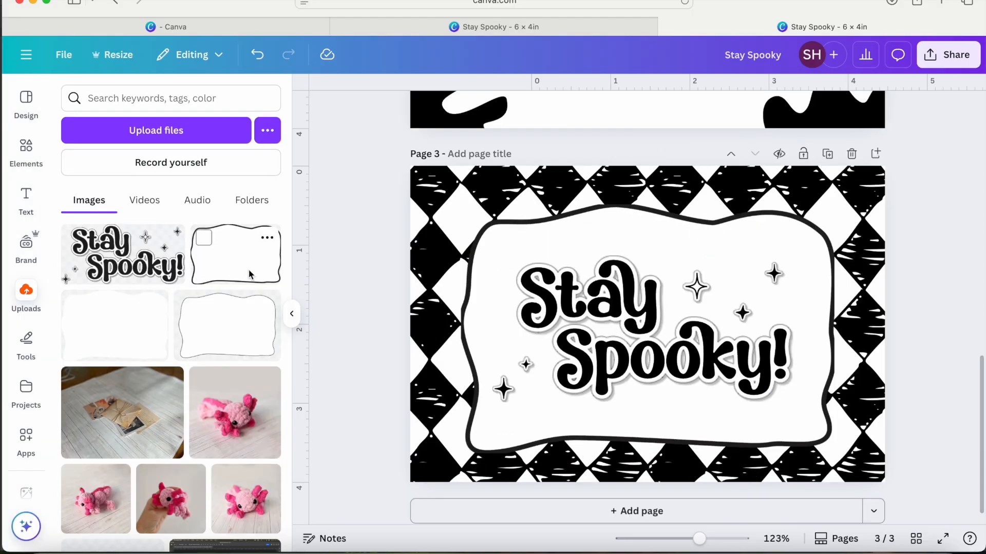
pyautogui.click(243, 256)
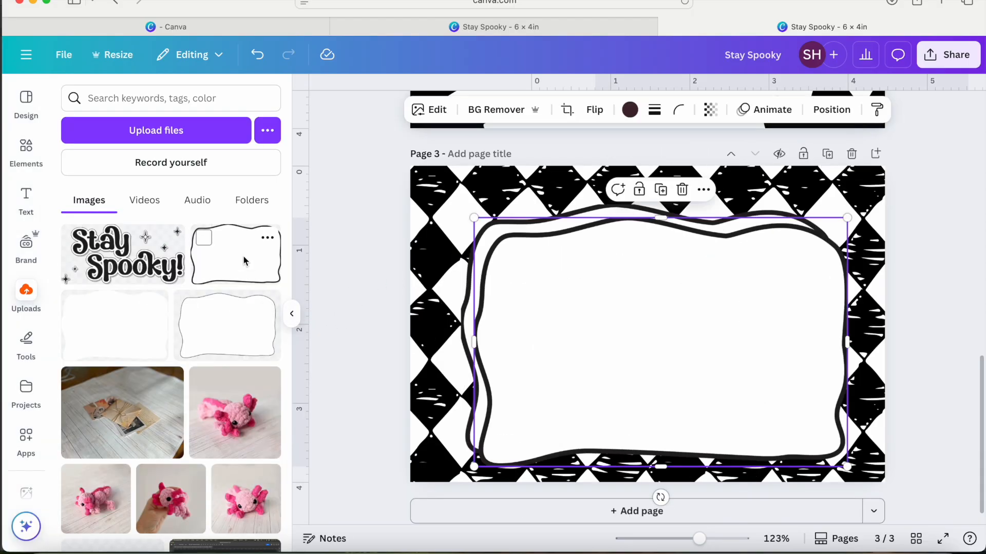
pyautogui.press('Delete')
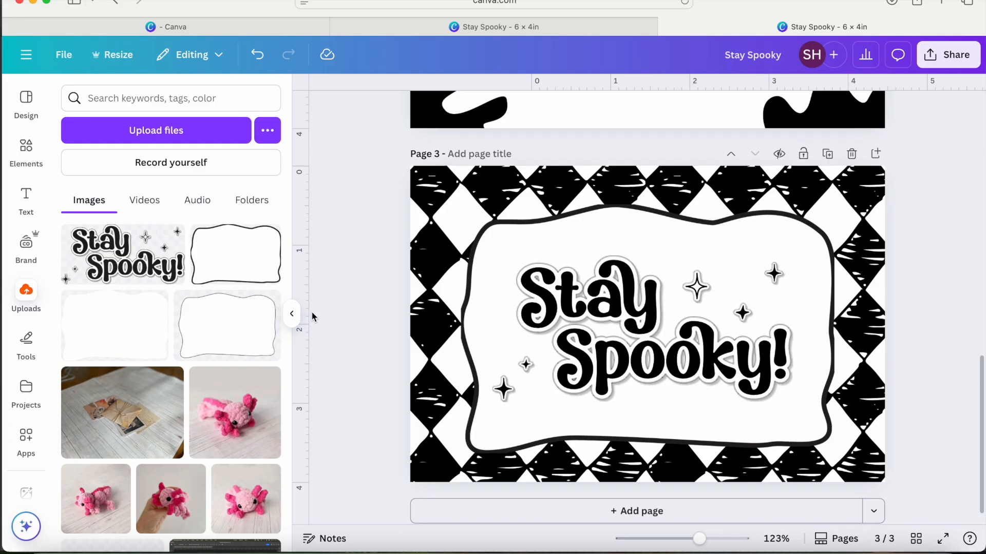
pyautogui.click(291, 314)
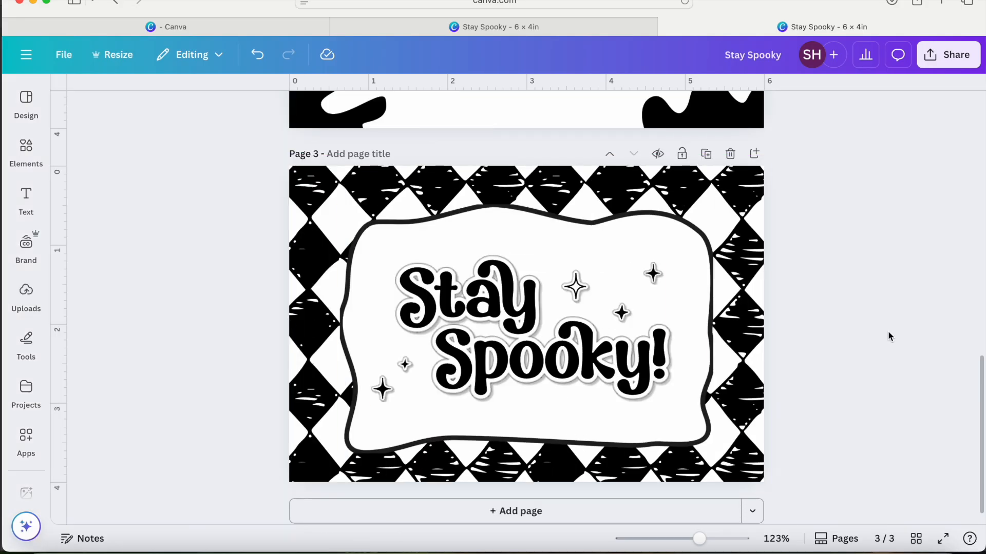
pyautogui.scroll(6, 889, 332)
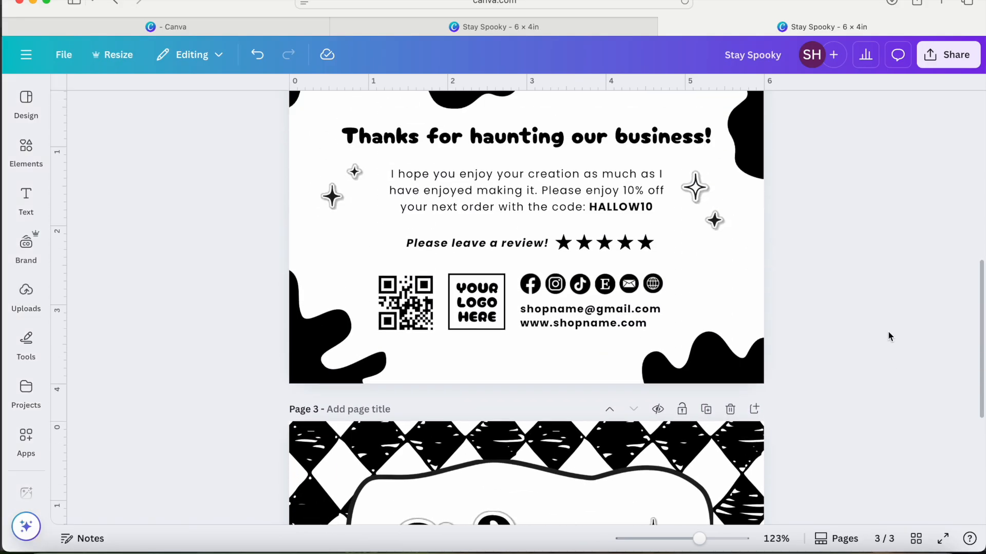
pyautogui.scroll(-7, 889, 333)
pyautogui.scroll(12, 890, 336)
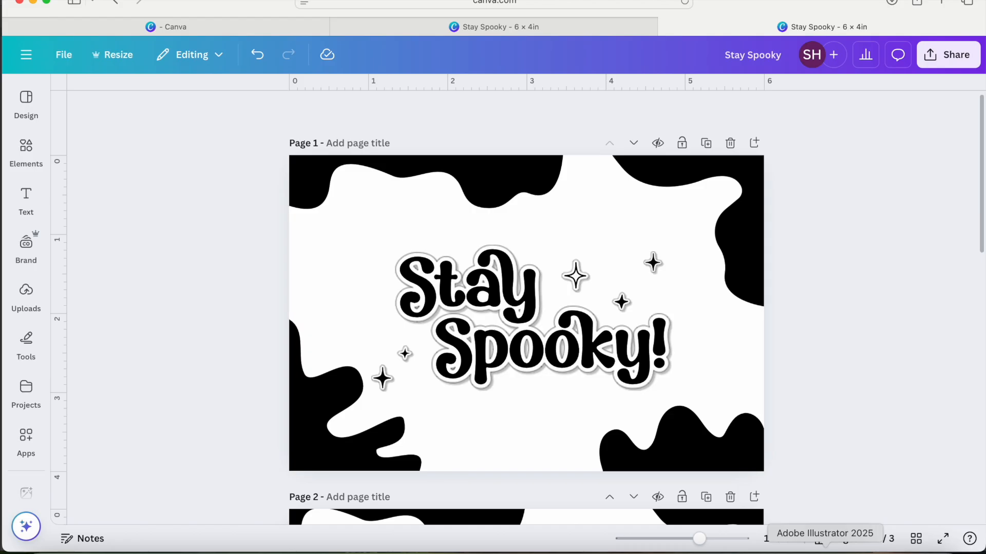
# Switch to Adobe Illustrator and delete the wavy frame path from the artboard.
pyautogui.click(825, 551)
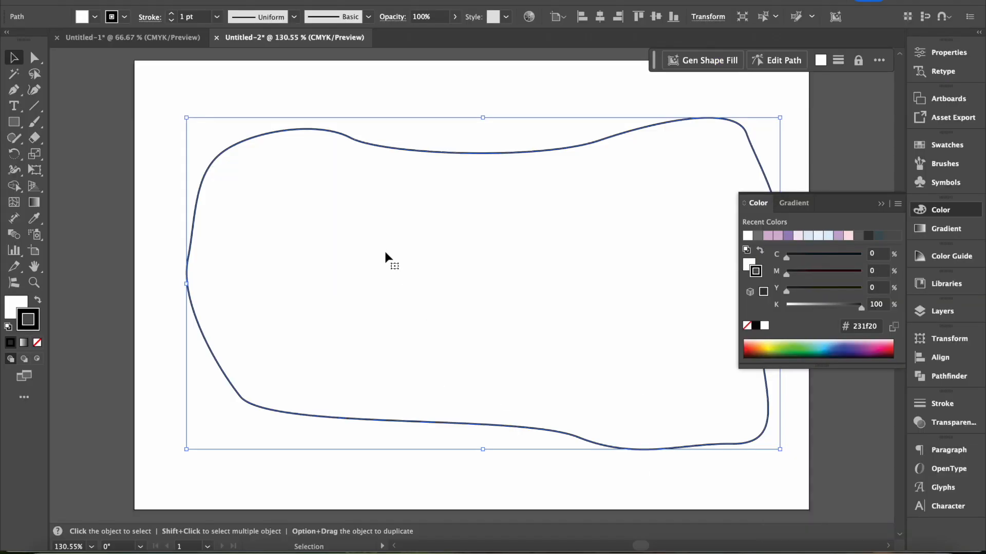
pyautogui.press('Delete')
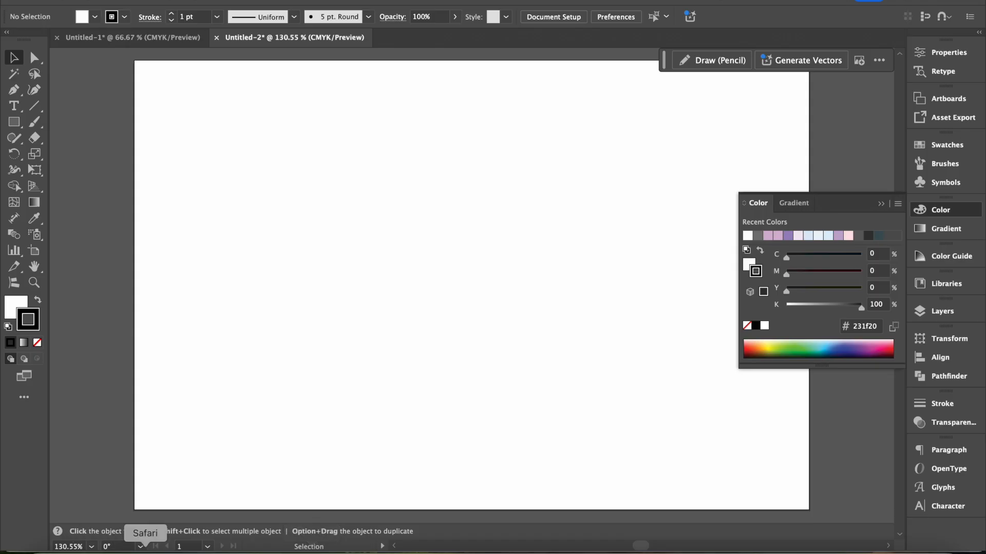
# Switch to Safari, search Google for "unsplash" in a new tab and open the Unsplash website.
pyautogui.click(145, 548)
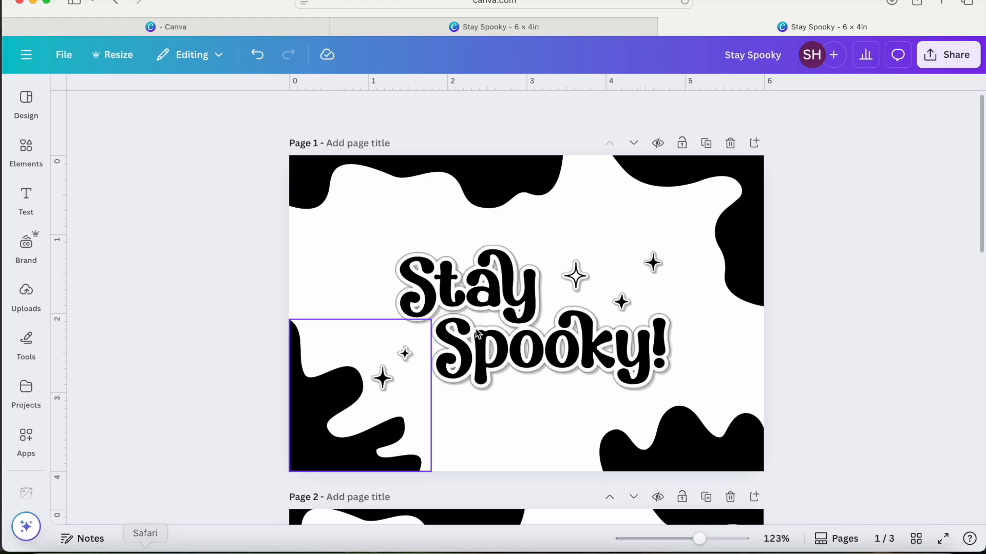
pyautogui.click(941, 2)
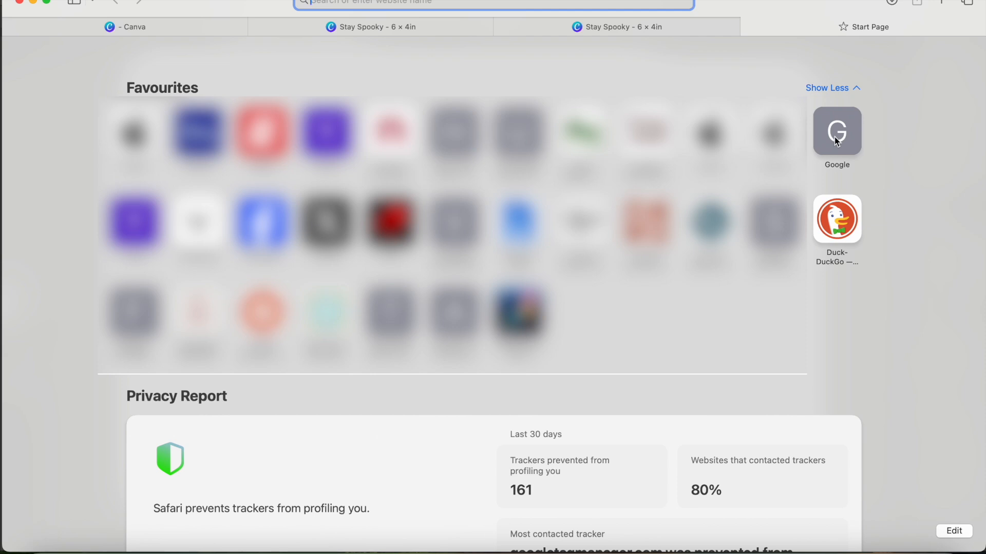
pyautogui.click(835, 140)
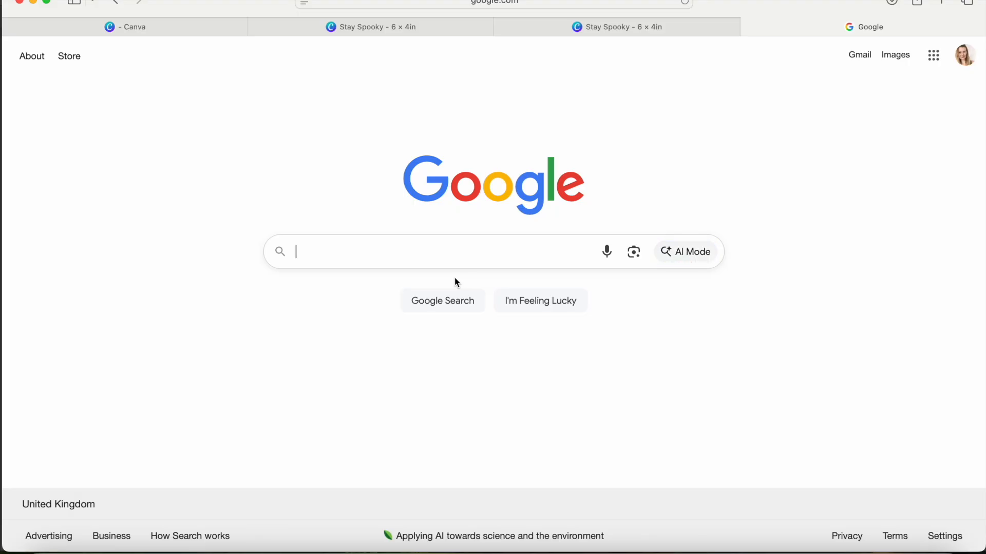
pyautogui.write('unsplash')
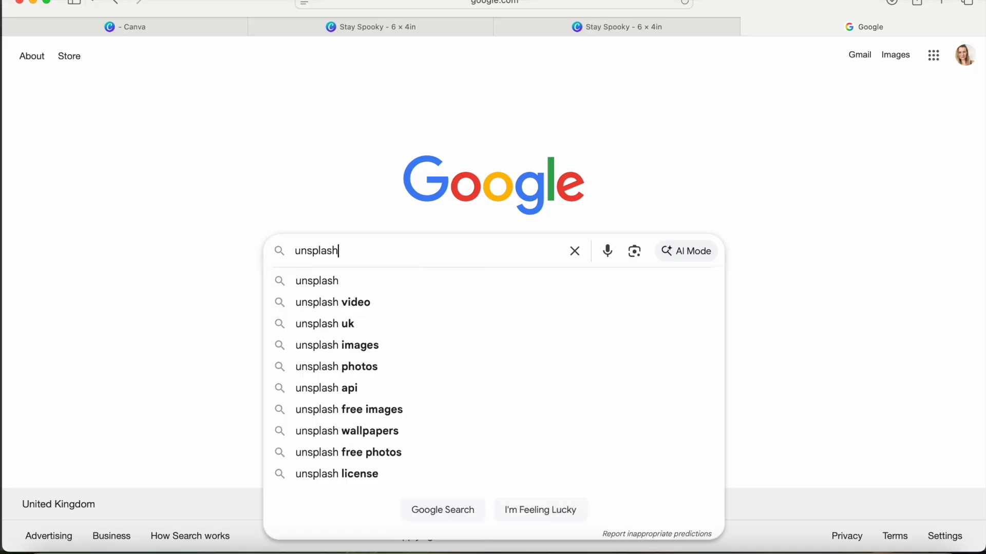
pyautogui.press('Return')
pyautogui.click(332, 187)
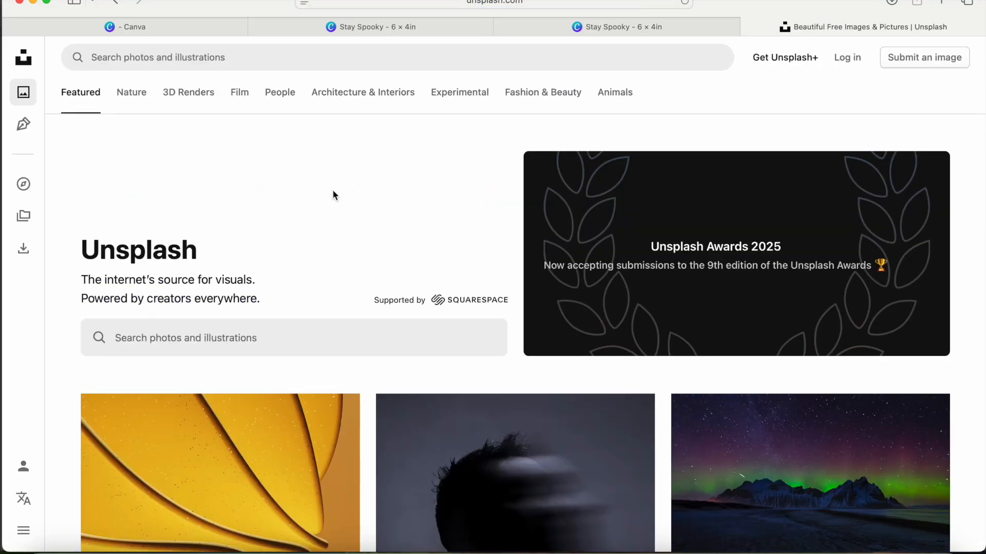
# Search Unsplash for "leaf" and filter the photos to the Free license.
pyautogui.click(291, 61)
pyautogui.write('leaf')
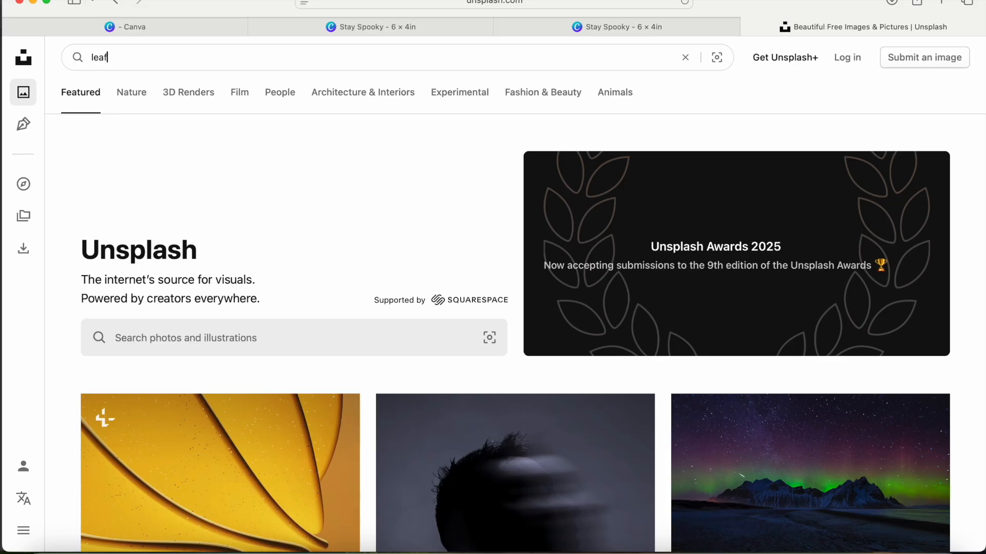
pyautogui.press('Return')
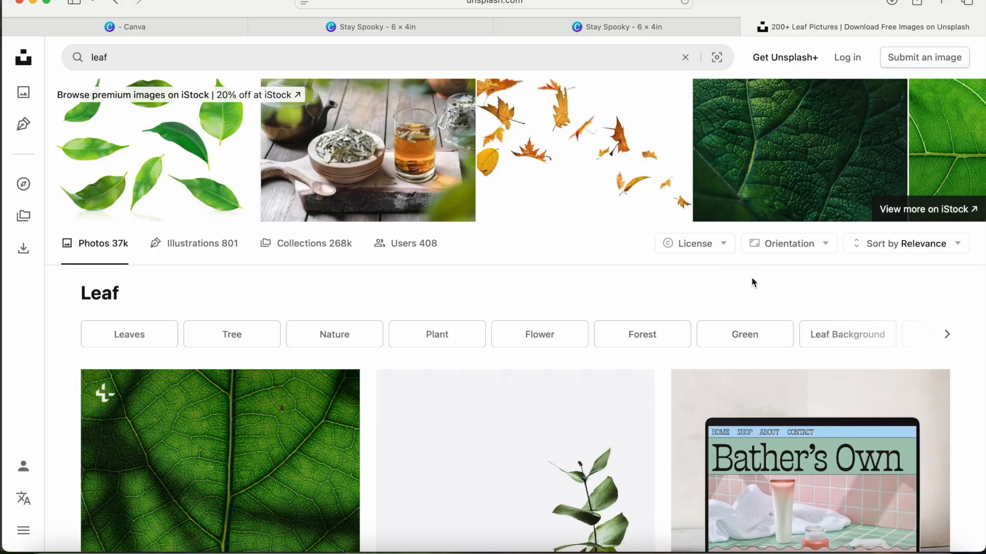
pyautogui.click(713, 244)
pyautogui.click(693, 340)
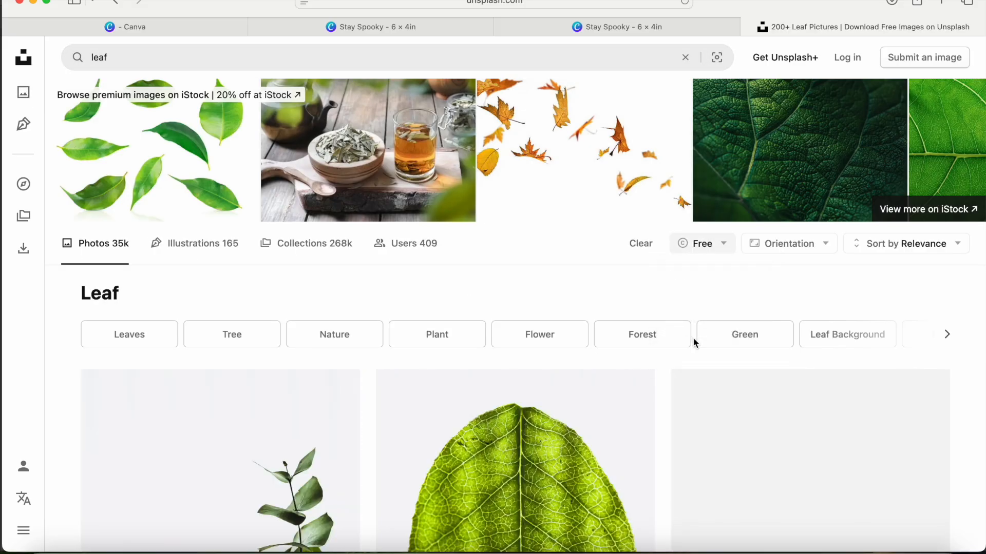
# Download the photo of a single green leaf on a white surface and close its preview window.
pyautogui.scroll(-10, 659, 359)
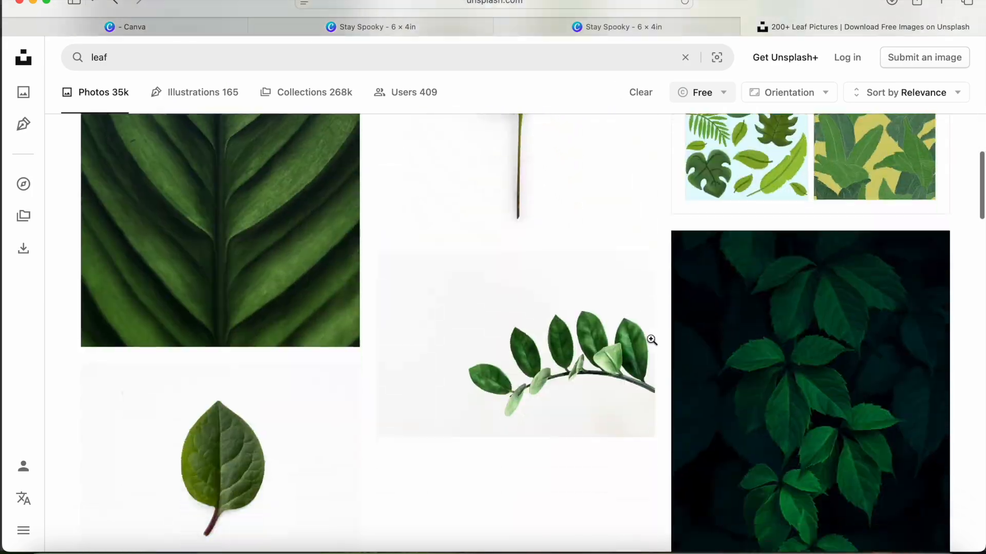
pyautogui.scroll(-2, 651, 340)
pyautogui.scroll(-2, 651, 340)
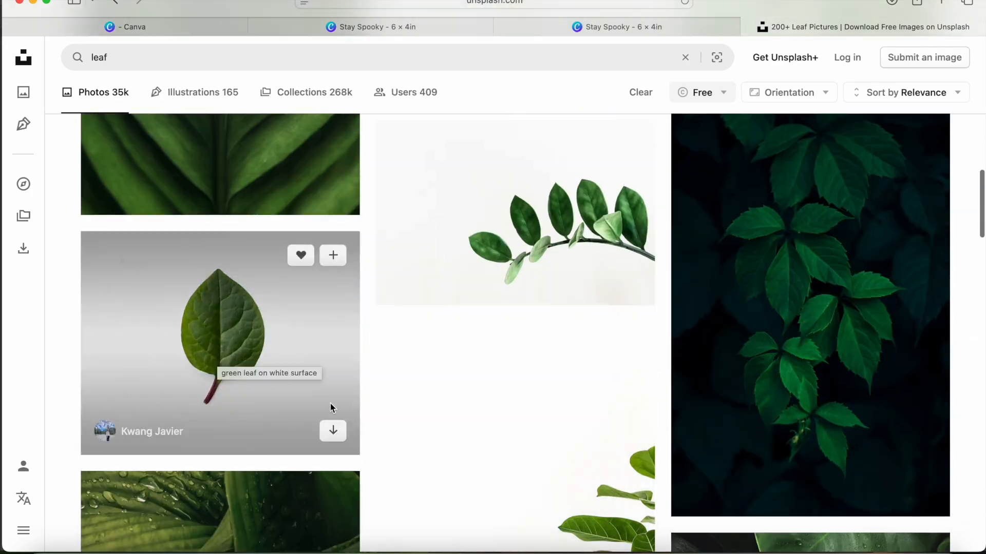
pyautogui.click(333, 431)
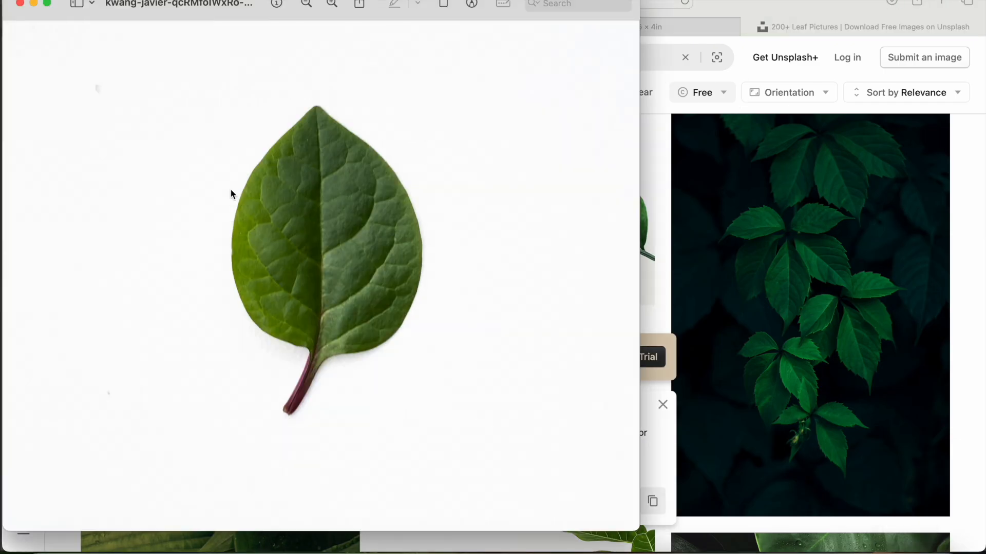
pyautogui.click(20, 3)
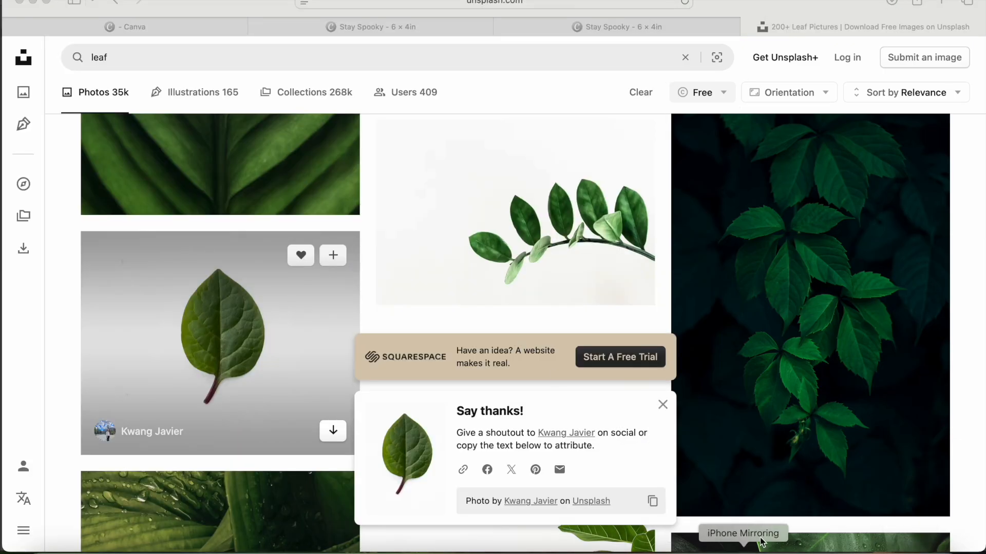
# Dismiss the photo attribution pop-up, and place the downloaded leaf JPEG from Downloads on the Untitled-2 artboard in Adobe Illustrator.
pyautogui.click(662, 407)
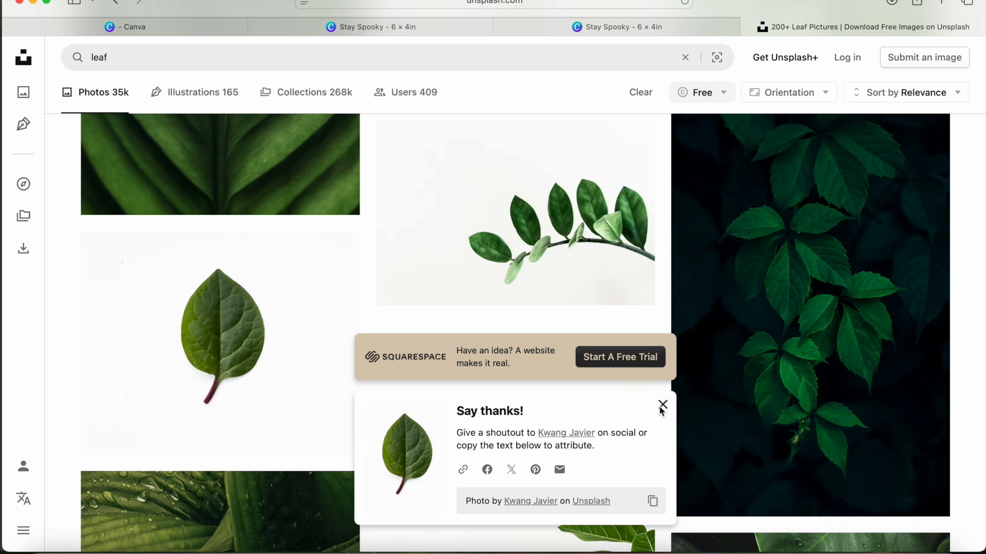
pyautogui.click(662, 406)
pyautogui.click(791, 549)
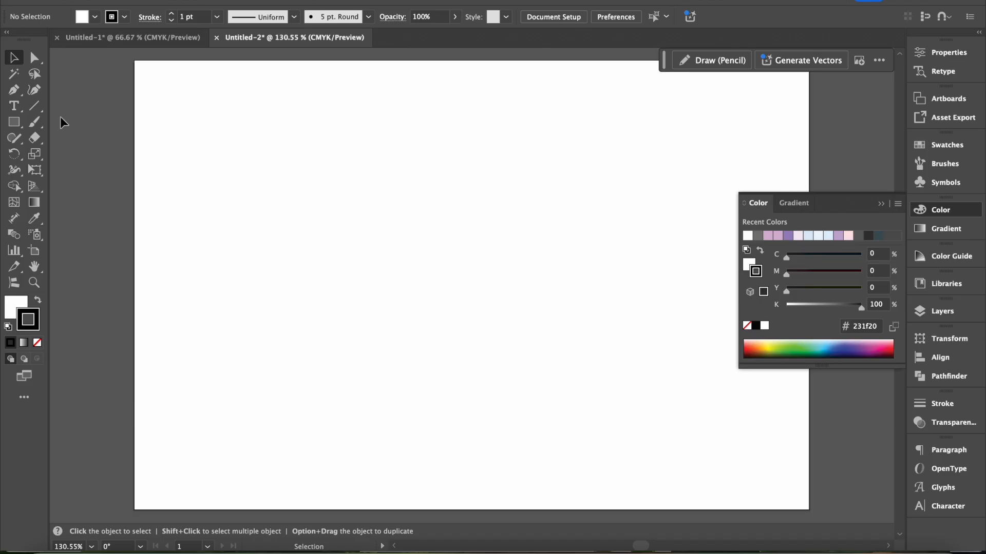
pyautogui.click(98, 2)
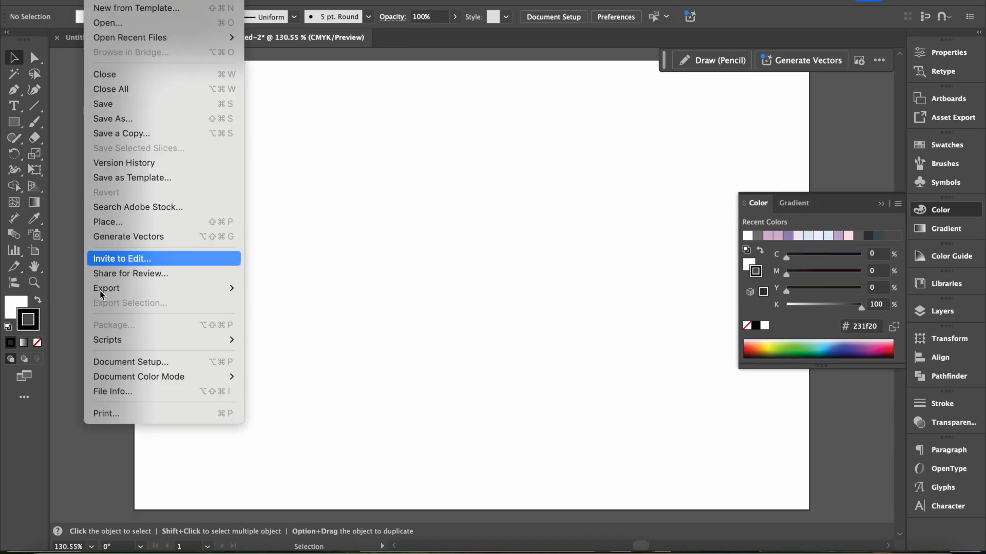
pyautogui.click(113, 227)
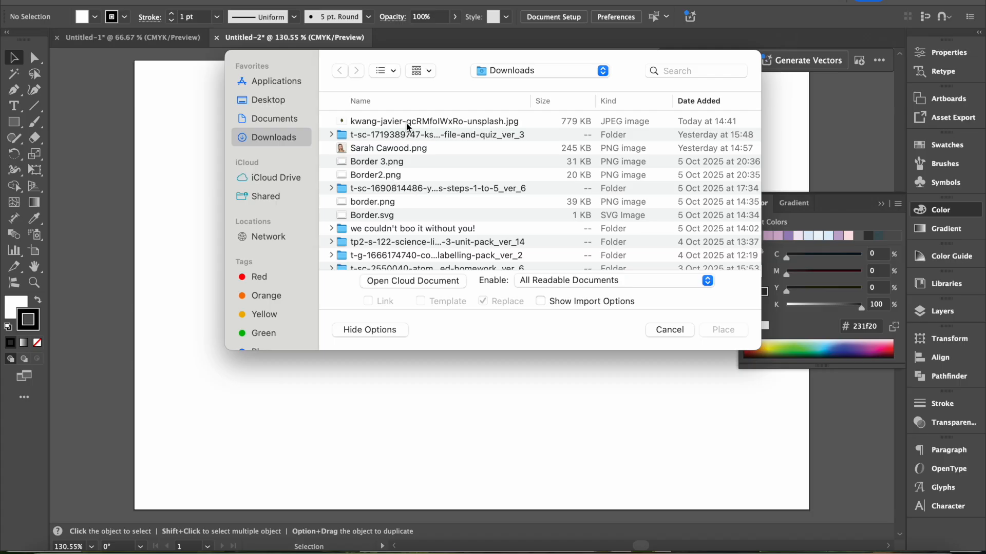
pyautogui.doubleClick(409, 122)
pyautogui.click(303, 174)
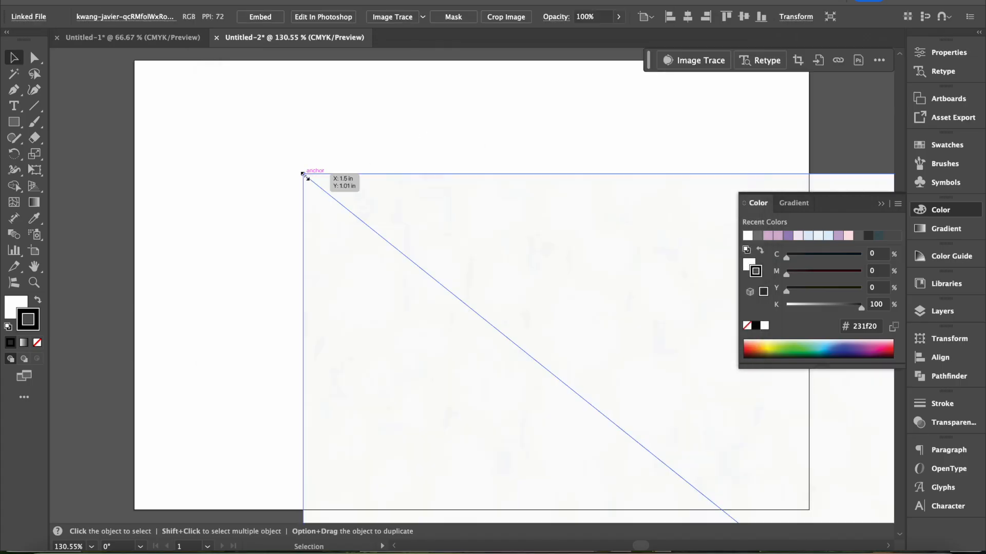
# Scale the oversized leaf photo down from its lower-right corner until it is smaller than the artboard.
pyautogui.press('super+minus')
pyautogui.press('super+minus')
pyautogui.press('super+minus')
pyautogui.press('super+minus')
pyautogui.press('super+minus')
pyautogui.press('super+minus')
pyautogui.press('super+minus')
pyautogui.press('super+minus')
pyautogui.press('super+minus')
pyautogui.press('super+minus')
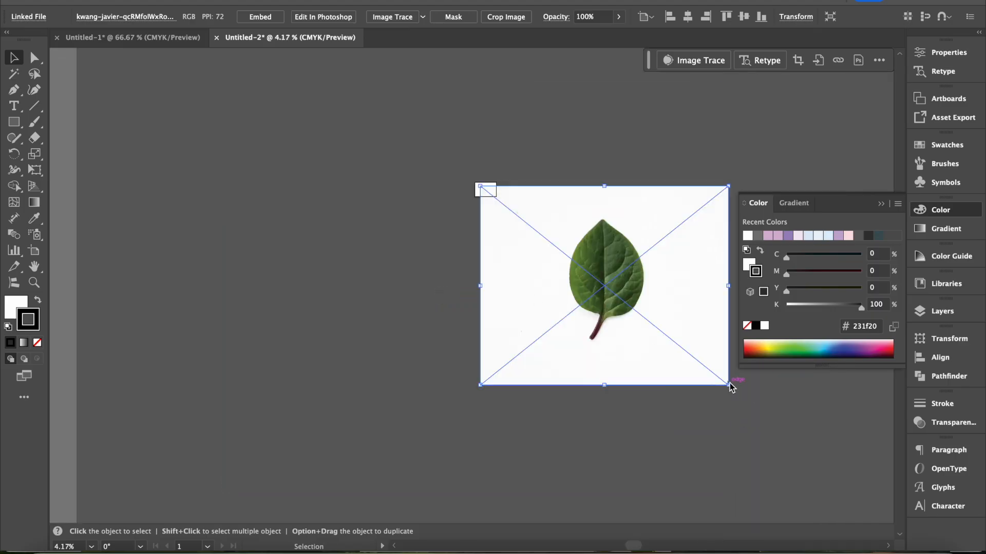
pyautogui.moveTo(731, 391)
pyautogui.mouseDown()
pyautogui.moveTo(626, 305)
pyautogui.moveTo(559, 266)
pyautogui.moveTo(485, 322)
pyautogui.moveTo(624, 309)
pyautogui.moveTo(497, 199)
pyautogui.mouseUp()
# Move the leaf photo to the middle of the artboard and lock it in place.
pyautogui.press('super+plus')
pyautogui.press('super+plus')
pyautogui.press('super+plus')
pyautogui.press('super+plus')
pyautogui.press('super+plus')
pyautogui.press('super+plus')
pyautogui.press('super+plus')
pyautogui.press('super+plus')
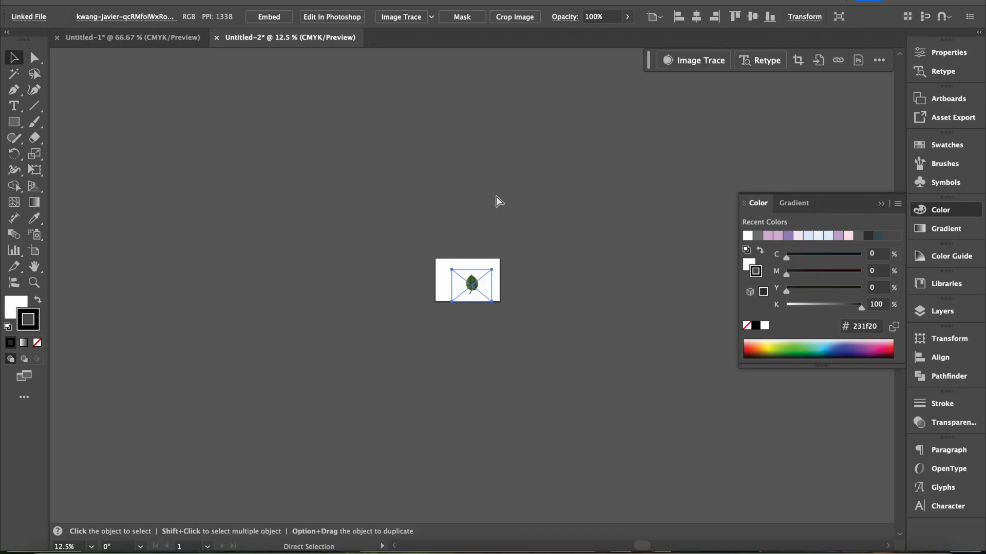
pyautogui.moveTo(492, 258); pyautogui.dragTo(452, 229)
pyautogui.click(159, 1)
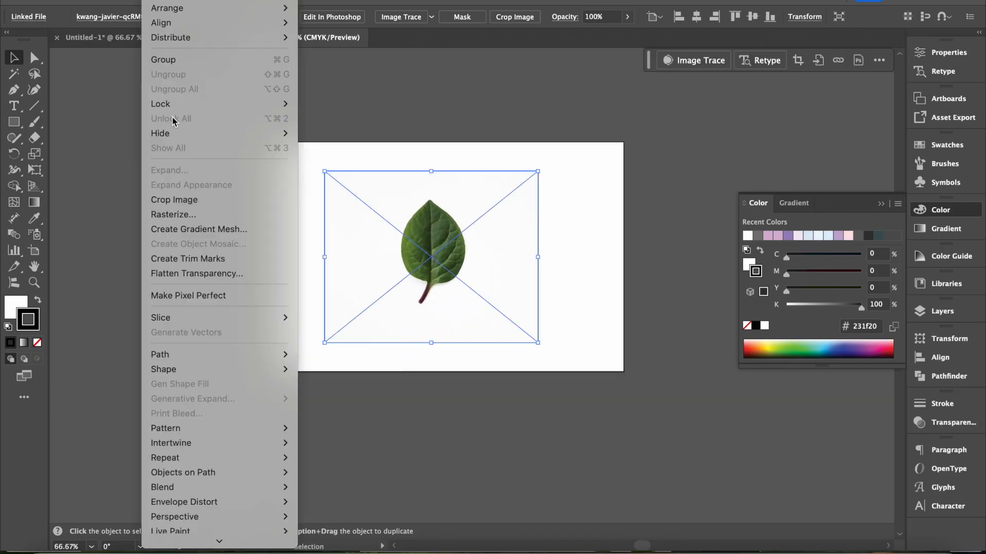
pyautogui.moveTo(172, 107)
pyautogui.click(314, 105)
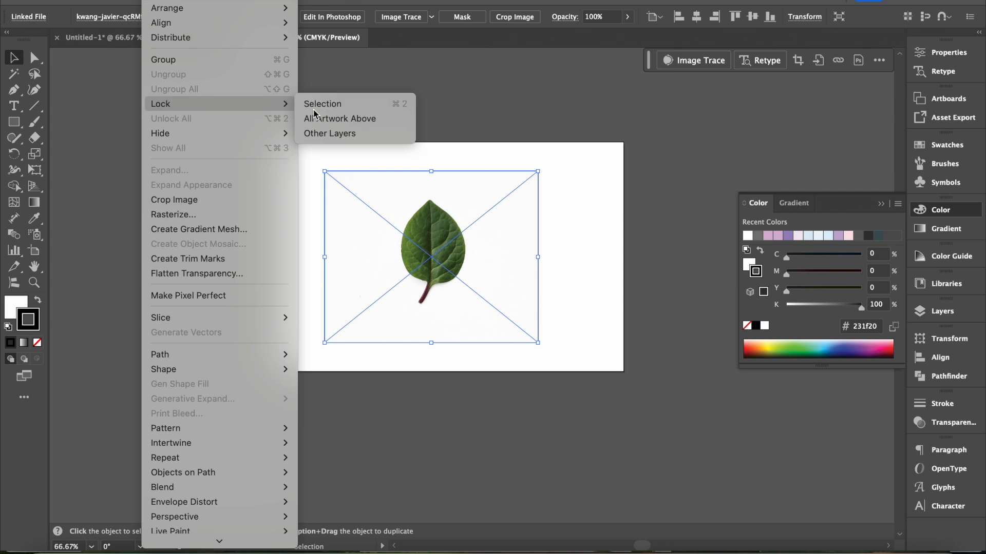
# Trace the stem and the leaf's right edge with curved Pen tool segments, and set the path's fill to None.
pyautogui.press('super+equal')
pyautogui.press('super+equal')
pyautogui.press('super+equal')
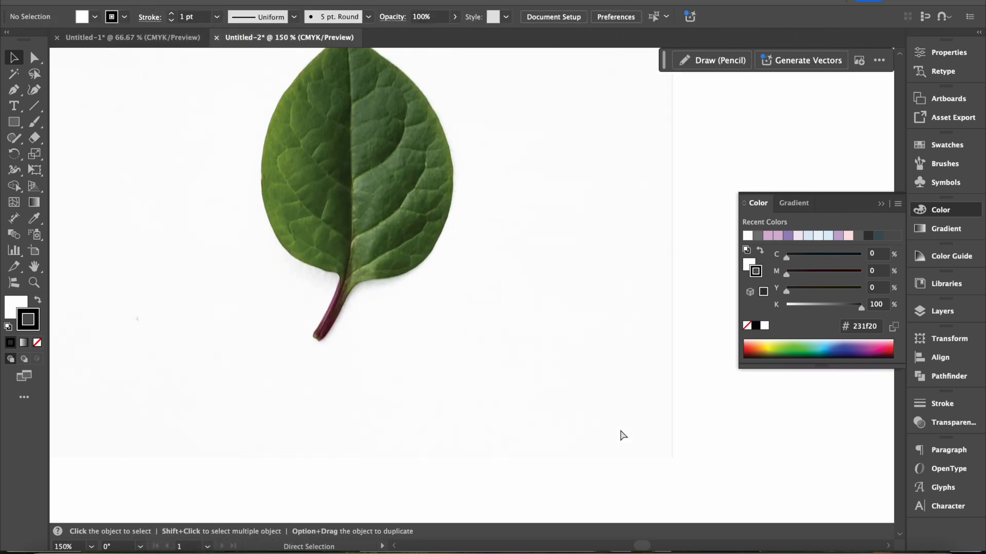
pyautogui.scroll(3, 599, 371)
pyautogui.hscroll(-2, 600, 371)
pyautogui.click(14, 90)
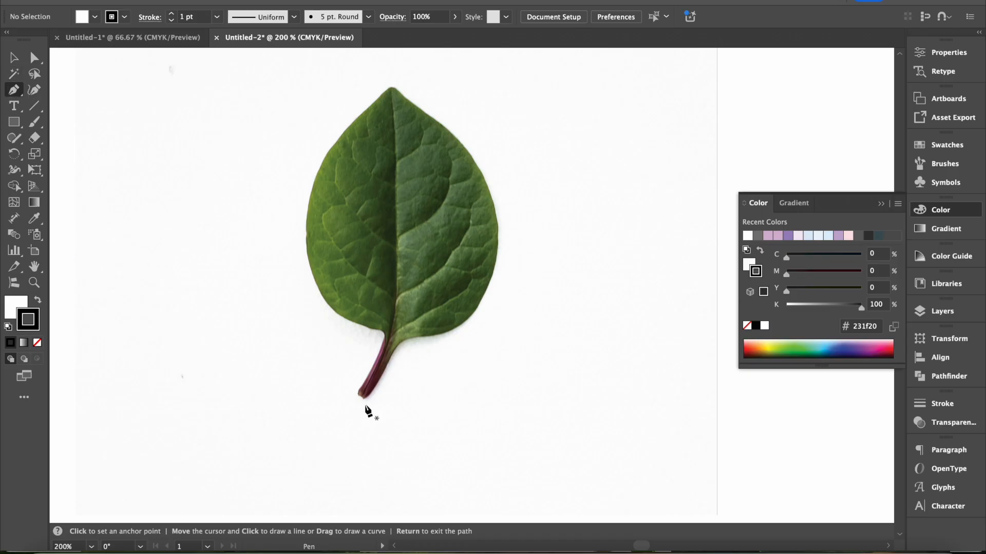
pyautogui.click(365, 401)
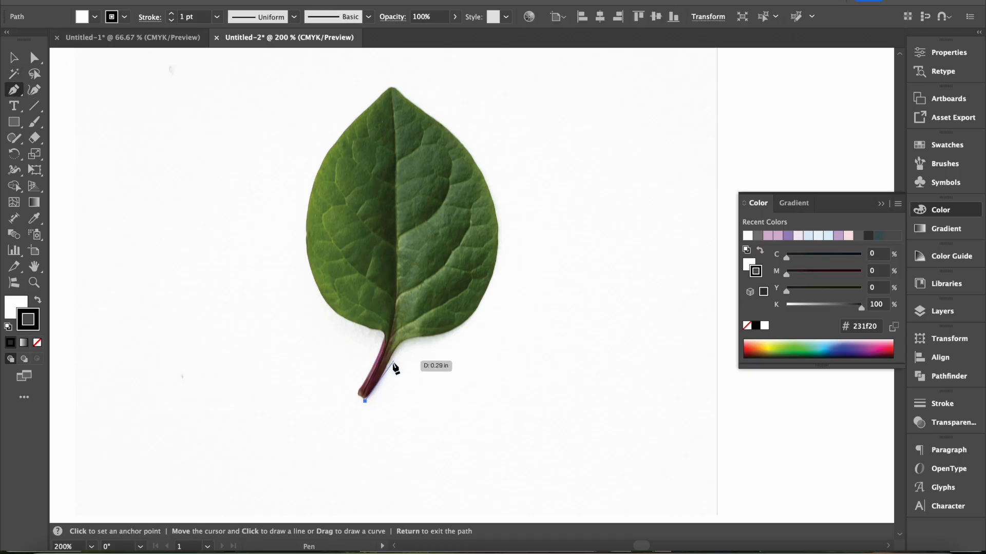
pyautogui.moveTo(388, 365); pyautogui.dragTo(440, 334)
pyautogui.moveTo(482, 297); pyautogui.dragTo(492, 269)
pyautogui.moveTo(483, 176); pyautogui.dragTo(448, 135)
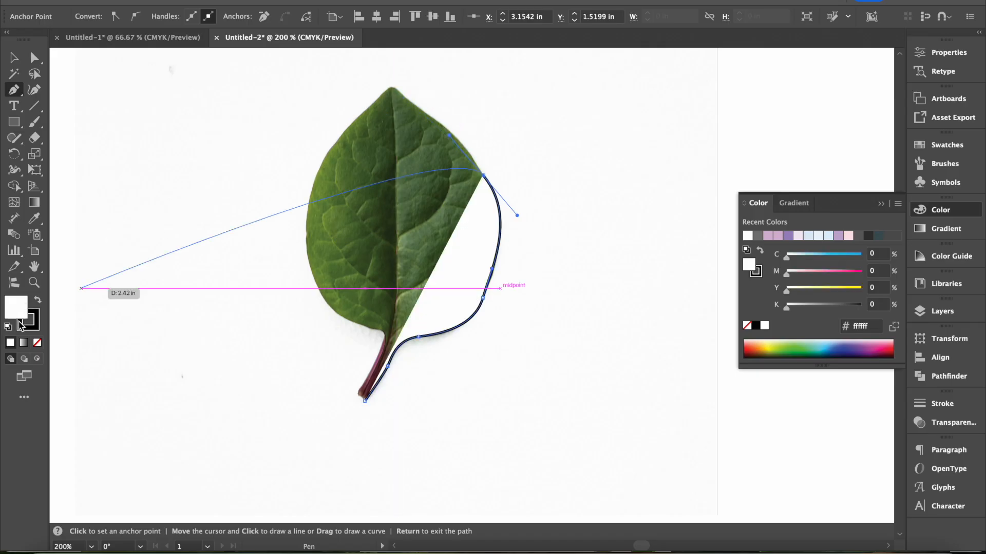
pyautogui.click(37, 343)
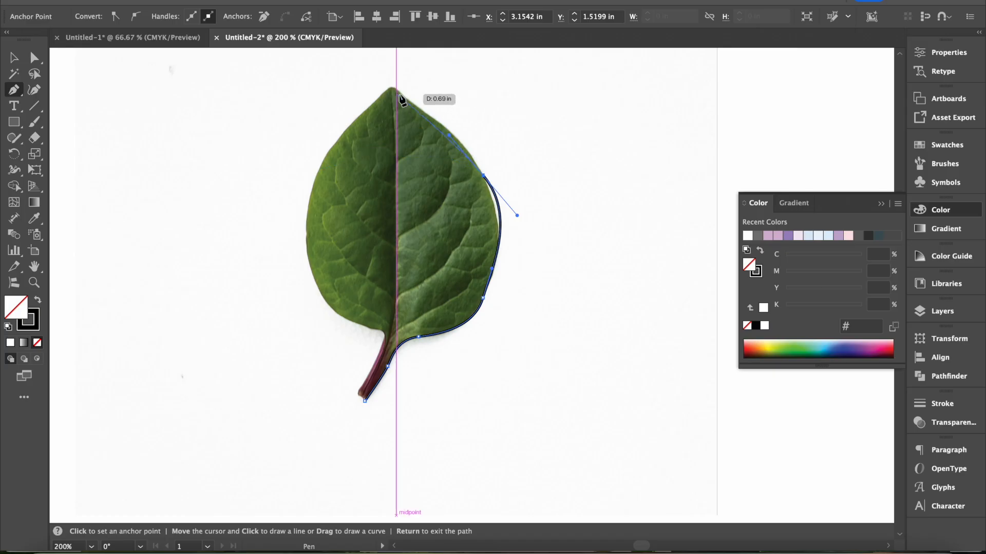
# Deselect the traced path and close the Untitled-2 document without saving its changes.
pyautogui.click(15, 58)
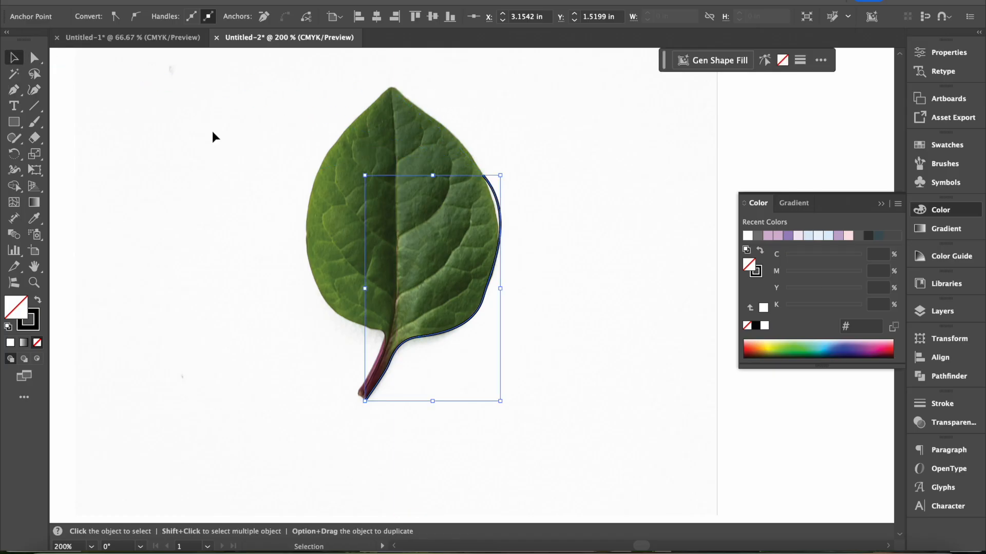
pyautogui.click(214, 136)
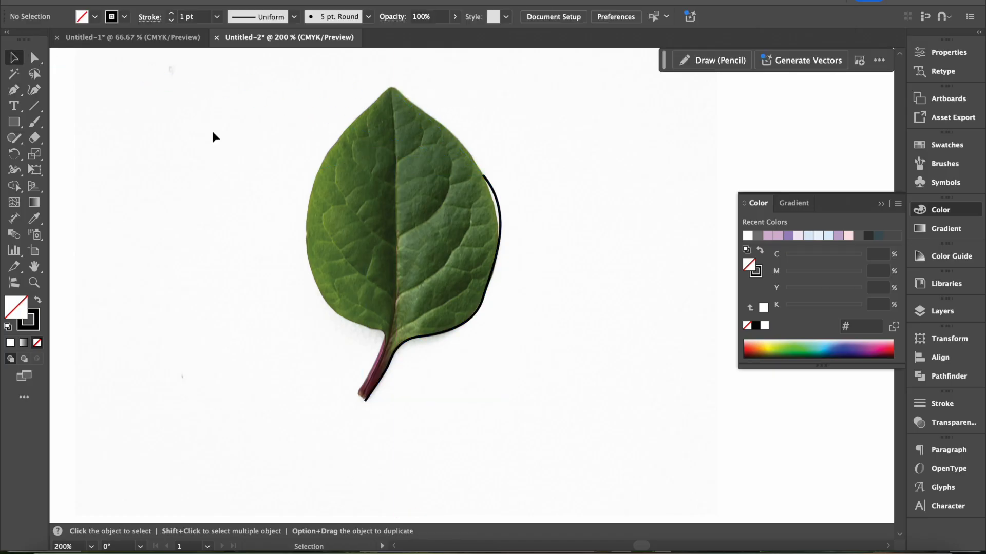
pyautogui.click(216, 38)
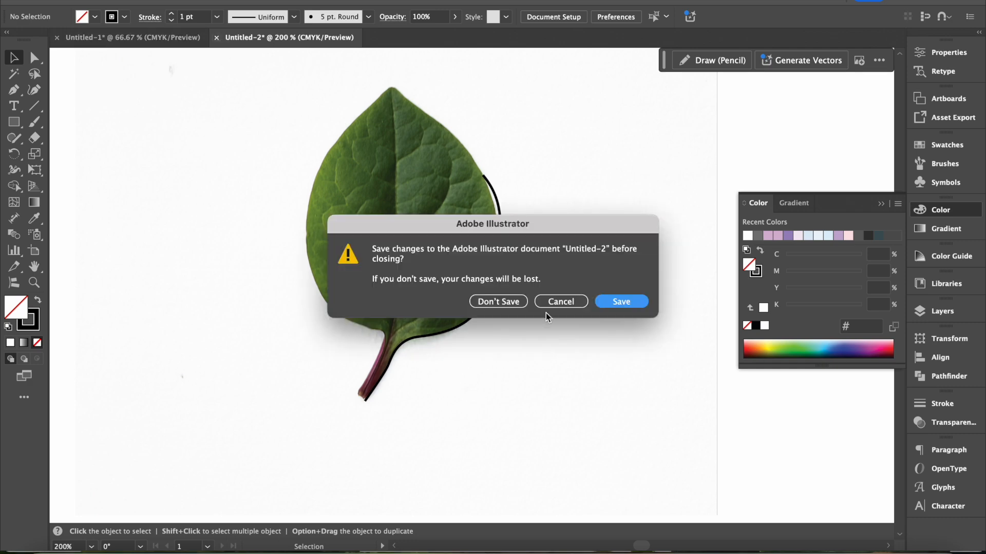
pyautogui.click(498, 302)
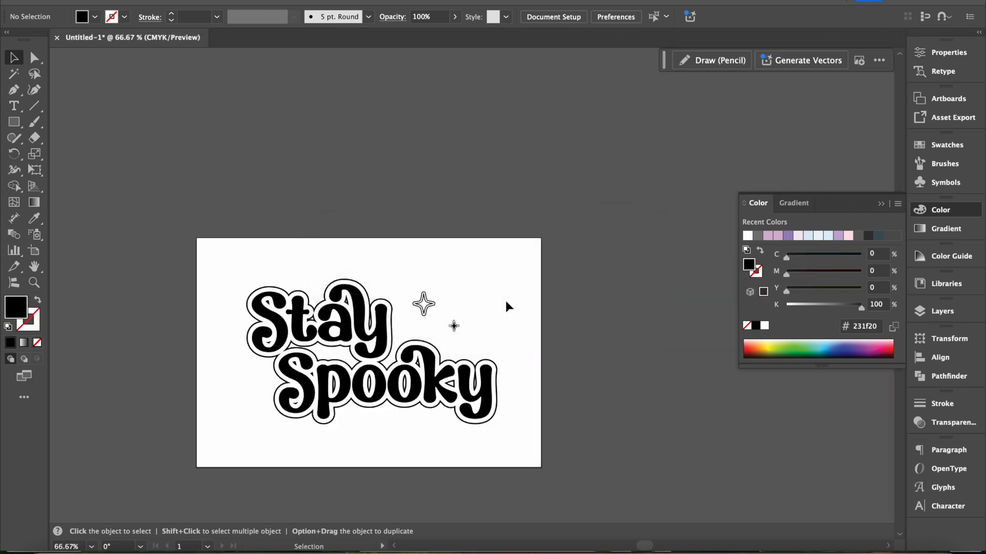
# Switch to Safari, create a template link for the three-page Stay Spooky design in Canva and copy it.
pyautogui.click(143, 546)
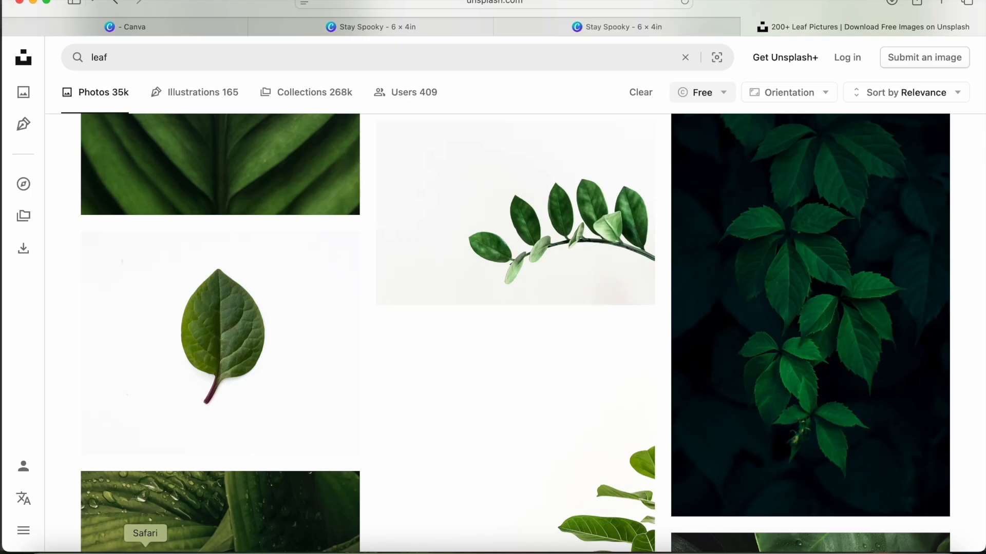
pyautogui.click(459, 32)
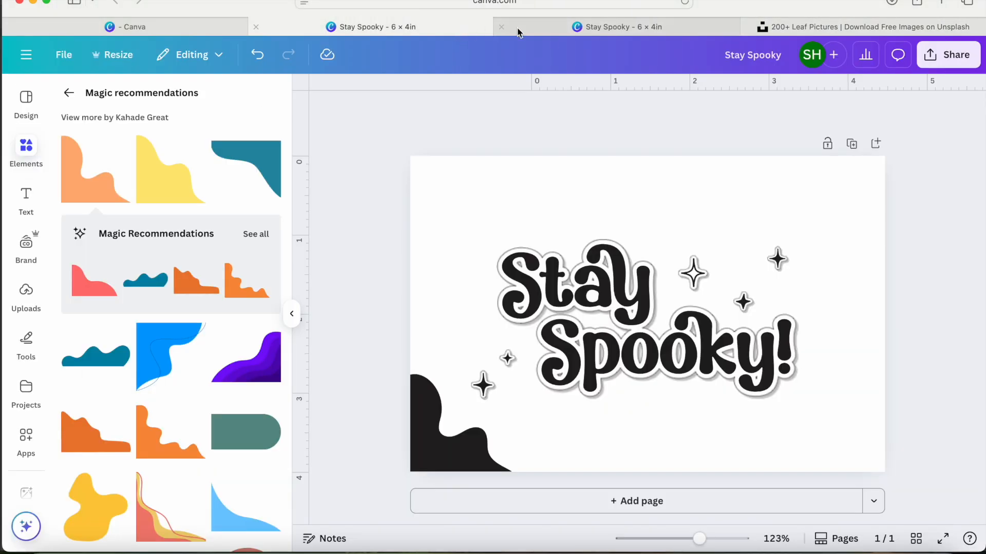
pyautogui.click(610, 32)
pyautogui.click(937, 54)
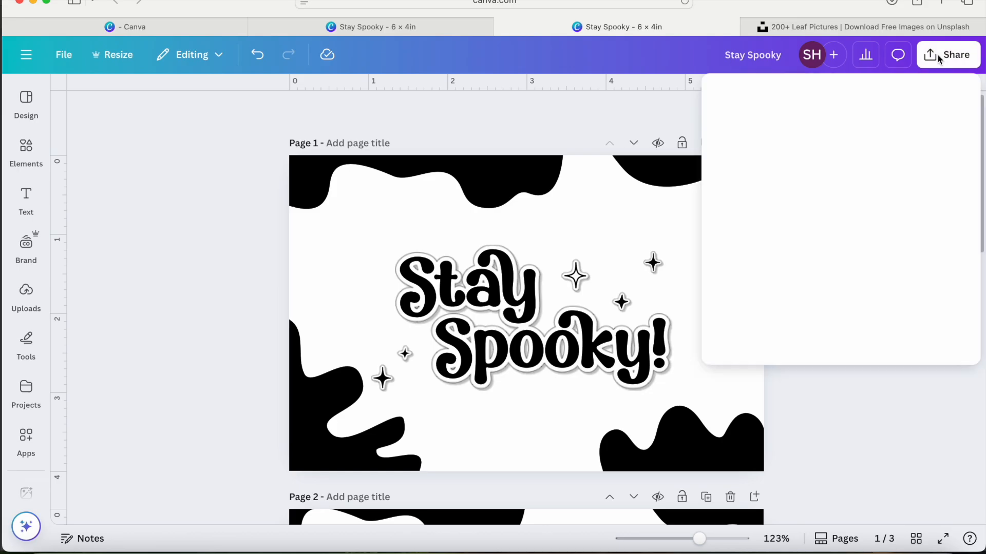
pyautogui.click(806, 401)
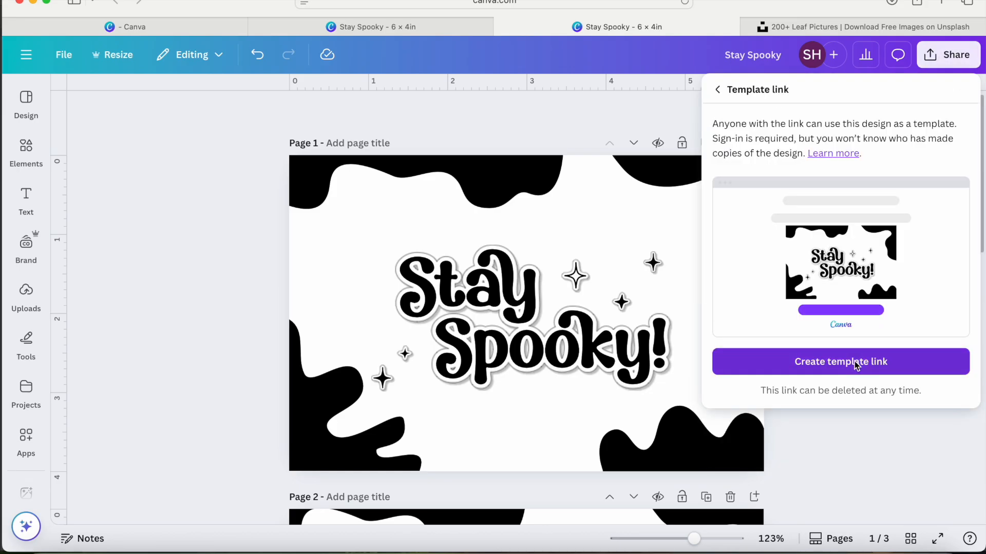
pyautogui.click(856, 365)
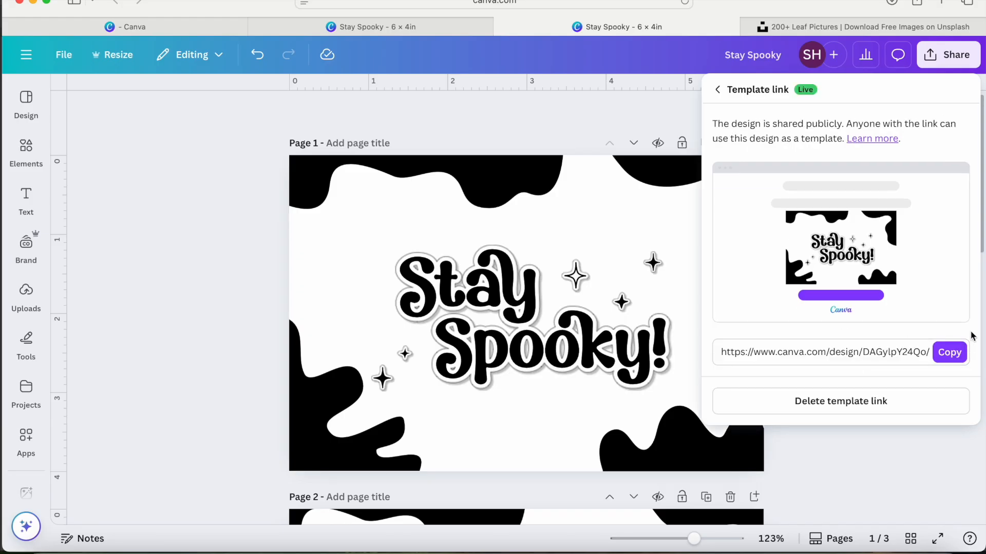
pyautogui.click(951, 355)
pyautogui.click(240, 292)
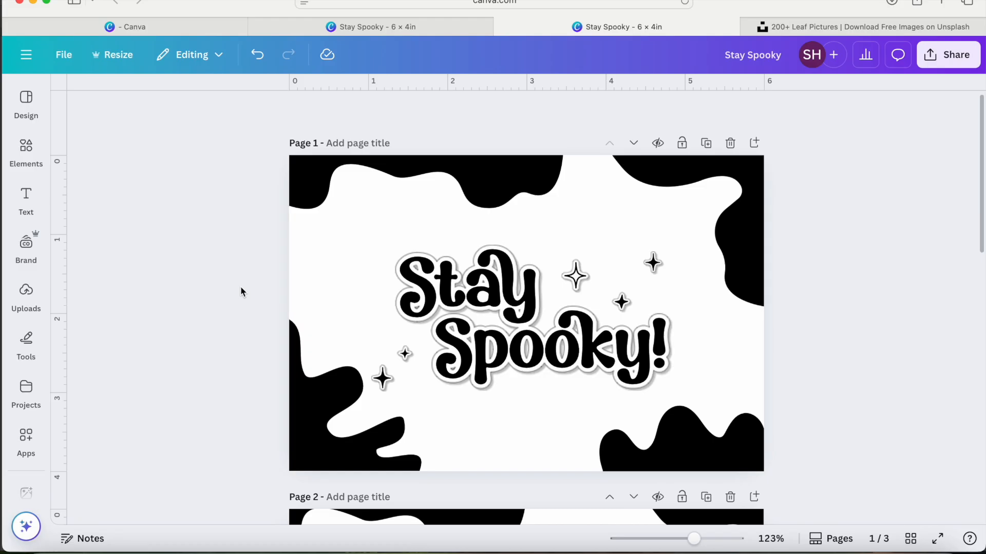
# Test the template link stored in the Notes app by opening it as an editable design, and close that tab to return to the original.
pyautogui.click(412, 548)
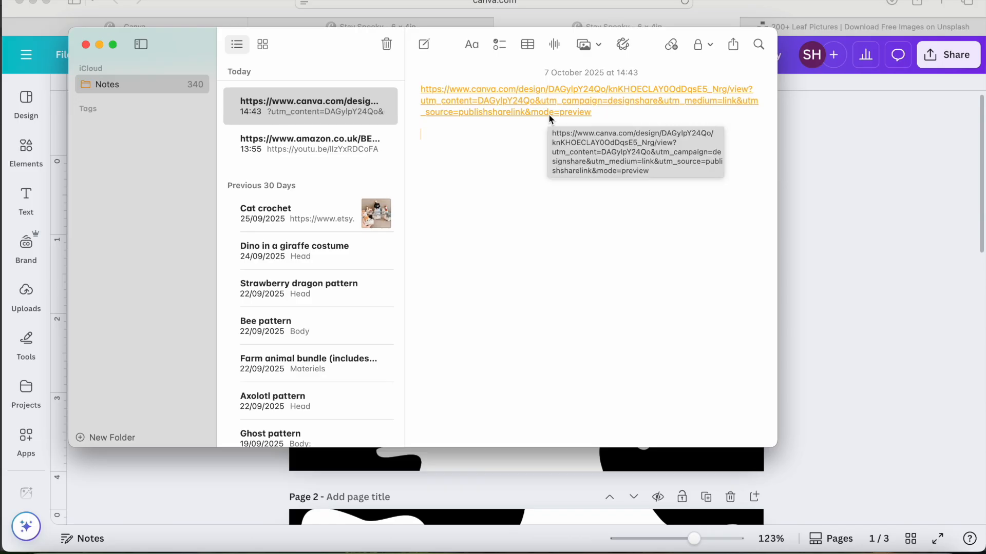
pyautogui.click(550, 113)
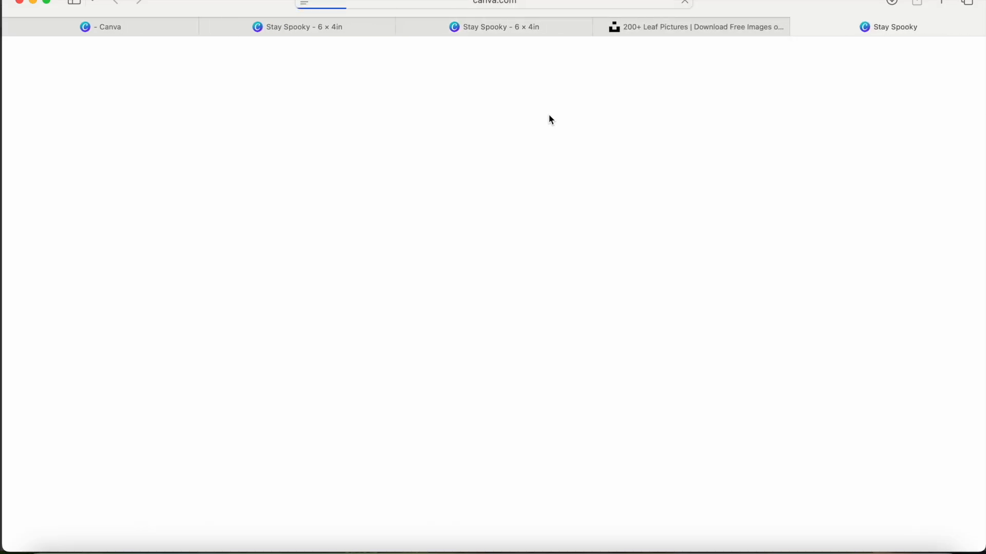
pyautogui.scroll(-2, 695, 242)
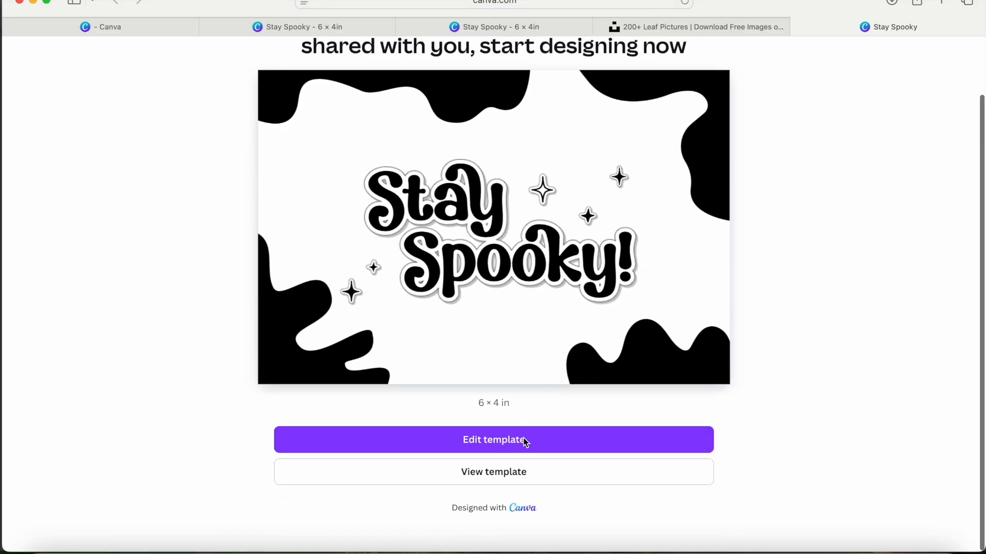
pyautogui.click(504, 442)
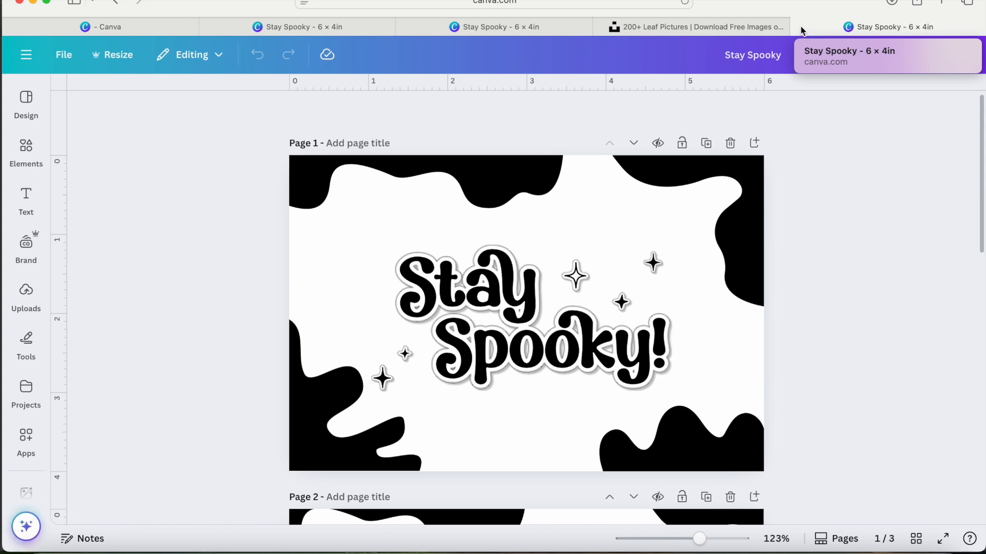
pyautogui.click(798, 26)
pyautogui.click(564, 26)
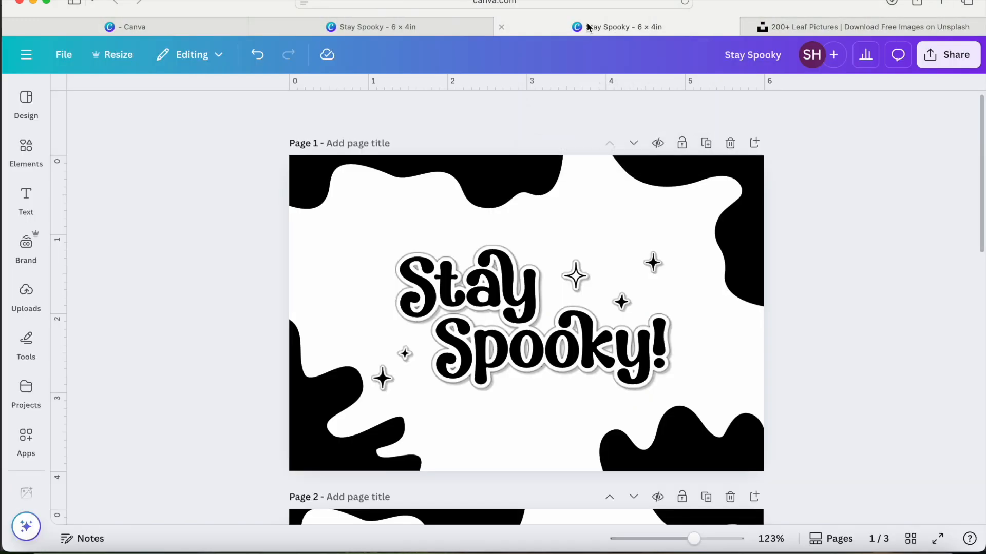